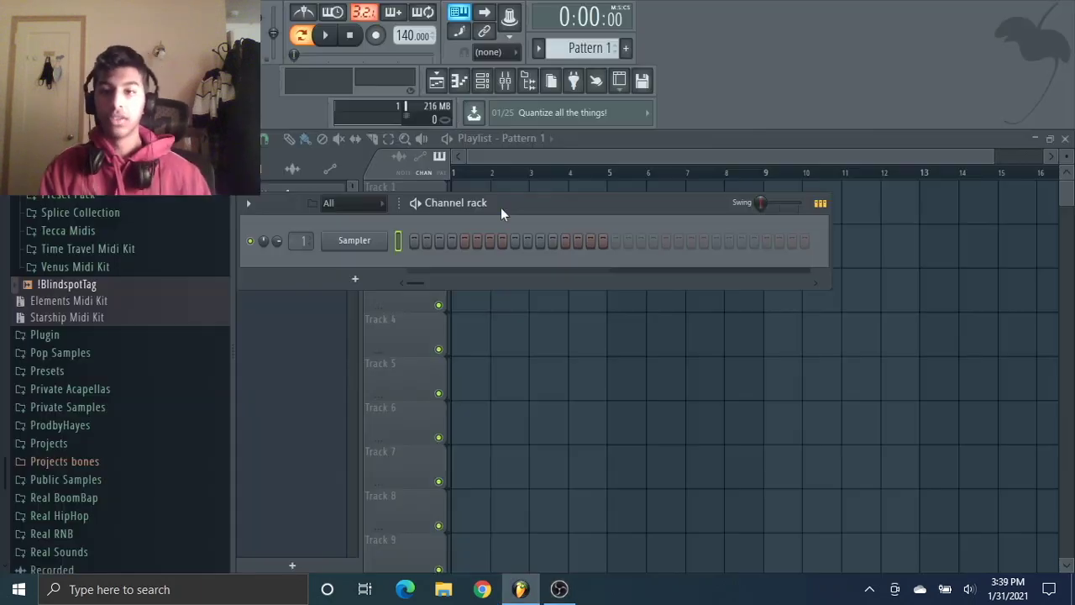
- Move the Channel rack over the playlist and set the project tempo to 181 BPM
drag(501, 207, 559, 193)
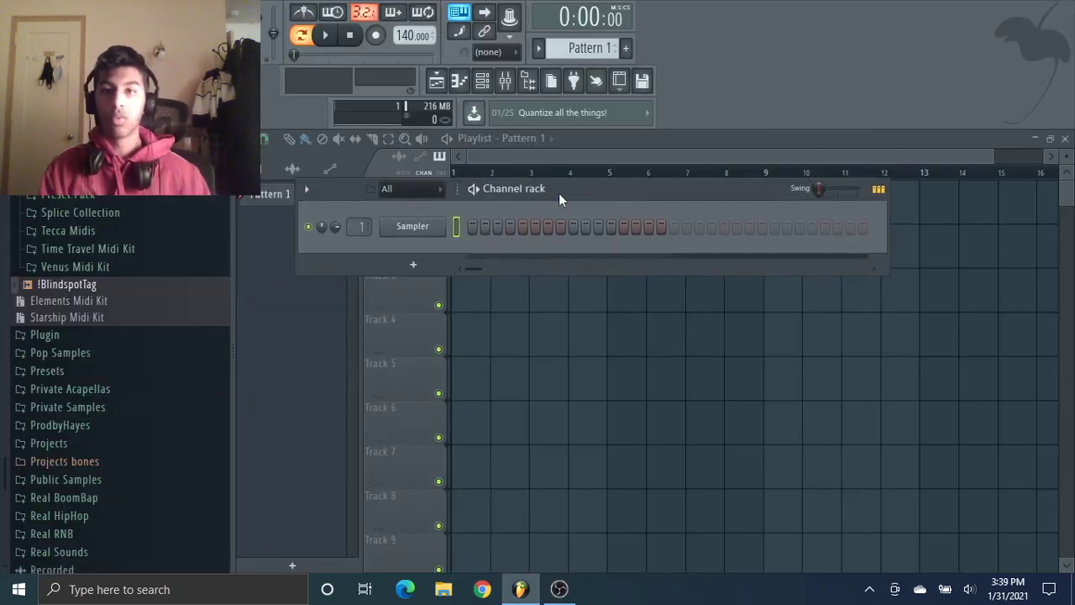
right_click(424, 36)
click(582, 49)
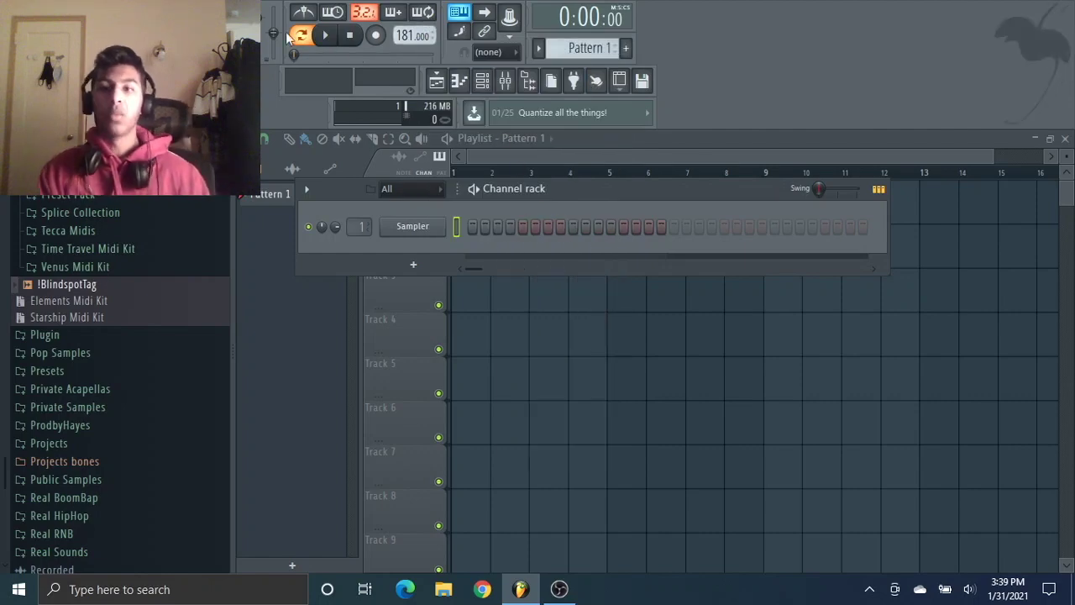
- Browse the sample library to the list of one-shot kits and collapse the expanded kit folder
scroll(123, 367, up, 7)
click(122, 376)
click(127, 518)
scroll(147, 388, down, 15)
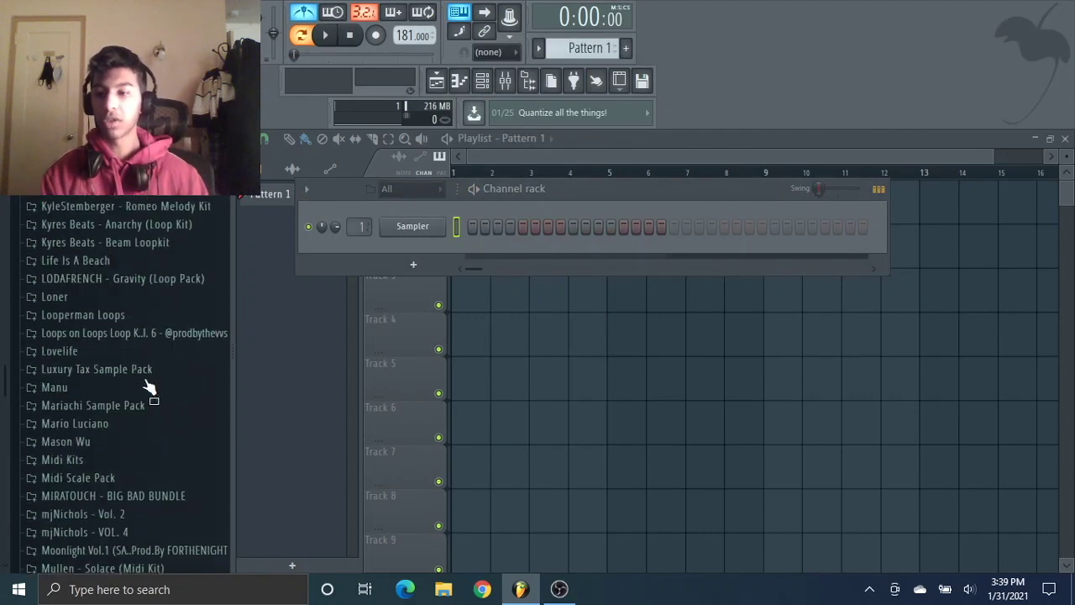
scroll(147, 388, down, 20)
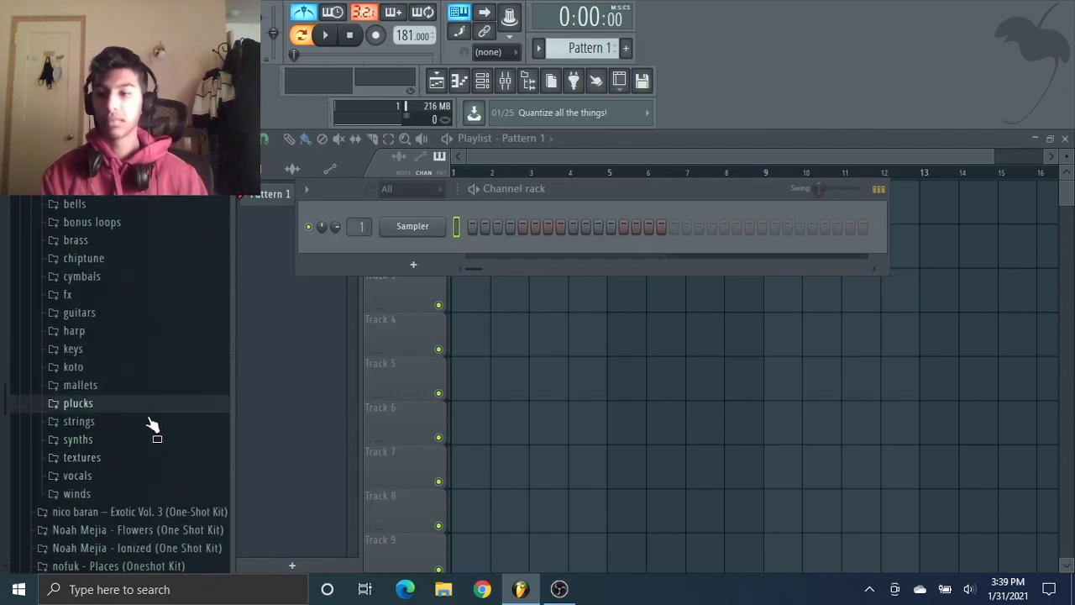
click(148, 405)
scroll(160, 391, down, 2)
click(160, 392)
scroll(183, 343, up, 2)
scroll(244, 359, up, 8)
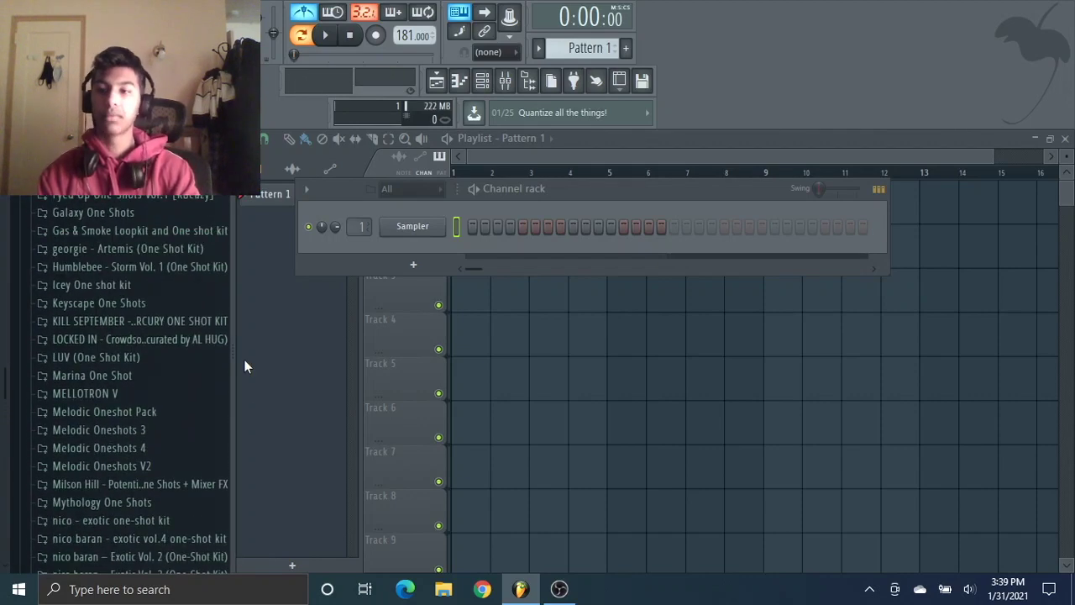
- Expand the Fyed Up One-Shots Vol.1 [KBeaZy] kit and open its melodic+percussive vibes folder
key(Right)
key(Down)
key(Down)
key(Down)
key(Down)
key(Down)
key(Down)
key(Down)
key(Down)
key(Down)
key(Down)
key(Down)
key(Down)
key(Down)
key(Up)
key(Up)
key(Right)
key(Left)
key(Up)
key(Up)
key(Right)
- Audition the melodic vibe one-shots in the melodic+percussive vibes folder one after another
key(Down)
key(Down)
key(Down)
key(Down)
key(Down)
key(Down)
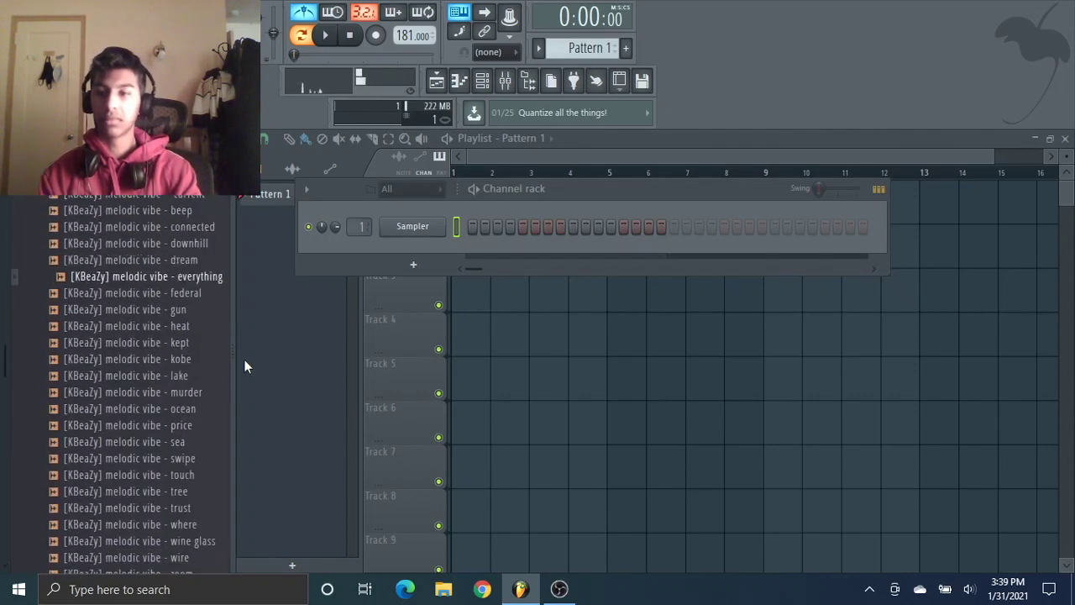
key(Down)
key(Down)
key(Down)
key(Down)
key(Down)
key(Down)
key(Down)
key(Down)
key(Down)
key(Down)
key(Down)
key(Down)
key(Down)
key(Down)
key(Down)
key(Down)
key(Down)
key(Down)
key(Down)
key(Down)
- Open the ethnic vibes folder and audition its one-shots, ending on the sample "[KBeaZy] ethnic vibe - steel"
key(Left)
key(Up)
key(Up)
key(Up)
key(Up)
key(Right)
key(Down)
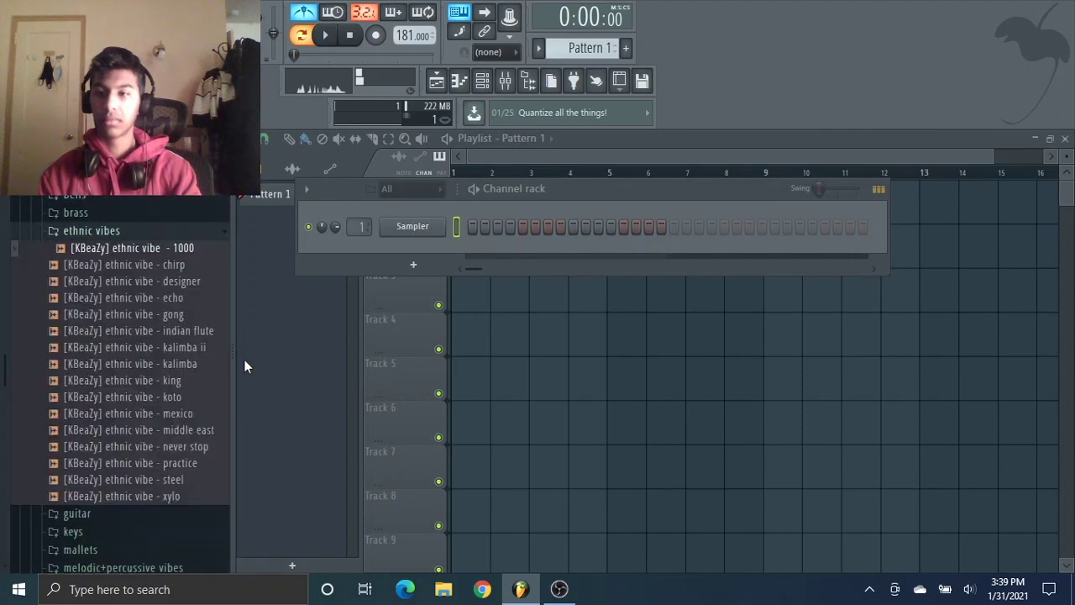
key(Down)
key(Down)
key(Down)
key(Down)
key(Down)
key(Down)
key(Down)
key(Down)
key(Down)
key(Down)
key(Down)
key(Down)
key(Down)
key(Down)
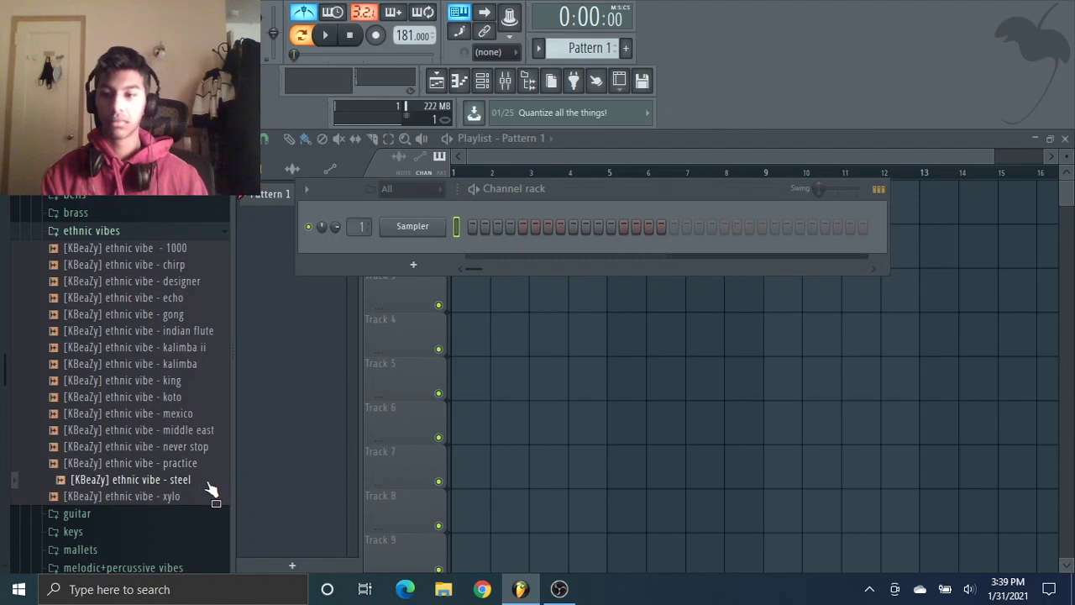
- Load the "ethnic vibe - steel" sample into the Sampler channel and normalize it
click(417, 231)
drag(529, 354, 533, 253)
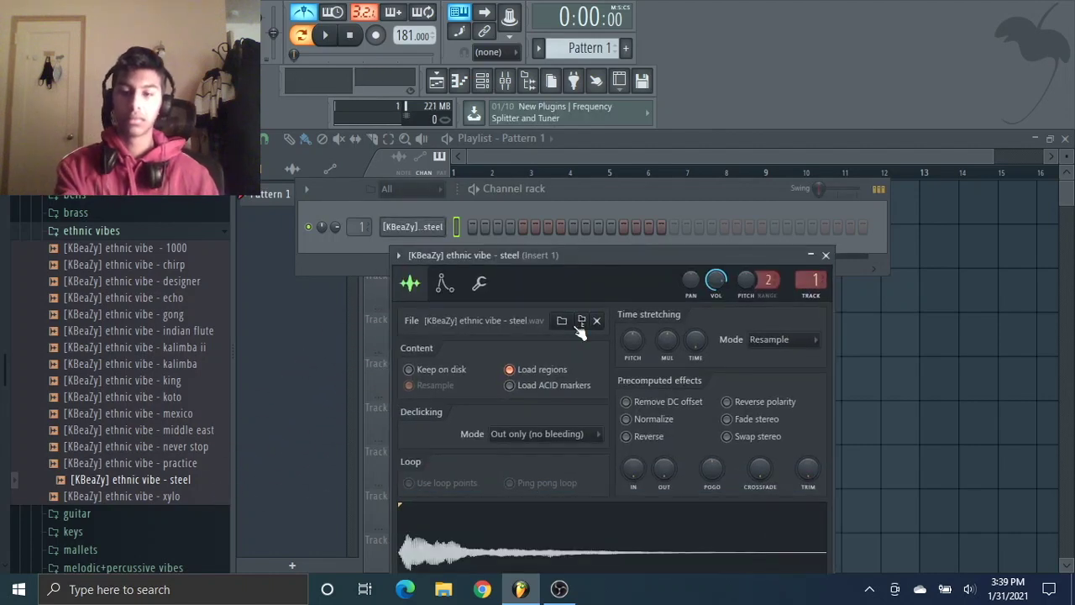
click(661, 420)
- Enable the channel's volume envelope with no attack and maximum hold, and collapse the ethnic vibes folder
click(445, 285)
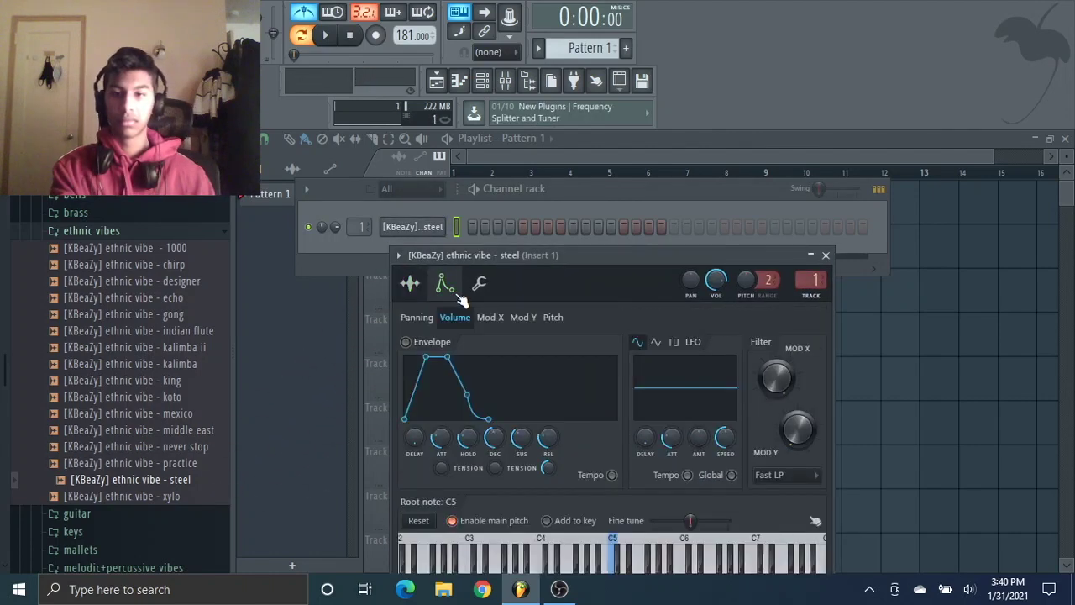
drag(468, 437, 468, 397)
scroll(163, 307, up, 3)
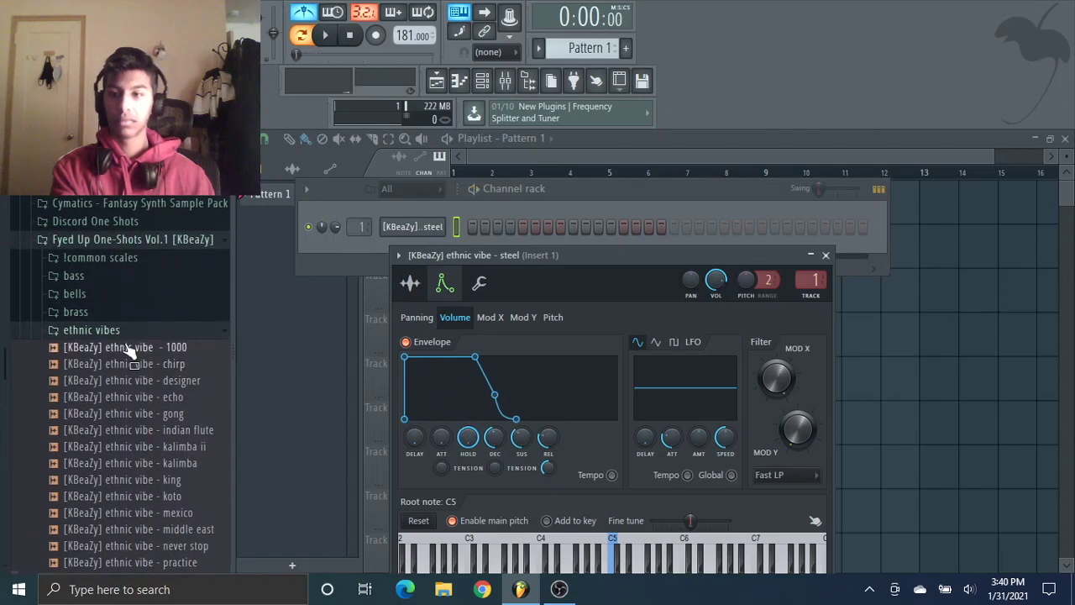
click(134, 331)
key(t)
- In the steel channel's piano roll, draw a G5, A#5, D6 chord at the start of bar 1 and repeat it within the bar
click(418, 229)
right_click(420, 229)
click(494, 229)
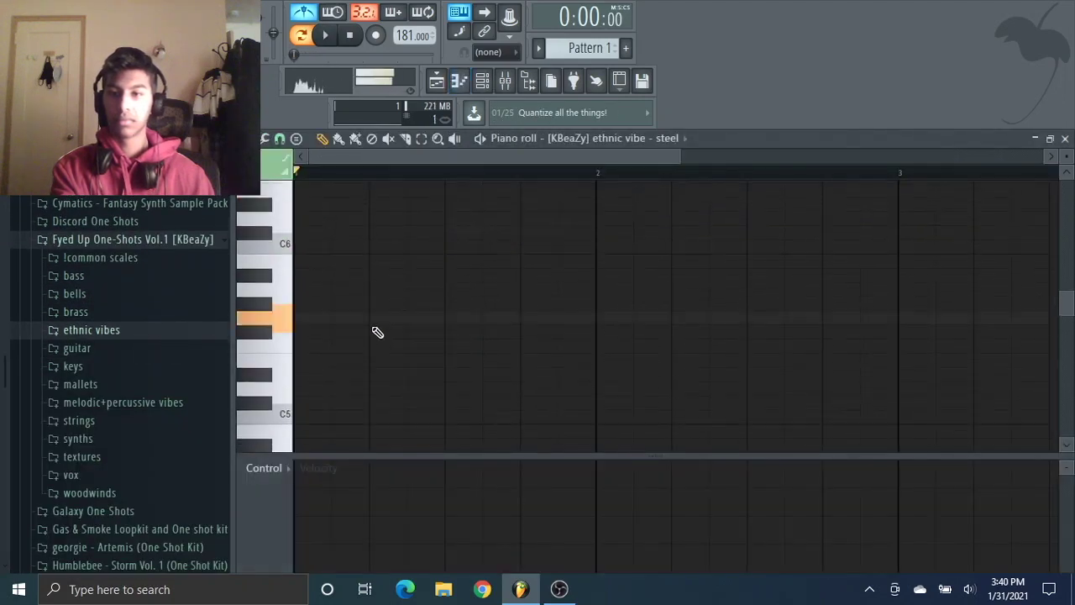
click(332, 331)
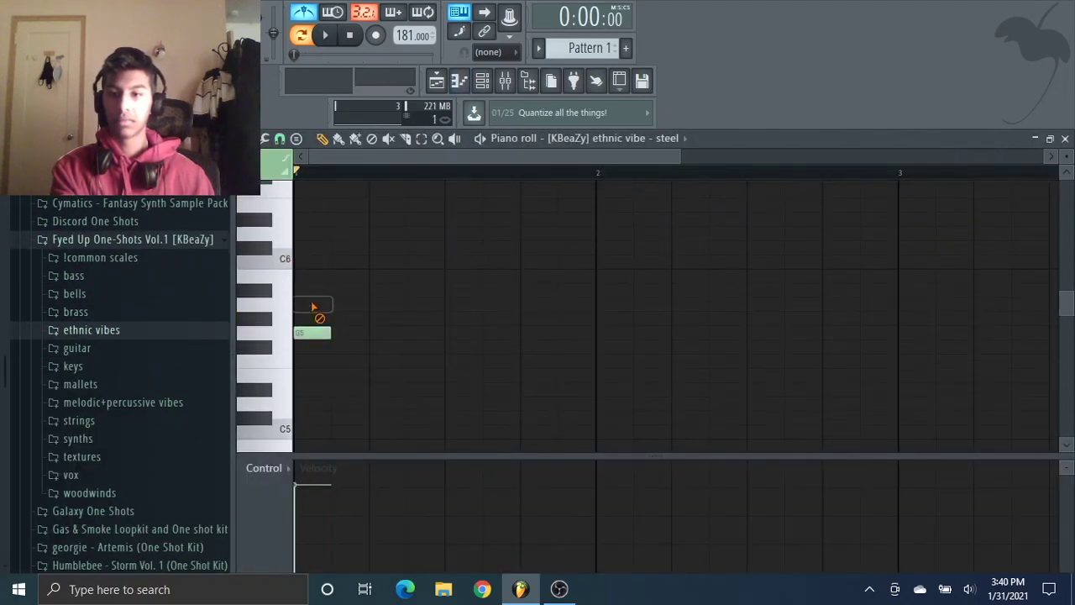
click(304, 230)
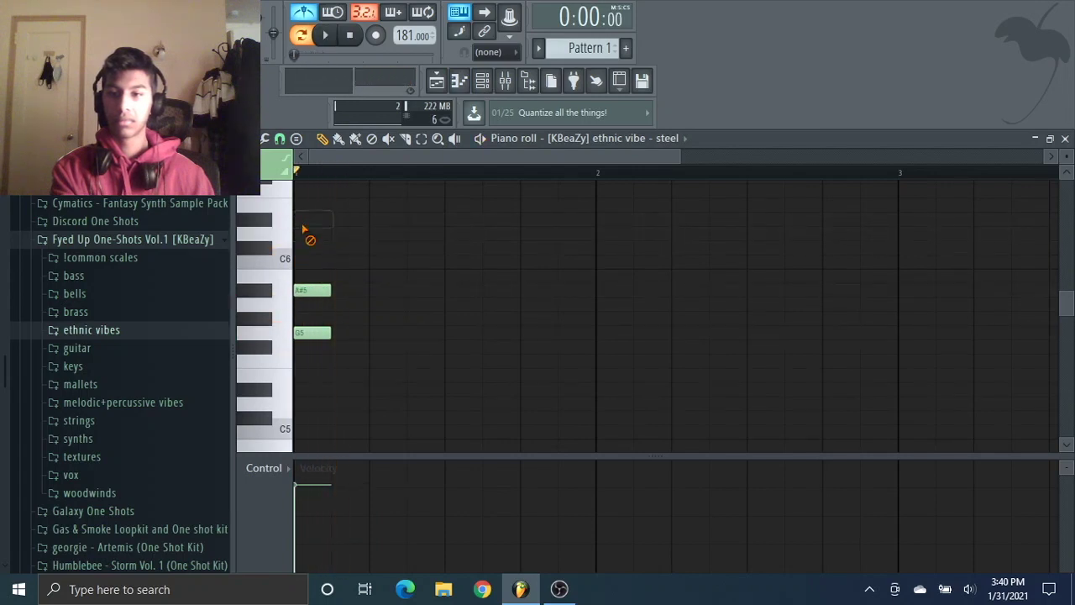
key(space)
ctrl+click(434, 390)
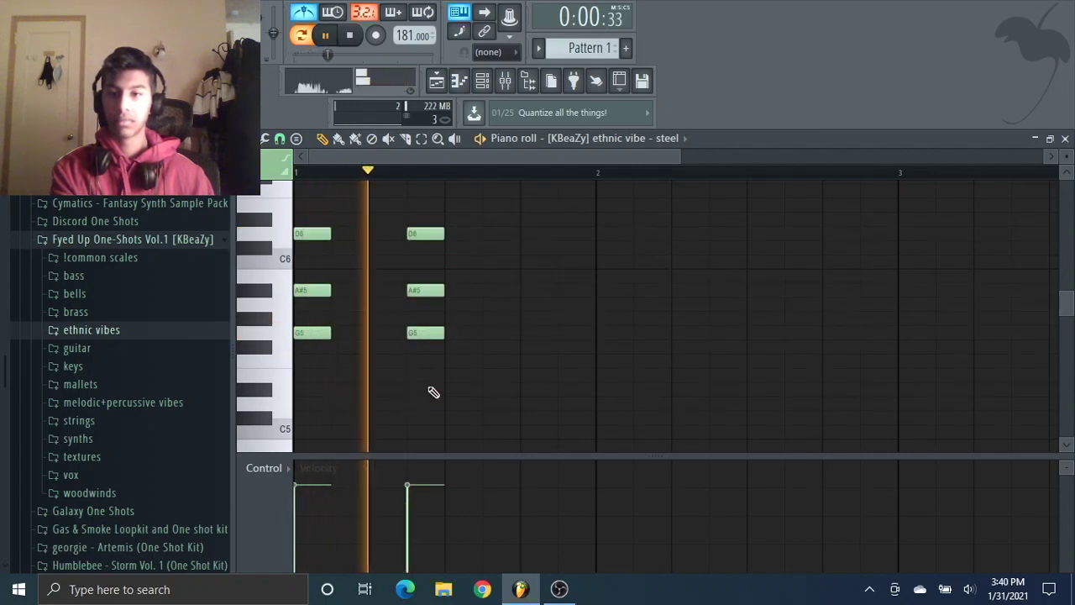
- Add a D#5, G5, A#5 chord on beat 4 of bar 1 and raise the middle note of all three chords an octave
key(space)
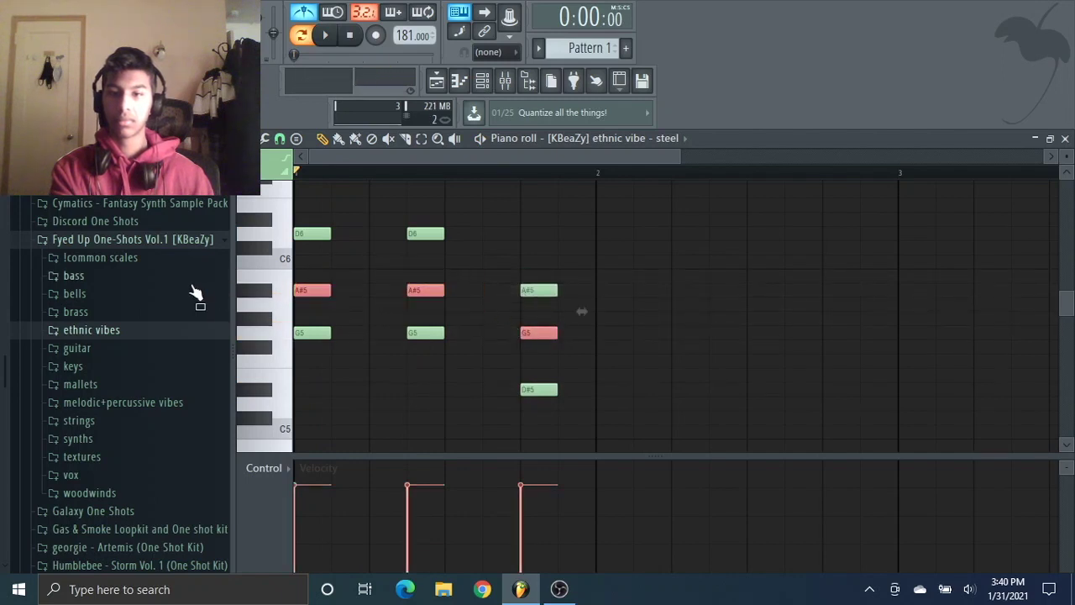
key(space)
key(space)
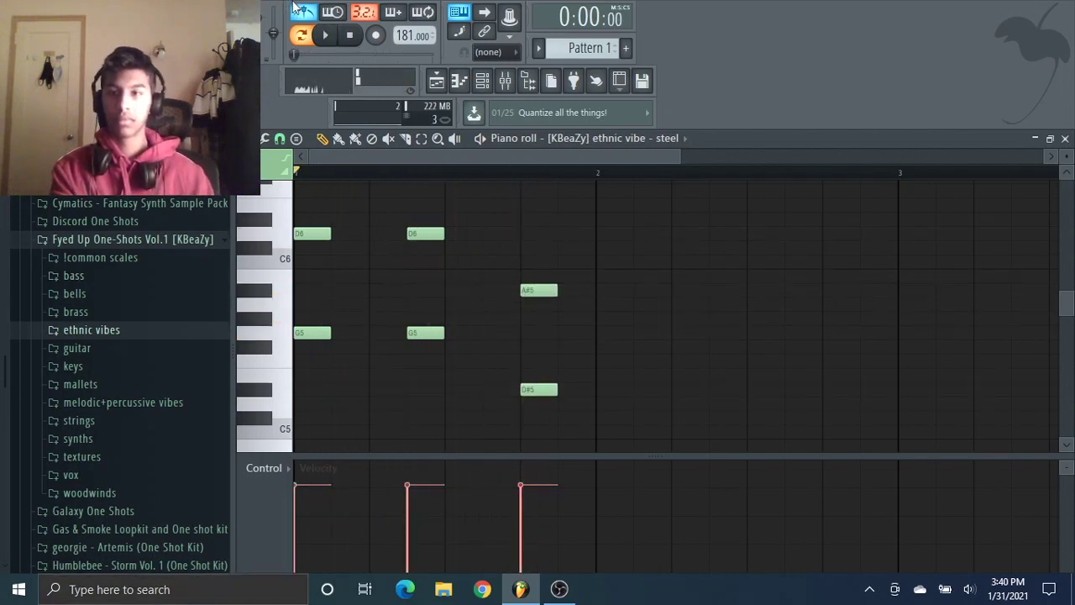
- Build a chord of F5, C6, A6 and D7 at the start of bar 3
drag(675, 162, 697, 264)
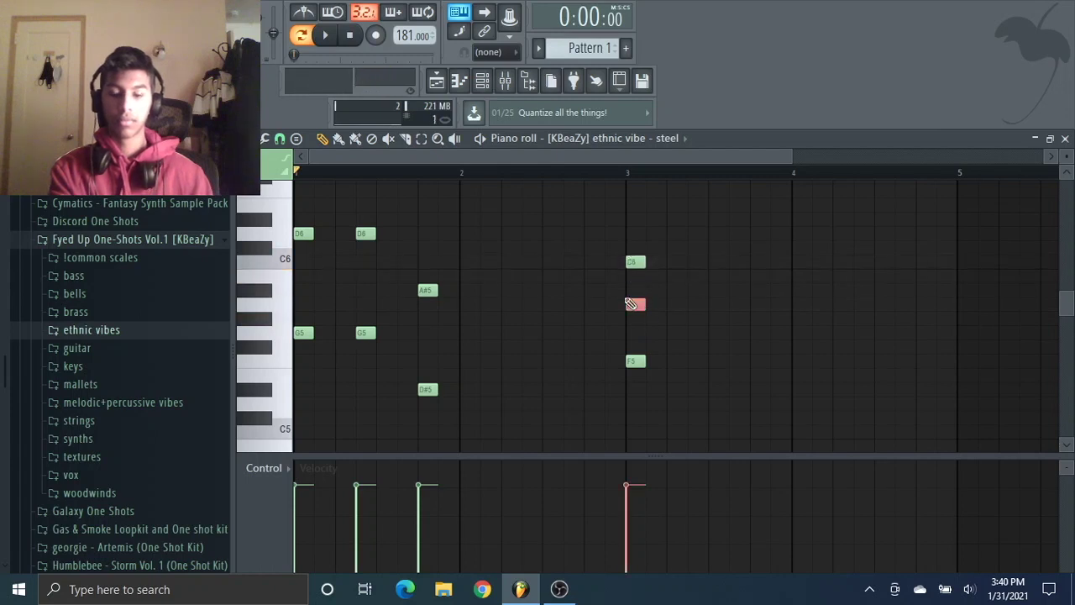
drag(649, 442, 637, 175)
key(space)
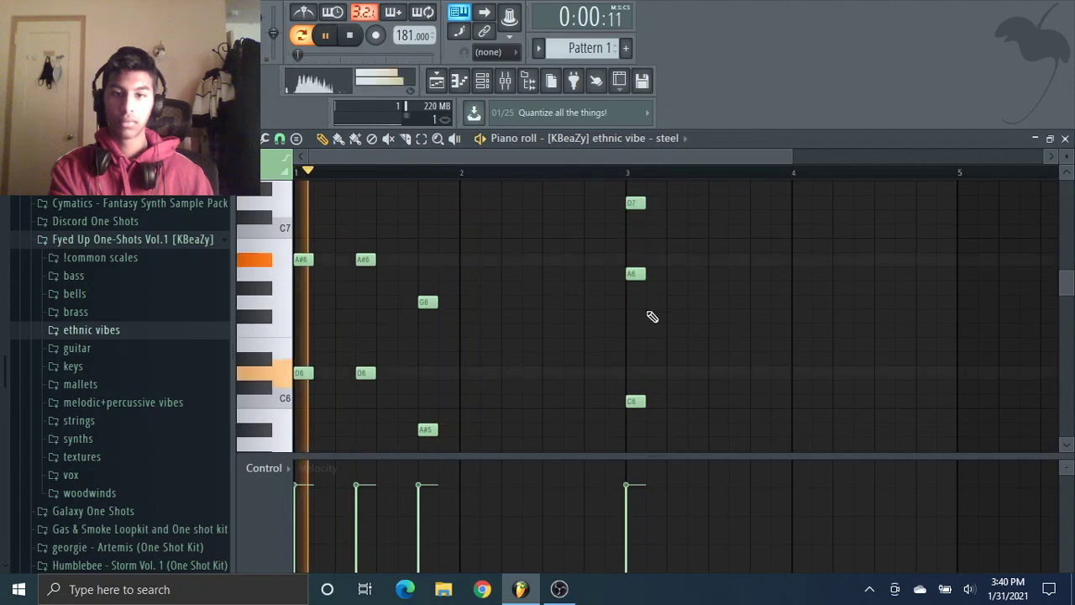
- Try the A6 of the bar 3 chord an octave lower while playing the pattern
ctrl+click(639, 277)
scroll(660, 205, down, 1)
key(ctrl+Down)
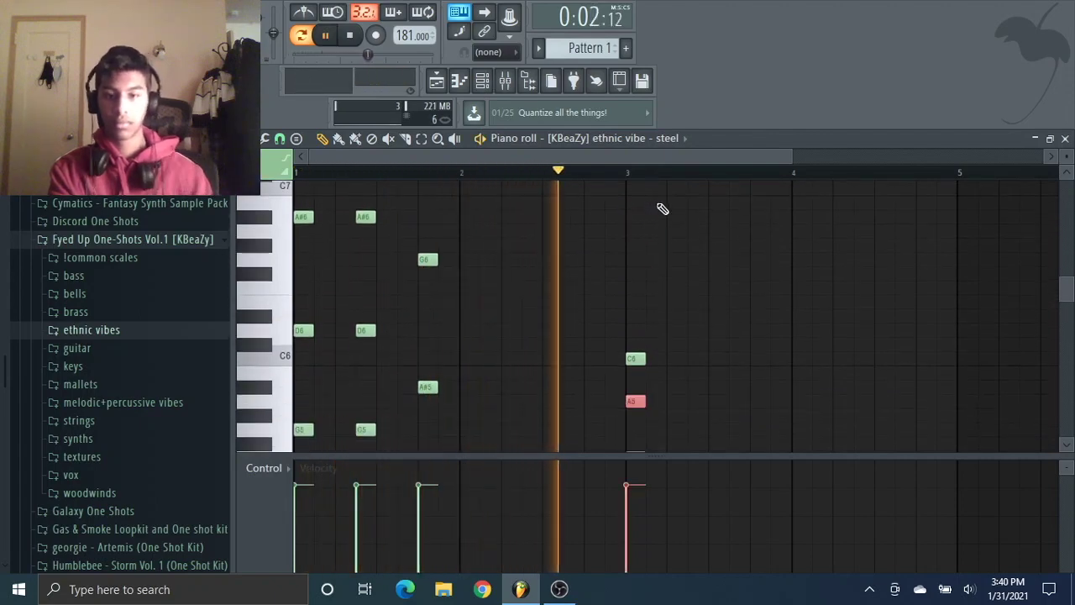
scroll(659, 206, down, 2)
right_click(640, 290)
key(space)
click(640, 291)
key(space)
scroll(670, 296, up, 1)
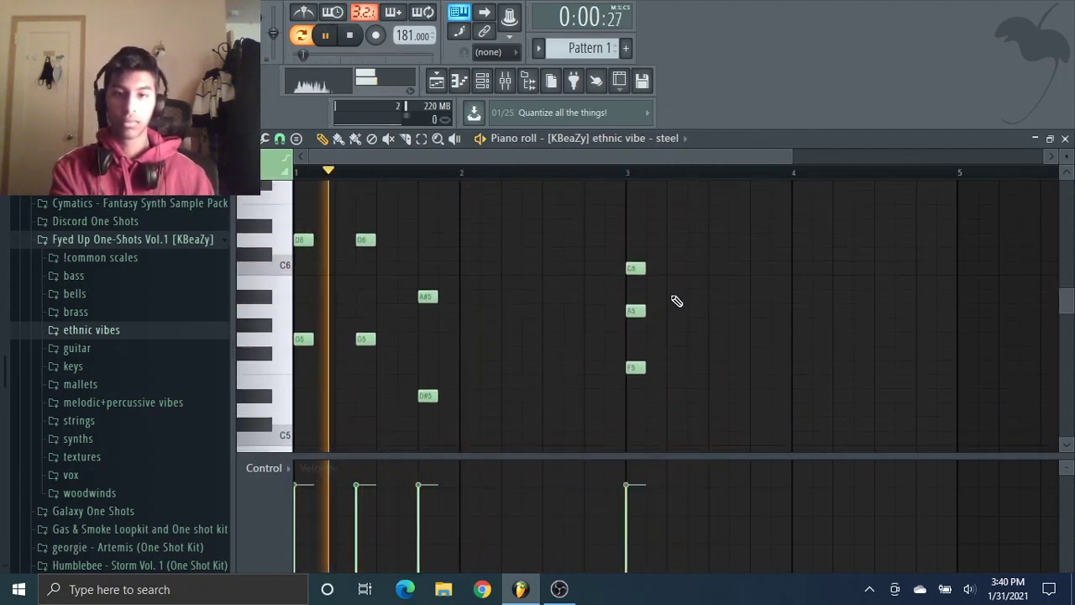
ctrl+click(636, 310)
scroll(711, 331, up, 3)
key(ctrl+Up)
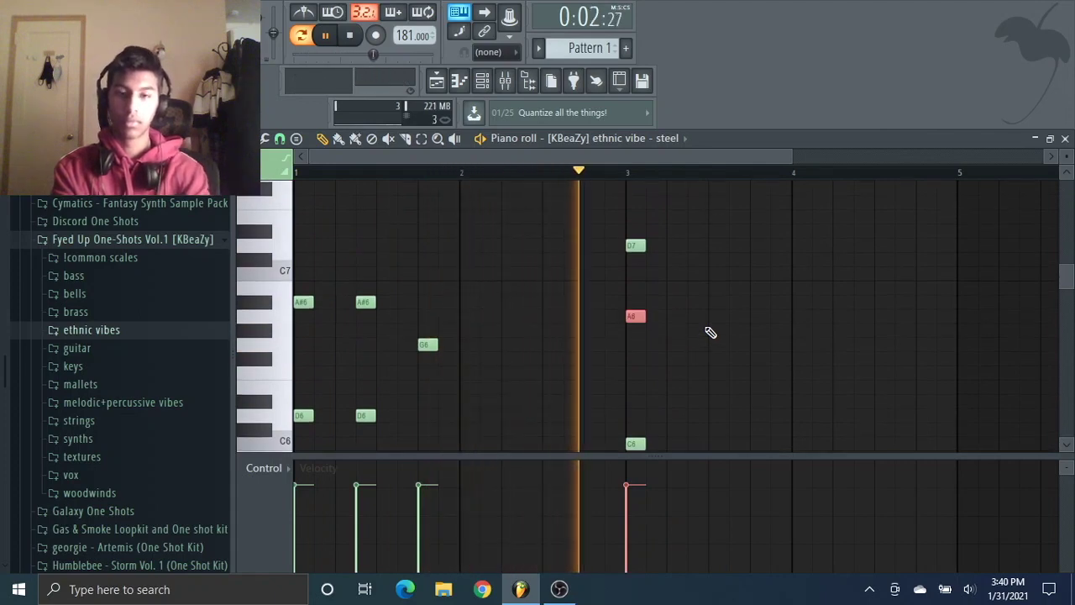
- Repeat the F5, C6, A6, D7 chord once more within the first half of bar 3
scroll(711, 332, down, 2)
key(space)
scroll(711, 332, up, 2)
drag(618, 444, 698, 235)
right_click(698, 236)
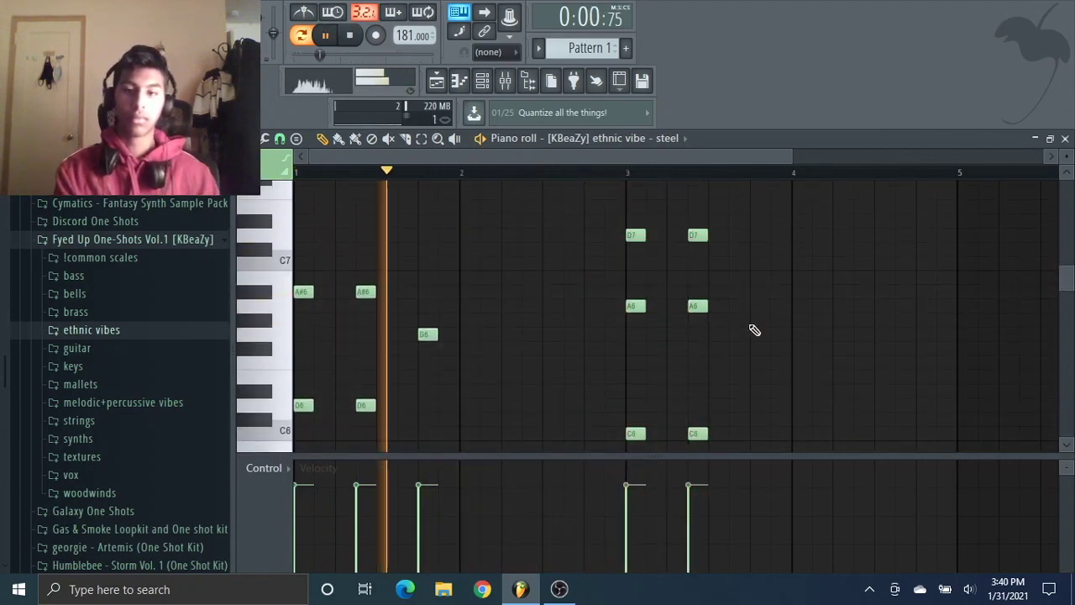
- Copy the D#5, A#5, G6 chord from the end of bar 1 to the middle of bar 2
key(space)
scroll(755, 330, down, 5)
drag(408, 231, 430, 445)
key(space)
drag(427, 351, 551, 354)
- Try a C5, E5, G5 chord on beat 4 of bar 3 with its E raised an octave
ctrl+click(753, 435)
key(space)
scroll(753, 434, up, 1)
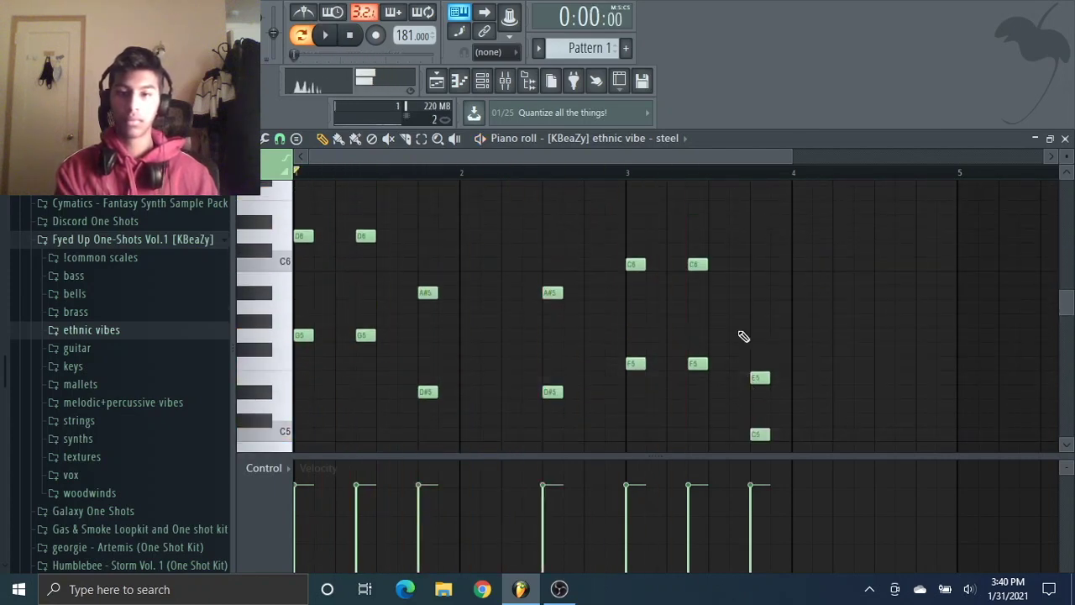
ctrl+click(751, 281)
ctrl+shift+click(756, 378)
scroll(734, 160, up, 2)
key(ctrl+Up)
key(space)
scroll(730, 327, down, 4)
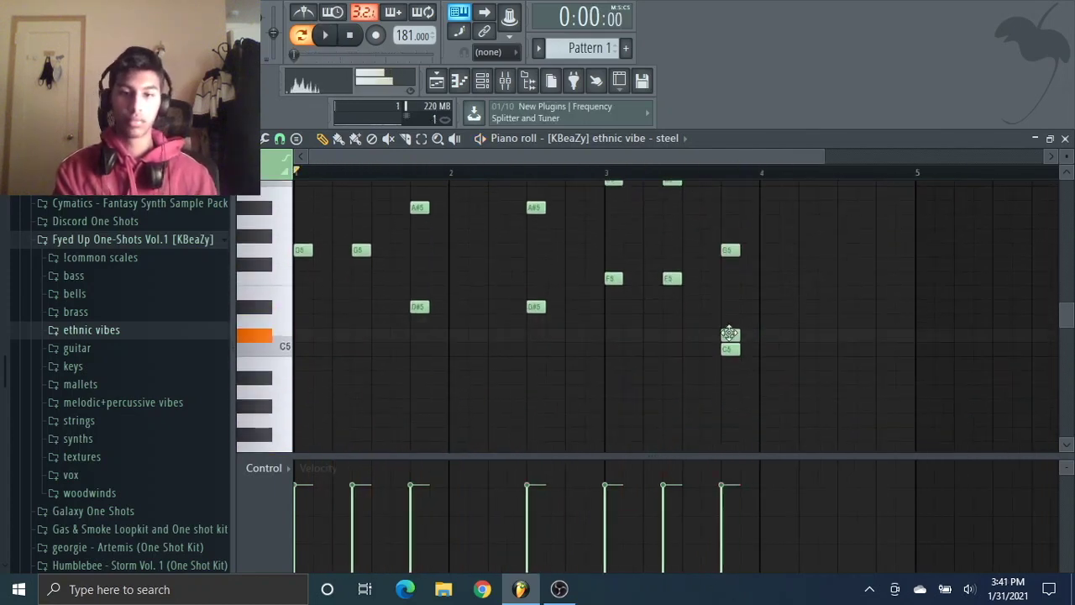
- Rework the last chord of bar 3 into D5, F#5, A5 and C6, removing its high E
click(730, 320)
click(729, 252)
drag(729, 252, 729, 267)
click(731, 224)
scroll(733, 231, up, 10)
right_click(730, 291)
scroll(740, 299, down, 4)
key(space)
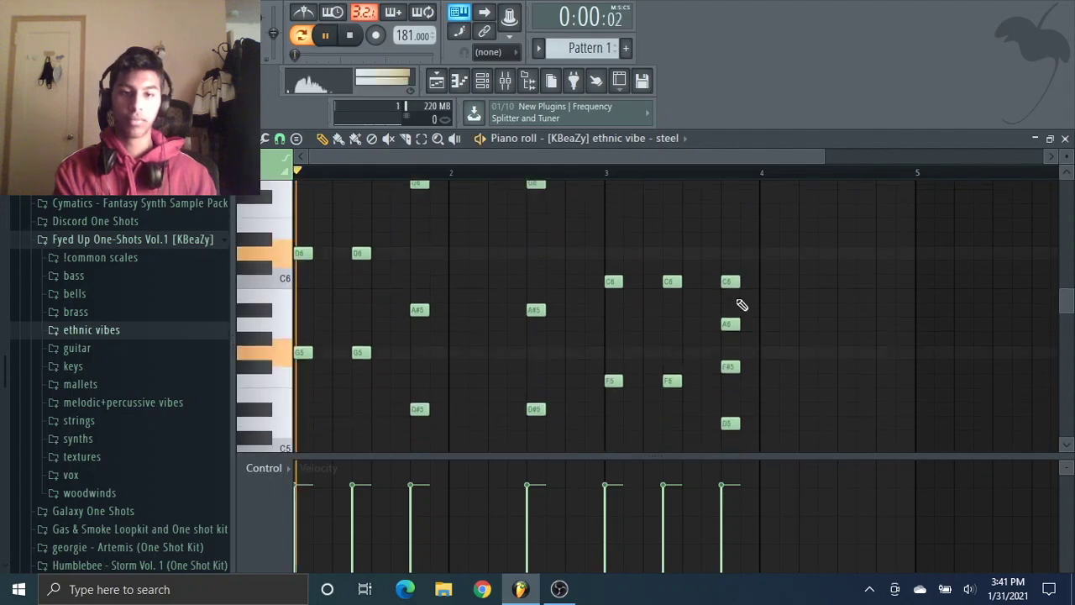
- Raise the F# and C of the last bar 3 chord by an octave
ctrl+click(731, 365)
key(ctrl+Up)
key(space)
- Add a D5, A5, F#6 chord topped with A#6 in the middle of bar 4, copying the shared notes from the preceding chord
scroll(743, 240, up, 4)
scroll(743, 240, down, 2)
click(840, 224)
key(space)
drag(769, 244, 721, 451)
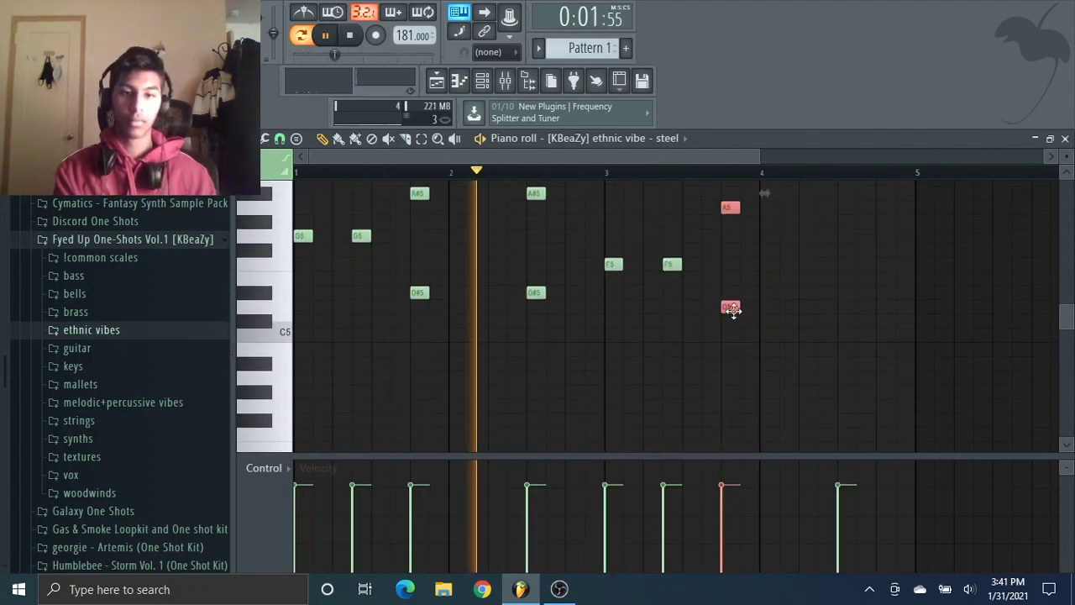
drag(731, 308, 847, 306)
- Extend all chords legato up to the start of bar 5 using a temporary end note, and delete that note
click(922, 335)
key(ctrl+l)
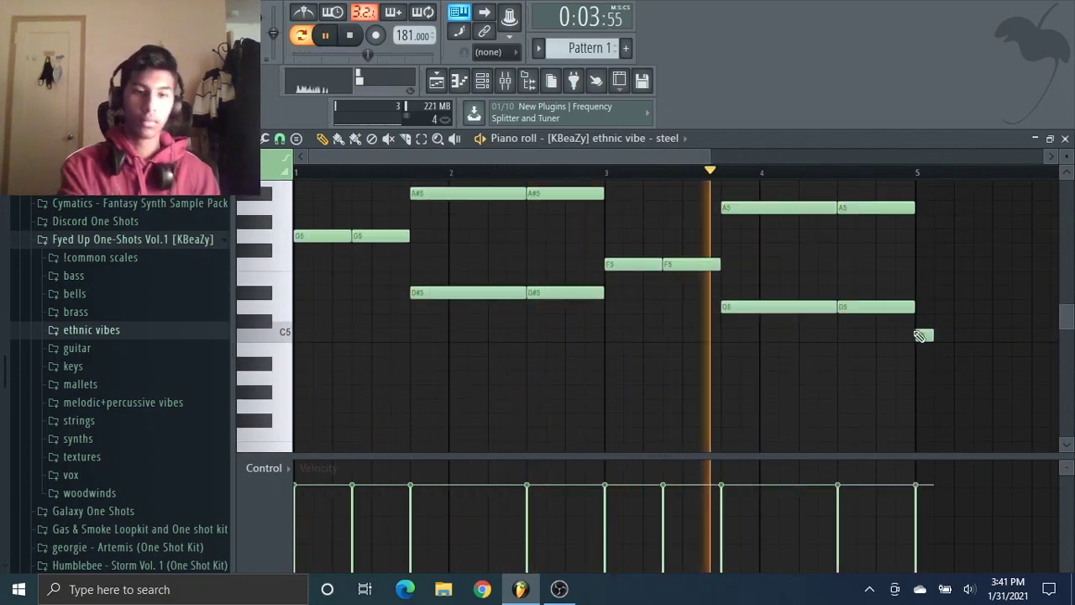
right_click(923, 336)
- Revoice the chord starting at the end of bar 3 by adding A6 and replacing its C7 with C6
scroll(920, 342, up, 1)
scroll(924, 347, up, 10)
scroll(552, 284, down, 3)
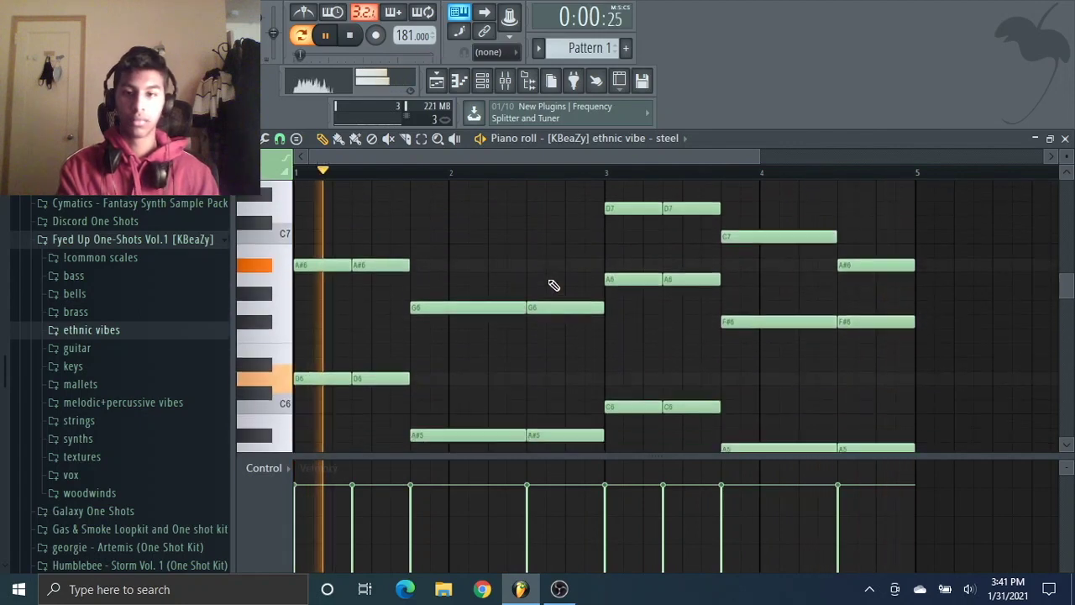
scroll(574, 250, down, 2)
scroll(600, 231, up, 3)
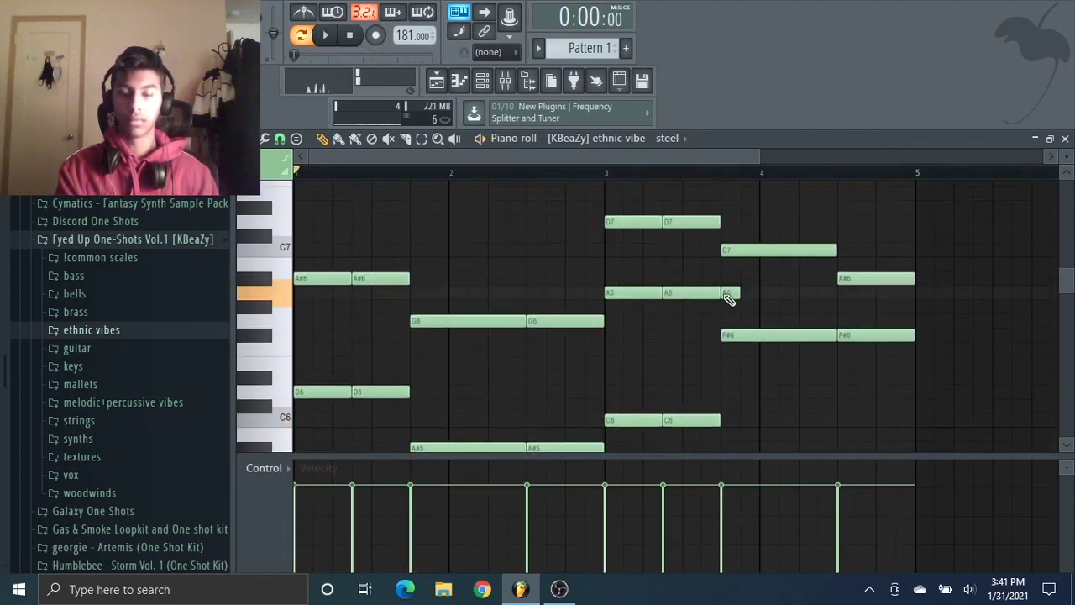
scroll(756, 294, down, 4)
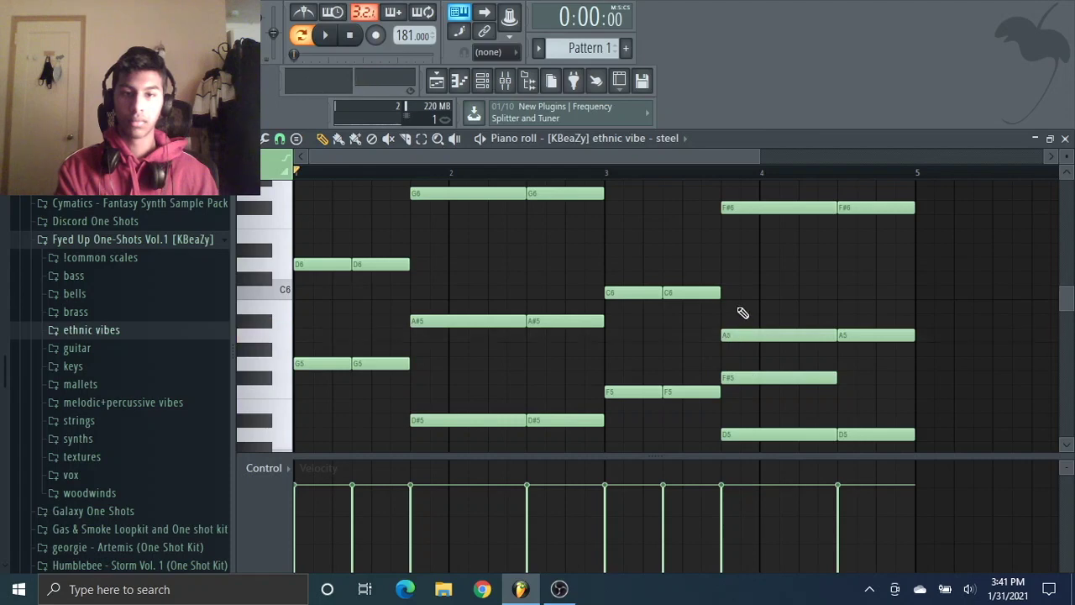
scroll(756, 310, up, 3)
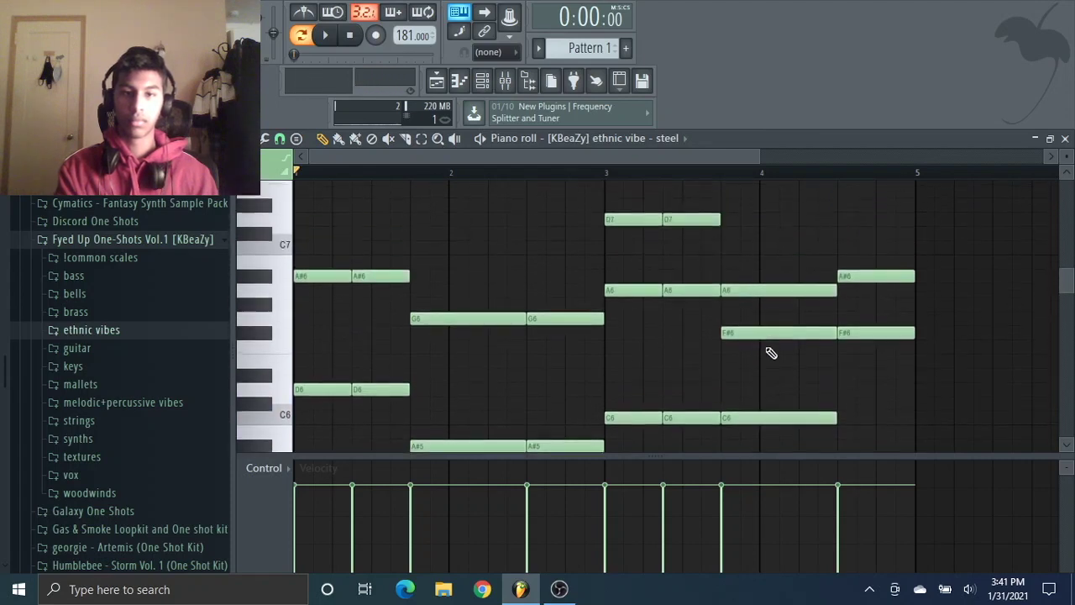
- Revoice the chord starting at the end of bar 3 as D5, F#5, C6 and A6, removing its F#6 and A5
scroll(770, 351, down, 2)
key(space)
right_click(769, 336)
right_click(764, 251)
scroll(758, 377, down, 1)
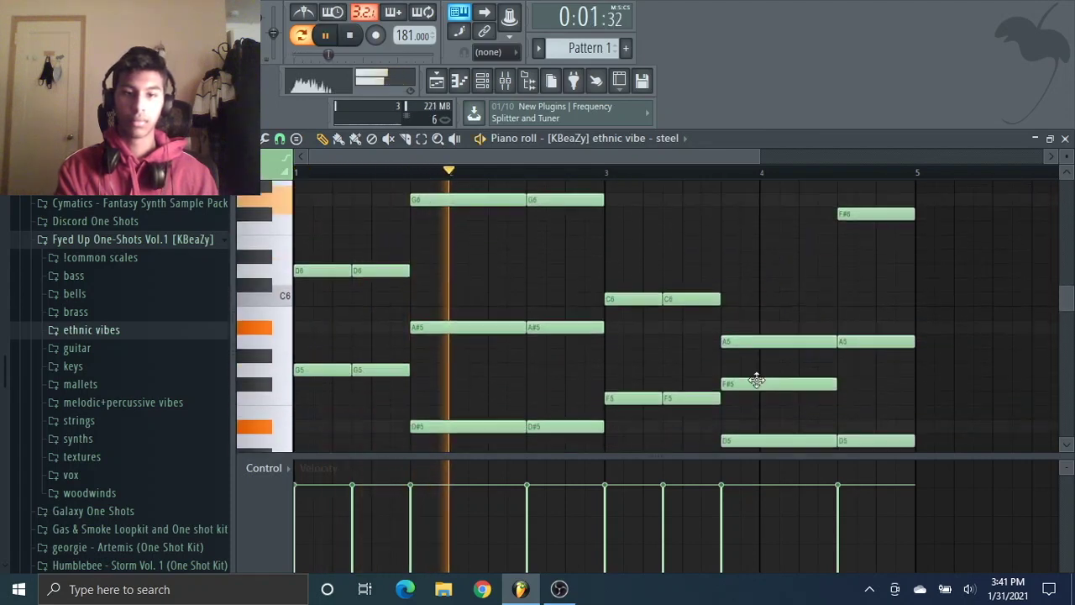
drag(757, 380, 751, 293)
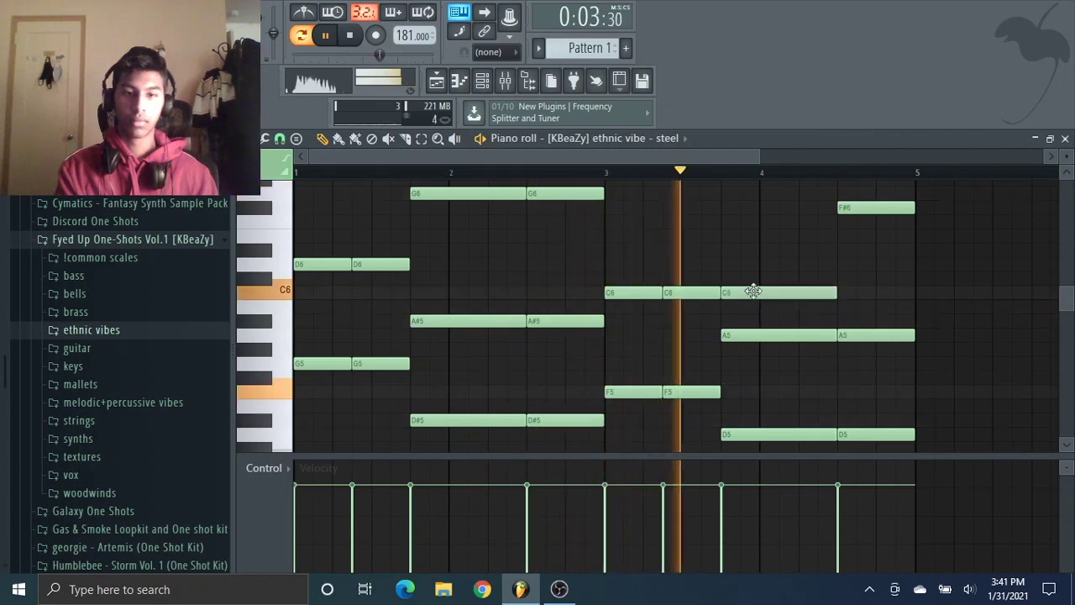
scroll(754, 311, up, 1)
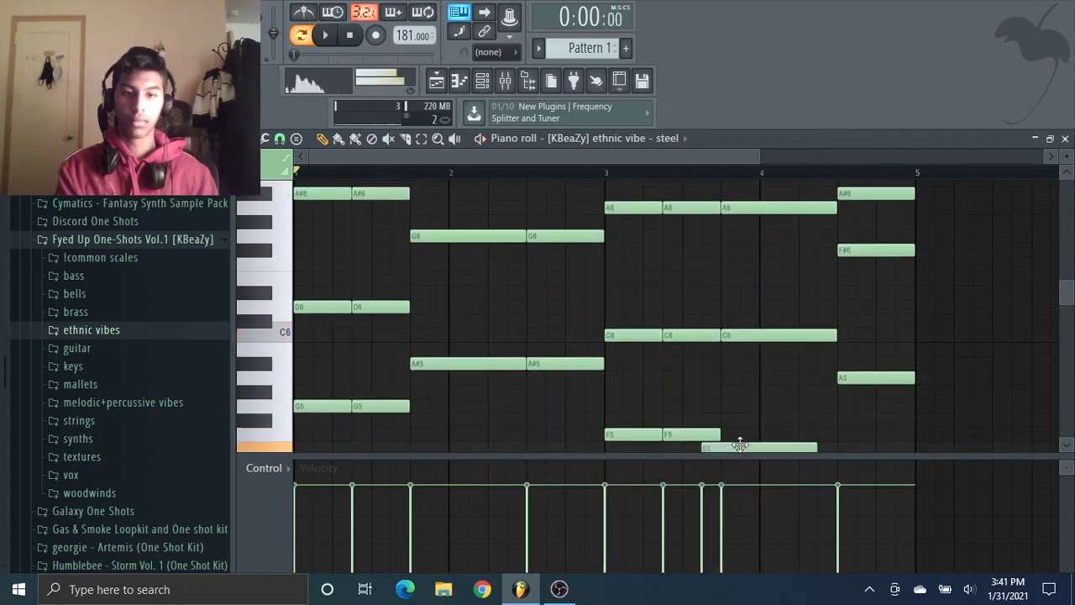
key(space)
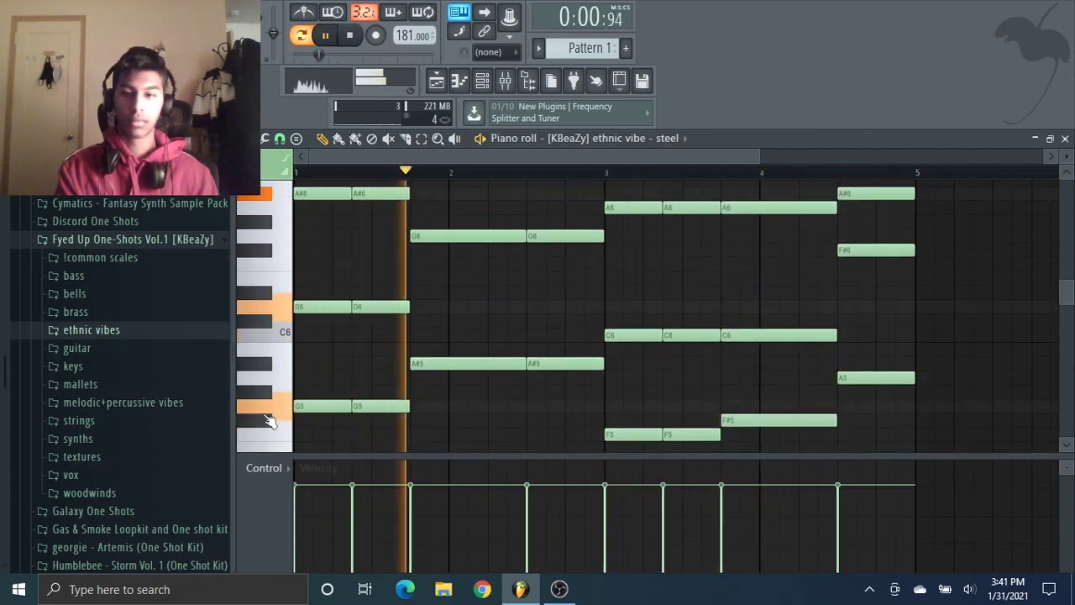
scroll(840, 374, down, 1)
click(783, 378)
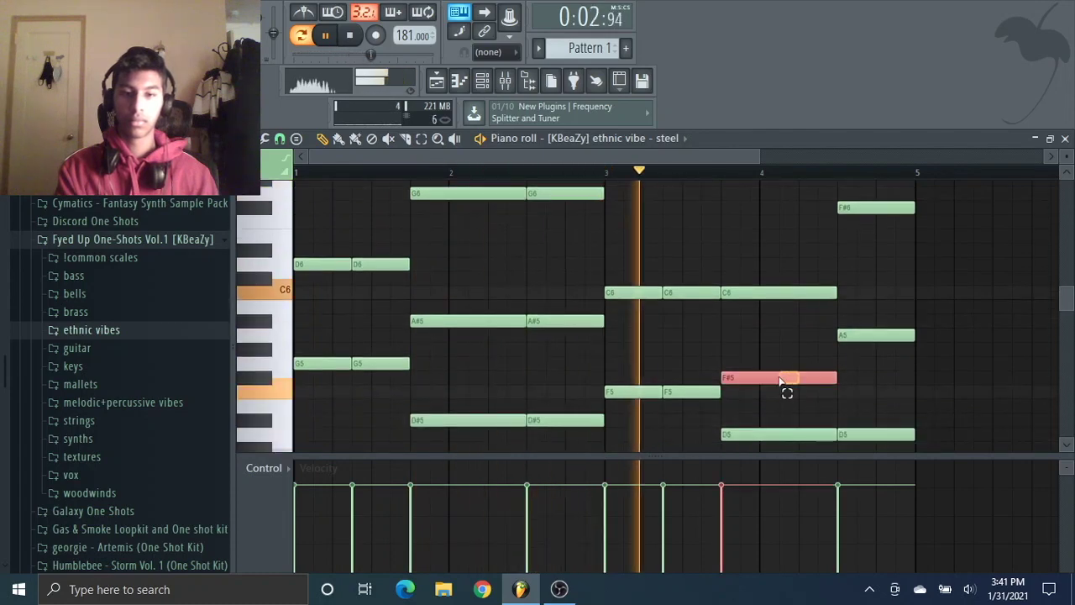
scroll(867, 336, up, 2)
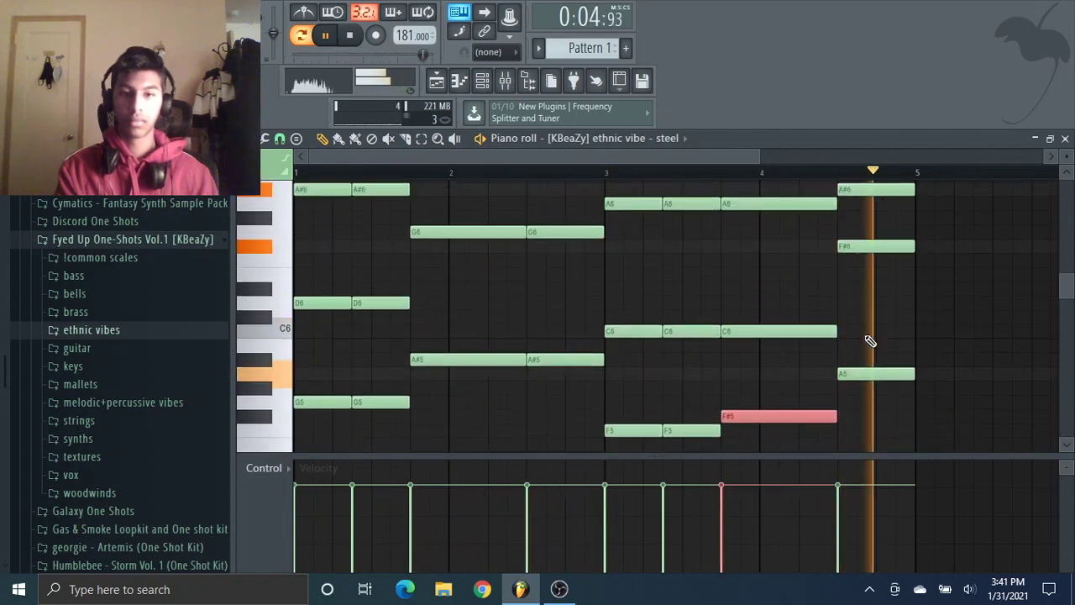
- Duplicate the four-bar chord progression into bars 5 to 8 and play it back
scroll(867, 336, down, 3)
right_click(866, 337)
key(ctrl+b)
right_click(810, 299)
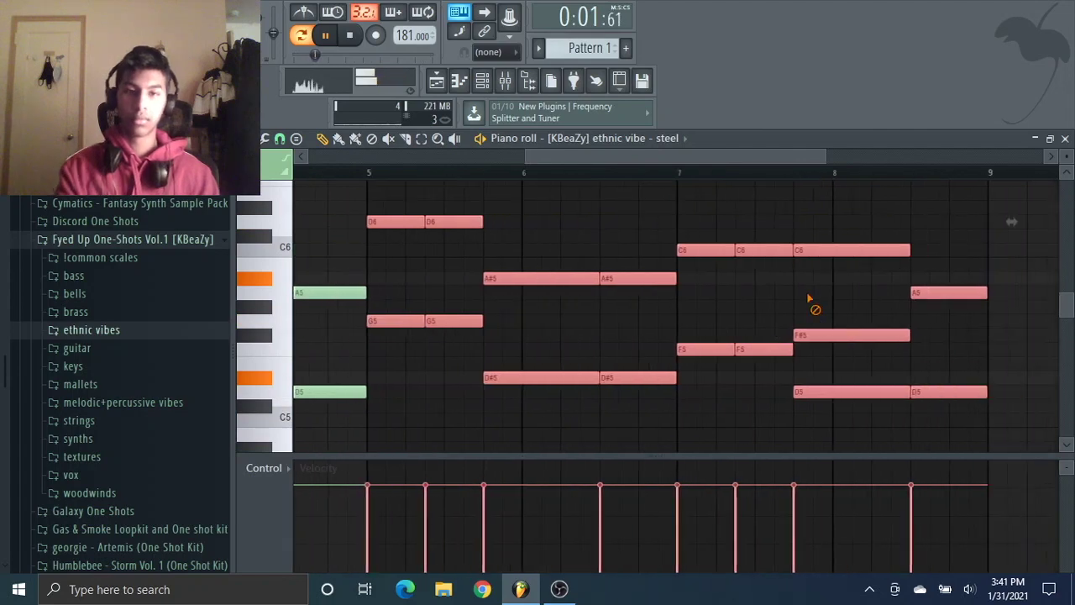
drag(828, 156, 952, 156)
scroll(730, 305, up, 5)
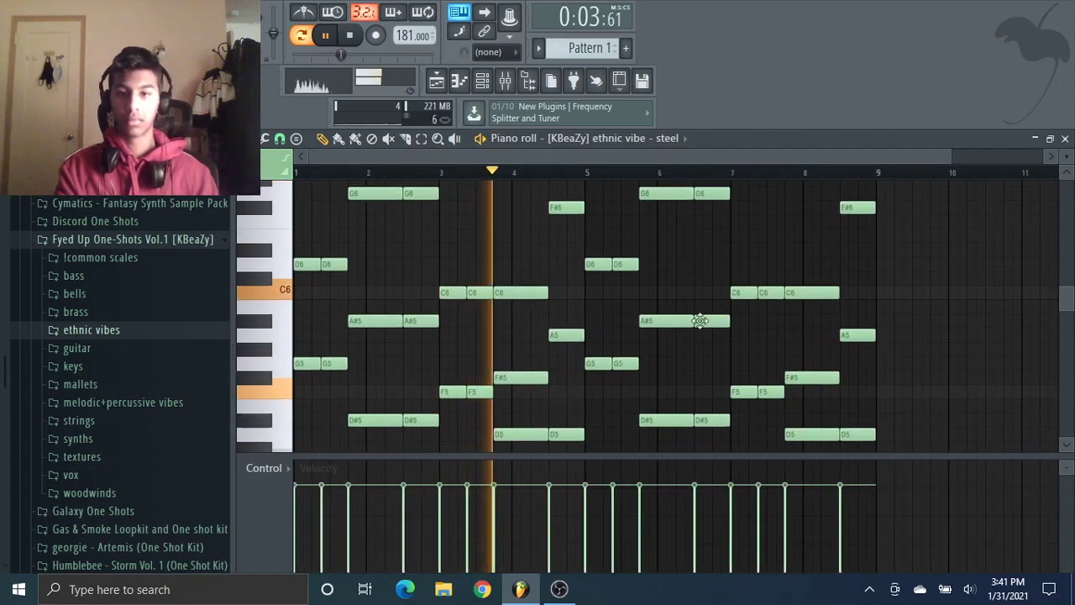
scroll(678, 333, down, 5)
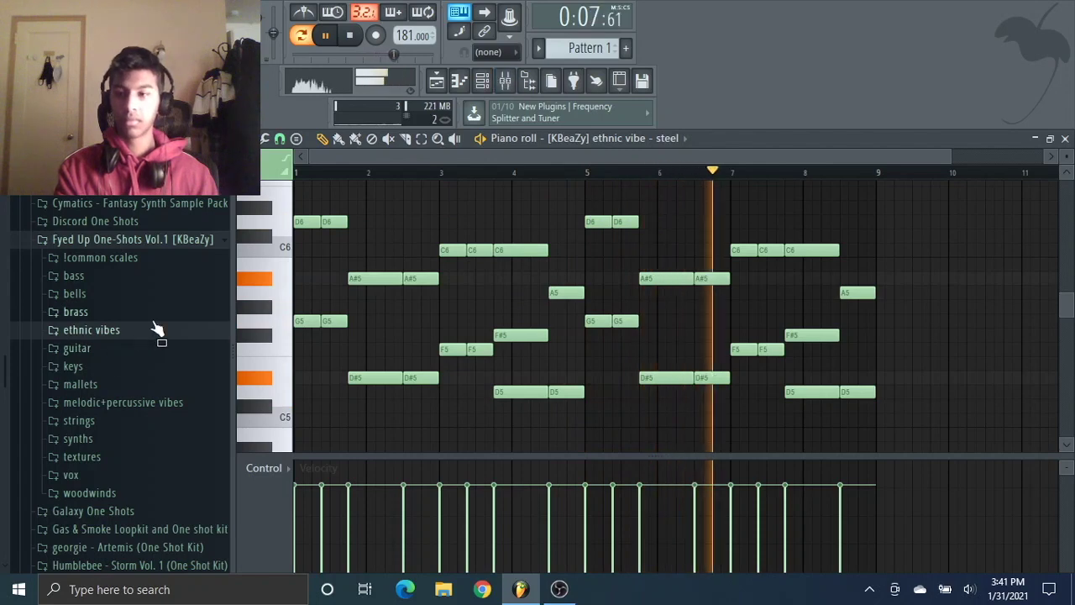
scroll(717, 318, up, 3)
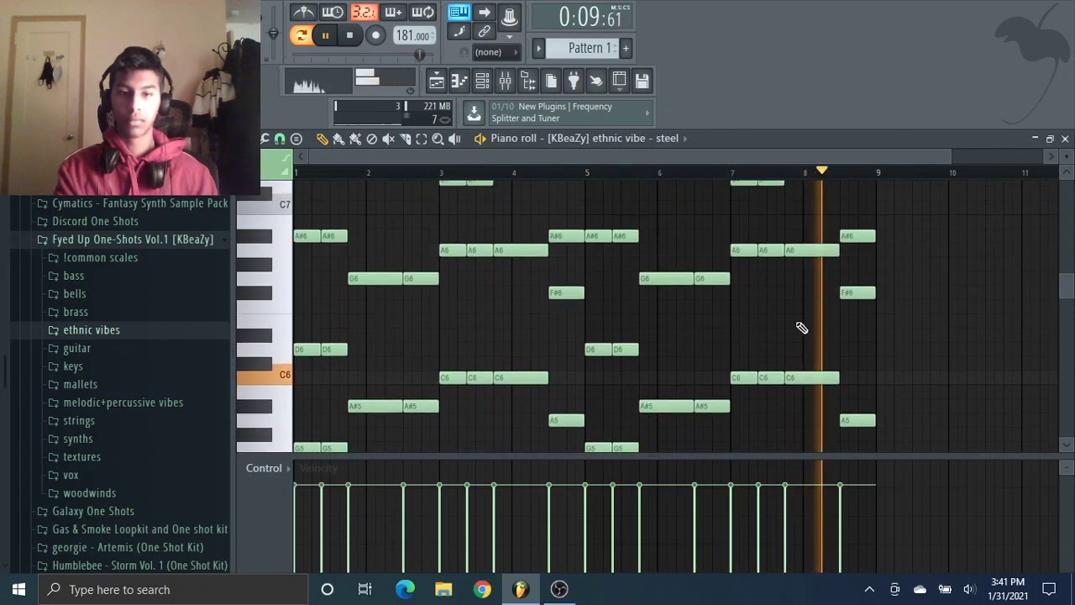
scroll(803, 329, down, 2)
- Add a melody above the bar 1 chords with G7 at mid-bar, F7 just before it, and D7 on the following chord
scroll(391, 255, up, 4)
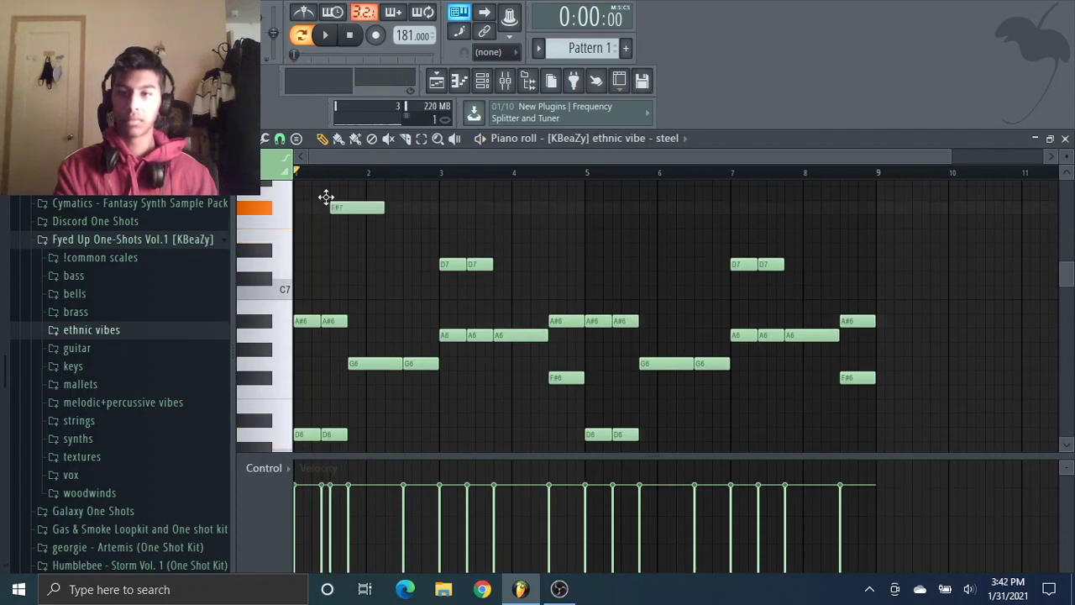
click(348, 249)
key(space)
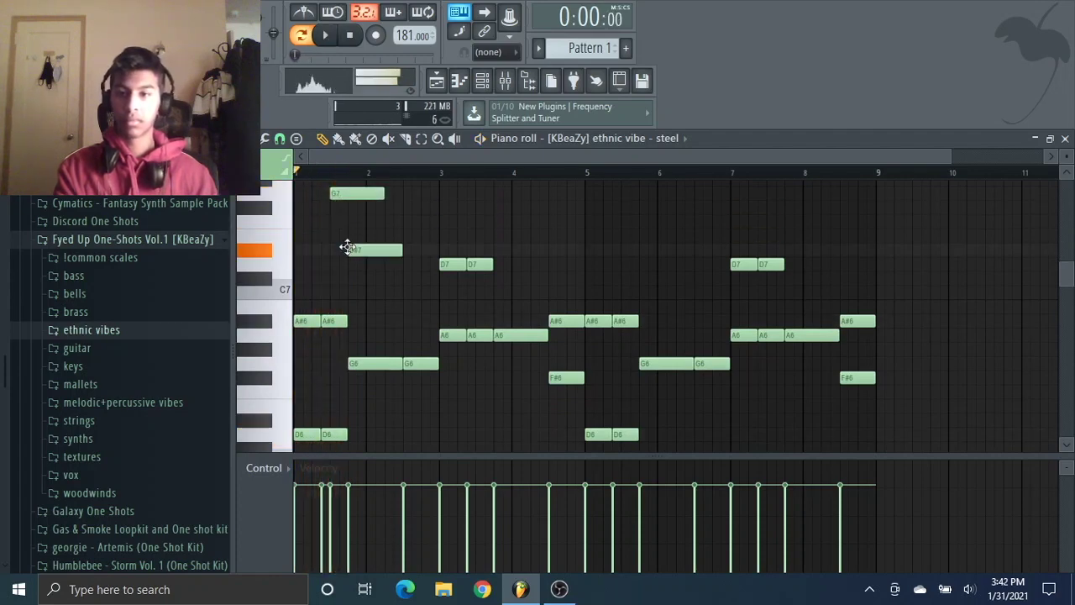
key(space)
scroll(454, 166, up, 3)
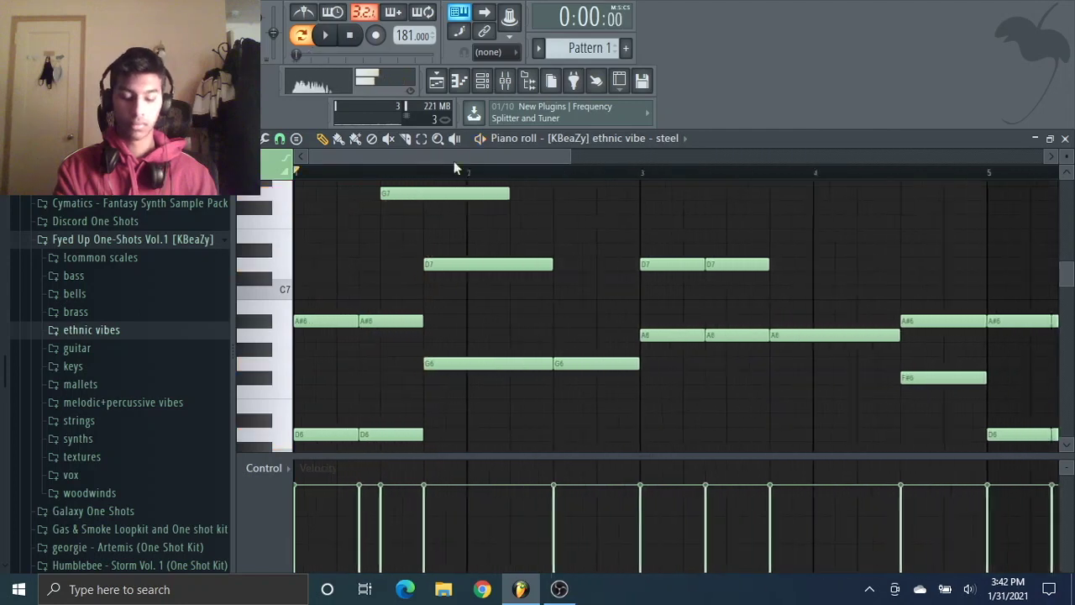
scroll(423, 295, up, 1)
key(space)
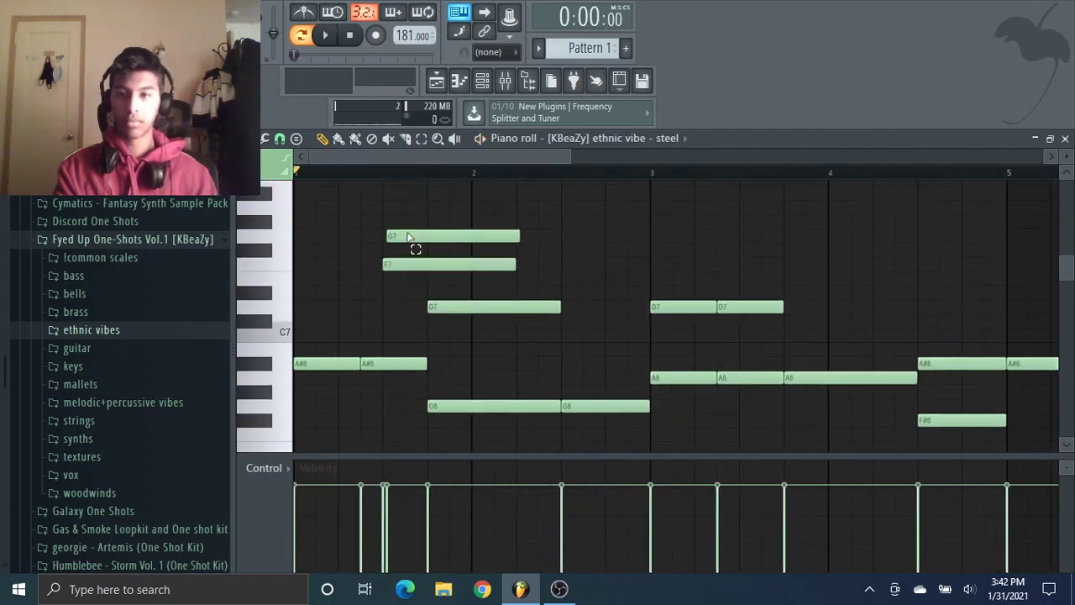
- Make the F7, G7 and D7 melody notes legato so the F7 becomes a short grace note before G7
drag(408, 236, 509, 385)
key(ctrl+l)
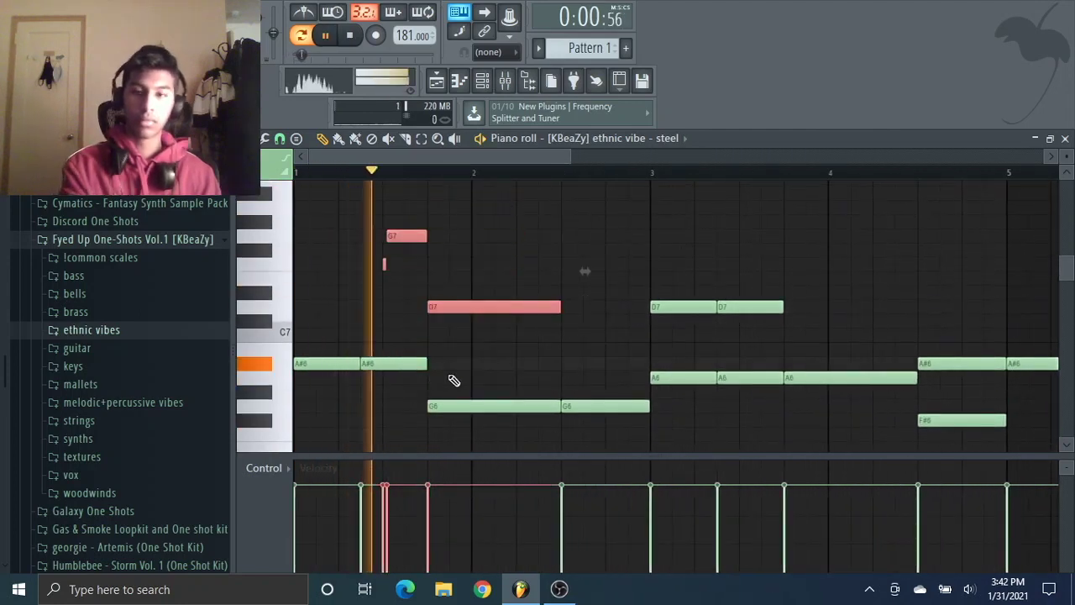
key(ctrl+d)
key(space)
- Try lowering the upper notes of all the chords by an octave and play the result
scroll(452, 171, down, 6)
scroll(490, 284, down, 2)
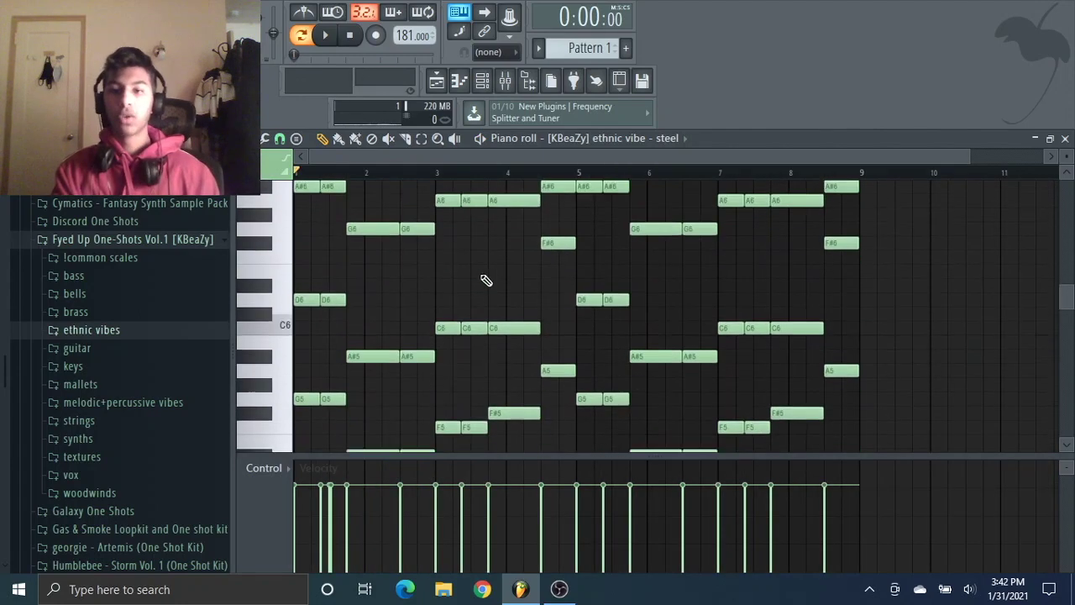
scroll(470, 268, up, 2)
drag(284, 246, 271, 291)
scroll(356, 245, down, 1)
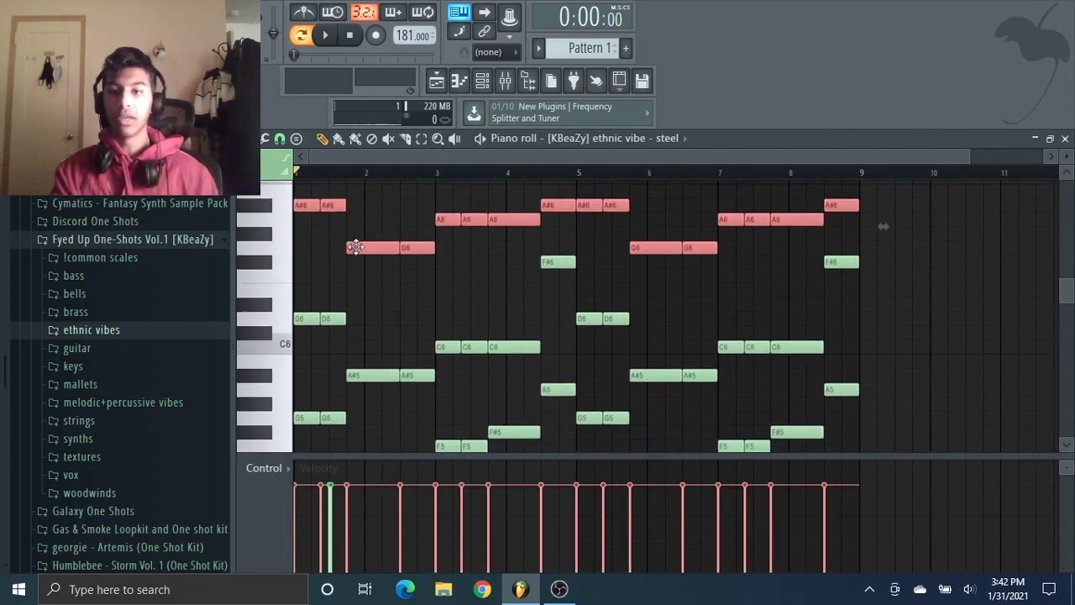
drag(509, 253, 615, 266)
scroll(664, 260, up, 2)
drag(822, 326, 906, 392)
key(ctrl+Down)
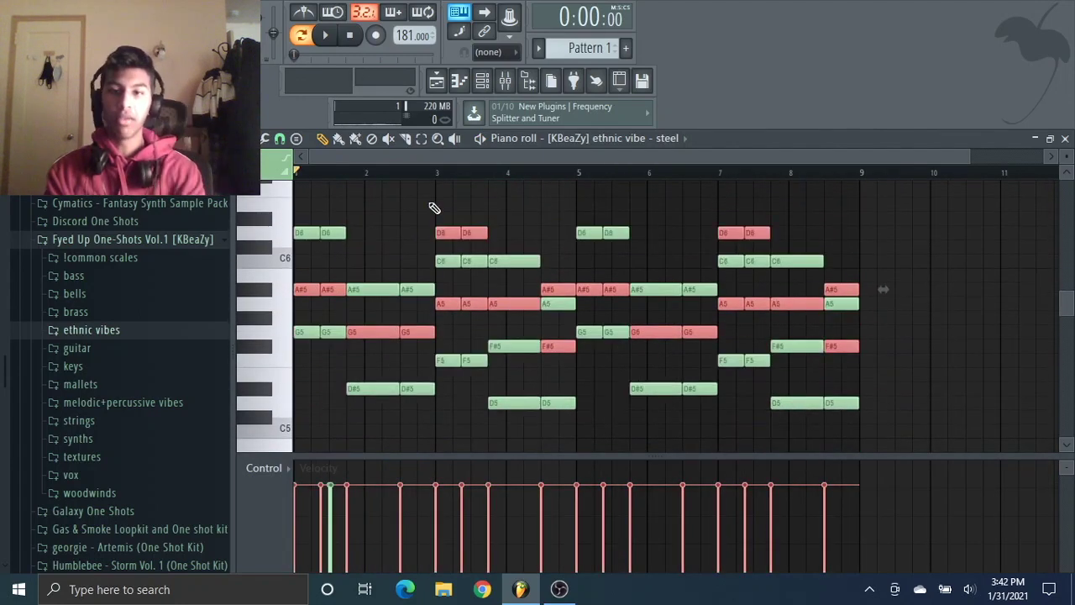
scroll(433, 208, up, 1)
scroll(432, 207, down, 1)
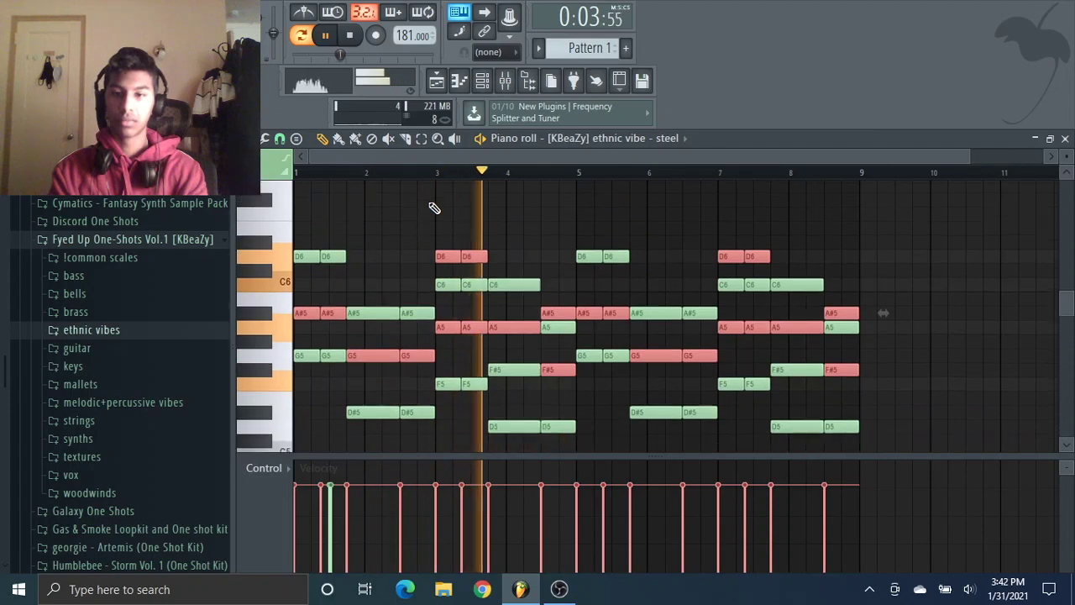
key(space)
- Continue the melody with C7 and D7 in the second half of bar 2, fitted legato up to bar 3
scroll(644, 216, up, 5)
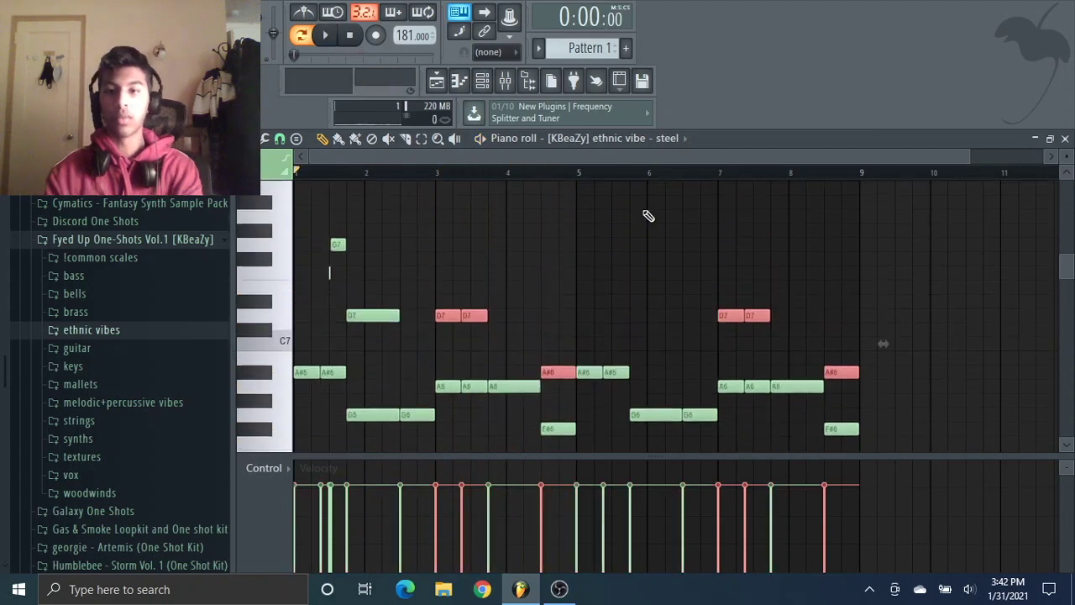
scroll(647, 161, up, 3)
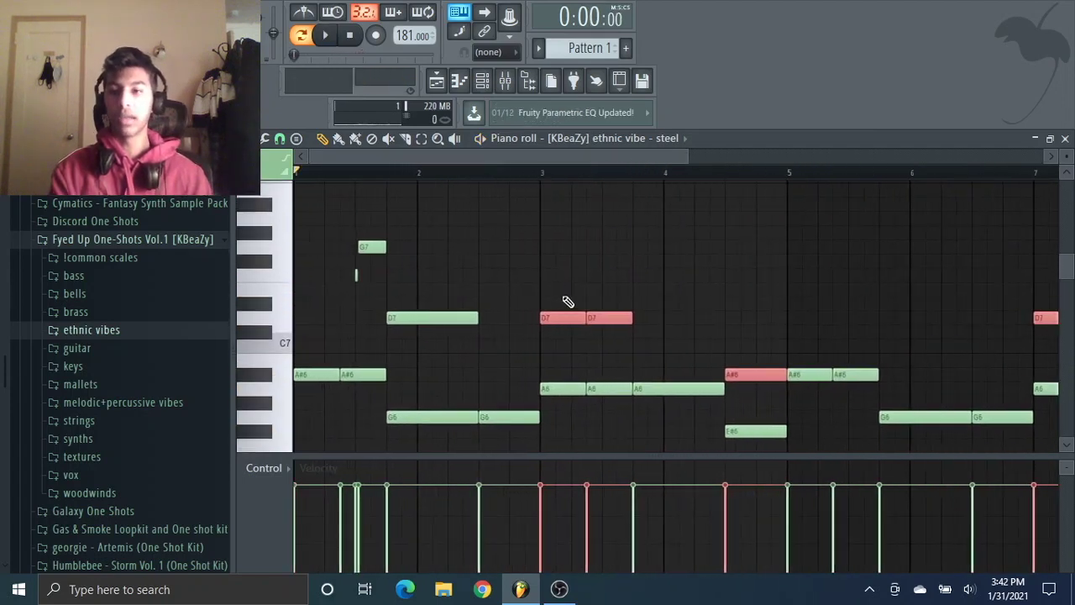
scroll(492, 185, down, 1)
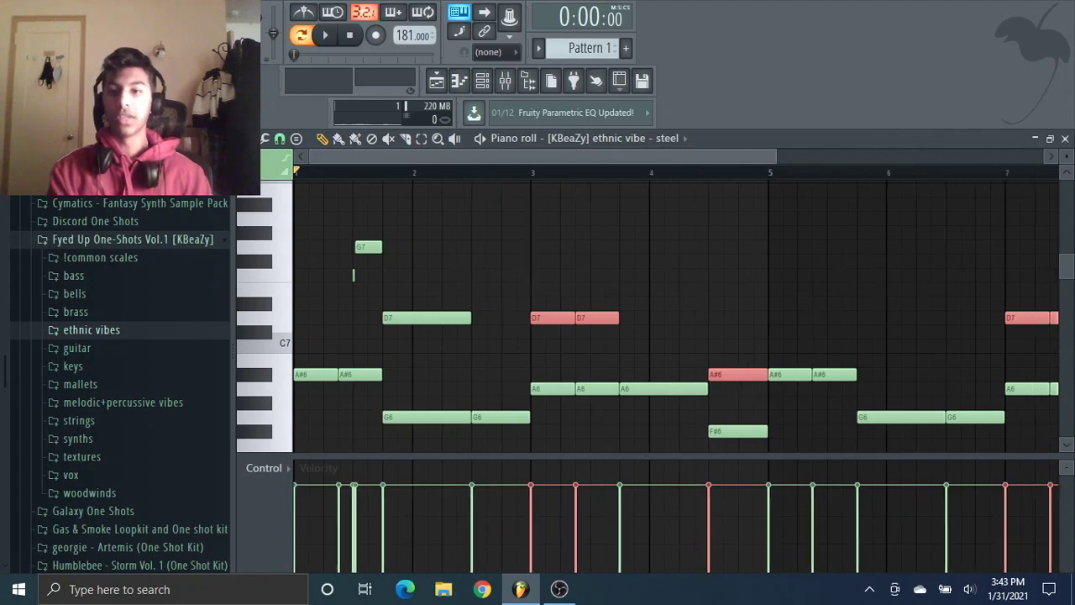
key(space)
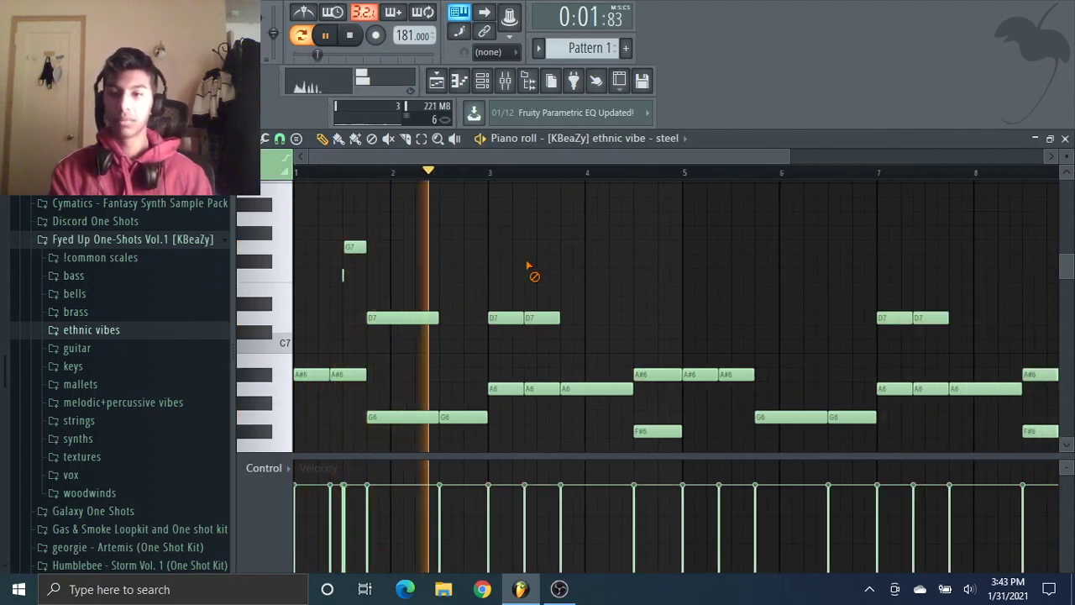
key(space)
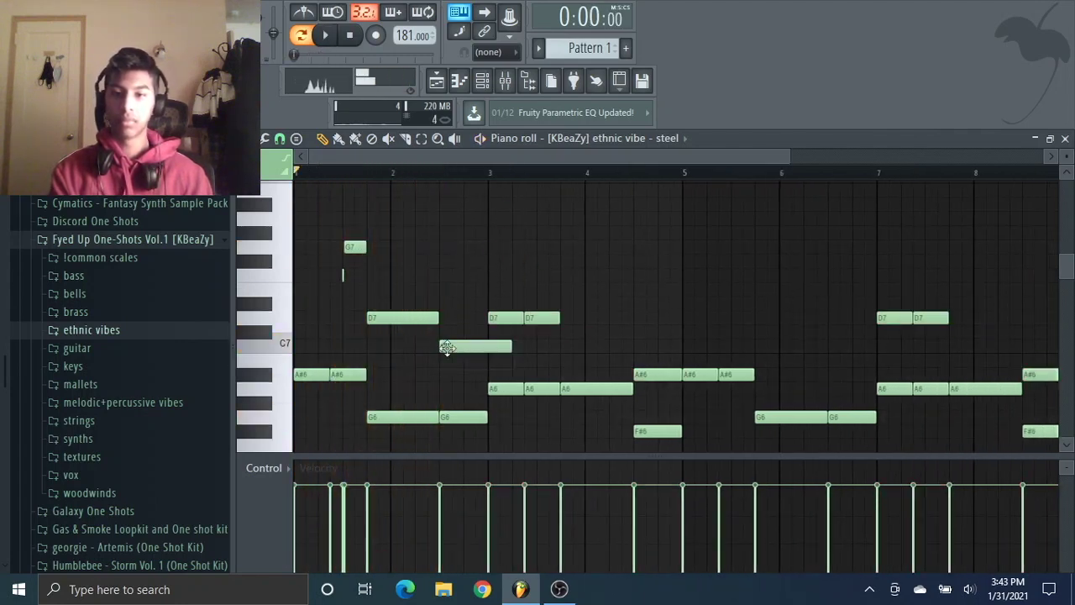
ctrl+shift+click(473, 319)
ctrl+shift+click(463, 347)
key(ctrl+l)
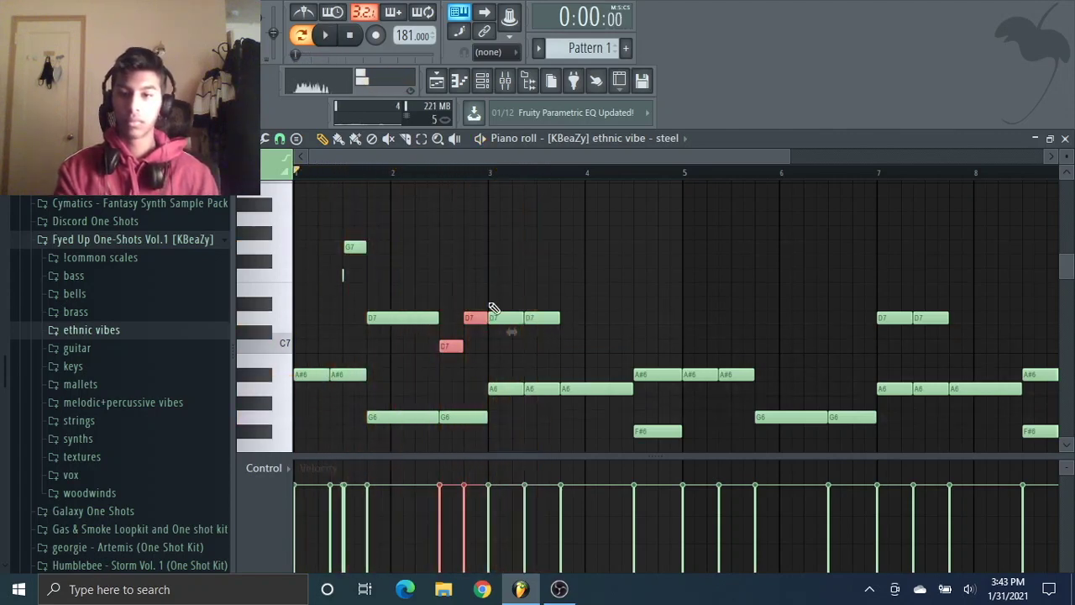
- Raise the whole melody phrase in bars 1 and 2 by an octave and play it back
drag(418, 323, 327, 223)
key(ctrl+Up)
scroll(327, 224, up, 2)
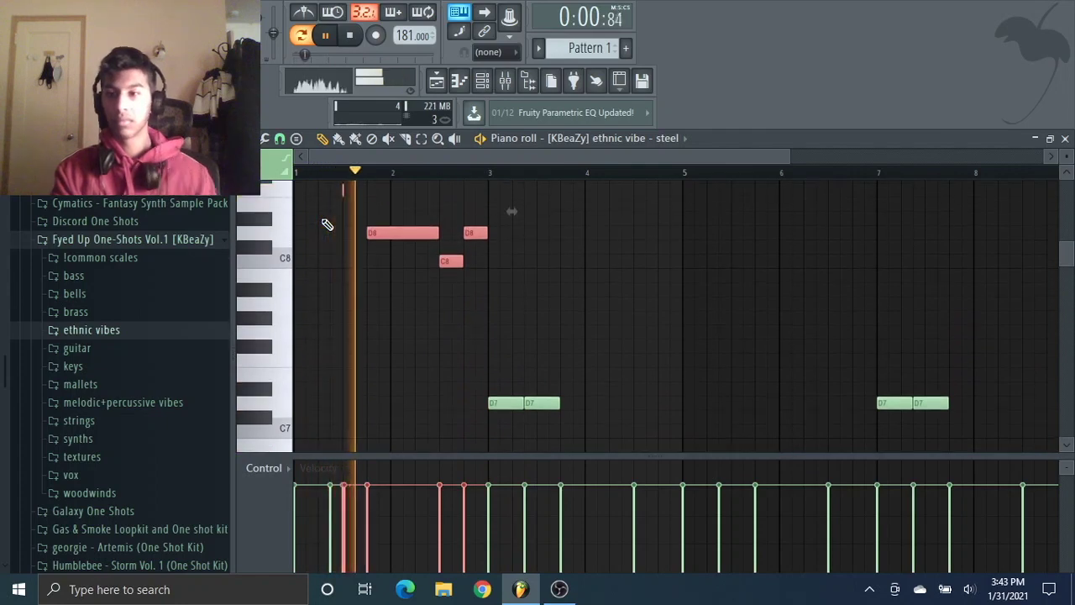
scroll(493, 331, up, 3)
click(513, 314)
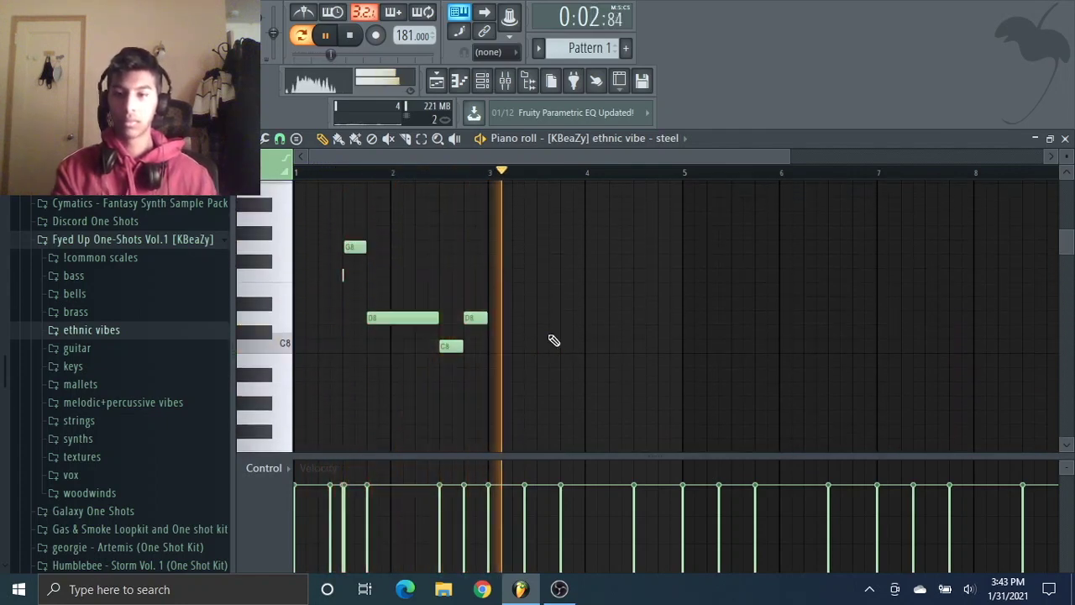
key(space)
- Copy the melody phrase to start late in bar 3, lowered so its main notes run D8, A7, G7, A7
drag(533, 367, 294, 181)
drag(359, 252, 542, 271)
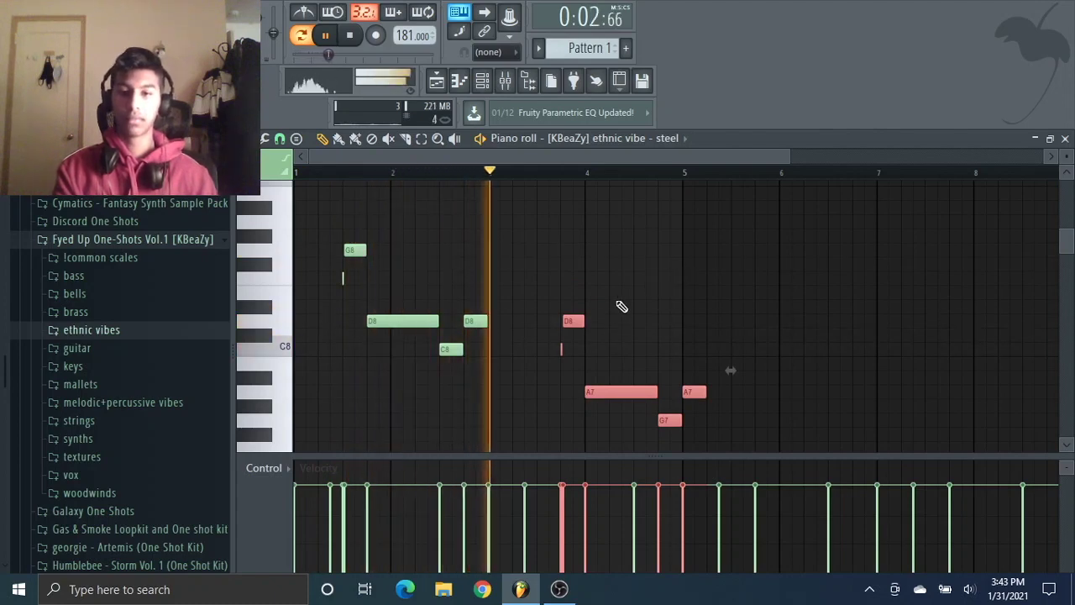
key(space)
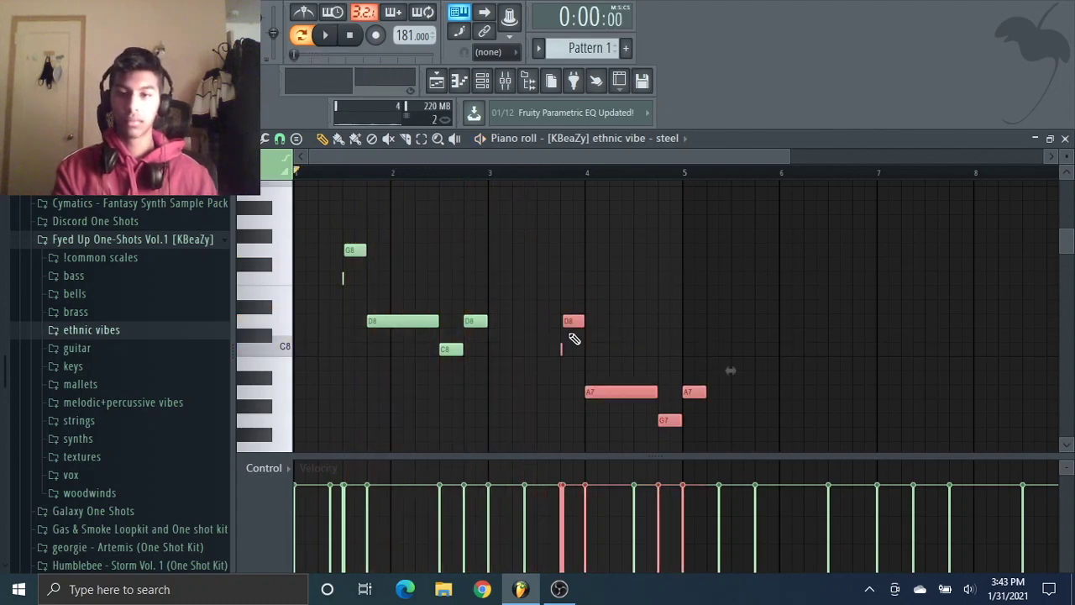
- Add the [KBeaZy] bell - goated one-shot from the bells folder as a new channel
click(78, 296)
drag(84, 312, 442, 245)
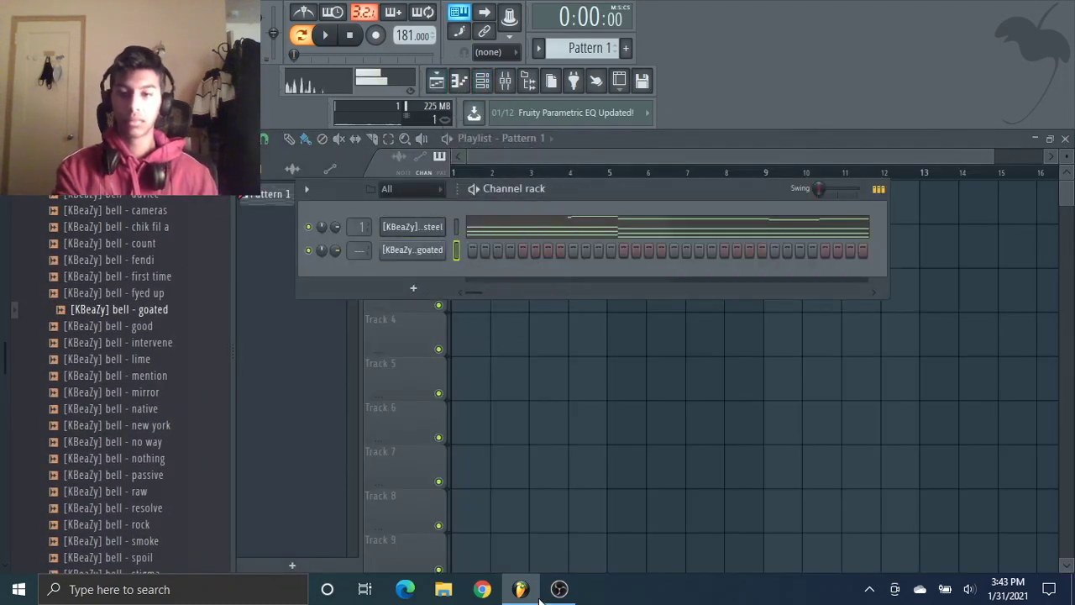
- Move the melody from the steel channel to the bell - goated piano roll, lower it an octave and play it
click(480, 225)
right_click(440, 245)
click(476, 249)
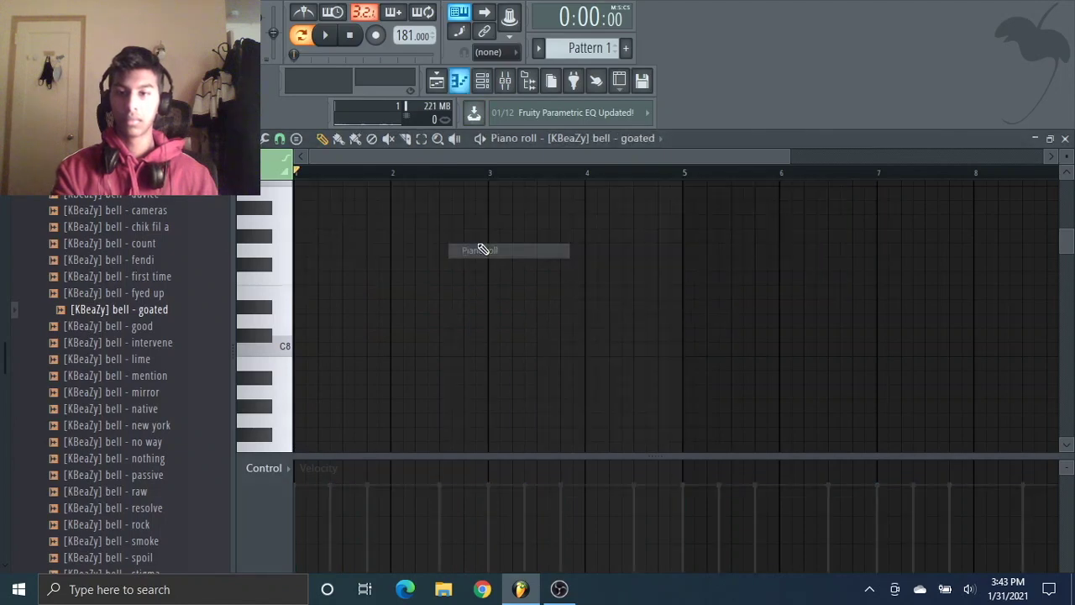
key(ctrl+v)
key(ctrl+Down)
key(space)
scroll(475, 247, down, 3)
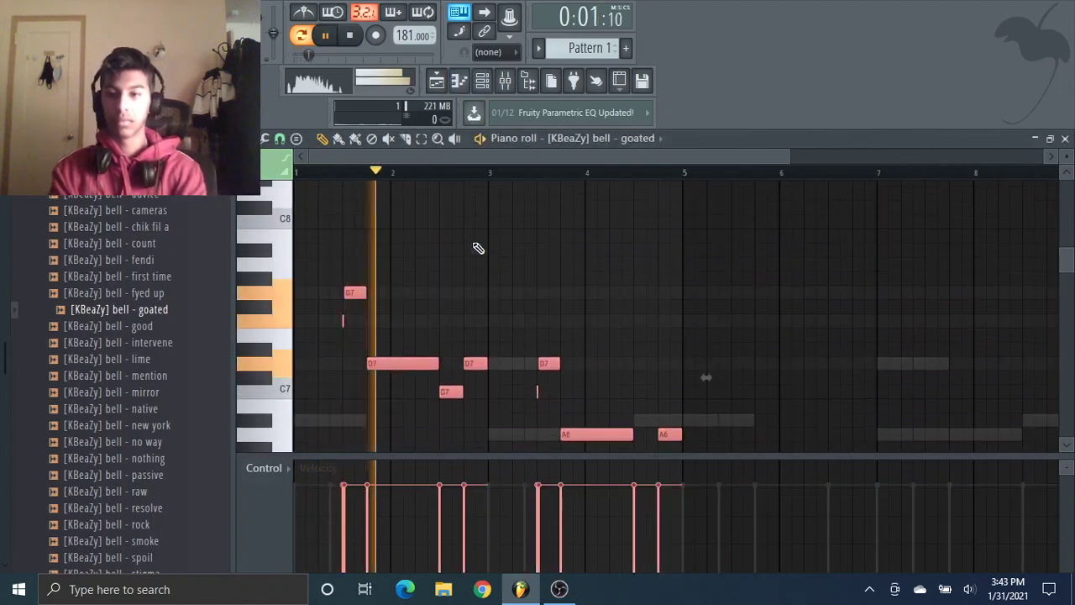
- Enable the volume envelope in the bell - goated channel's settings and return to its piano roll
key(F6)
click(445, 250)
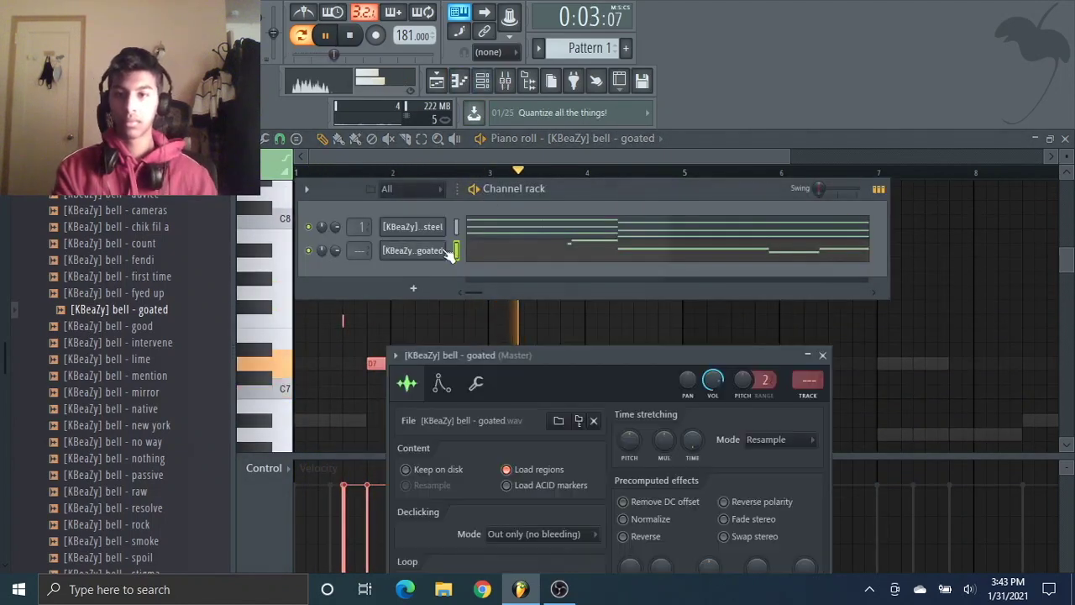
click(442, 384)
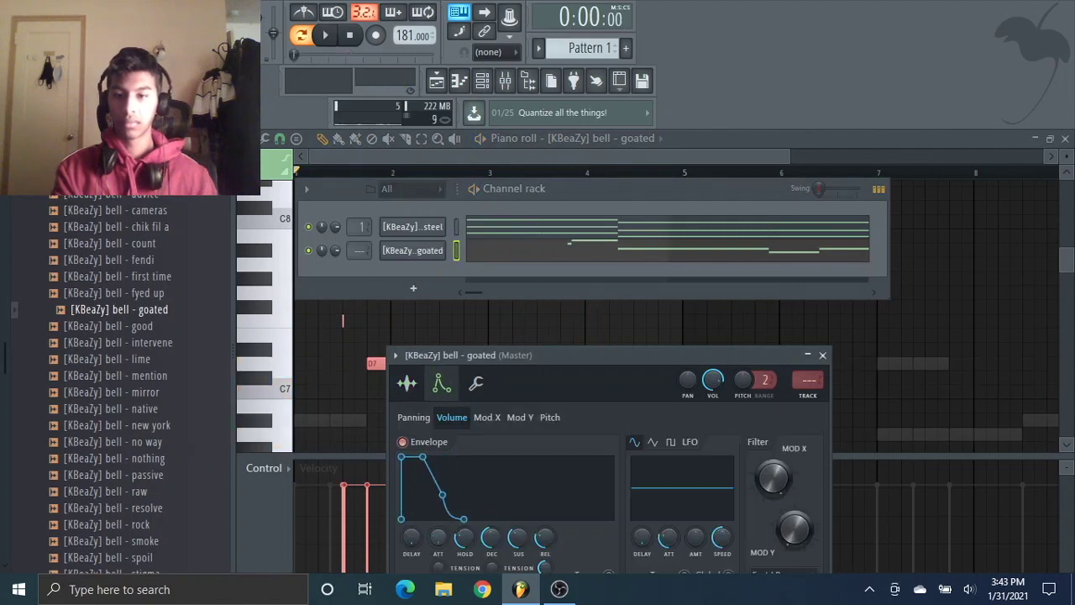
click(894, 424)
scroll(781, 388, down, 2)
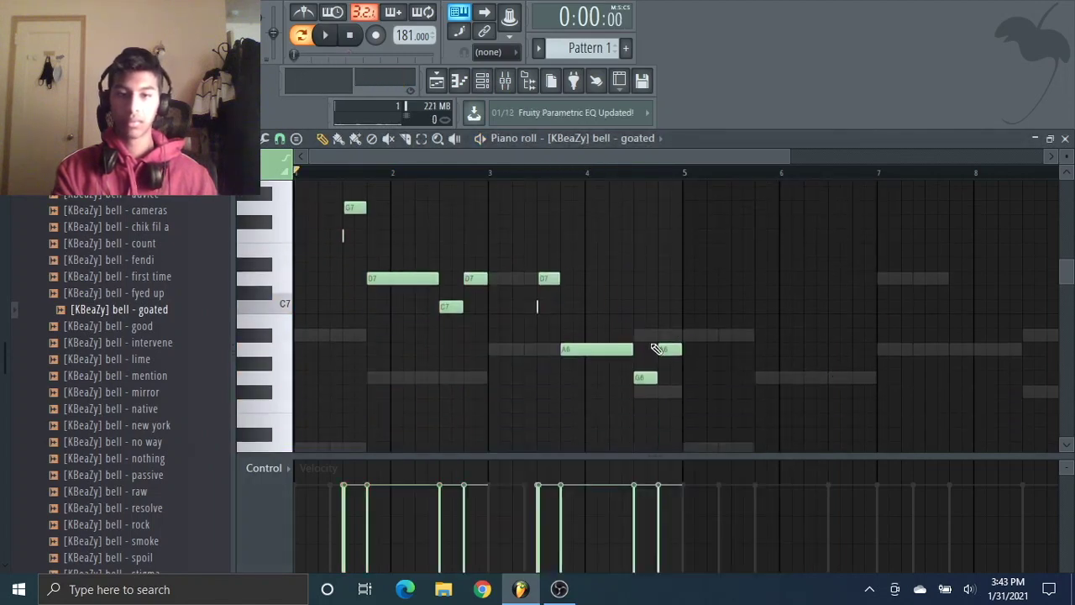
- Raise the last two short notes of bar 4 to A and A#, and lower the whole melody one octave
drag(649, 379, 666, 336)
key(ctrl+Down)
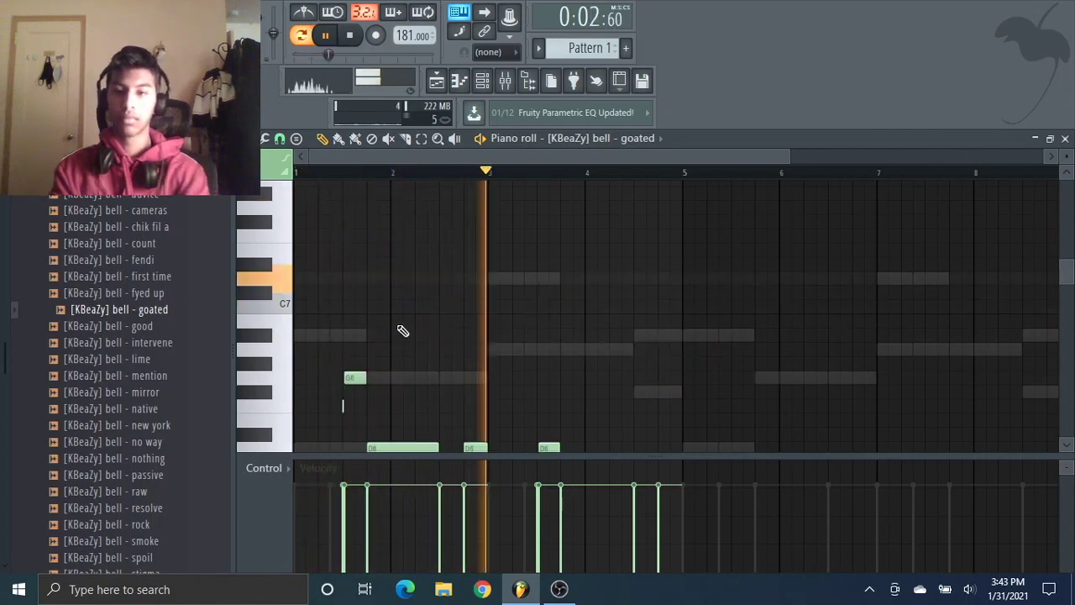
scroll(401, 331, down, 2)
- Swap the bell - goated sample for [KBeaZy] bell - first time and return to that channel's piano roll
click(485, 82)
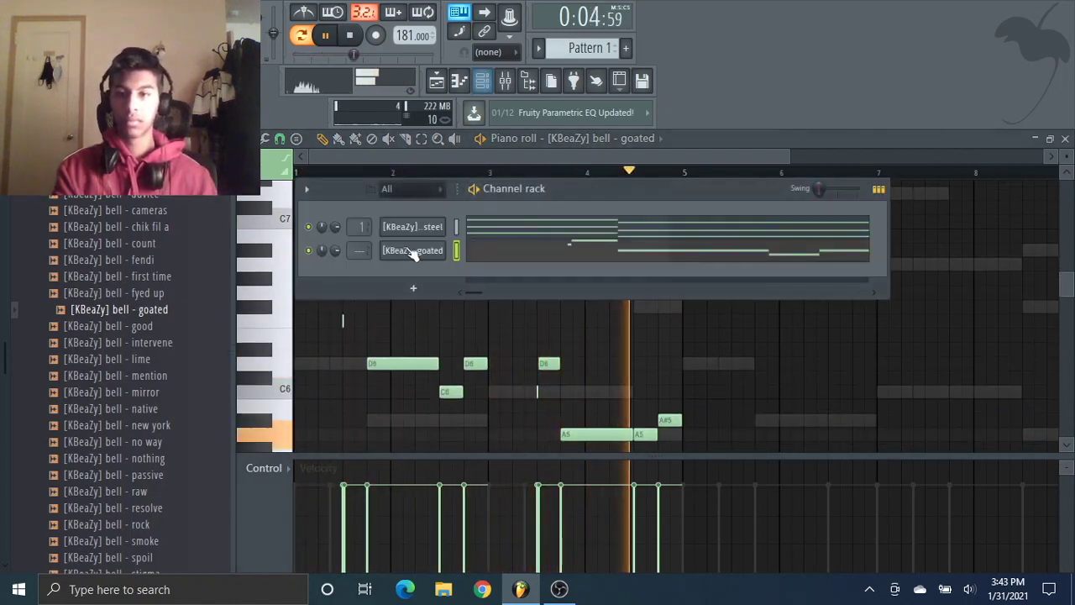
click(416, 251)
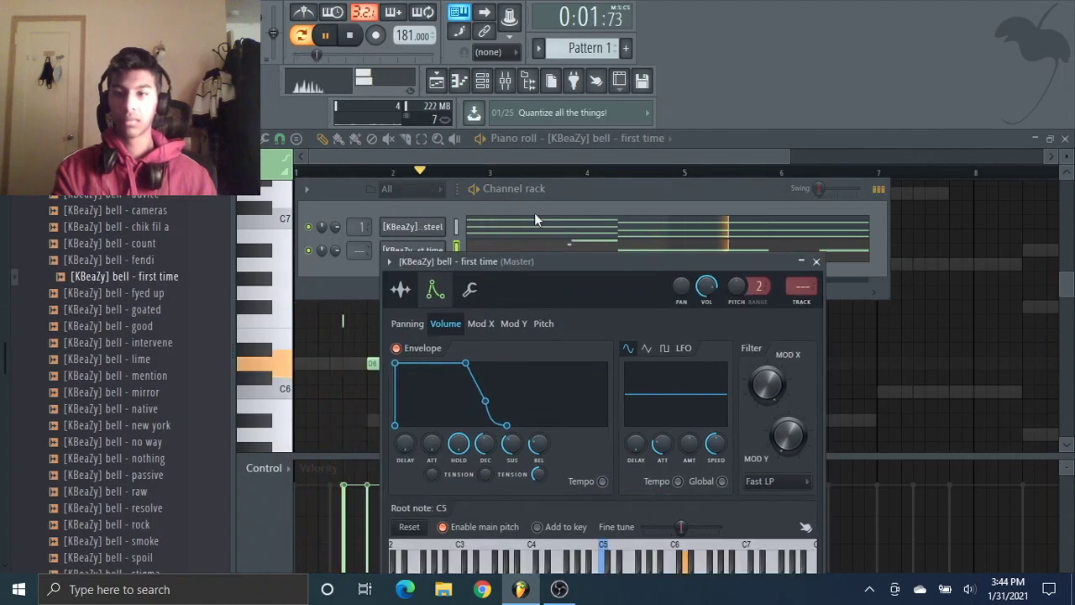
click(532, 224)
click(487, 86)
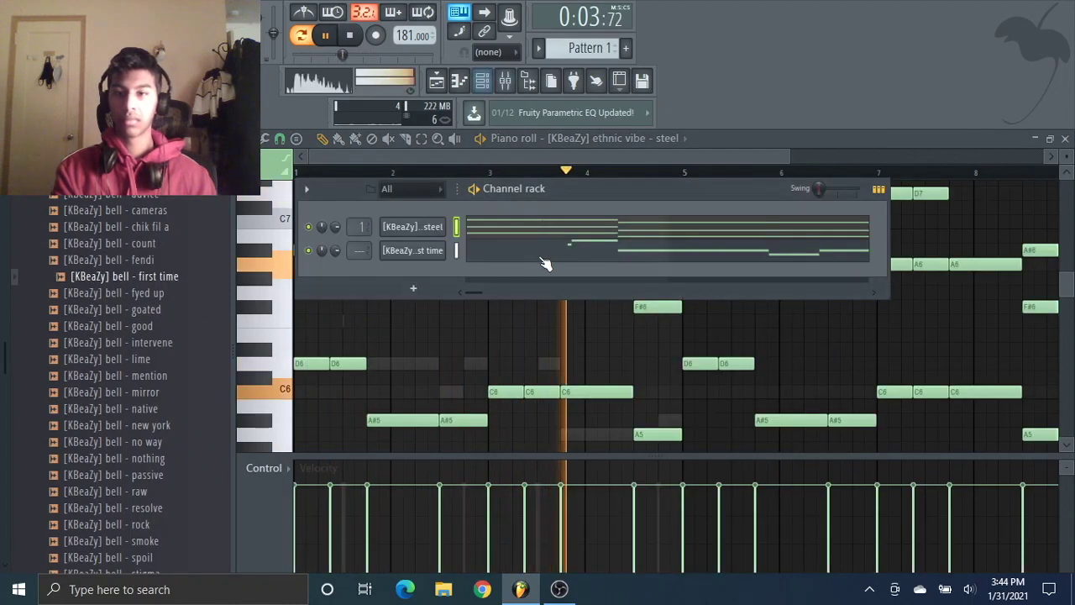
click(542, 257)
scroll(622, 323, down, 2)
key(space)
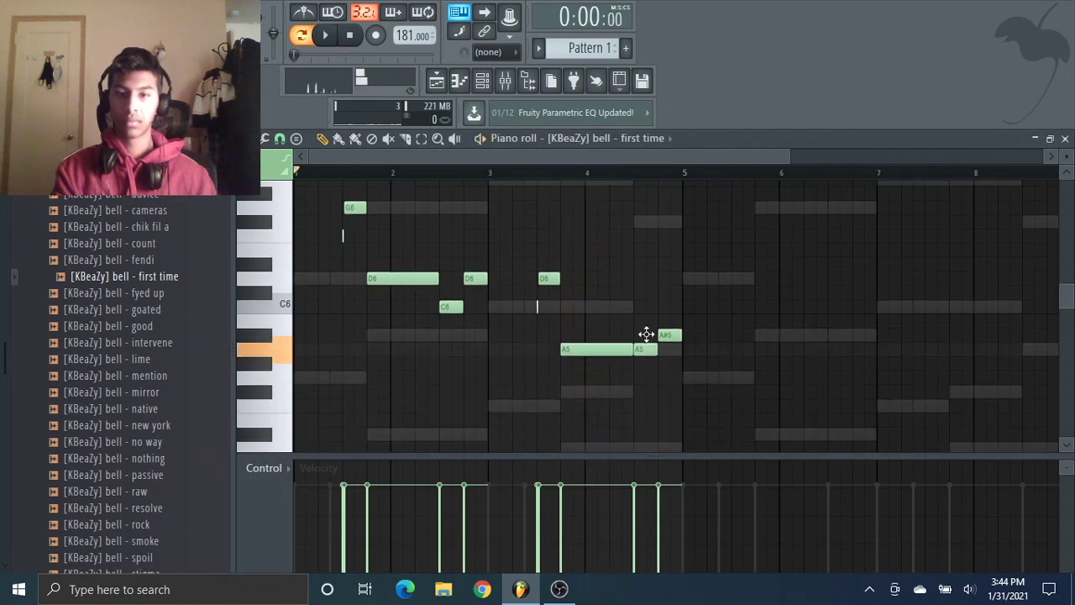
- Merge the two closing notes into one A#5 filling the second half of bar 4, and duplicate the melody into bars 5 to 8
key(space)
key(ctrl+a)
scroll(455, 232, up, 1)
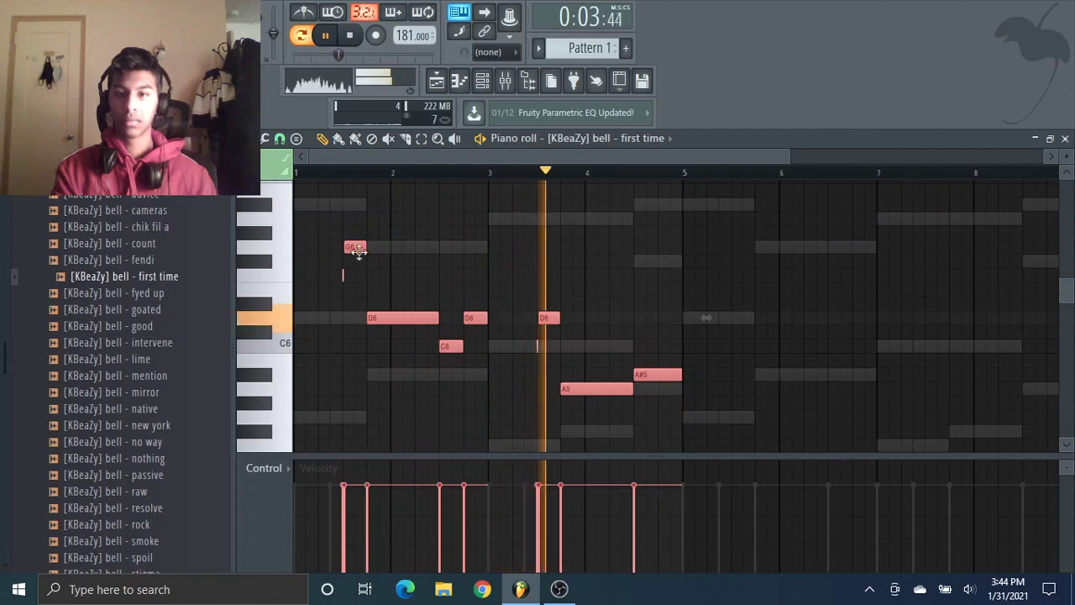
mouse_move(353, 250)
mouse_down()
mouse_move(799, 290)
mouse_move(748, 286)
mouse_up()
click(756, 287)
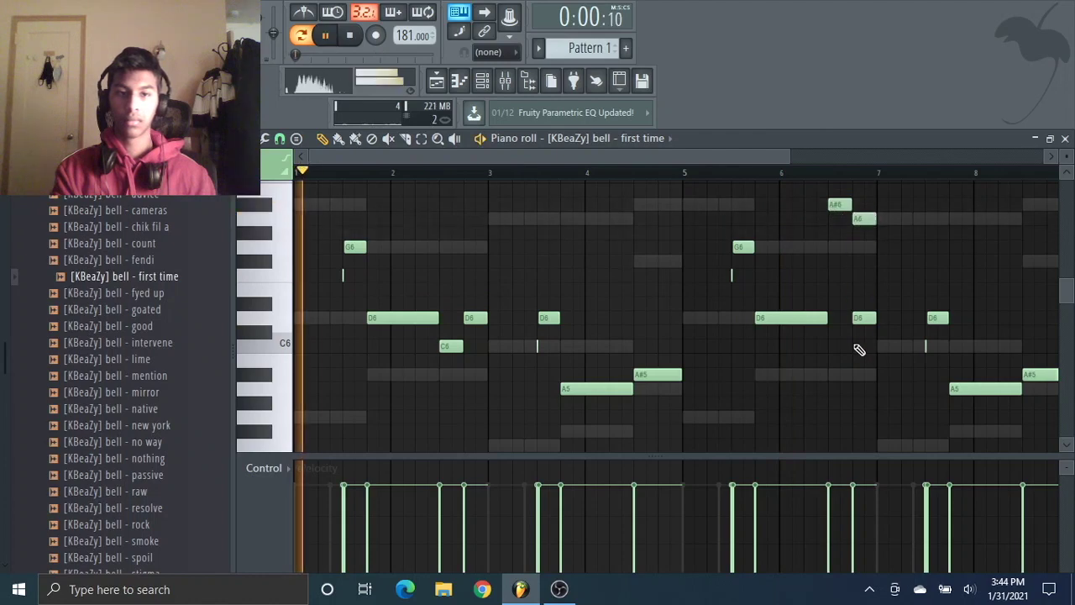
- End bar 6 of the melody with A#6 over G6 and A6 over F6 instead of C6 and D6, and play from bar 5
scroll(59, 323, up, 3)
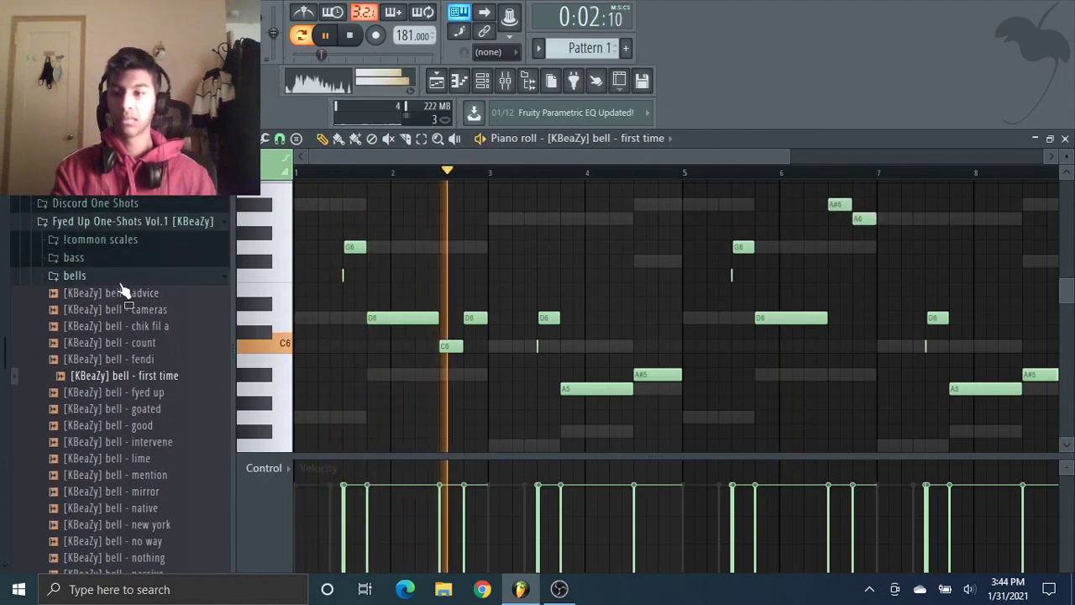
click(120, 282)
drag(789, 157, 946, 156)
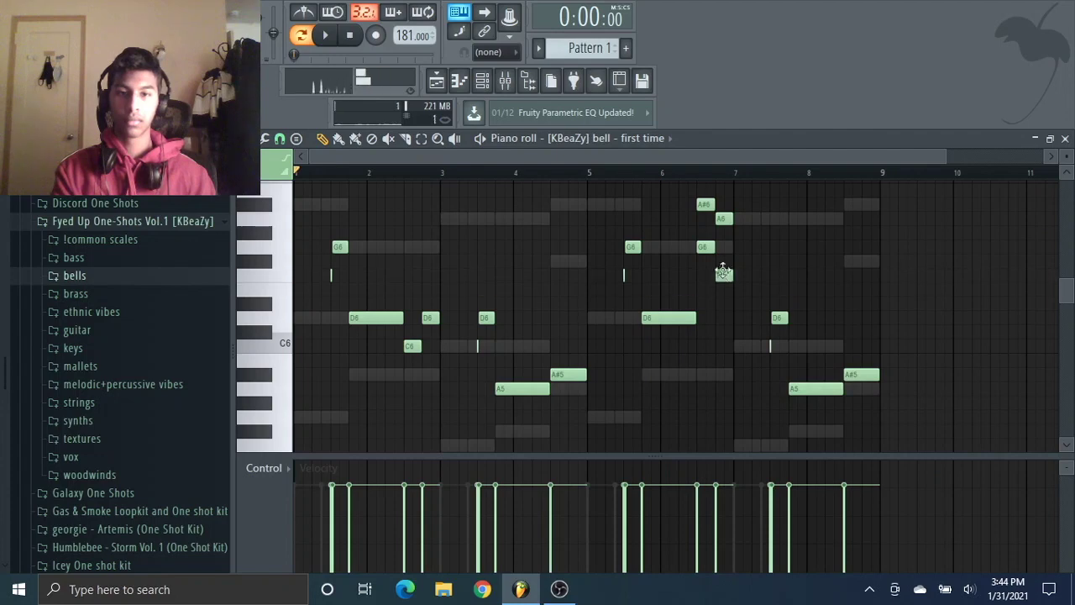
key(space)
click(593, 173)
scroll(733, 252, up, 1)
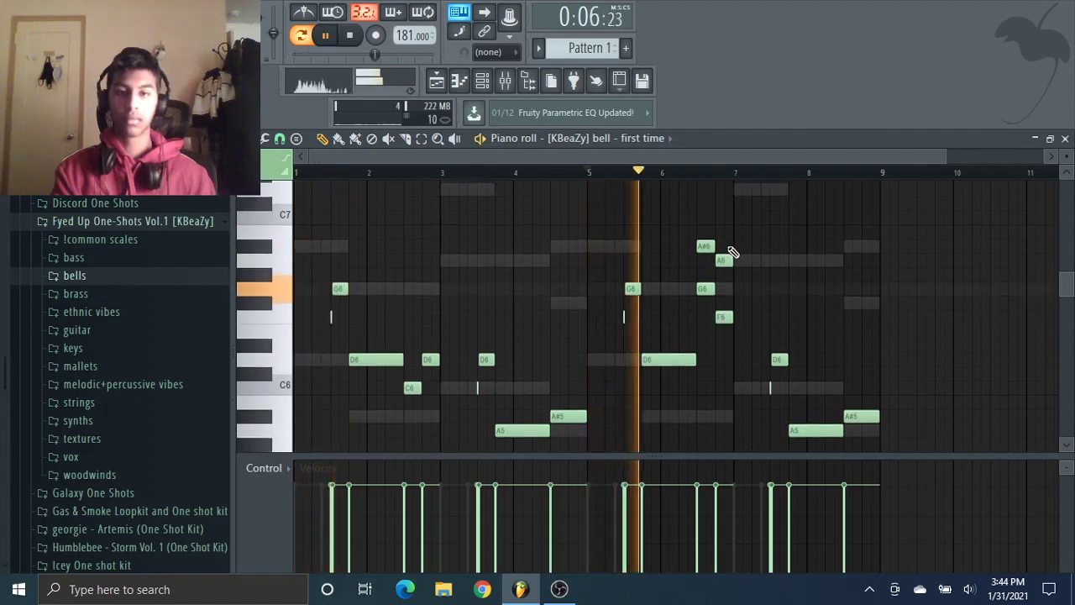
- Try adding an extra G6 and an extra D6 note in bar 7 of the bell melody
scroll(736, 252, down, 1)
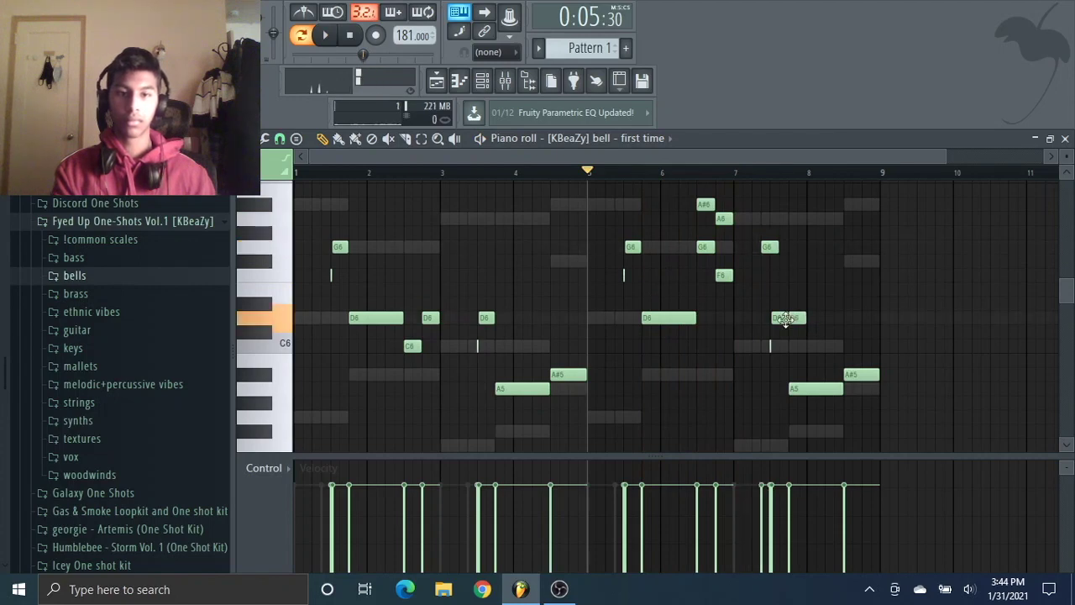
key(space)
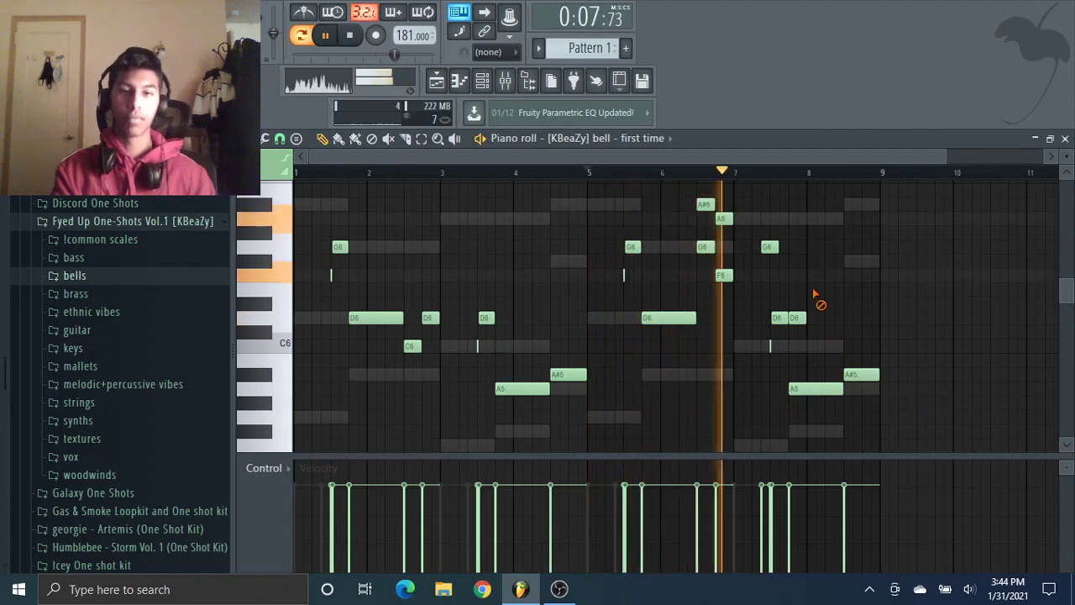
right_click(770, 245)
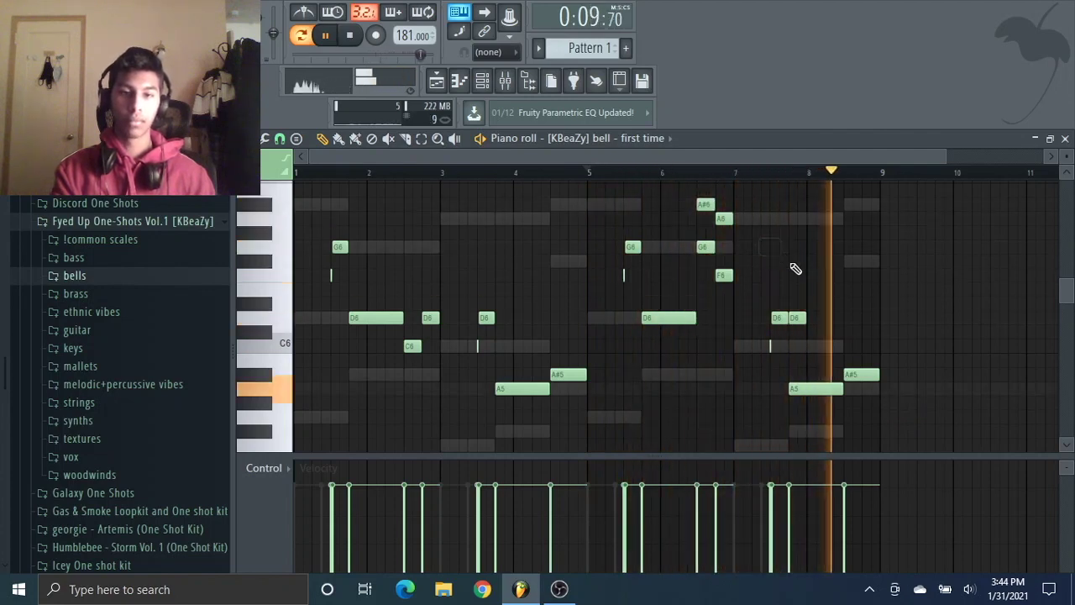
right_click(798, 317)
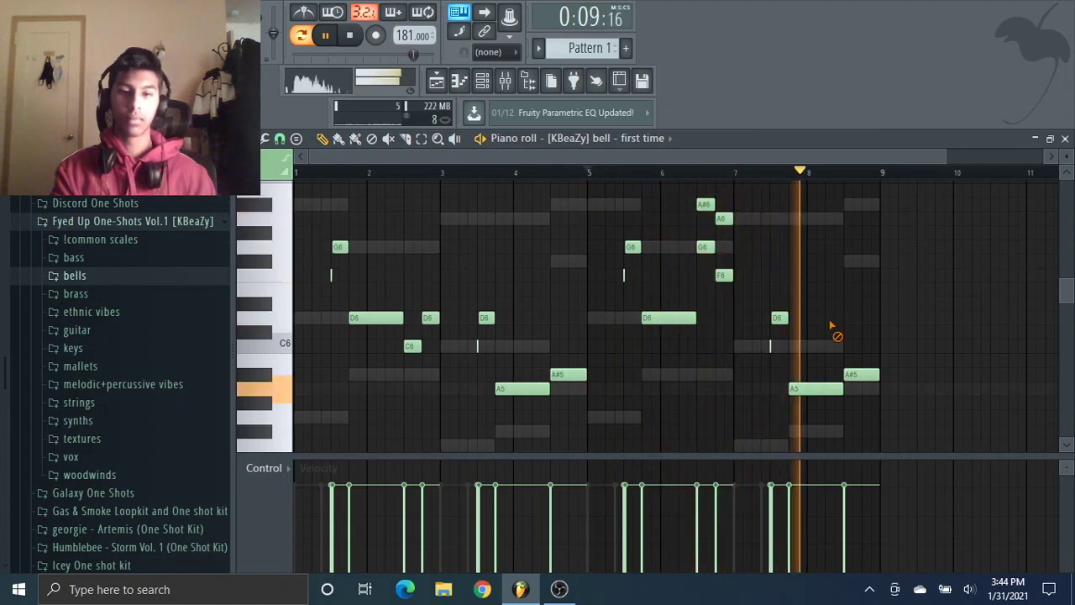
- Stop playback and collapse the Fyed Up One-Shots Vol.1 [KBeaZy] folder in the sample browser
click(505, 80)
click(122, 220)
key(space)
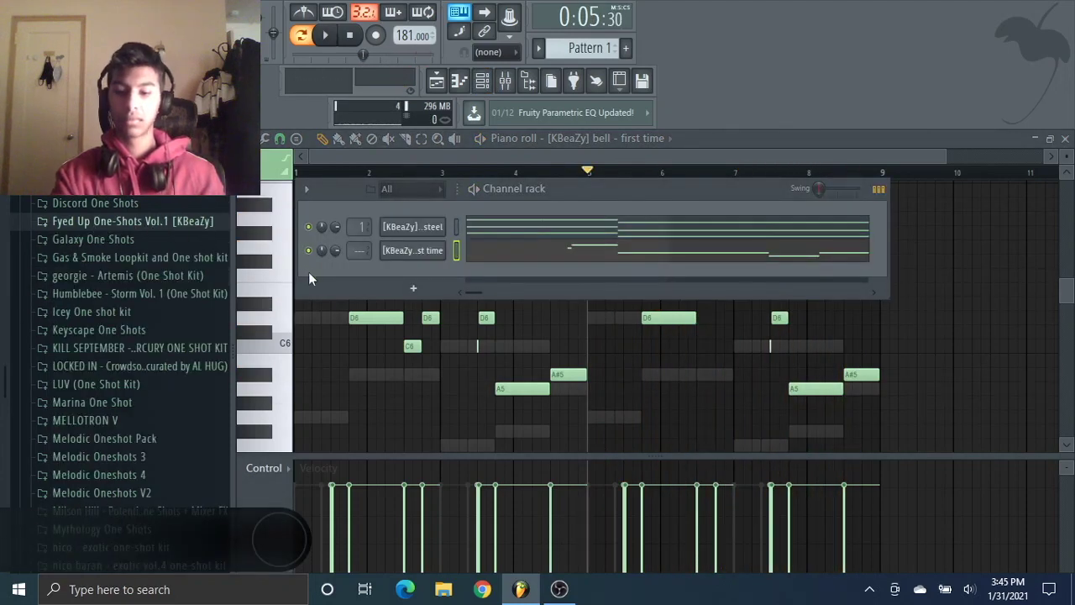
scroll(152, 235, up, 5)
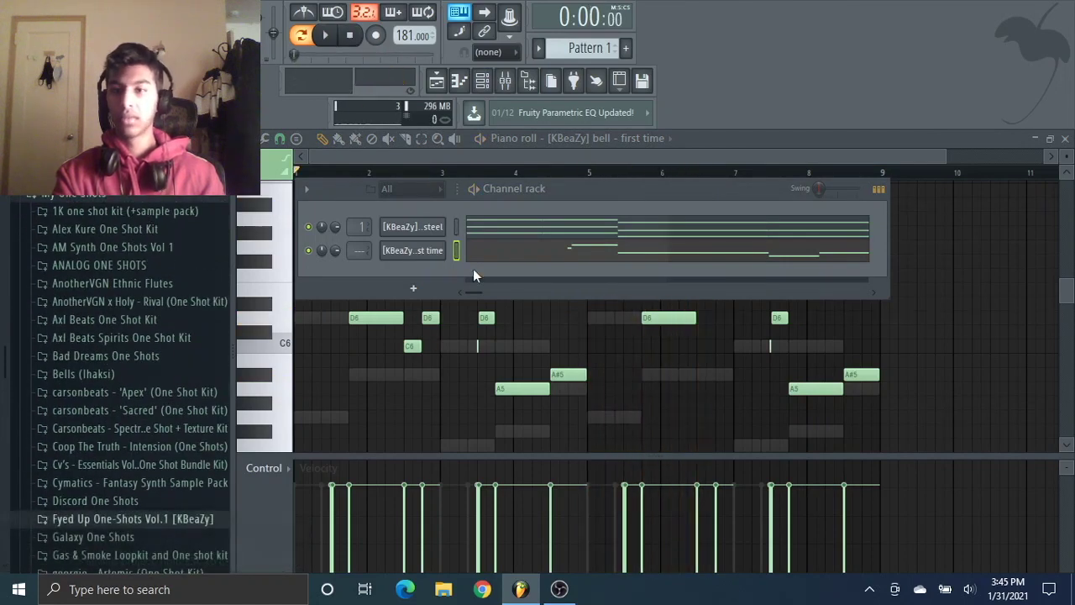
- Select all the melody notes in the bell - first time piano roll
click(529, 370)
scroll(538, 371, down, 3)
key(ctrl+a)
scroll(895, 343, up, 6)
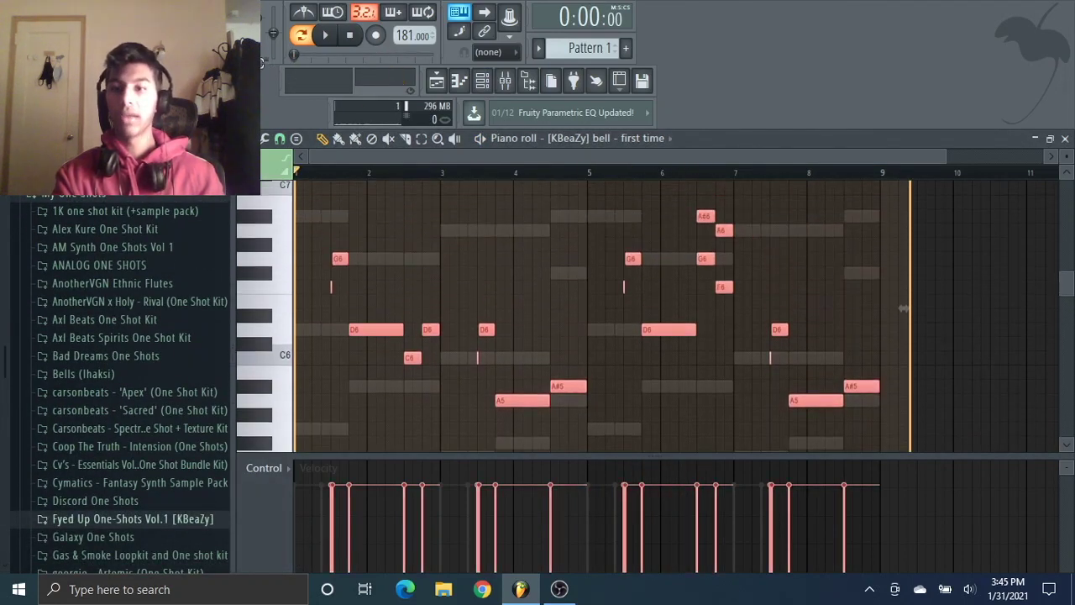
scroll(461, 328, down, 2)
- Leave the My One Shots samples and open the My Drum Kits folder in the sample browser
scroll(102, 273, up, 3)
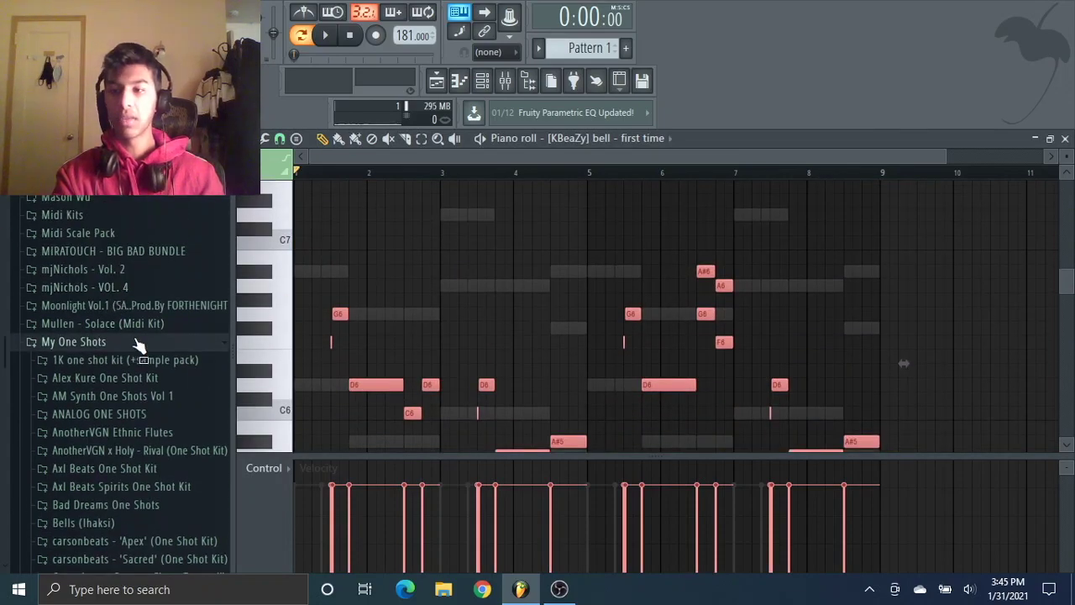
scroll(103, 343, down, 15)
scroll(101, 252, up, 3)
scroll(102, 250, up, 2)
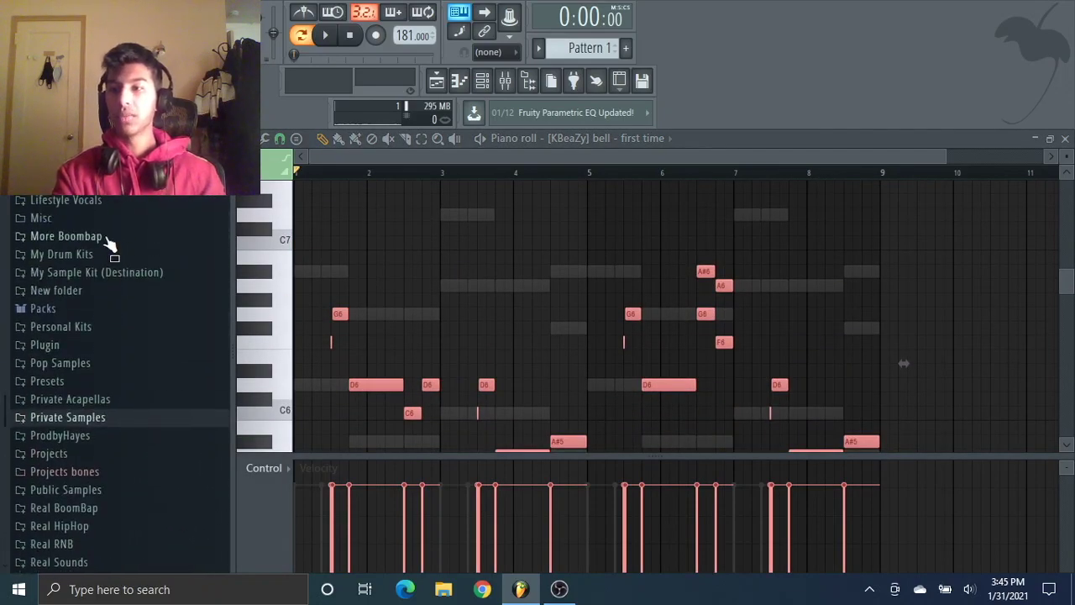
click(106, 253)
- Add the YK - Metro HH (Hats)_3 hi-hat from 1 STASH as a new channel, filled on every 2 steps
click(487, 81)
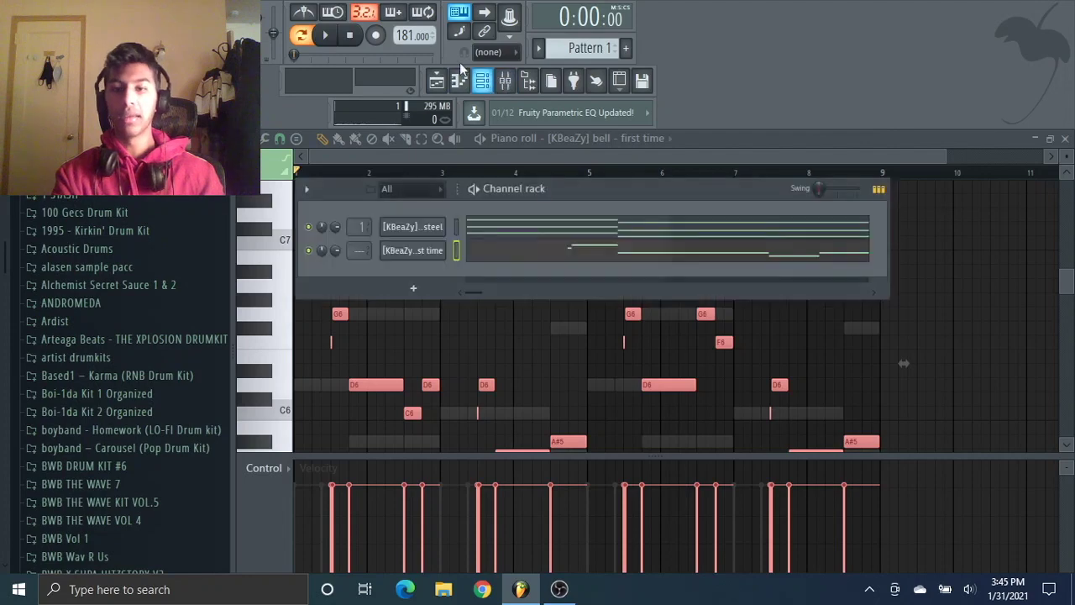
click(201, 194)
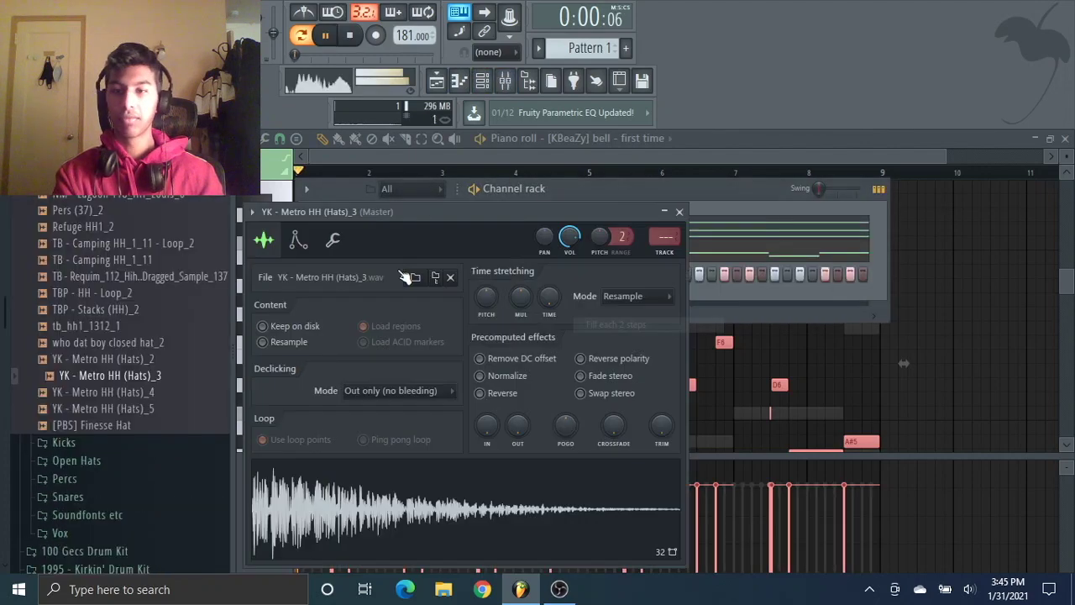
scroll(59, 320, up, 6)
scroll(72, 322, up, 6)
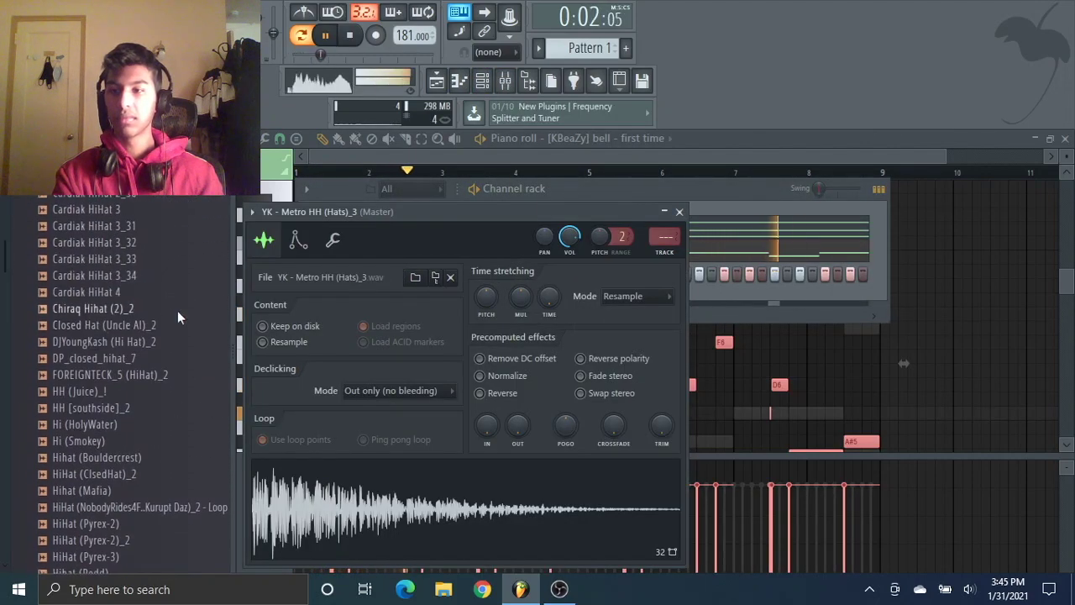
- Open the YK - Metro HH hi-hat sample in Edison, load the edited version back into its channel and close the windows
right_click(410, 481)
click(449, 489)
right_click(392, 410)
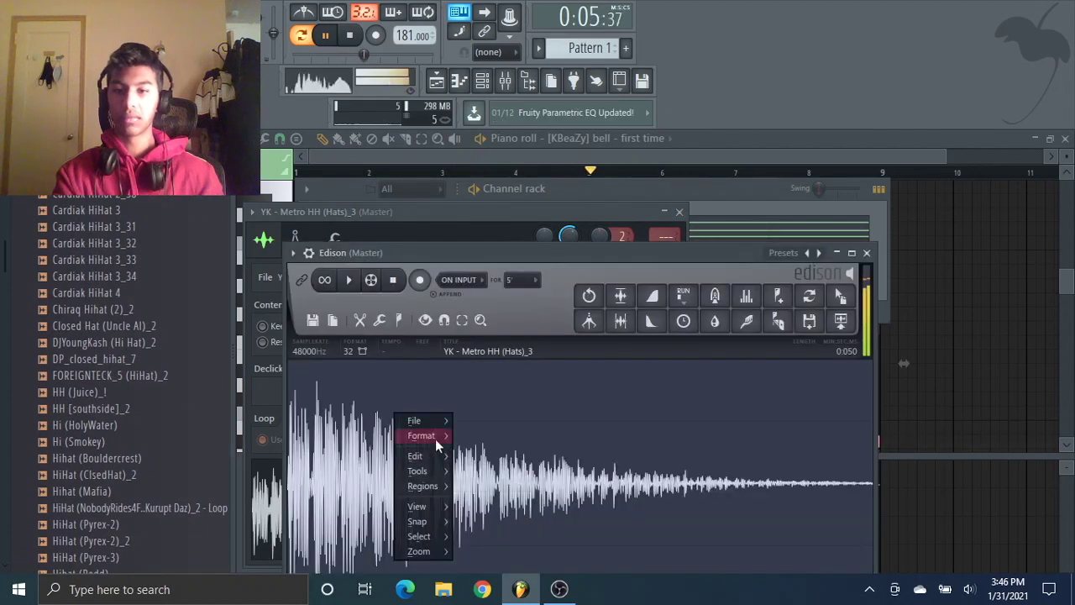
click(680, 212)
- Audition sounds in the Percs folder and add Maaly Raw Shaker_2 as a new channel
scroll(134, 292, up, 4)
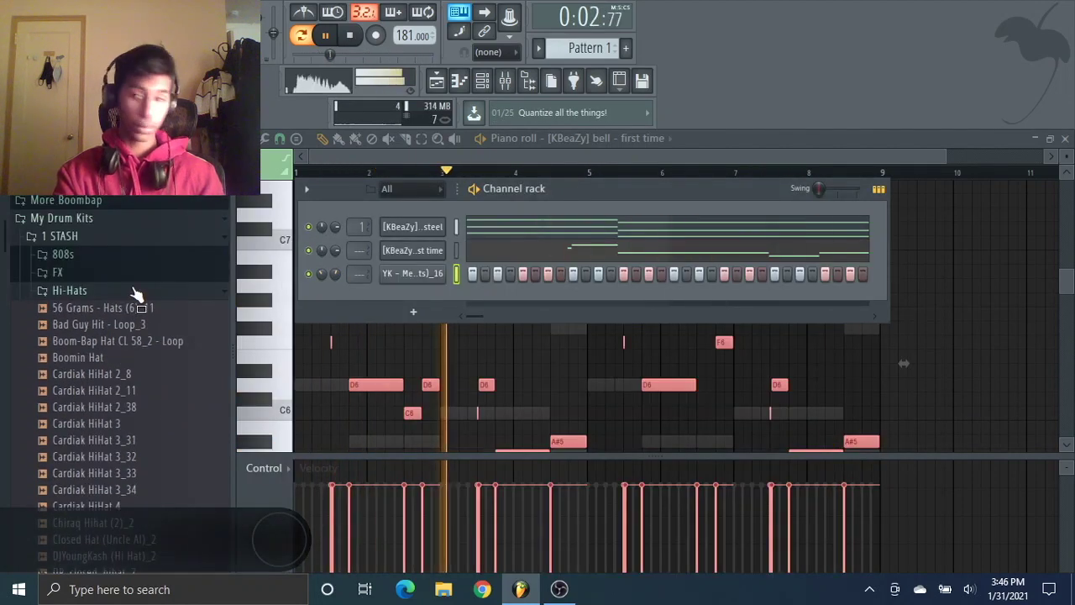
click(134, 292)
click(131, 343)
scroll(127, 344, down, 4)
click(124, 310)
key(space)
key(space)
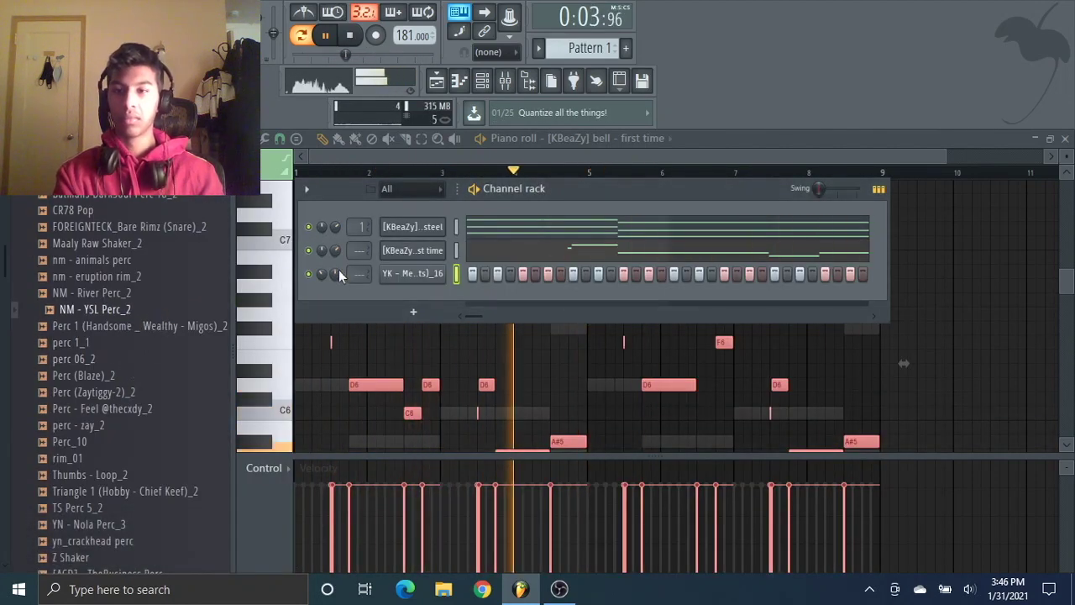
click(186, 247)
drag(185, 247, 399, 304)
- Add the Op (Wizop) and OpHat (Deezy) samples from the Open Hats folder as new channels
scroll(155, 277, up, 4)
click(155, 277)
click(153, 258)
scroll(158, 336, down, 4)
click(158, 375)
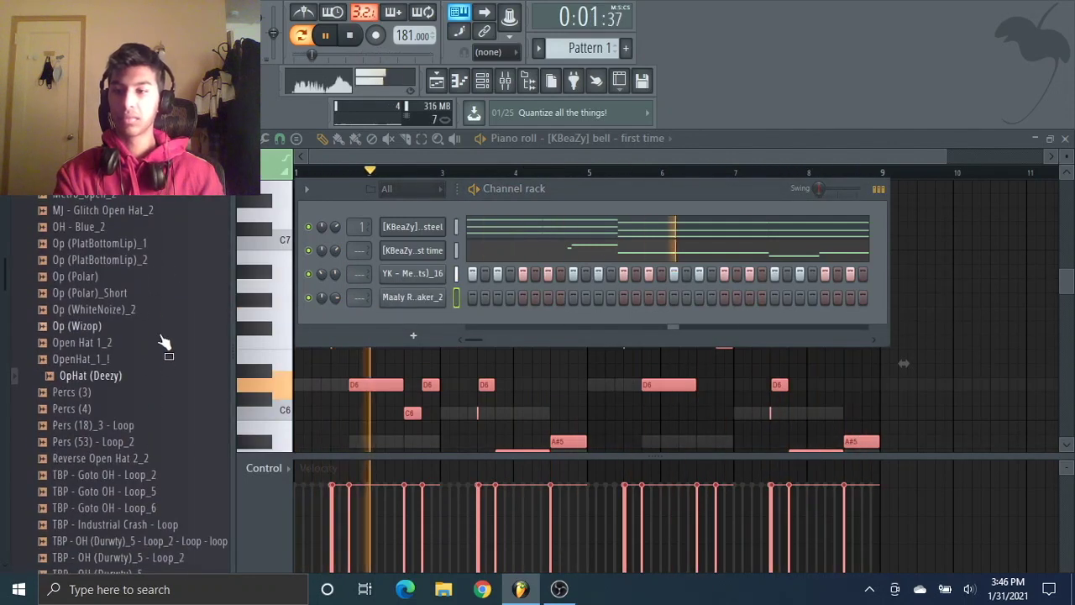
drag(160, 330, 425, 334)
drag(158, 375, 440, 359)
- Add the 25 - Clap [LCJ]_2 sample from the Snares folder as a new channel
scroll(153, 294, up, 5)
click(151, 276)
click(145, 308)
scroll(136, 327, down, 4)
click(133, 339)
click(186, 294)
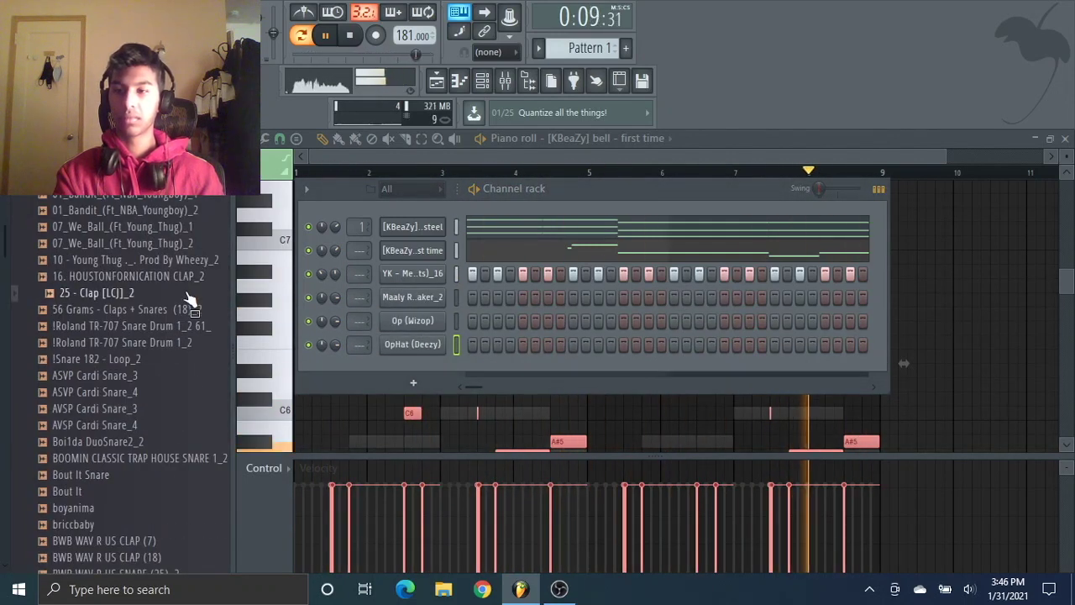
drag(190, 300, 611, 374)
- Place a C5 clap note on beat 3 of every bar across all eight bars in the clap's piano roll
click(775, 368)
right_click(413, 368)
click(445, 376)
scroll(507, 372, down, 5)
click(483, 328)
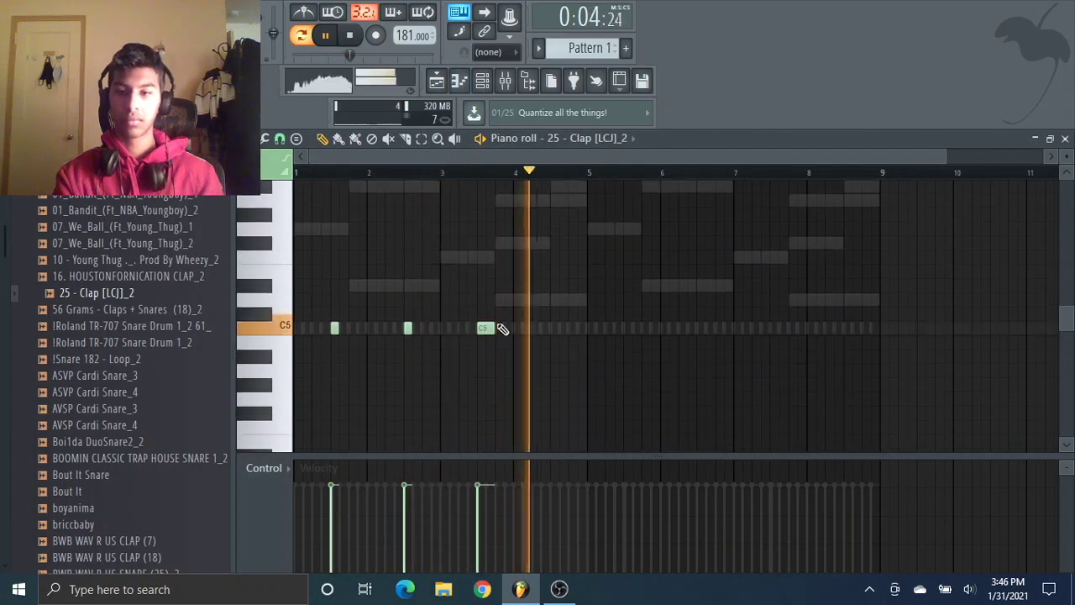
click(556, 329)
click(629, 330)
key(ctrl+l)
right_click(628, 330)
key(ctrl+b)
key(ctrl+d)
key(shift+d)
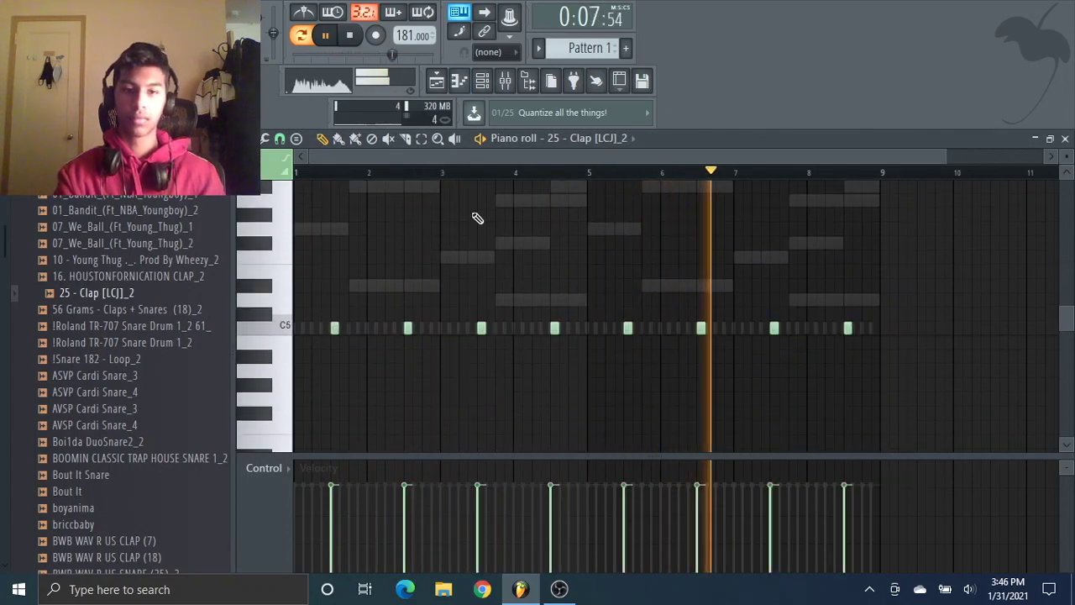
- Place Pattern 1 at bar 1 on Track 1 of the playlist and switch playback to song mode
click(439, 83)
drag(325, 199, 459, 205)
click(455, 187)
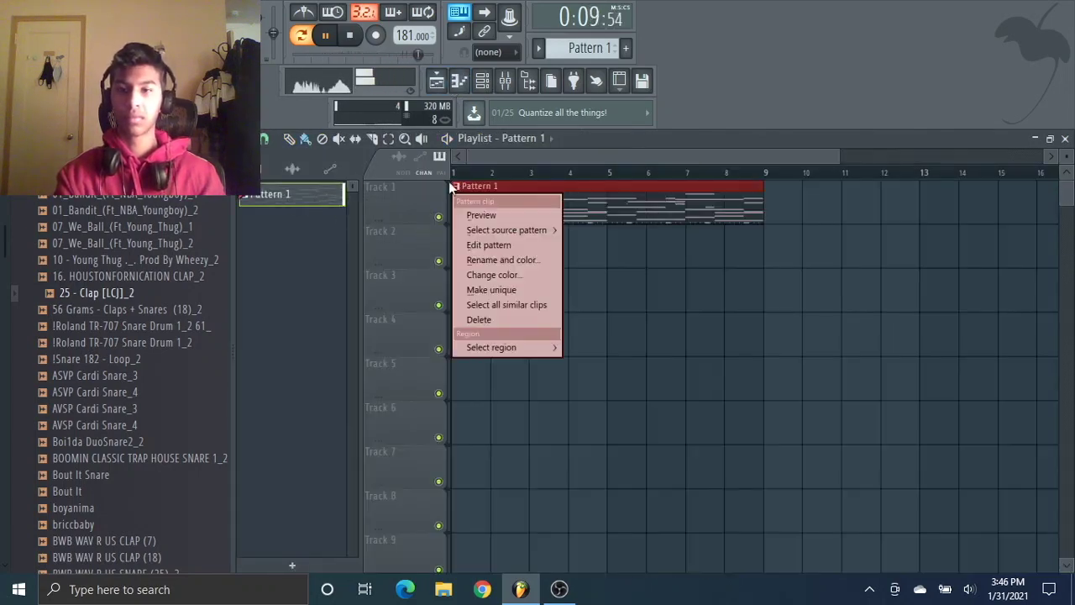
click(477, 174)
key(l)
key(ctrl+d)
- Add the 10 - Young Thug ._. Prod By Wheezy_2 snare on step 19, with Maaly shaker on step 1 and Op (Wizop) on steps 1 and 7
click(482, 81)
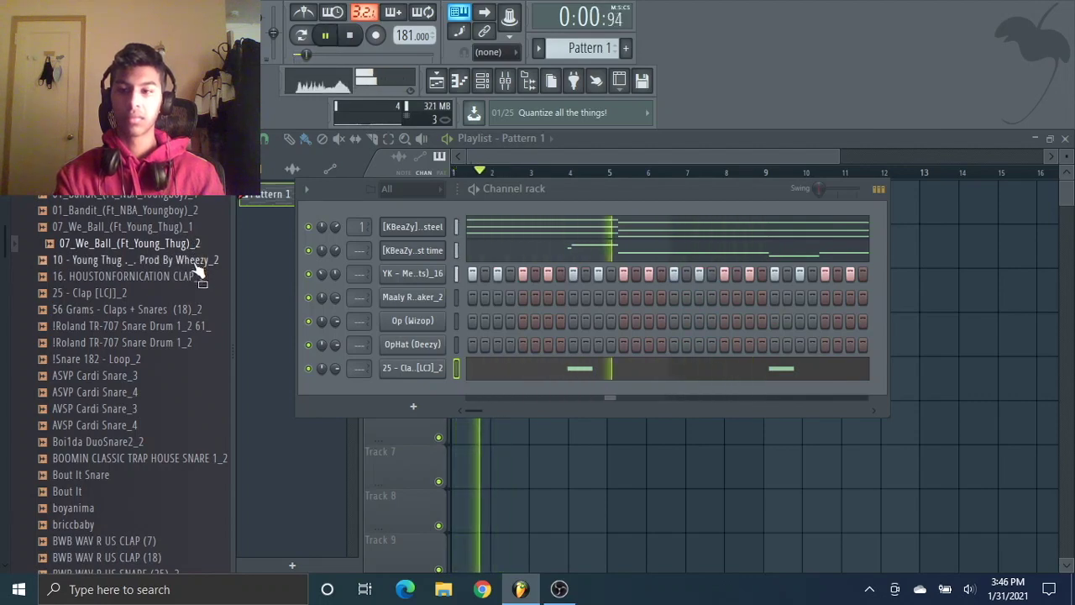
drag(426, 388, 429, 391)
key(space)
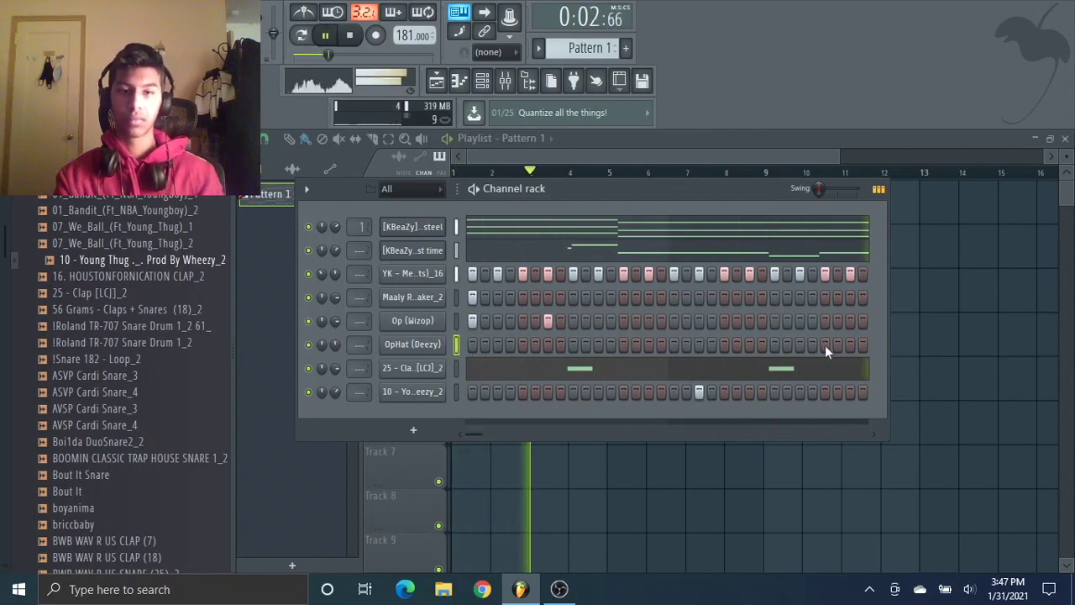
- Place OpHat (Deezy) notes on beat 2 of bars 2 and 6 in its piano roll and play the song
right_click(435, 343)
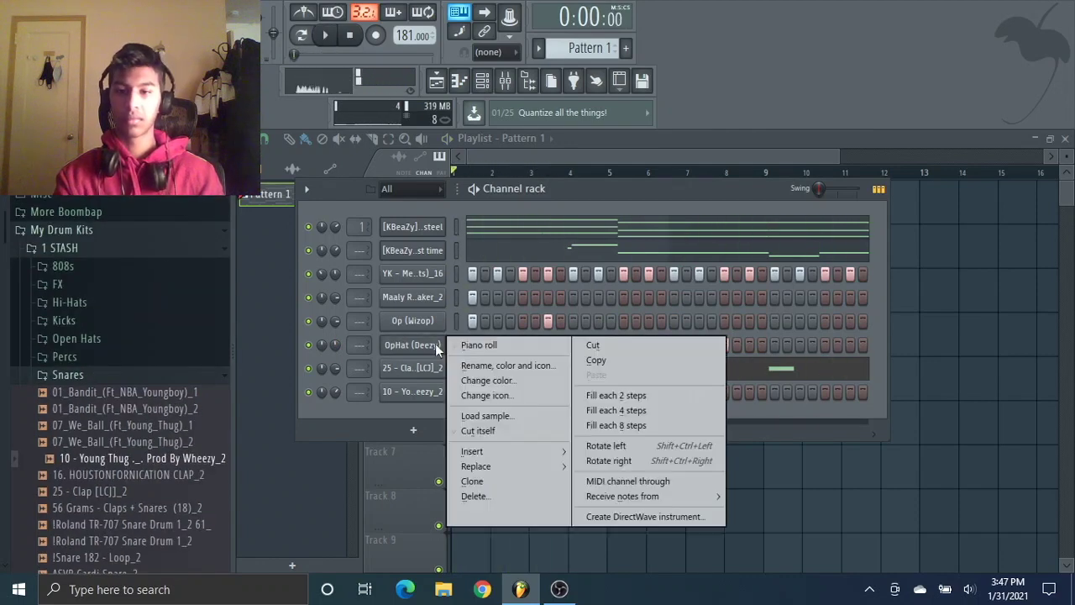
click(478, 345)
key(space)
- Repeat the two-note Op (Wizop) open-hat pattern at the start of bar 5 in its piano roll
click(482, 81)
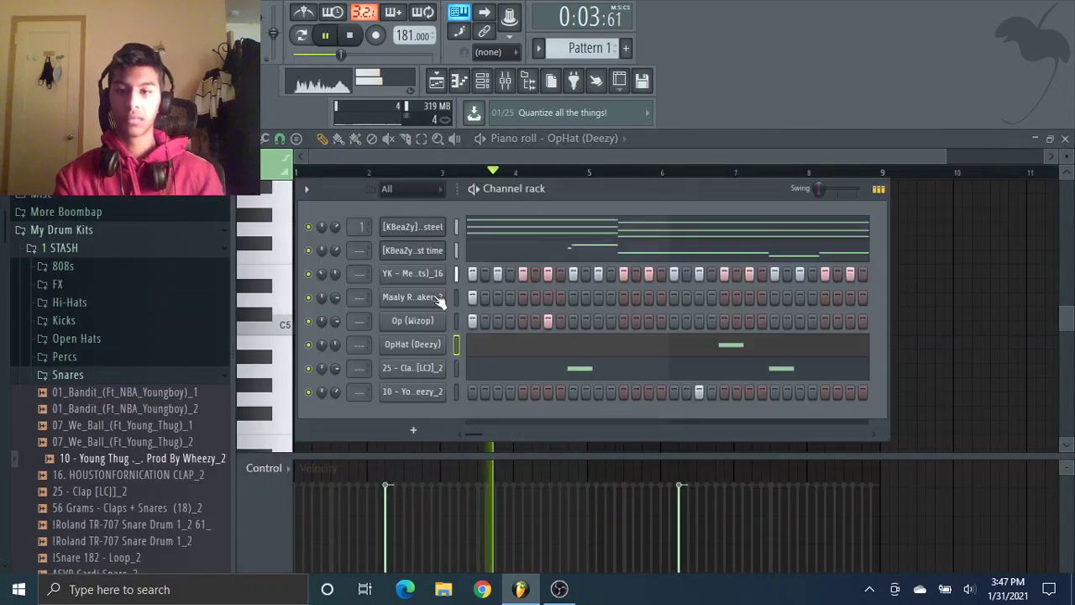
right_click(436, 320)
click(477, 323)
click(591, 327)
click(619, 327)
- Add the 01_Bandit_(Ft_NBA_Youngboy)_2 sample from the Snares folder as a new channel at the end of the channel rack
scroll(147, 347, down, 4)
click(160, 282)
key(Left)
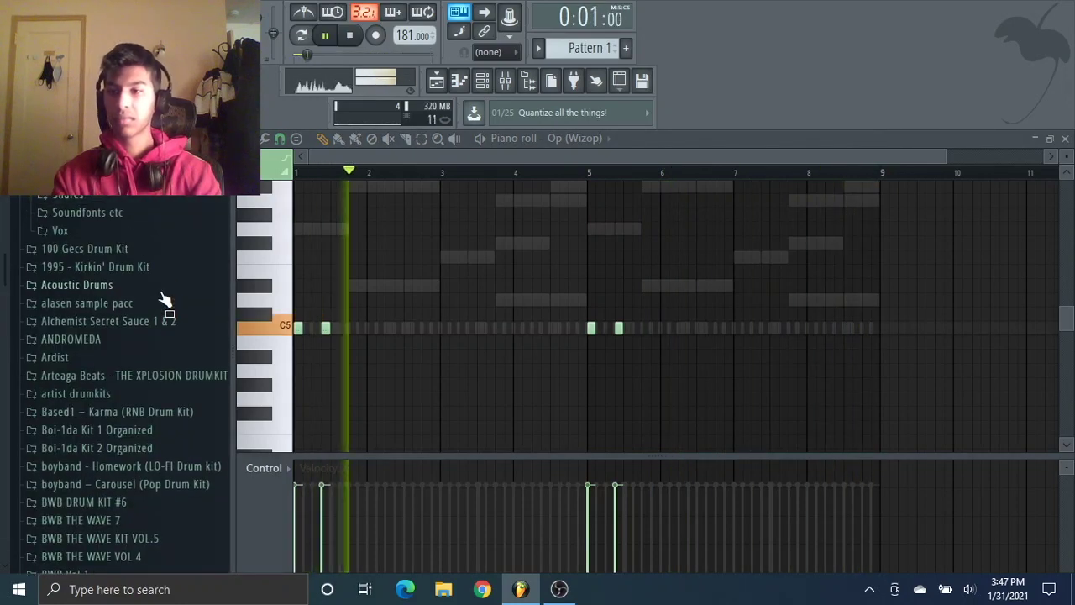
key(Right)
key(Down)
key(Down)
key(Down)
key(Down)
key(Up)
key(Up)
drag(160, 211, 438, 419)
- Place two 01_Bandit snare notes on C5 in bar 4 and repeat them in bar 8 in its piano roll
right_click(442, 418)
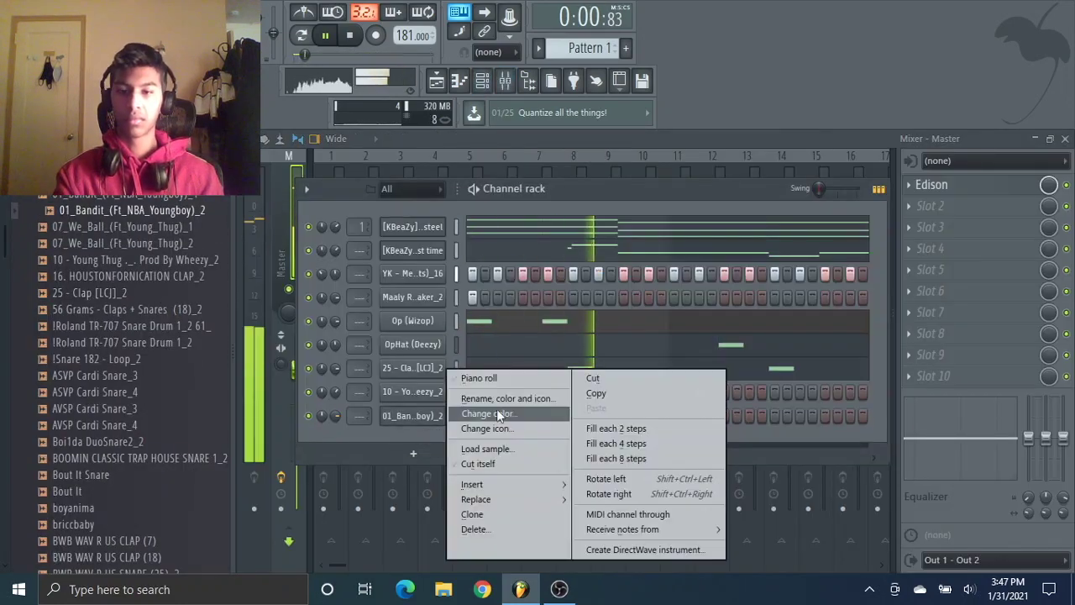
click(479, 377)
click(526, 328)
click(564, 327)
key(ctrl+b)
click(80, 177)
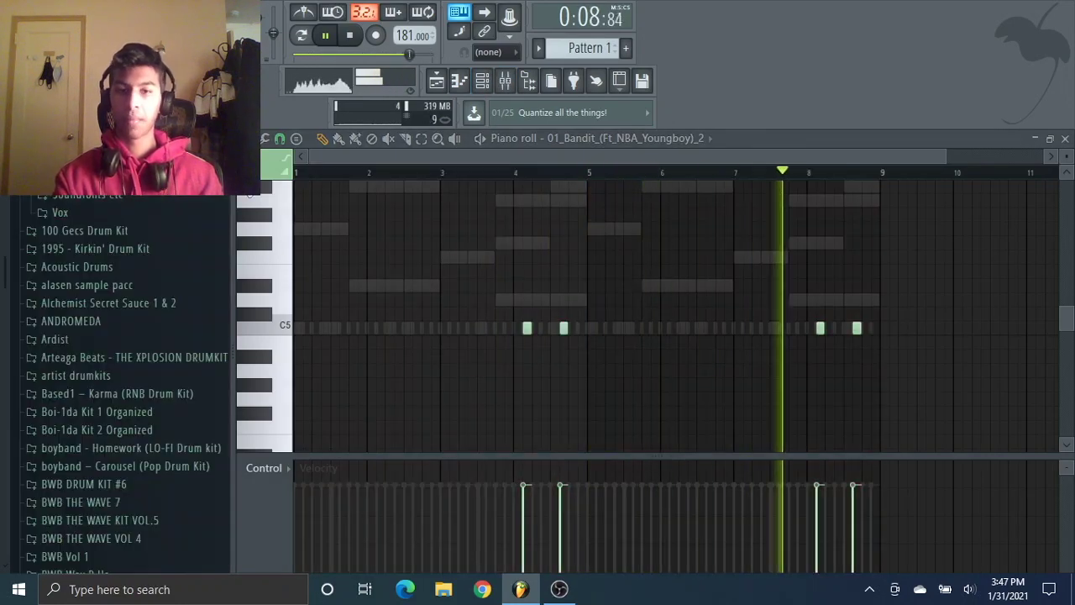
- Repeat the 10 - Young Thug ._. Prod By Wheezy_2 snare's bar 2 note in bar 6 in its piano roll
click(803, 328)
click(484, 82)
right_click(450, 367)
click(473, 381)
scroll(79, 323, up, 4)
- Route the second [KBeaZy] melody channel to mixer insert 2 and load Fruity Parametric EQ 2 with a preset in slot 4 of that insert
click(505, 82)
click(483, 82)
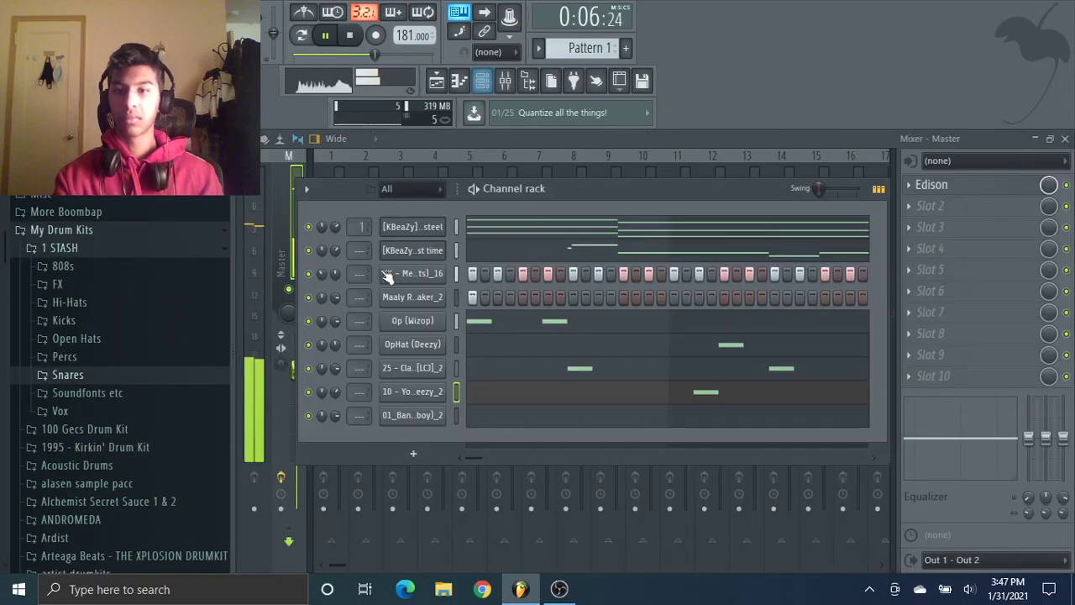
click(334, 462)
click(933, 206)
right_click(790, 313)
click(839, 315)
click(361, 265)
click(932, 248)
click(656, 519)
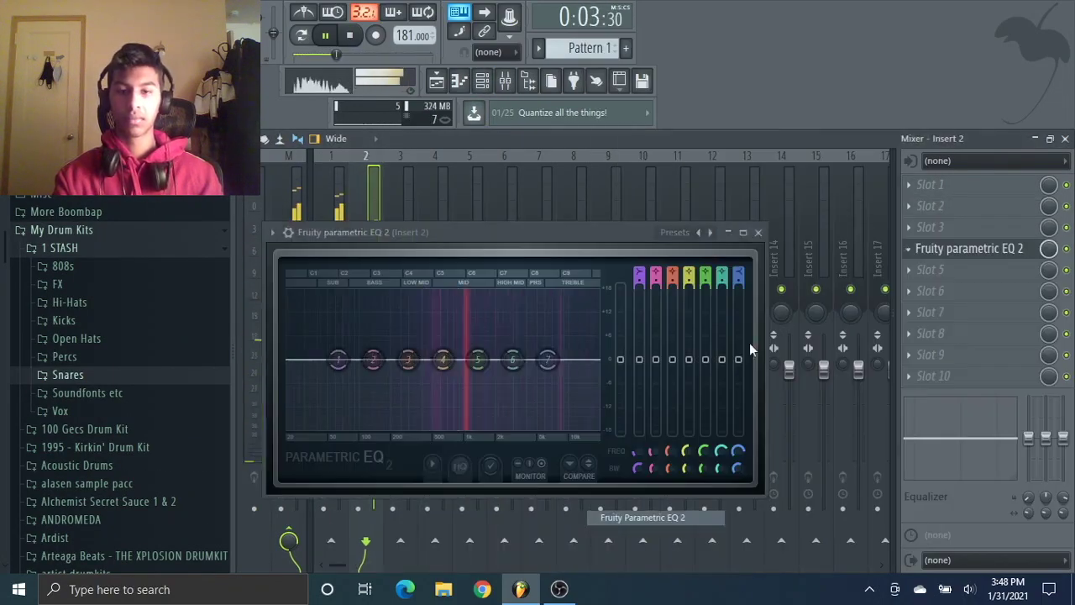
right_click(707, 232)
click(729, 308)
click(758, 233)
- Add the XEROGI 808_2 sample from the 808s folder below the melody channels and enable Cut itself for it
click(505, 81)
click(139, 267)
scroll(162, 504, down, 10)
drag(93, 459, 412, 279)
right_click(412, 275)
click(522, 360)
- Place two G5 notes and a following D#5 note in bar 1 of the XEROGI 808_2 piano roll
right_click(413, 275)
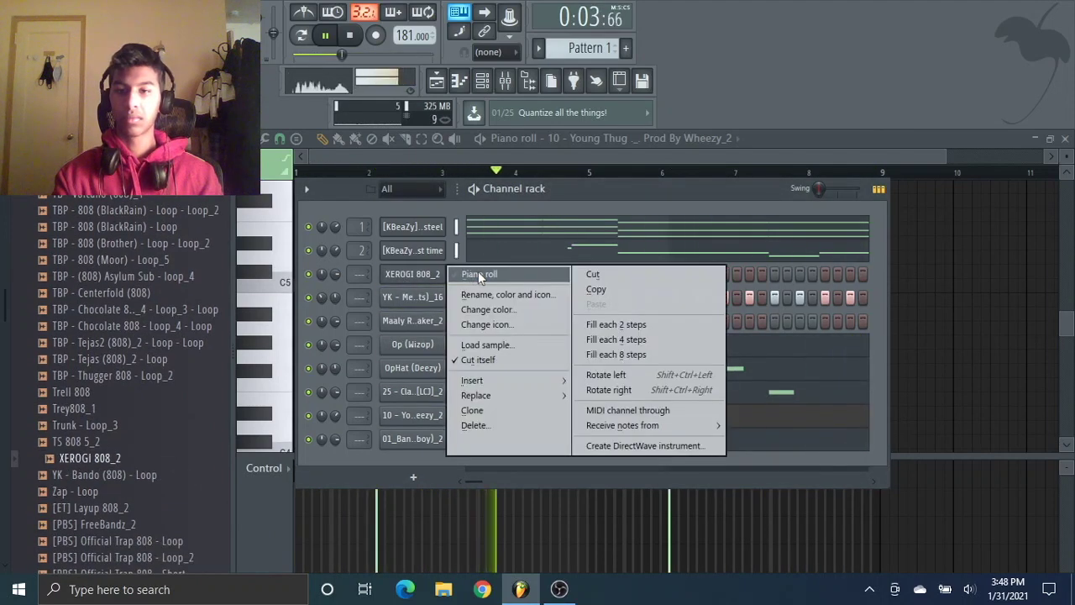
click(480, 276)
key(space)
scroll(387, 302, up, 2)
click(300, 371)
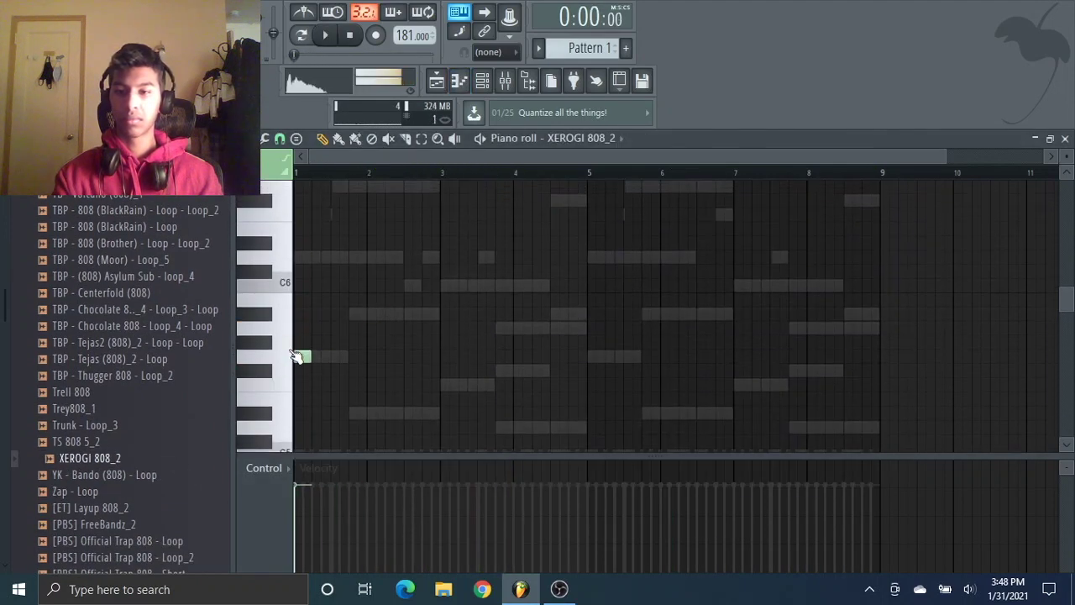
drag(327, 358, 317, 357)
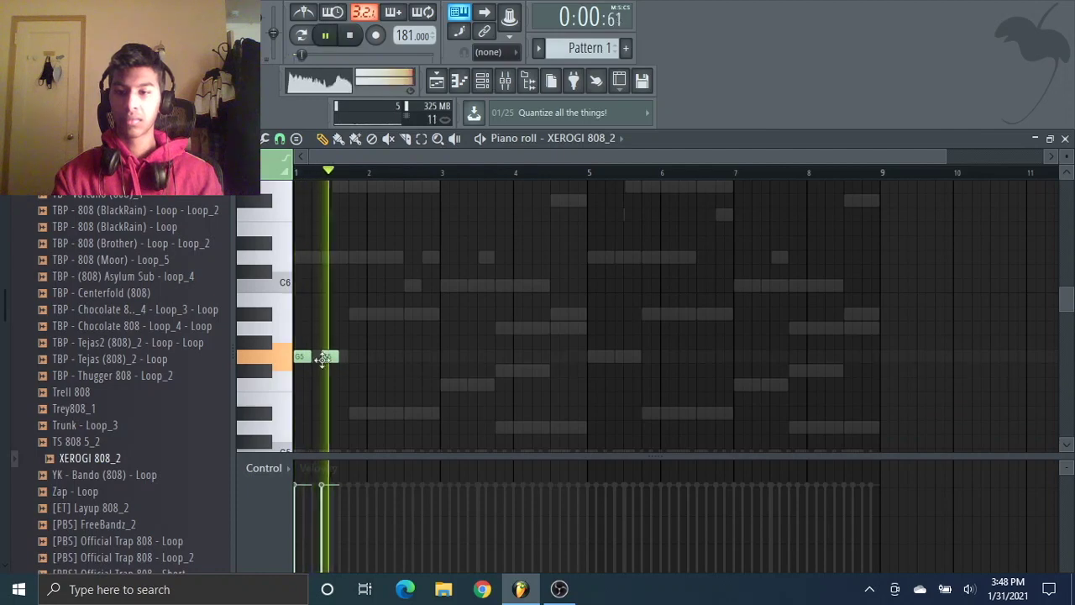
click(348, 412)
key(space)
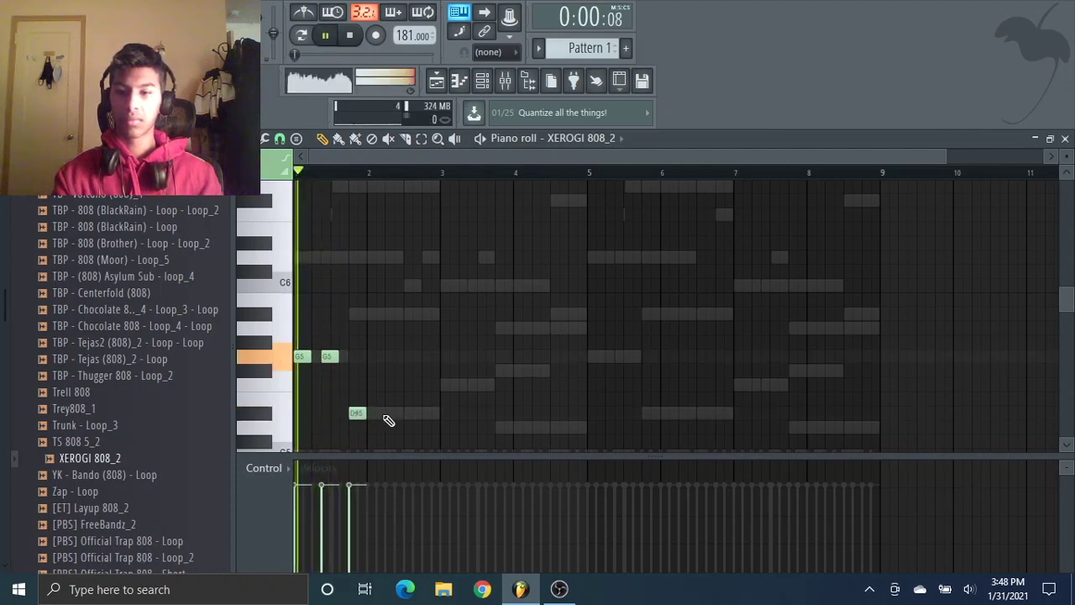
- Continue the 808 line with a single D#5 late in bar 2 and two F5 notes in bar 3
click(391, 412)
click(410, 413)
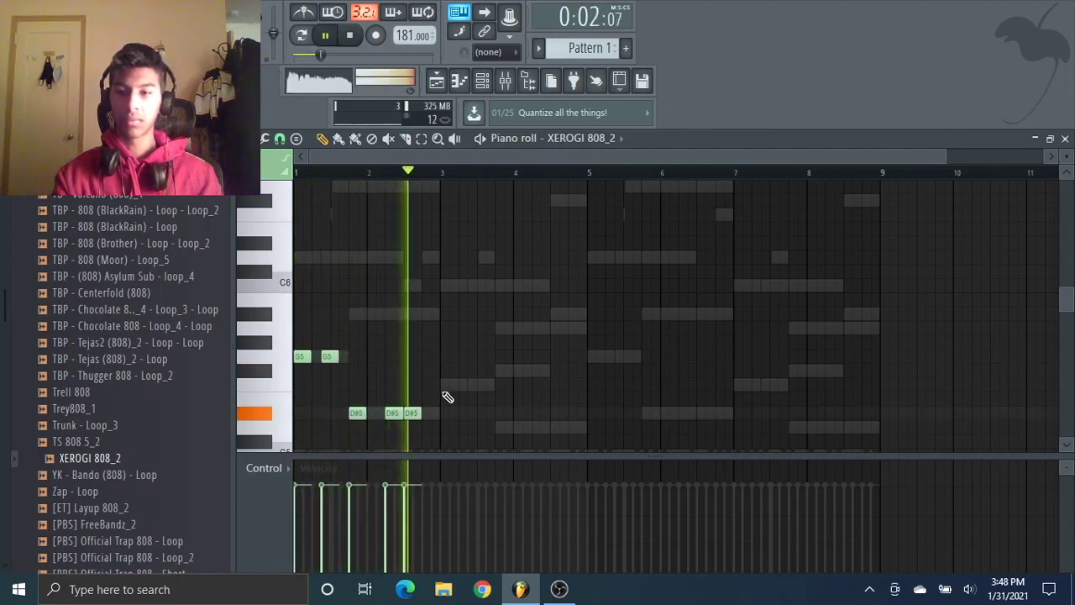
click(442, 384)
click(489, 385)
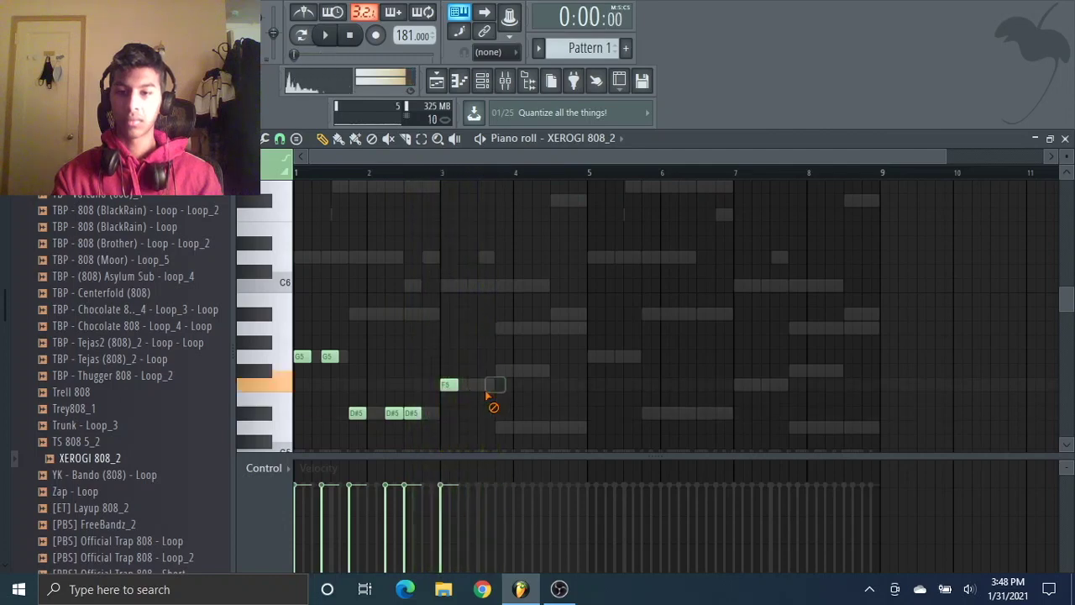
key(space)
right_click(392, 414)
right_click(414, 414)
click(413, 412)
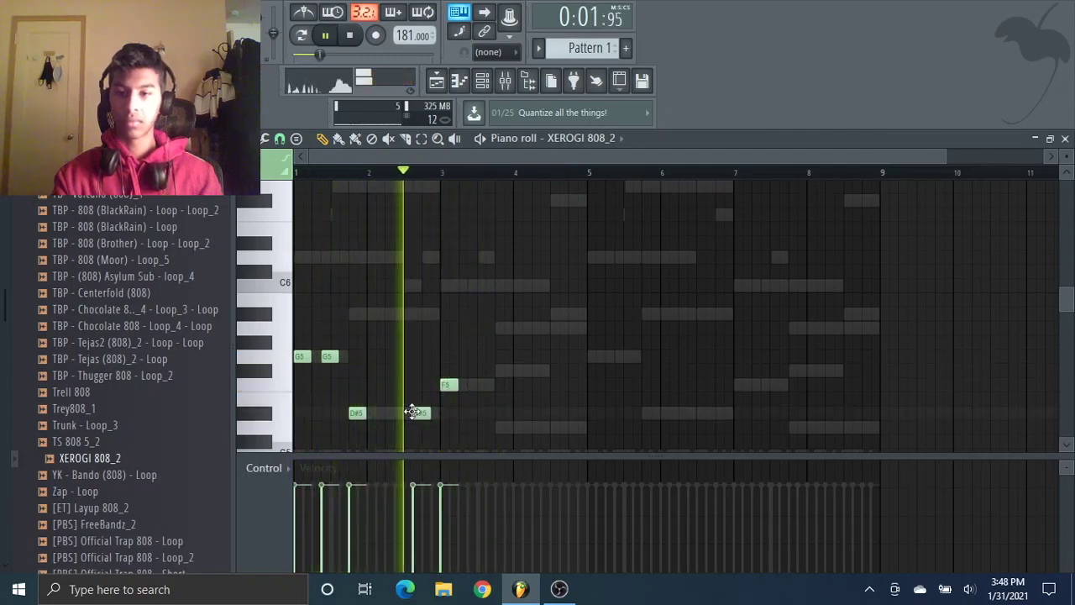
click(484, 383)
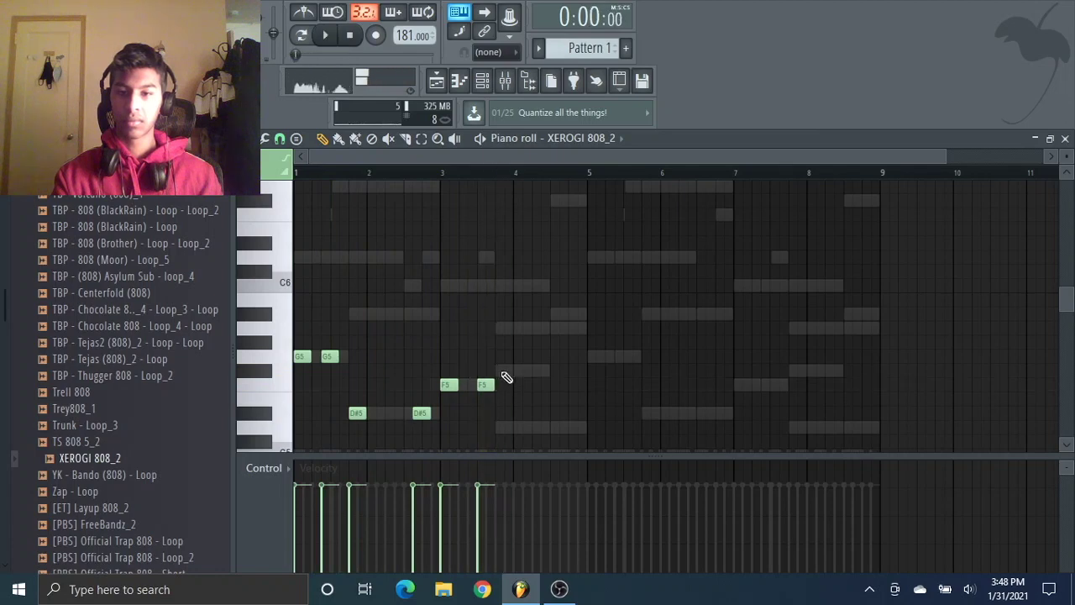
- Finish the four-bar 808 line with a D5 at the end of bar 3 and two D5 notes in bar 4
drag(506, 372, 495, 372)
right_click(502, 370)
key(space)
scroll(509, 357, down, 3)
click(499, 298)
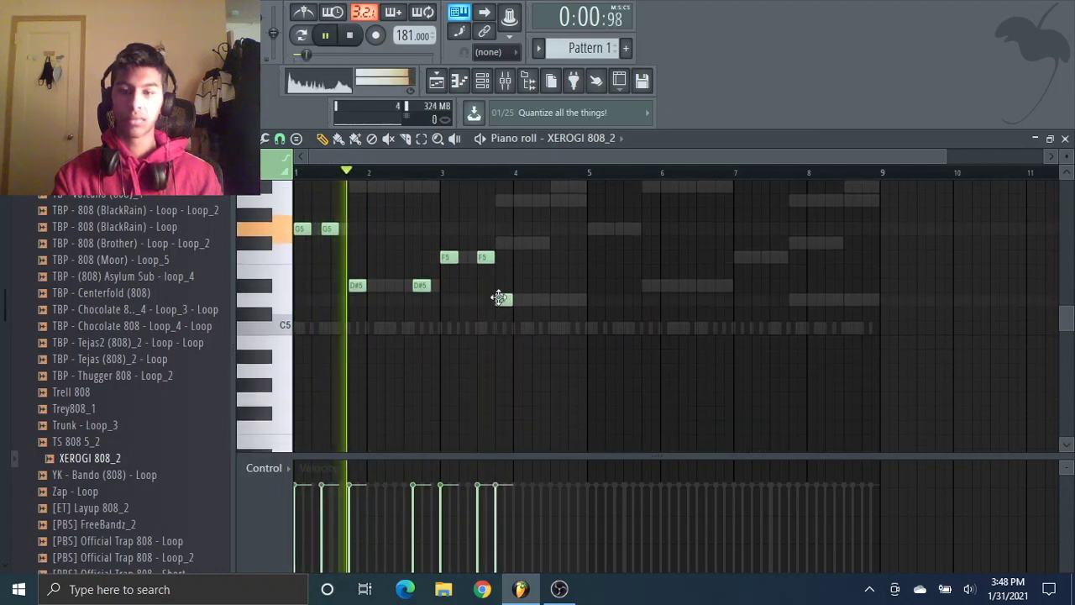
scroll(483, 315, up, 2)
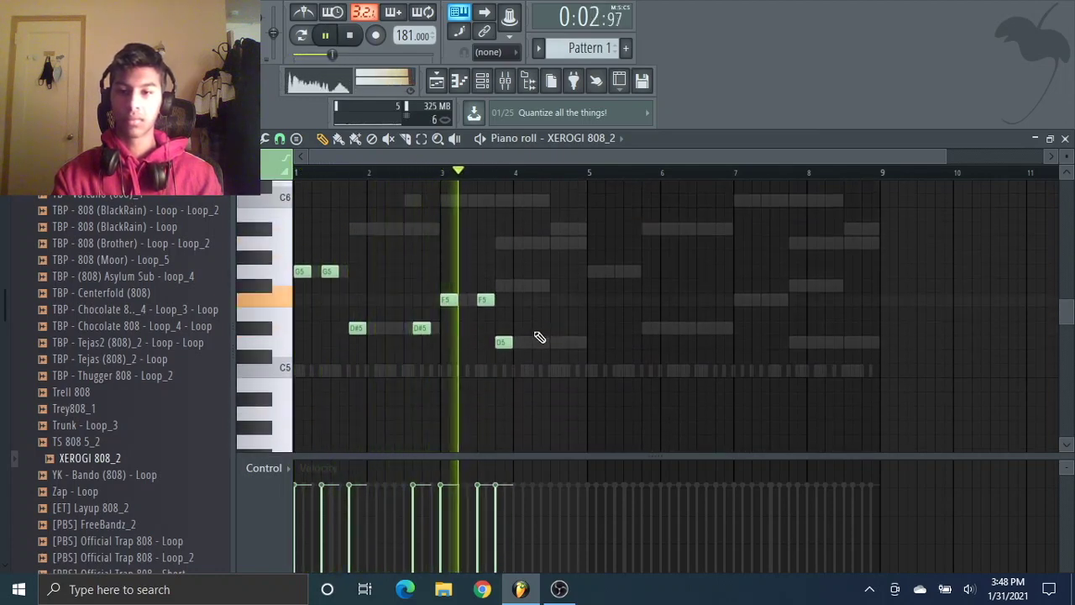
click(535, 345)
drag(563, 344, 554, 344)
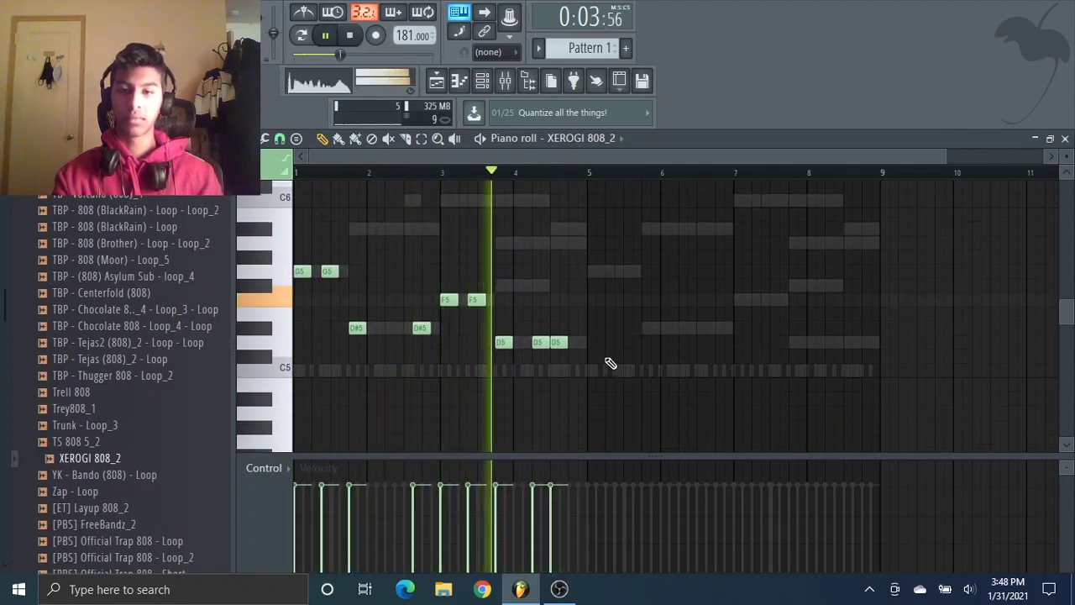
- Repeat the four-bar 808 pattern in bars 5 to 8 and clear the selection
key(ctrl+b)
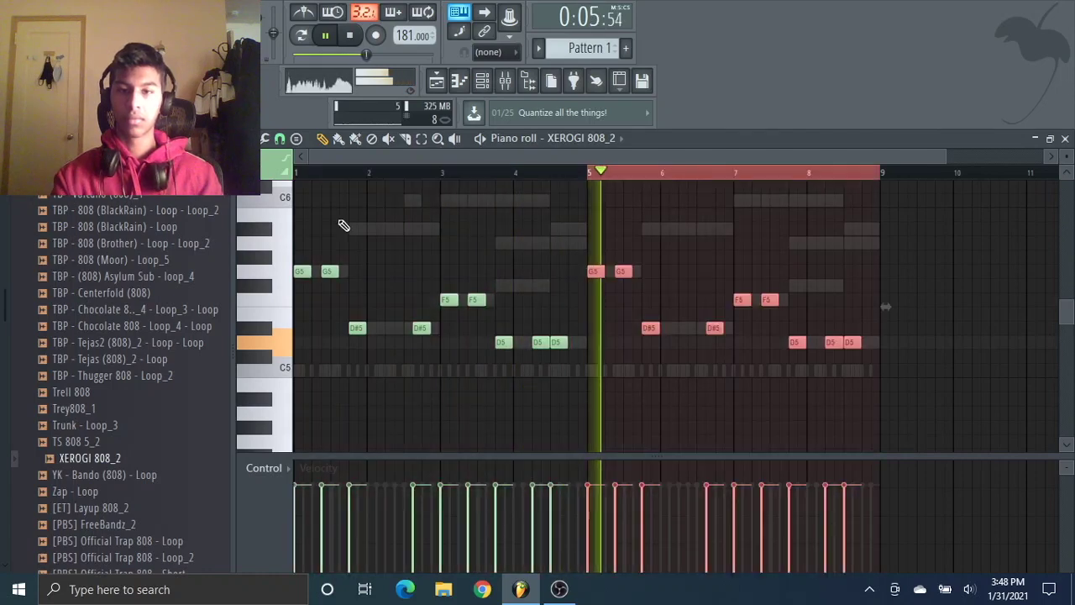
key(ctrl+d)
click(726, 225)
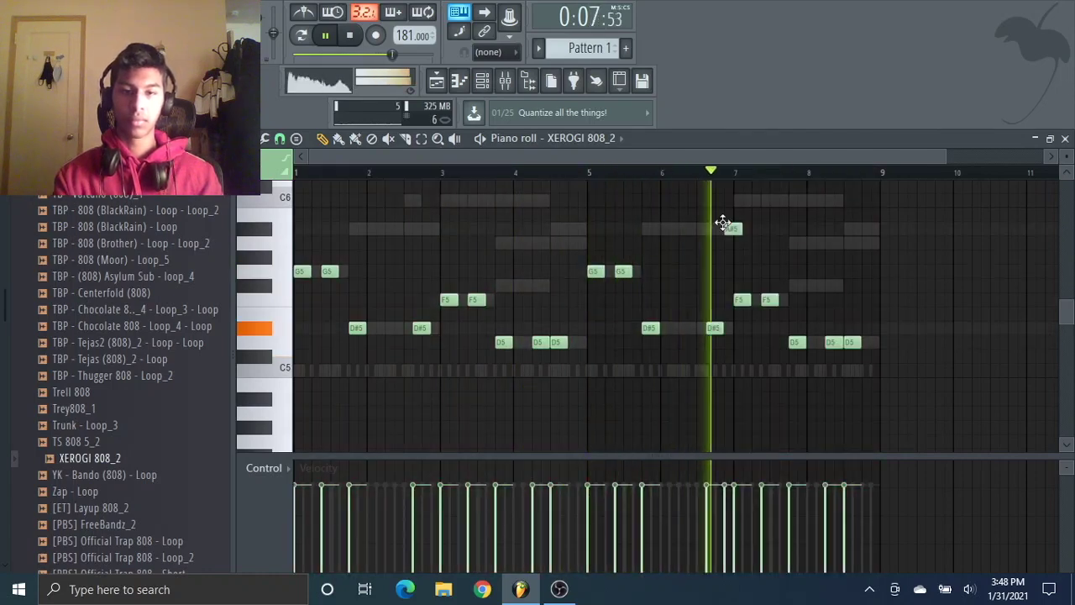
right_click(734, 230)
- Try raising the 808's last bar 8 note to A5 with an A#5 after it, and play the pattern
drag(853, 338, 853, 243)
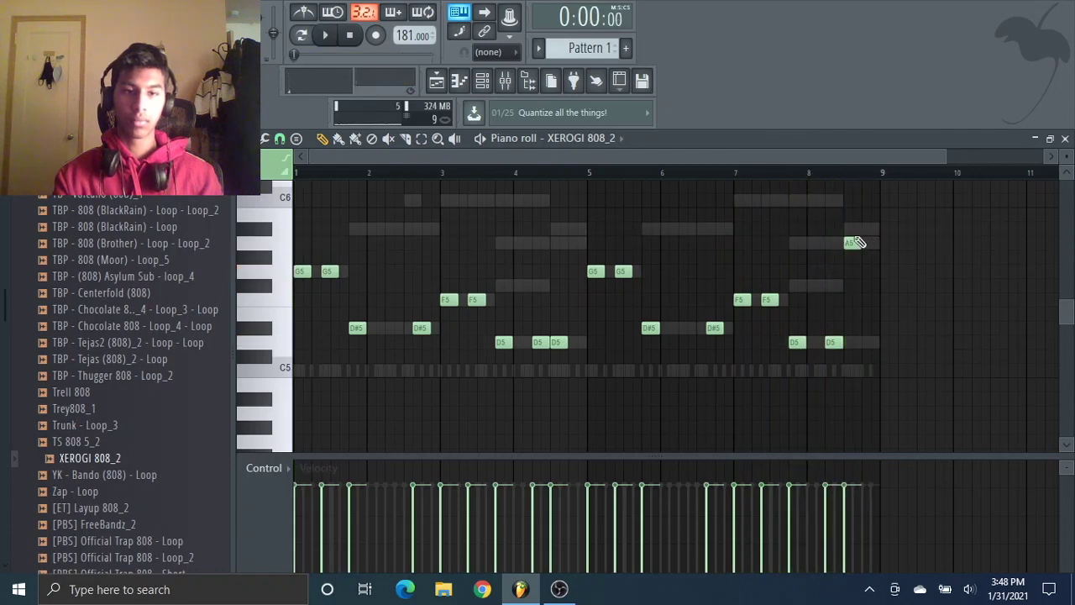
key(space)
key(F6)
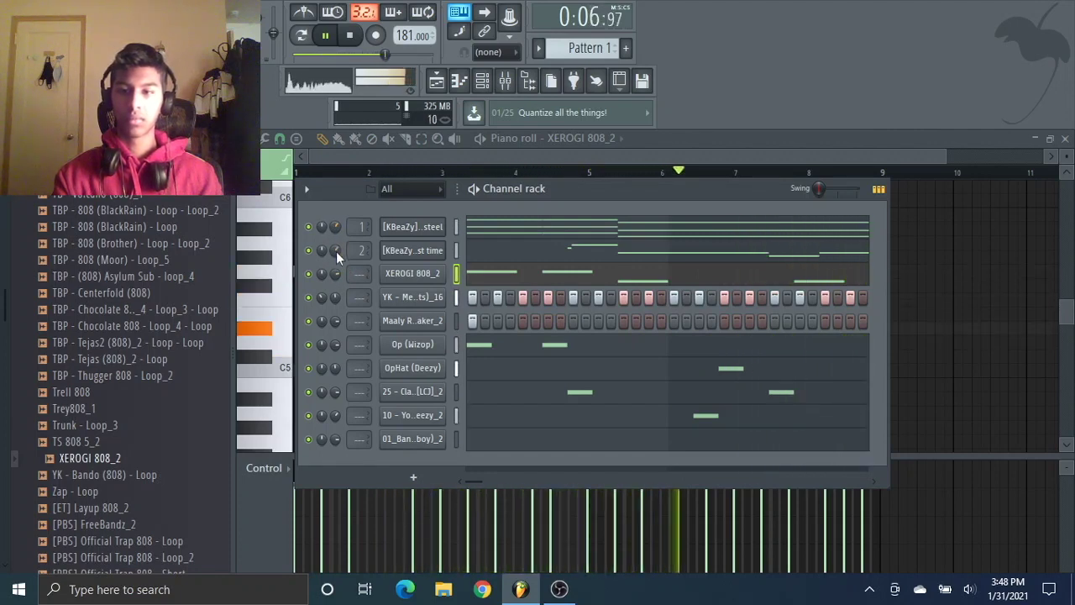
key(F6)
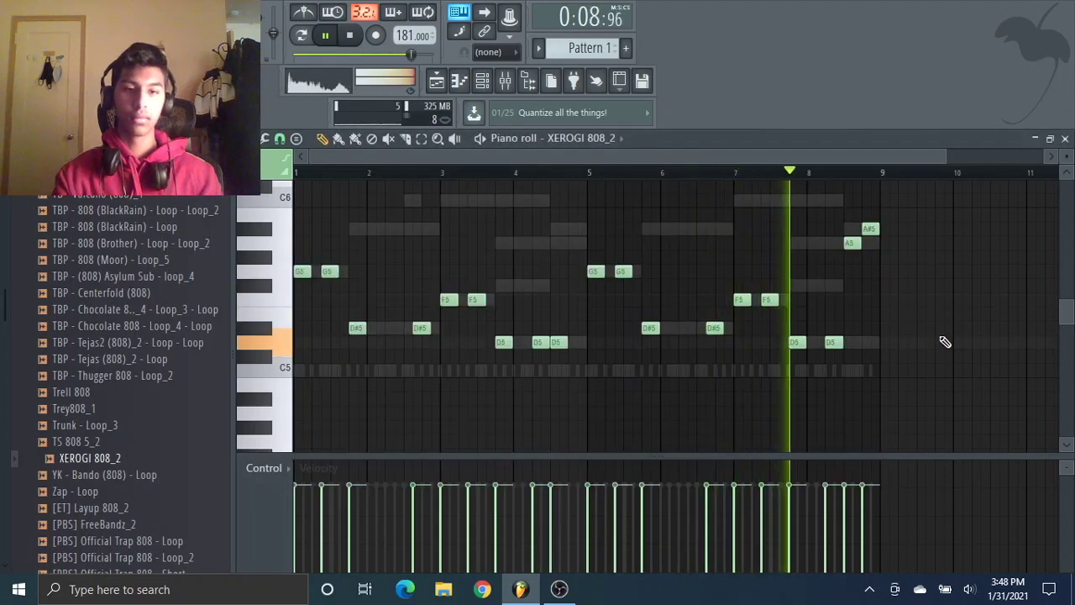
- Restore the third D5 in bar 8 of the 808 line and end the bar with an A5
right_click(851, 243)
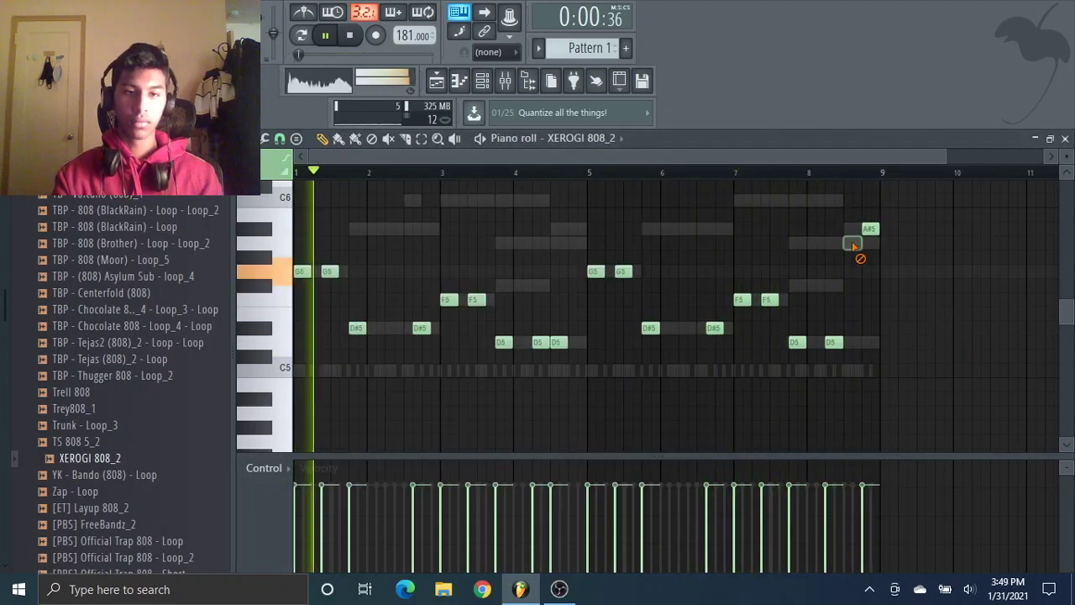
click(851, 342)
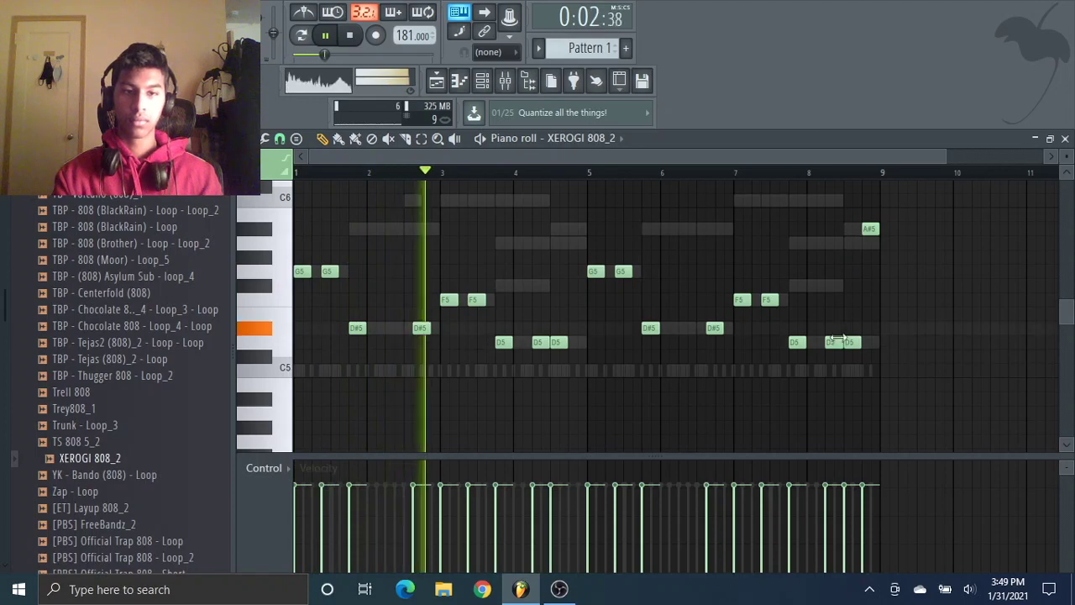
right_click(870, 230)
click(876, 229)
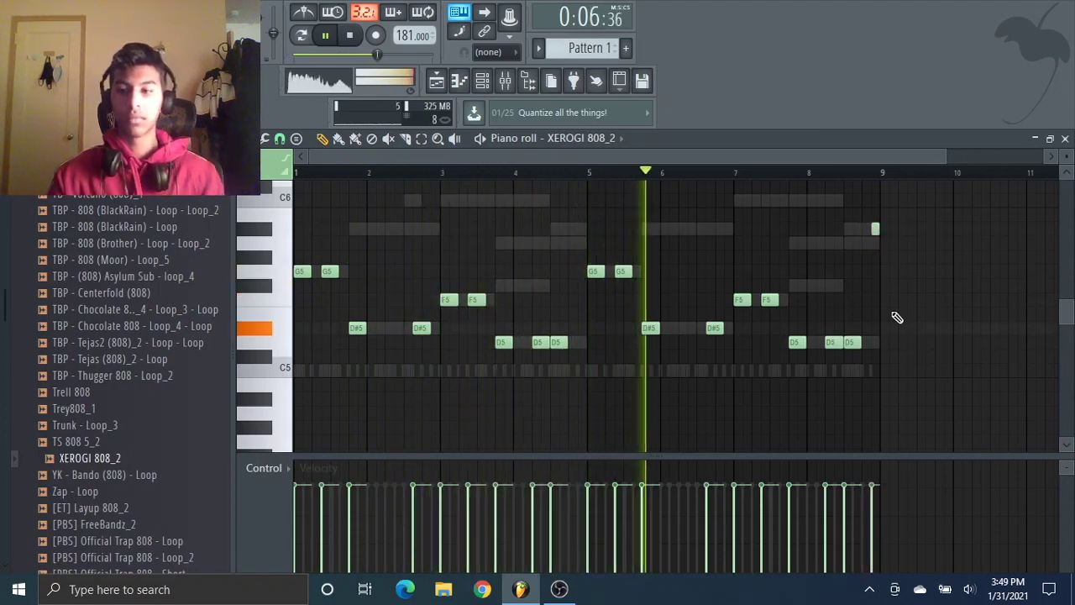
scroll(145, 496, up, 20)
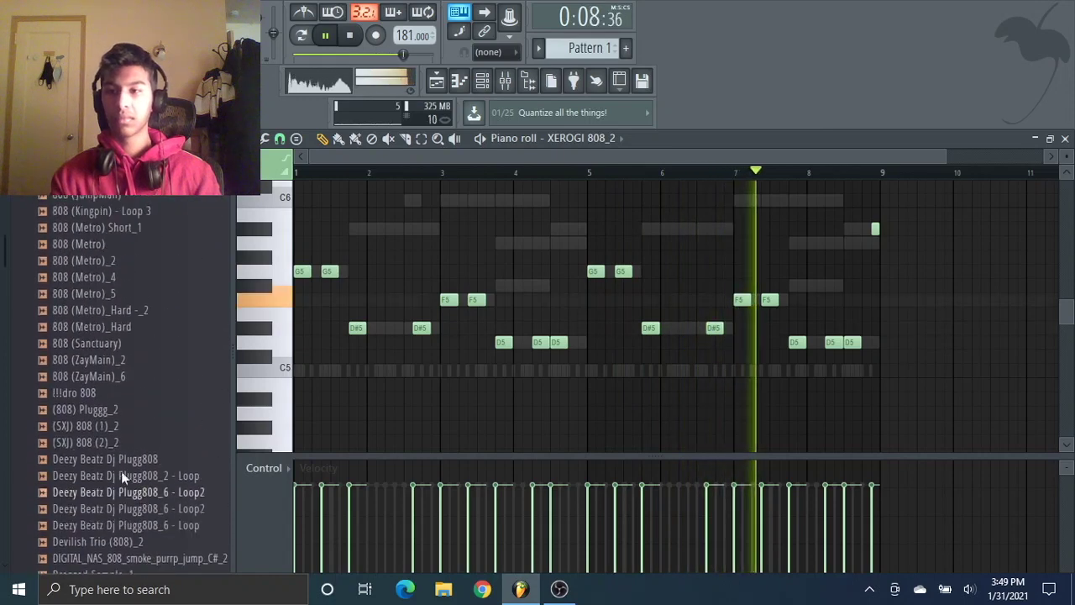
click(82, 282)
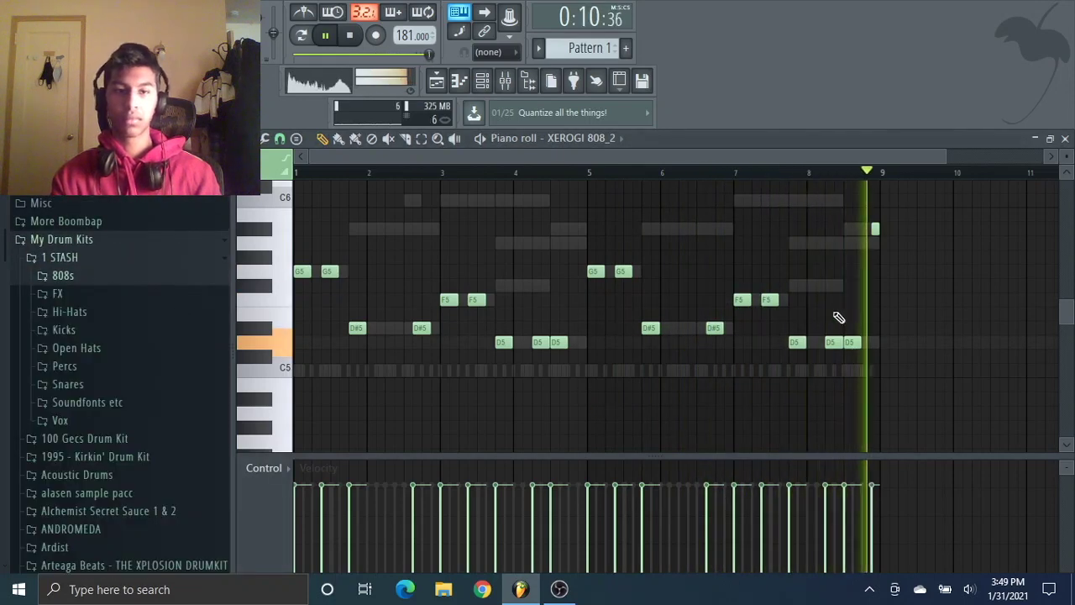
drag(879, 229, 866, 243)
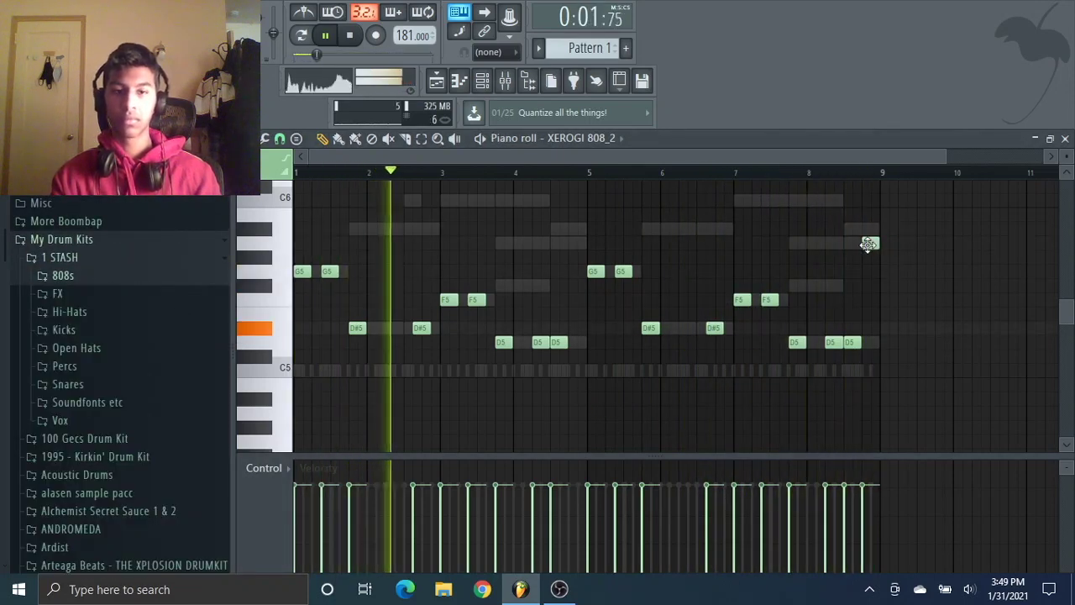
- Add the YK - PortOfMiami (Kick)_2 sample from the Kicks folder as a channel below the XEROGI 808_2
click(118, 333)
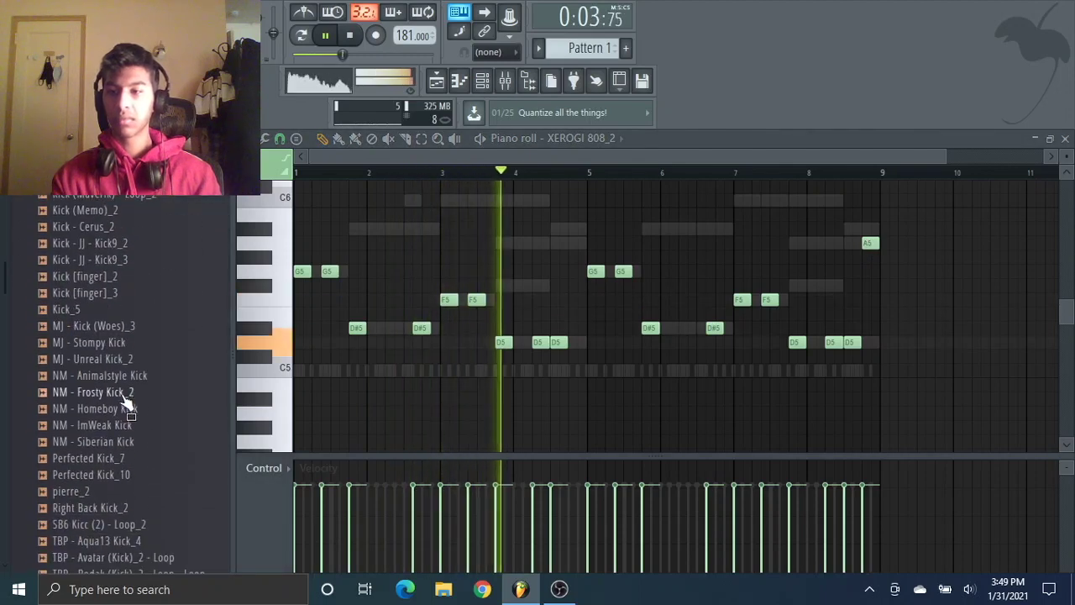
scroll(139, 428, down, 6)
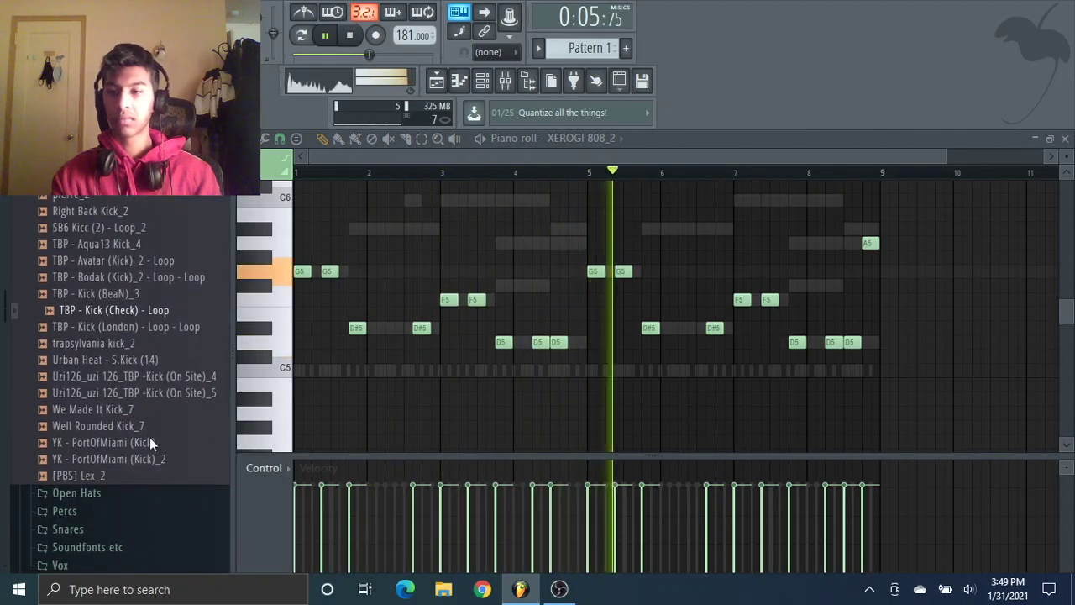
drag(160, 463, 301, 301)
drag(484, 98, 425, 288)
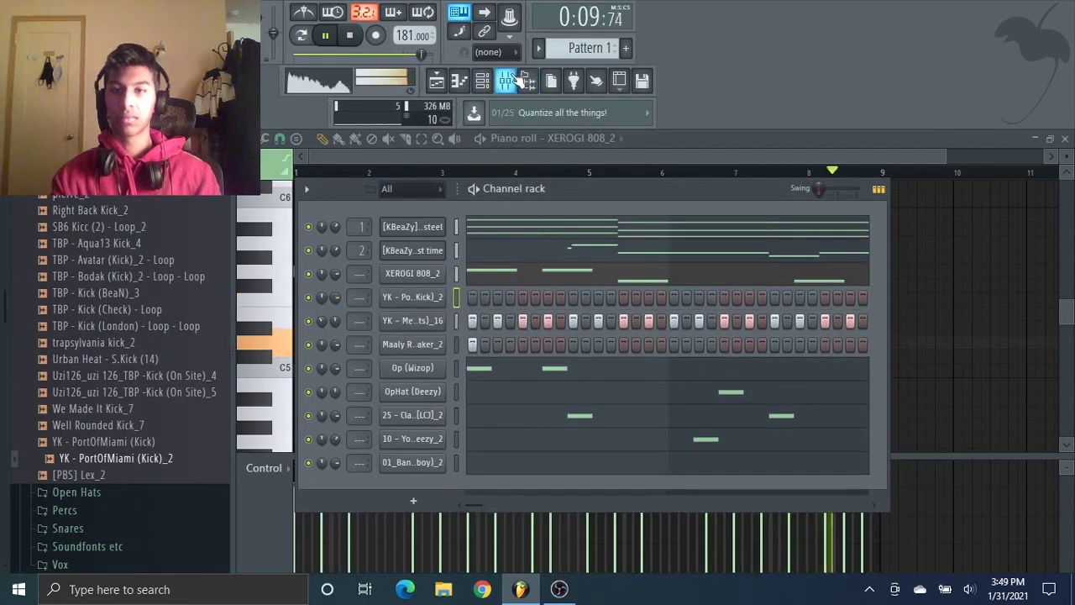
- Load Fruity Soft Clipper in slot 4 of the Master track and close the mixer
click(505, 81)
click(979, 248)
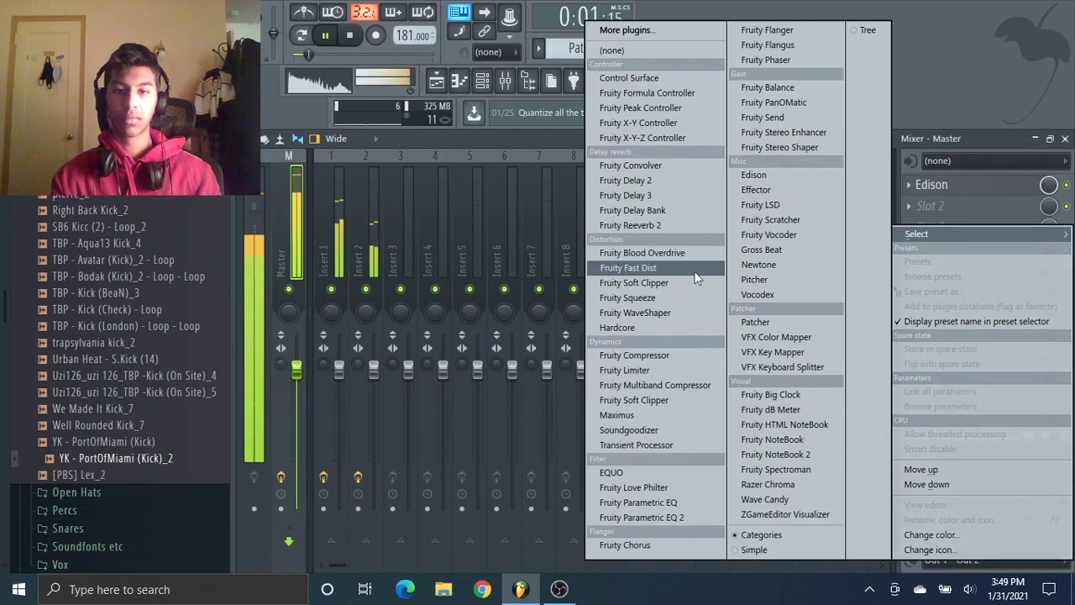
click(690, 283)
click(1034, 250)
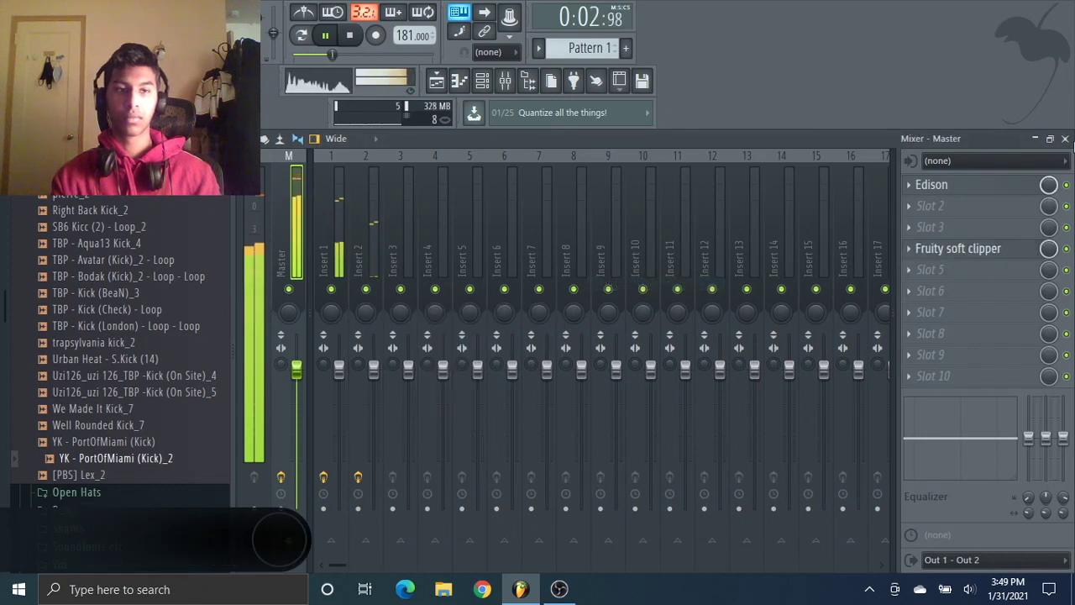
click(1065, 139)
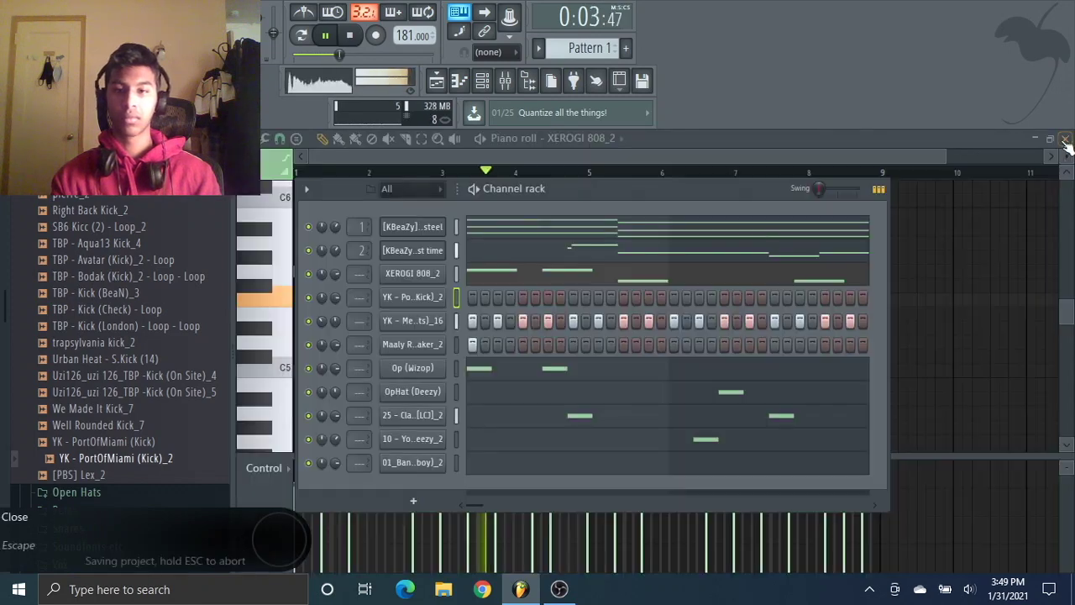
- Paste the 808 notes into the YK - PortOfMiami (Kick)_2 channel and limit them all to C5
click(456, 295)
key(ctrl+v)
click(478, 300)
key(alt+k)
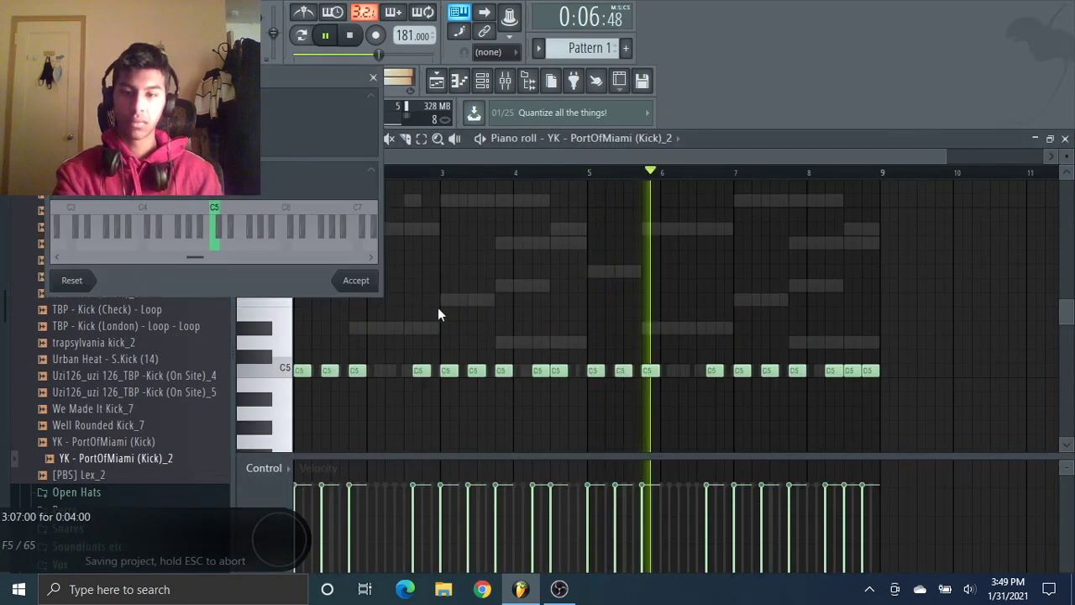
click(356, 281)
scroll(43, 357, up, 3)
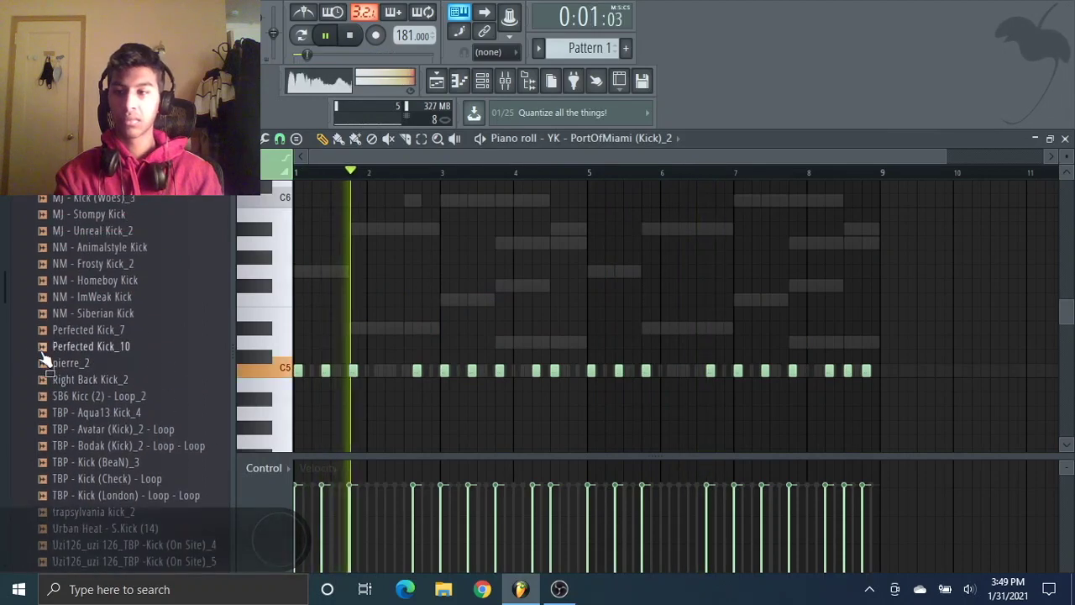
- Thin out the kick pattern by deleting the C5 hits on beat 4 of bar 1 and beat 2 of bar 4
scroll(44, 357, up, 2)
right_click(326, 372)
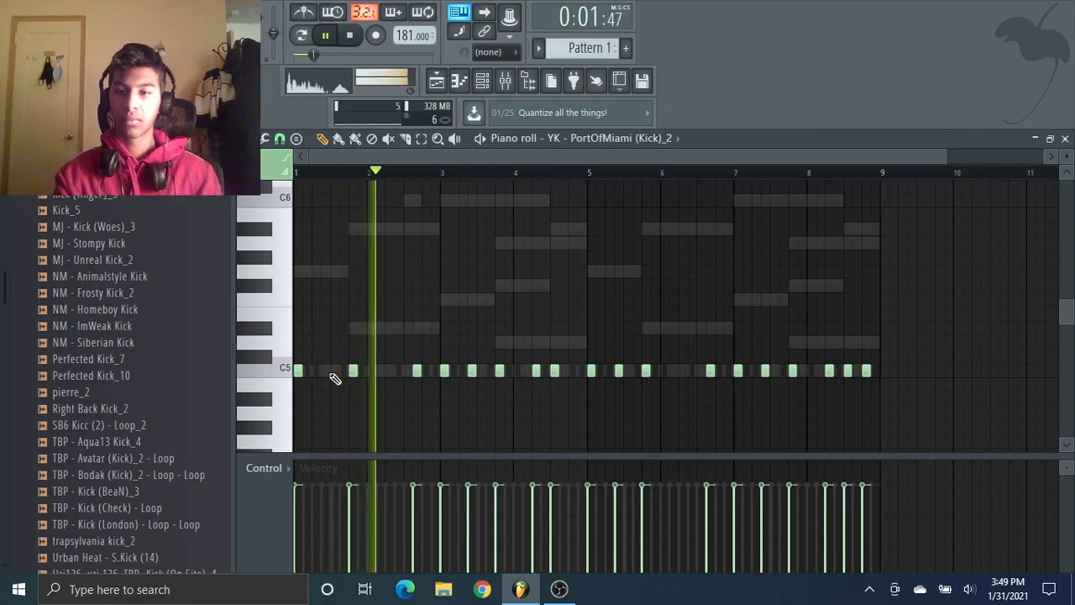
drag(353, 370, 326, 371)
scroll(142, 287, up, 8)
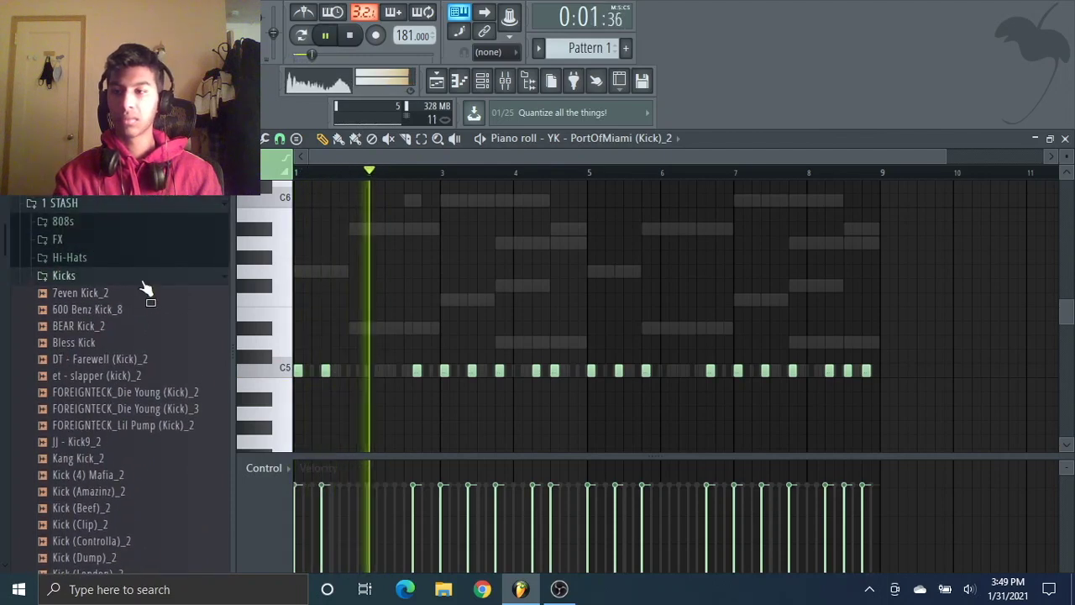
click(142, 281)
right_click(419, 371)
drag(426, 372, 409, 371)
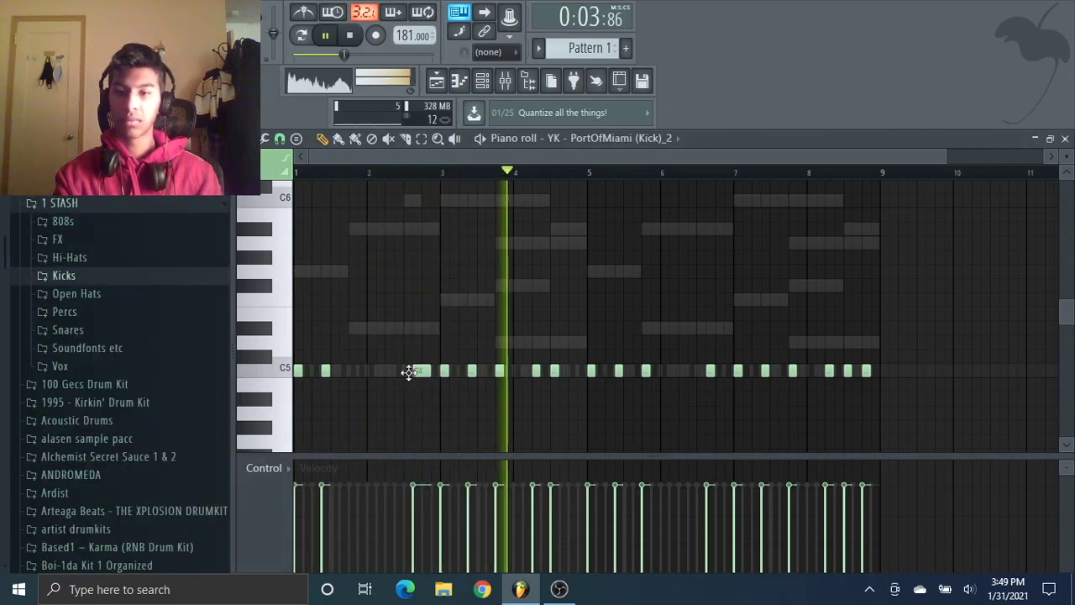
right_click(538, 372)
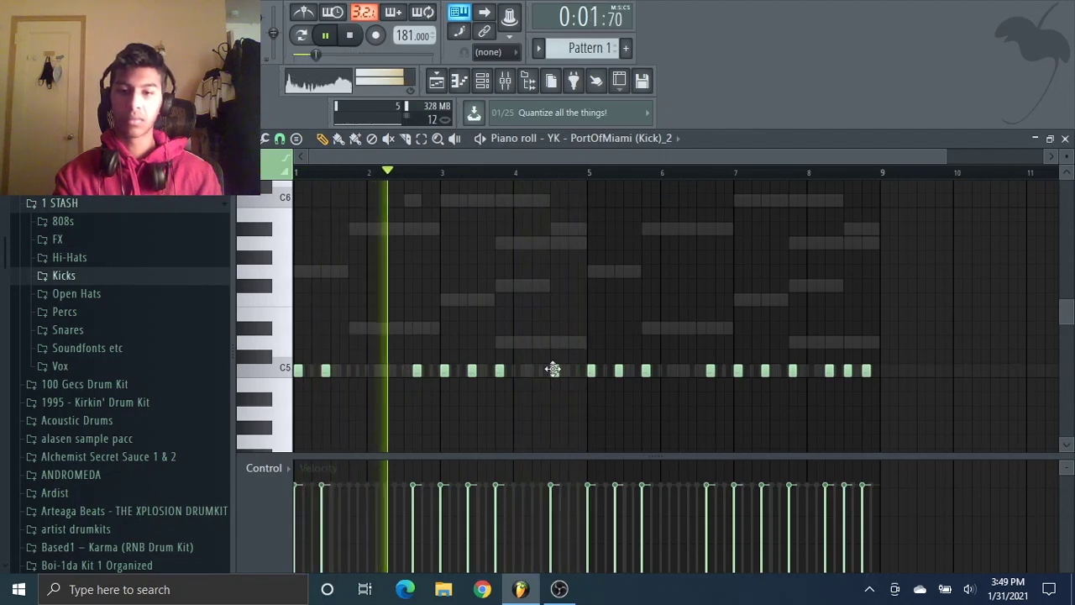
- Raise the velocity of all the kick notes to maximum
key(ctrl+a)
key(ctrl+d)
click(486, 82)
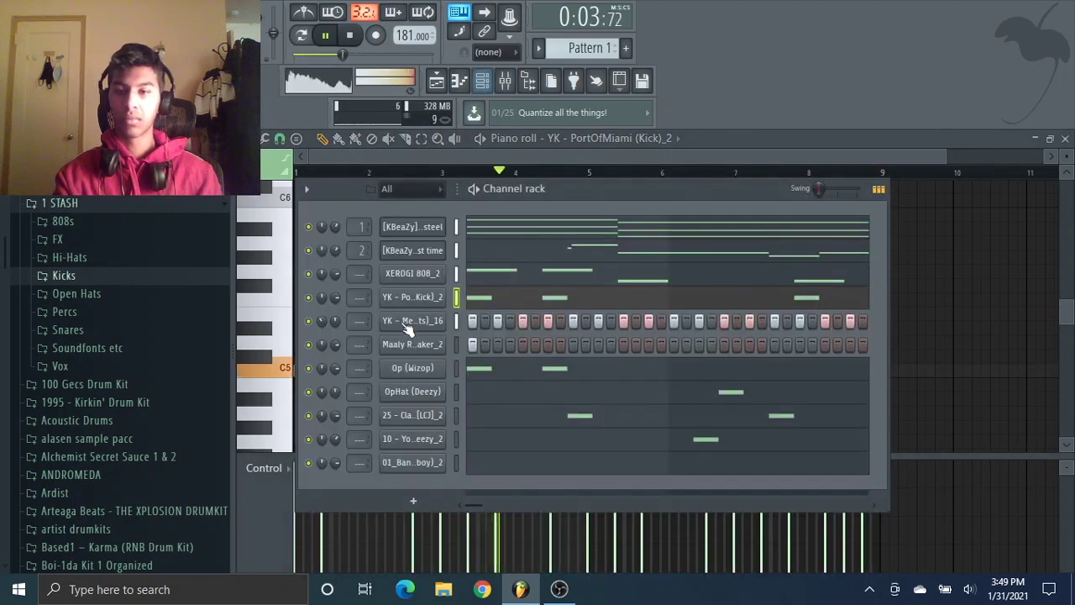
right_click(998, 363)
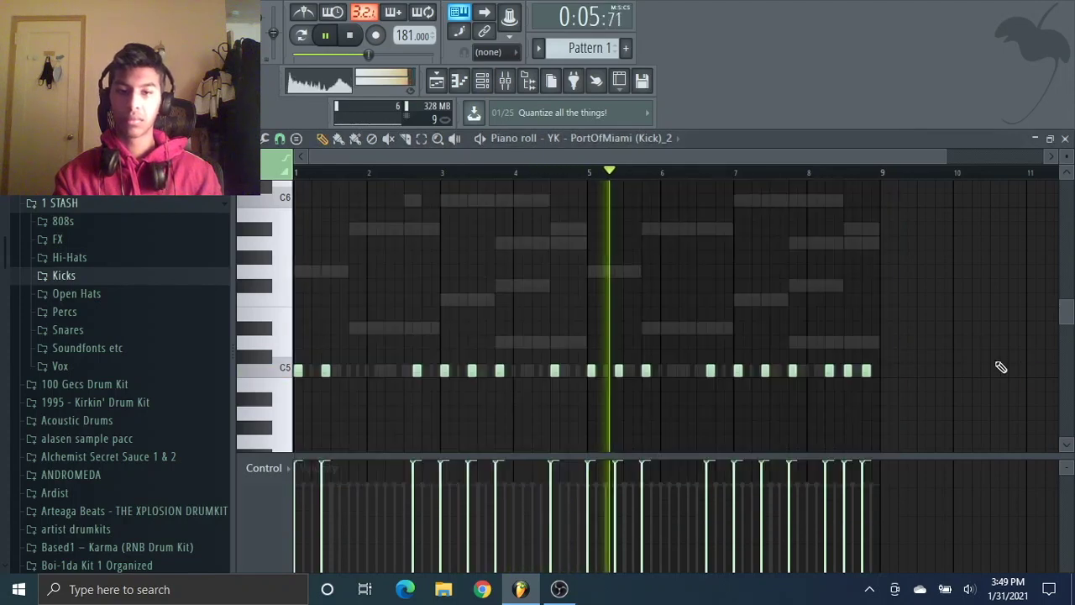
- Delete the kick hits on beat 4 of bar 5 and on beats 2 and 4 of bar 8
key(ctrl+l)
right_click(602, 371)
right_click(867, 370)
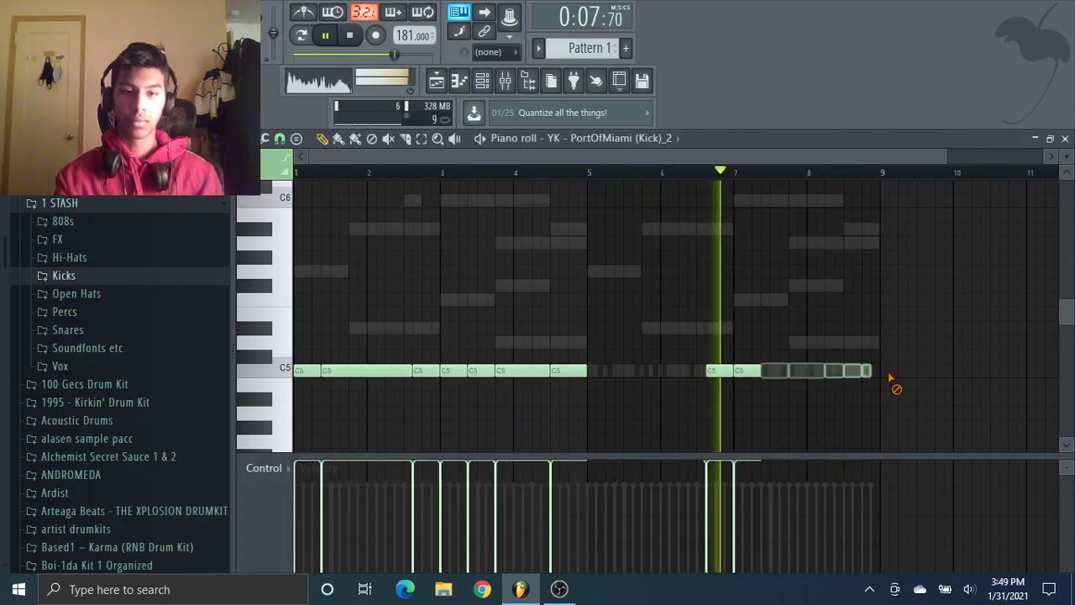
key(ctrl+alt+z)
key(ctrl+alt+z)
key(ctrl+alt+z)
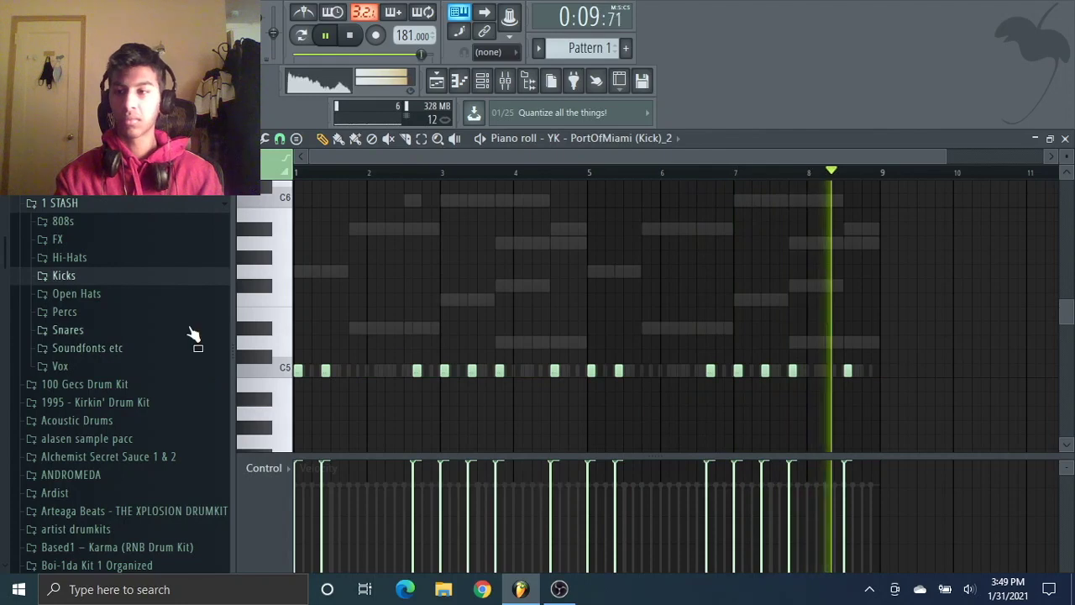
- Add the nm - eruption rim_2 sample from the Percs folder as a channel below the YK hi-hat channel
click(184, 315)
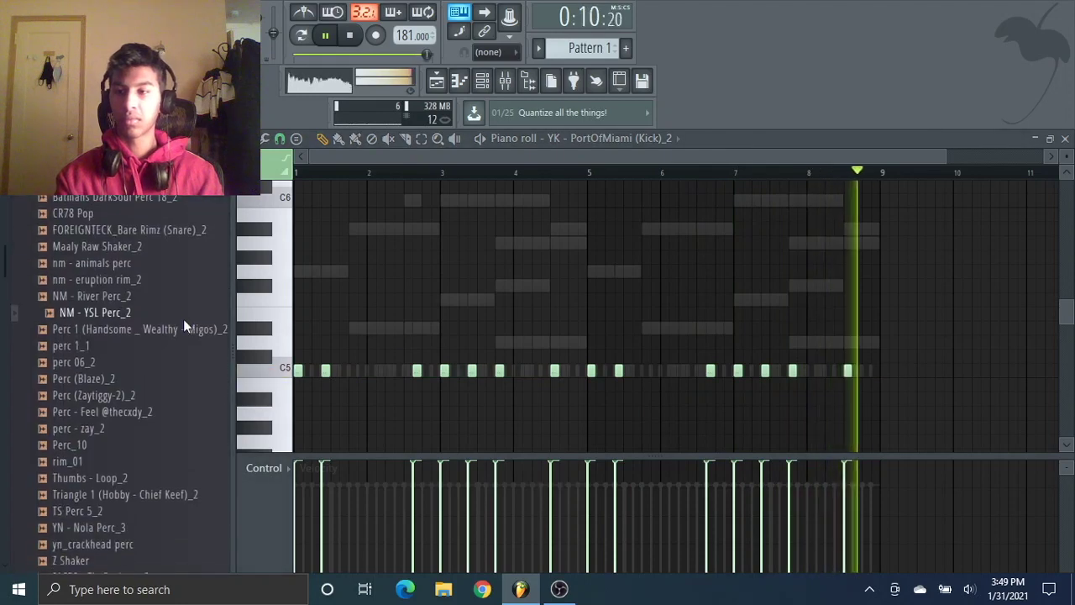
click(203, 280)
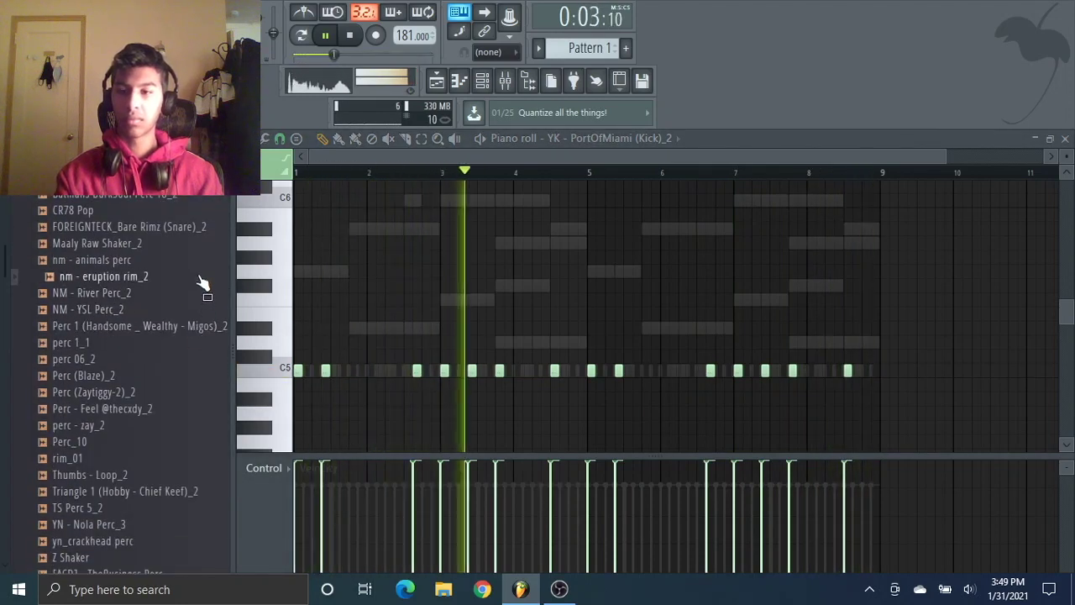
drag(202, 291, 420, 346)
- Draw two C5 rim hits at the end of bar 3 and start of bar 4, and duplicate them four bars on into bars 7 and 8
right_click(420, 346)
click(489, 343)
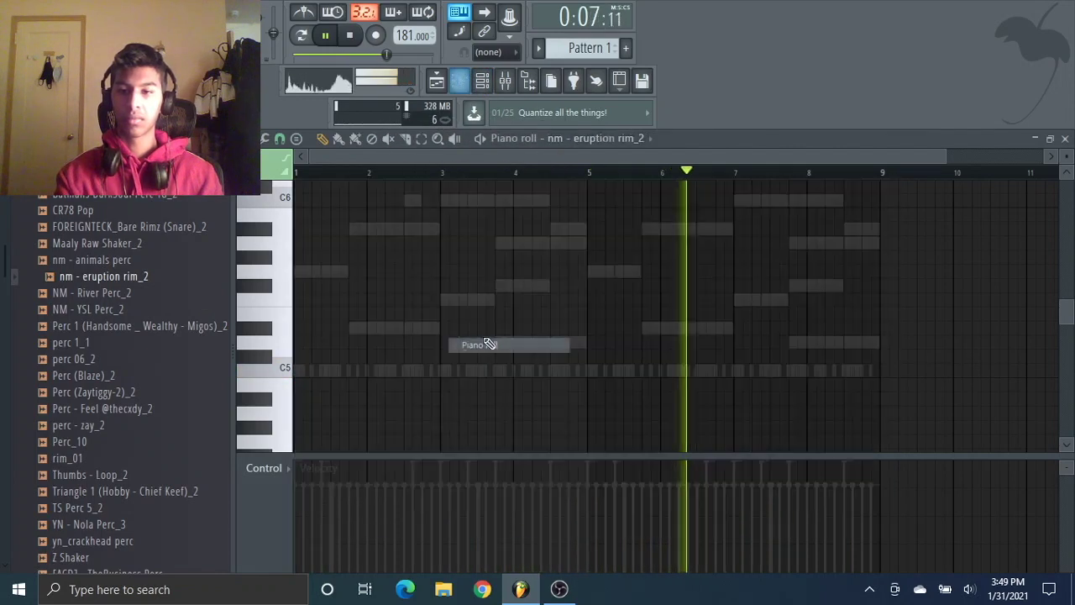
drag(513, 373, 525, 375)
click(531, 373)
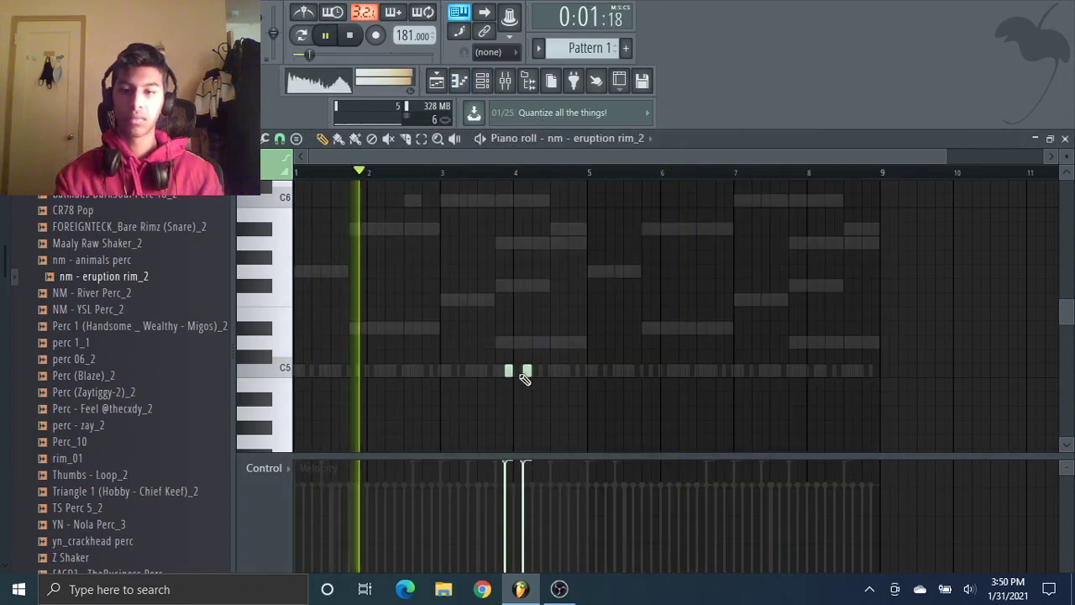
drag(589, 174, 247, 222)
key(ctrl+b)
key(ctrl+b)
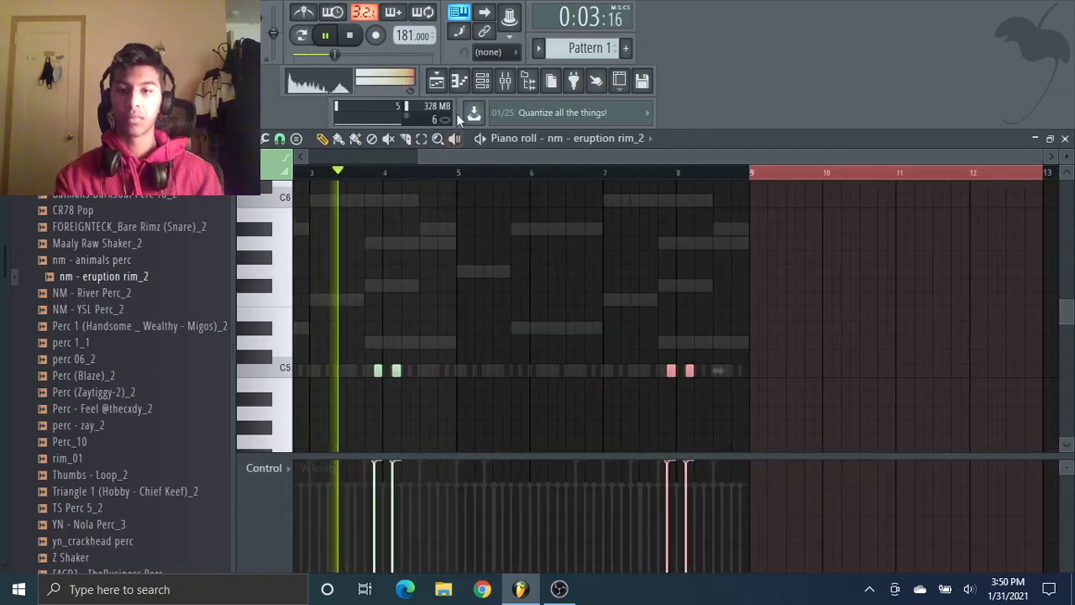
- Bring up the channel rack and collapse the Percs folder in the 1 STASH kit
click(483, 80)
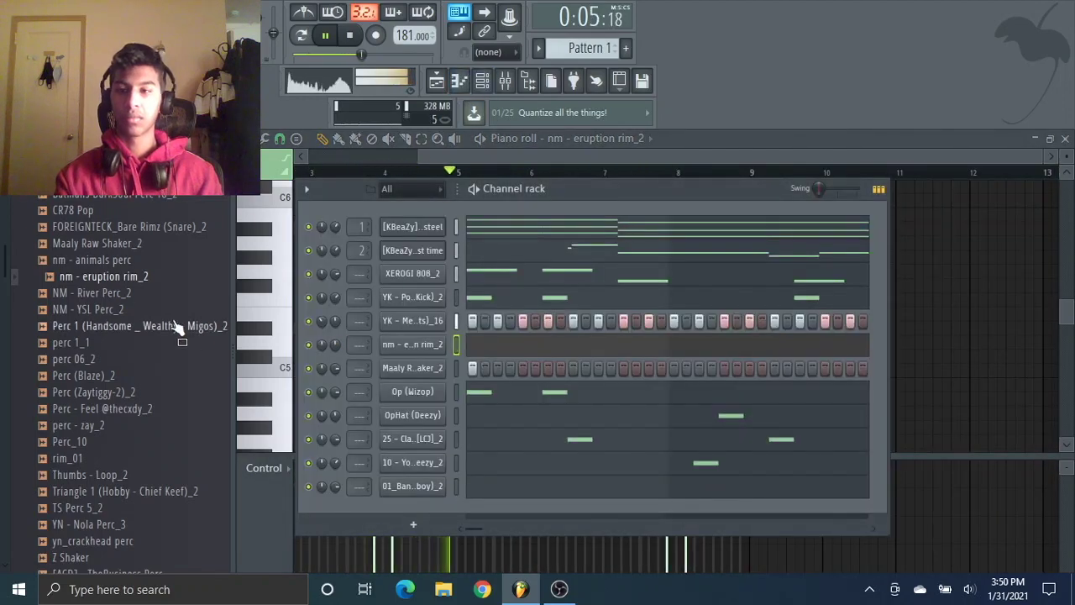
scroll(176, 326, up, 2)
click(159, 281)
scroll(159, 284, up, 2)
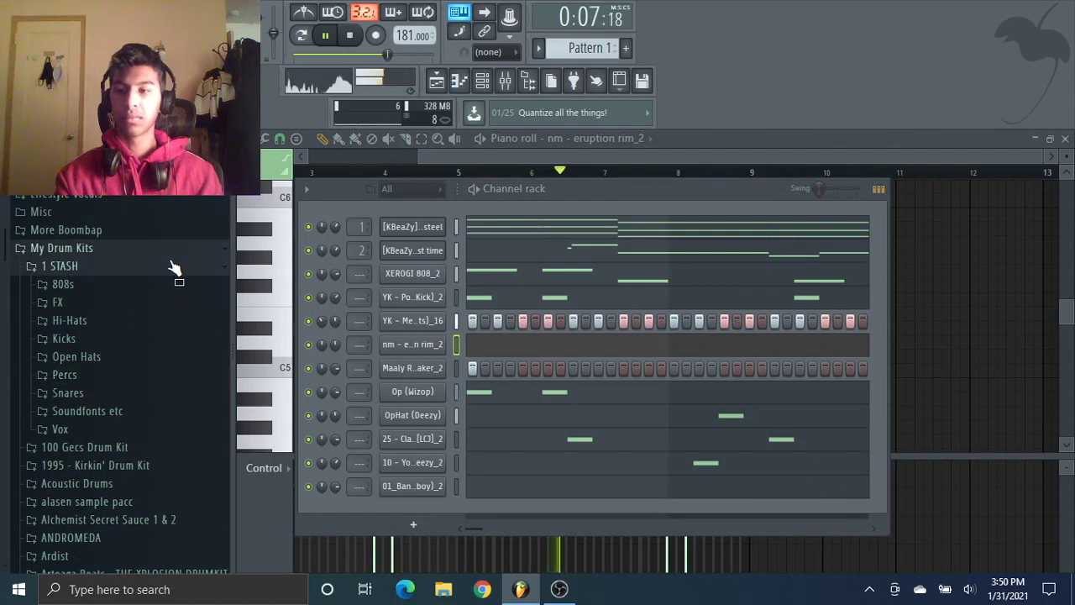
- Add trav - glove pad from the Trav - 2k Drum Kit one-shots as a channel with the chord notes, and enable its volume envelope
scroll(177, 311, down, 15)
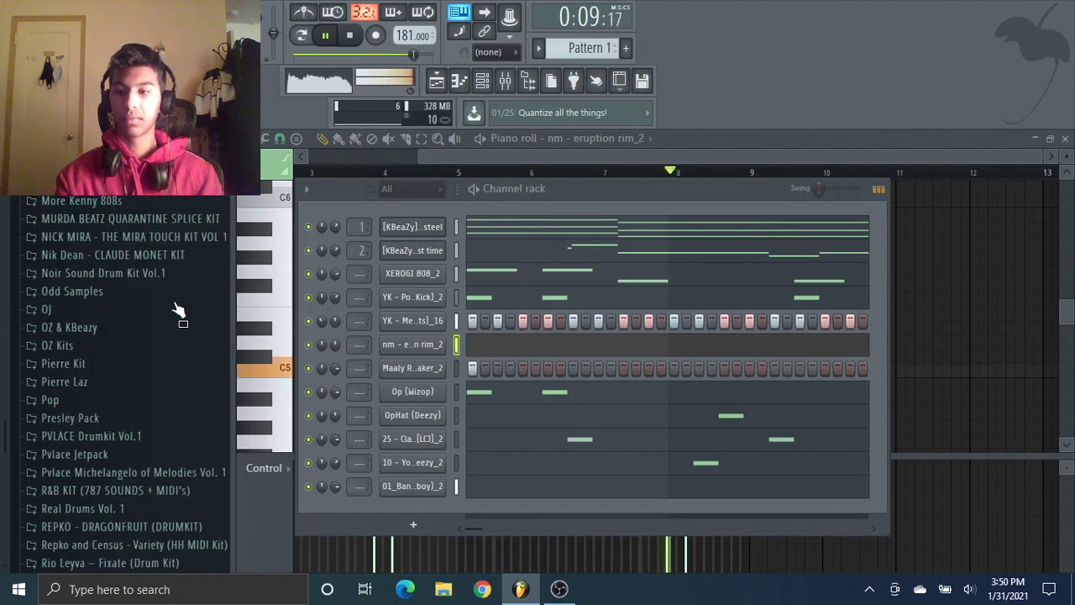
scroll(179, 313, down, 9)
key(space)
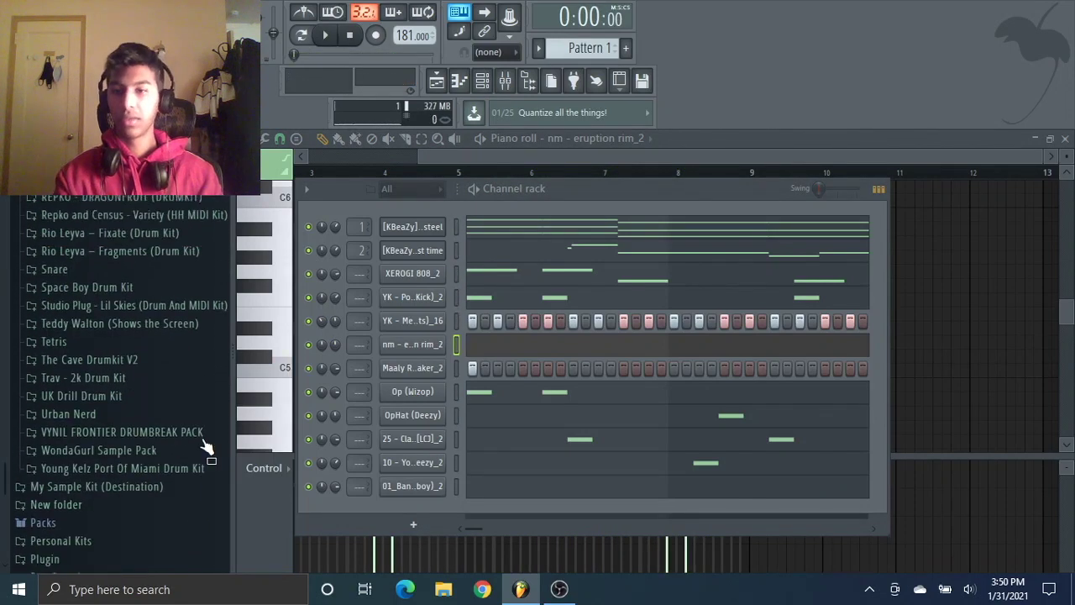
scroll(210, 428, up, 1)
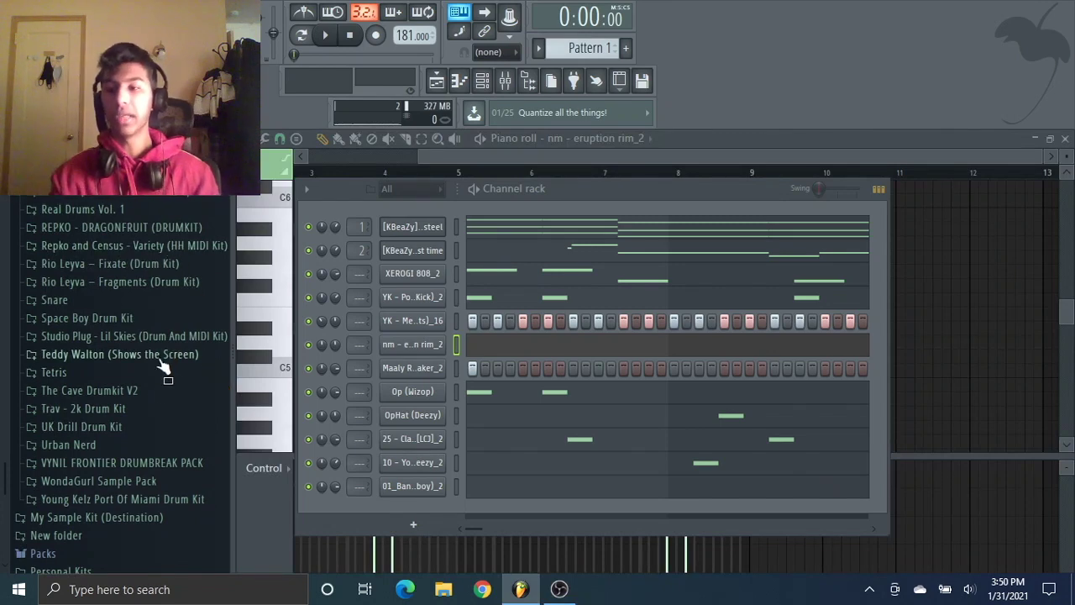
click(145, 411)
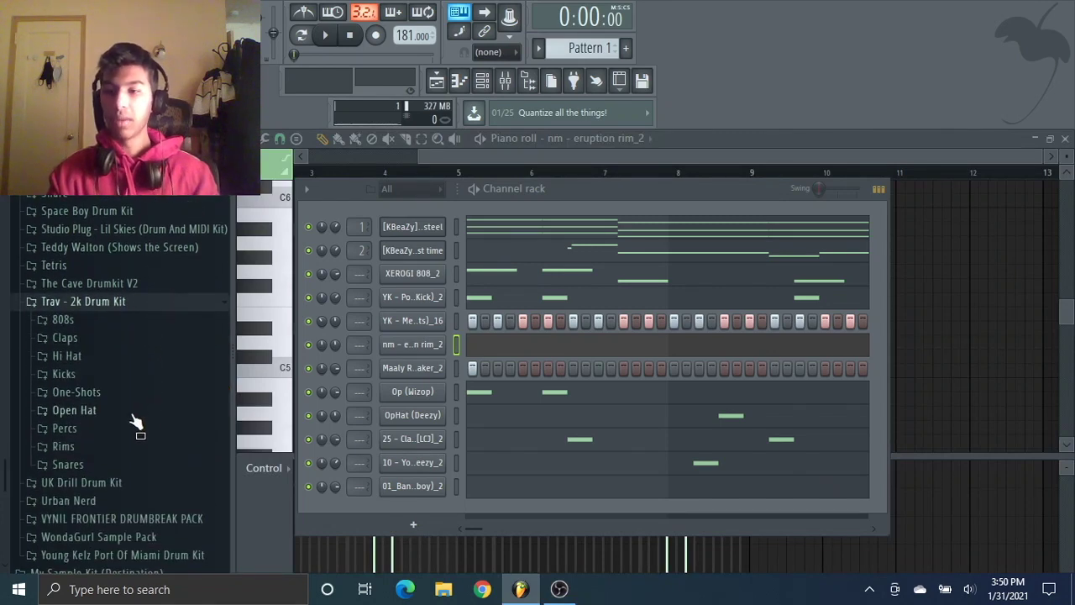
click(139, 397)
click(122, 482)
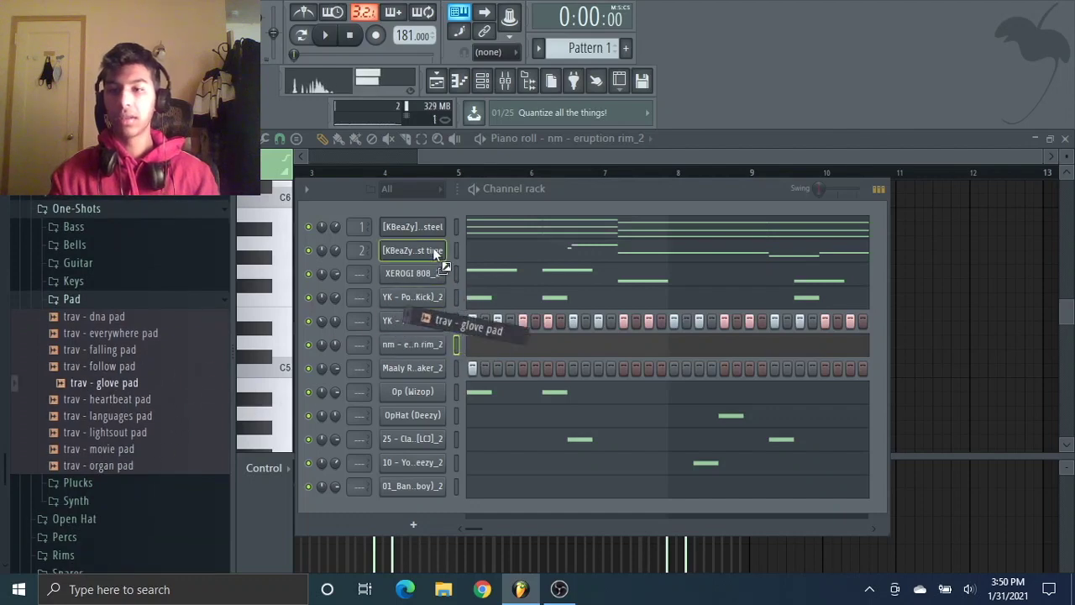
drag(435, 249, 436, 245)
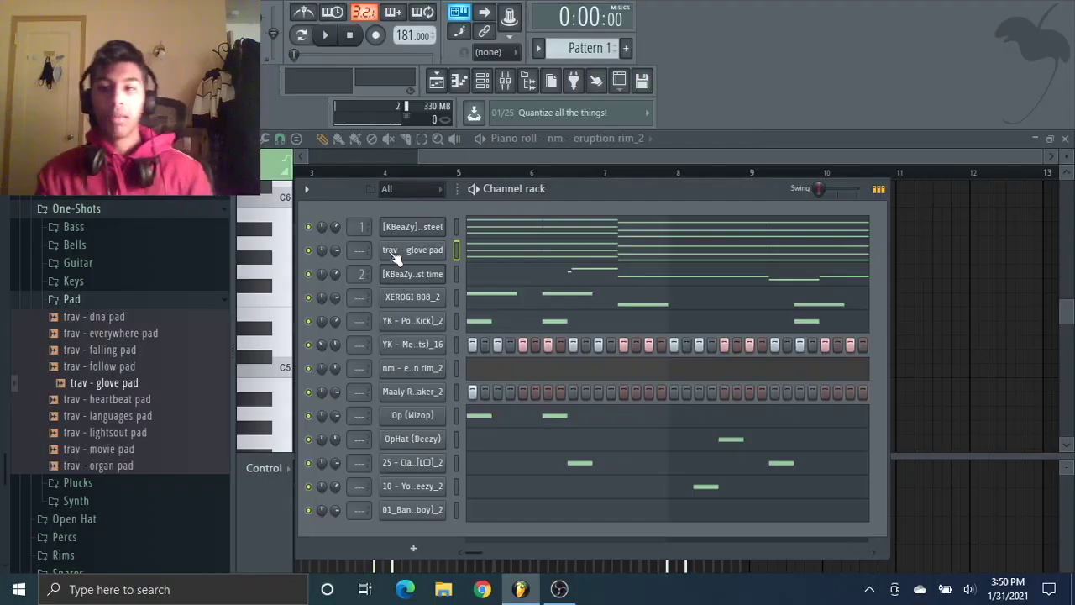
click(410, 245)
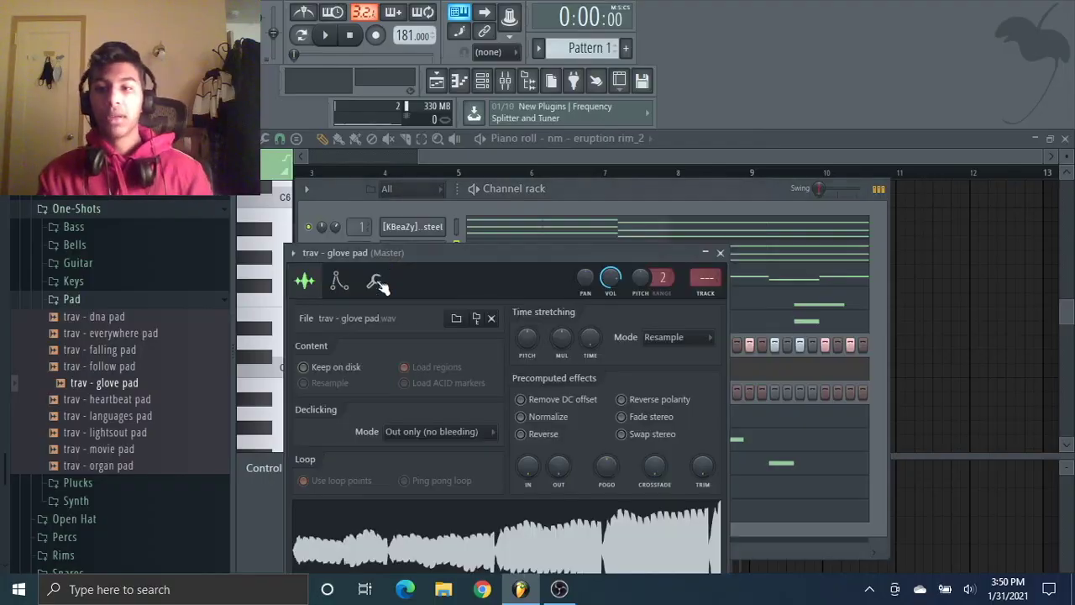
click(339, 280)
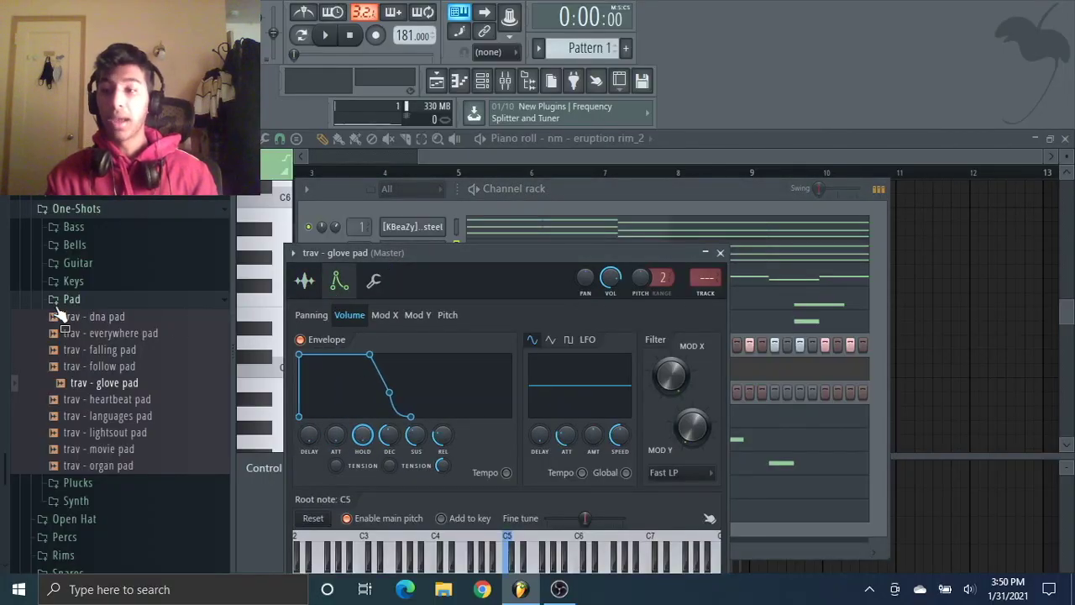
- Glue the split chord notes of the pad channel together in bars 5 to 8
scroll(58, 309, up, 5)
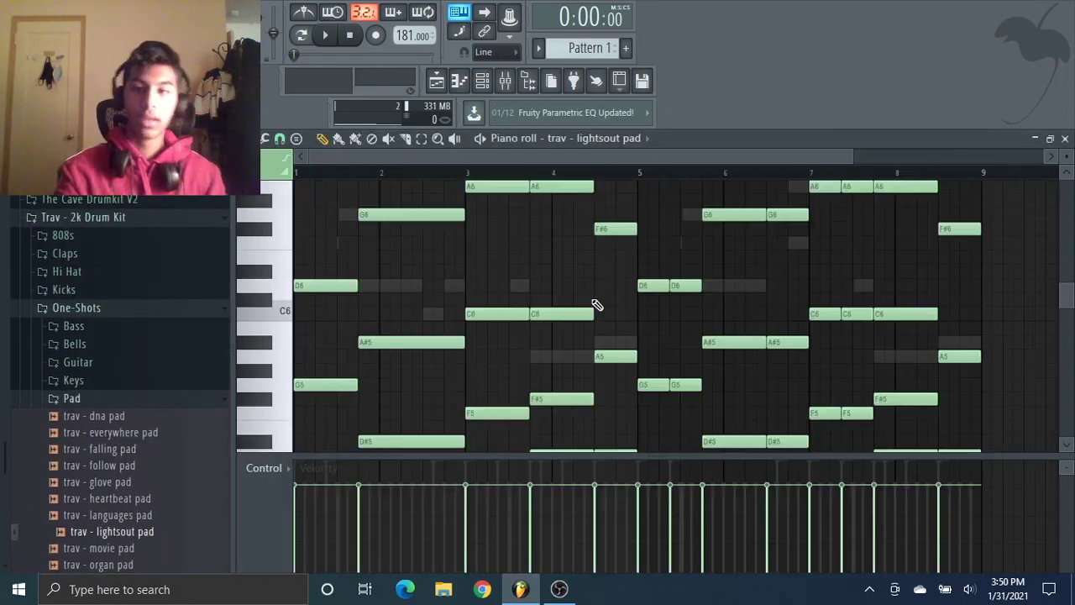
scroll(593, 292, up, 2)
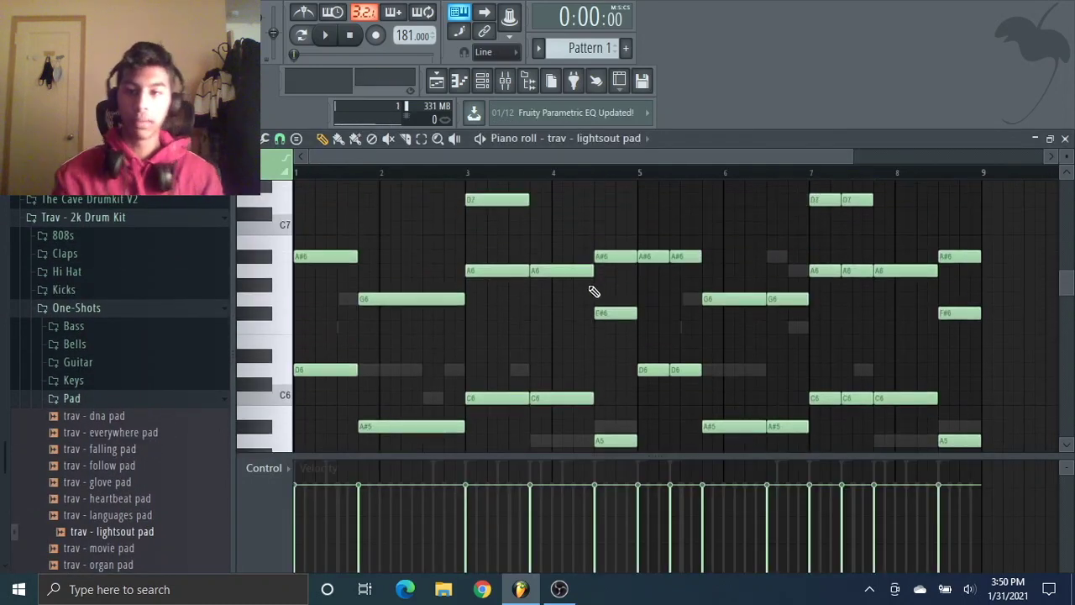
scroll(603, 287, down, 3)
key(space)
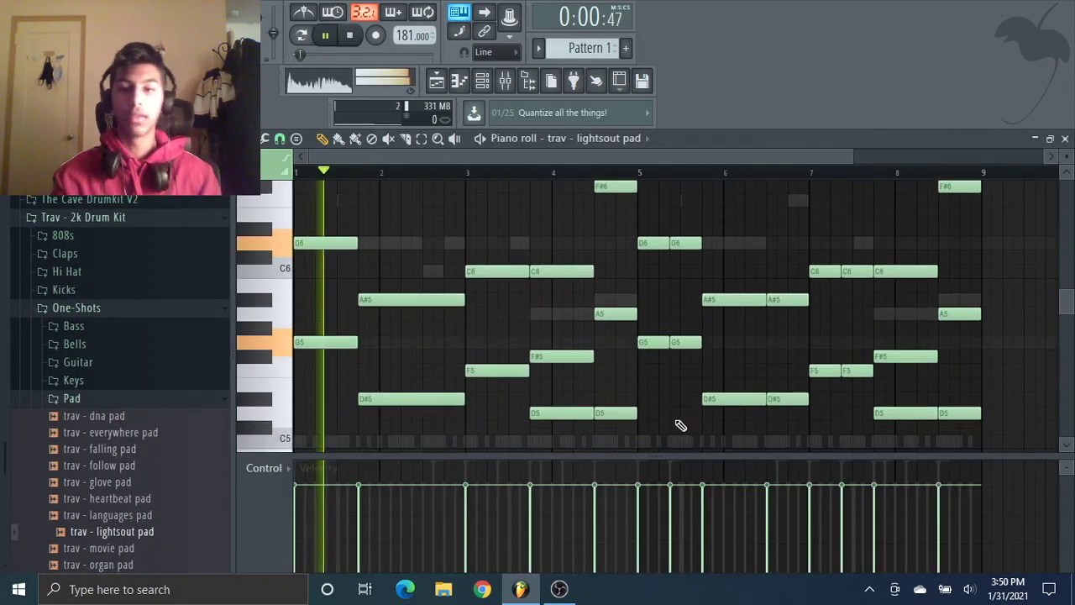
drag(658, 429, 1074, 48)
key(ctrl+g)
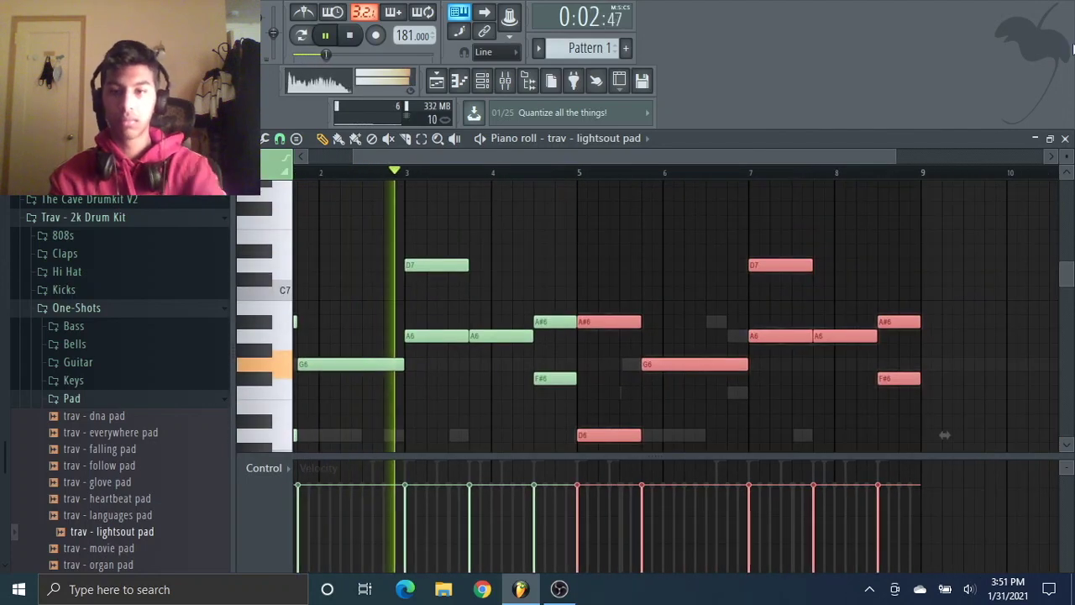
- Audition other samples in the pad channel, load trav - follow pad and close the channel settings
key(space)
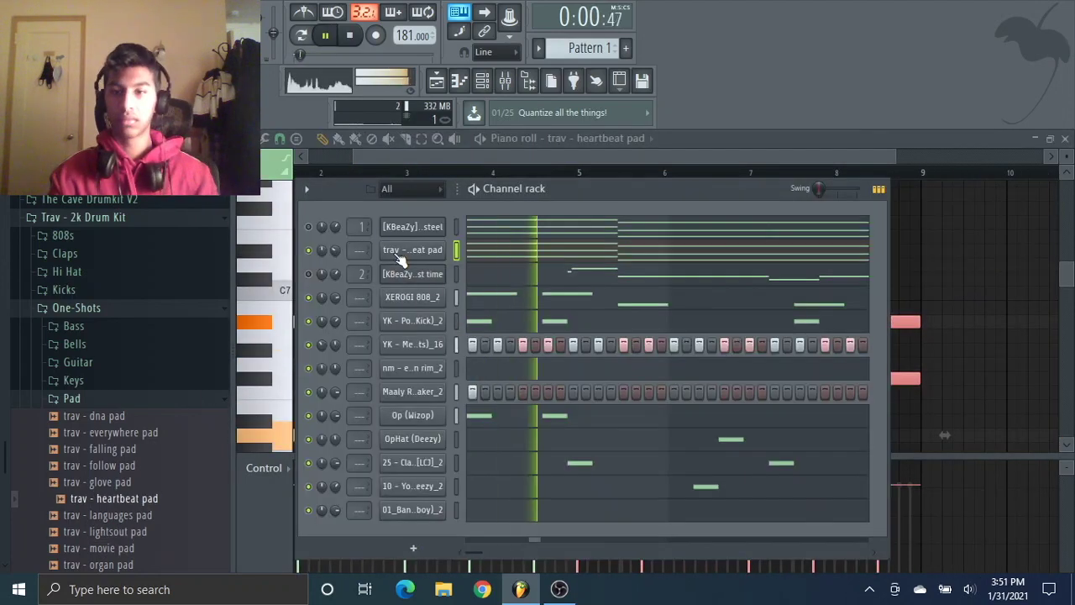
click(400, 254)
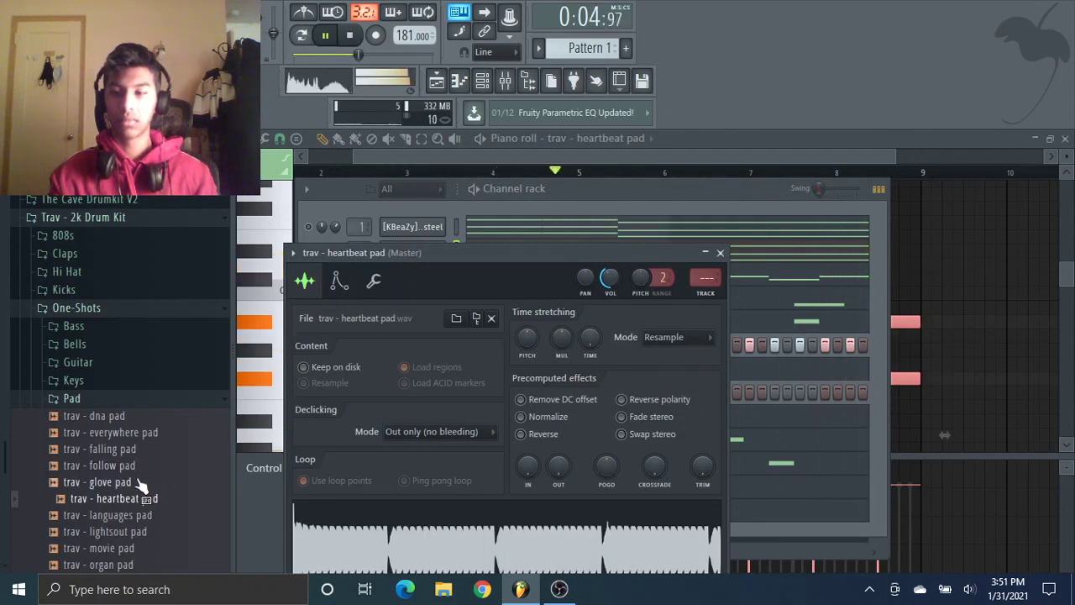
drag(137, 480, 335, 447)
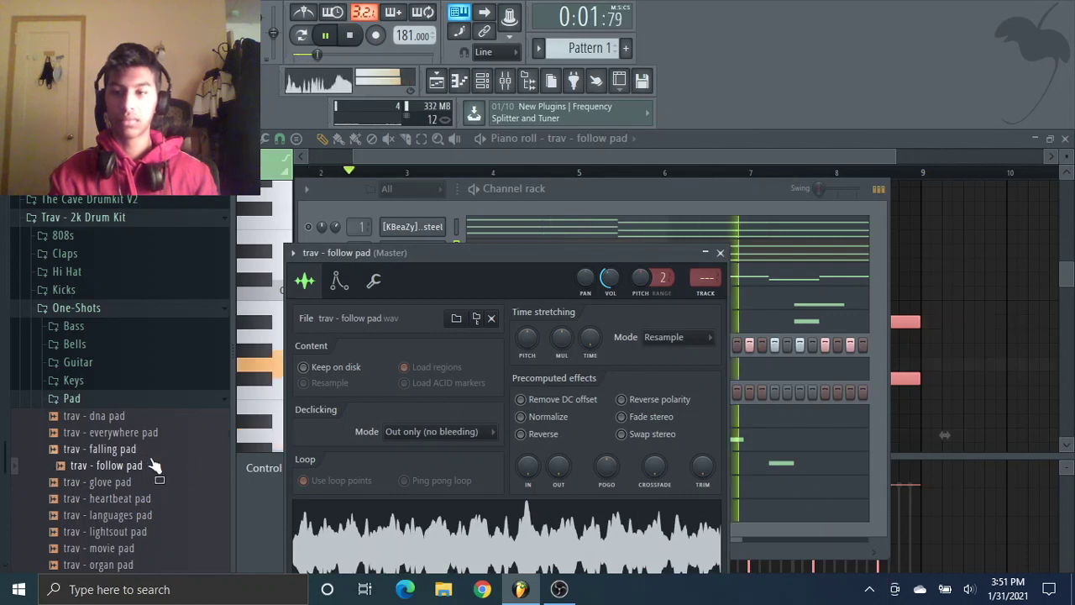
click(720, 253)
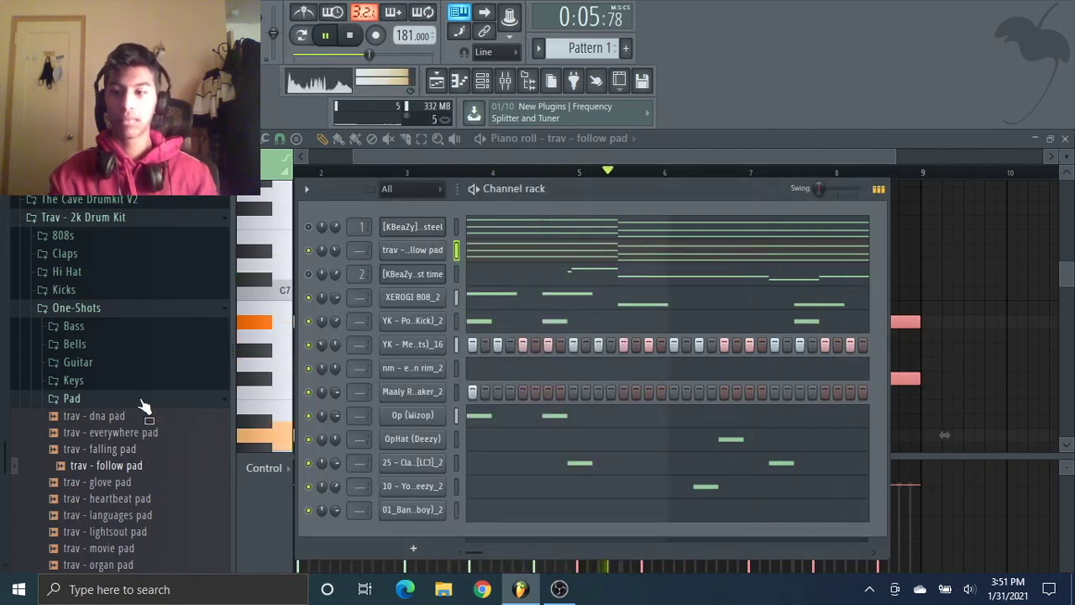
- Collapse the Pad and One-Shots folders in the browser and stop playback
click(187, 397)
right_click(435, 255)
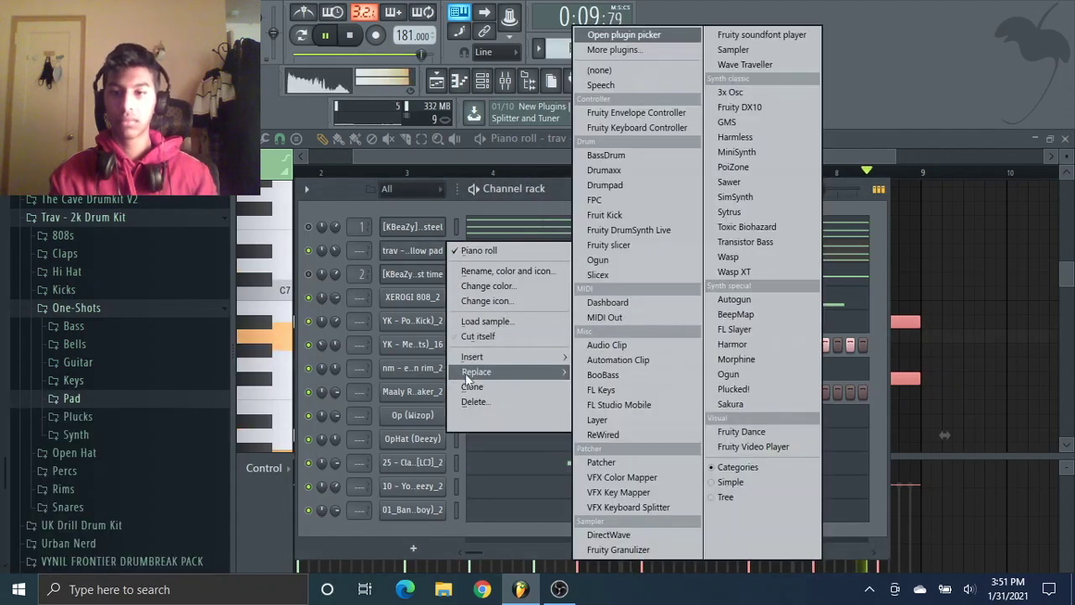
click(412, 252)
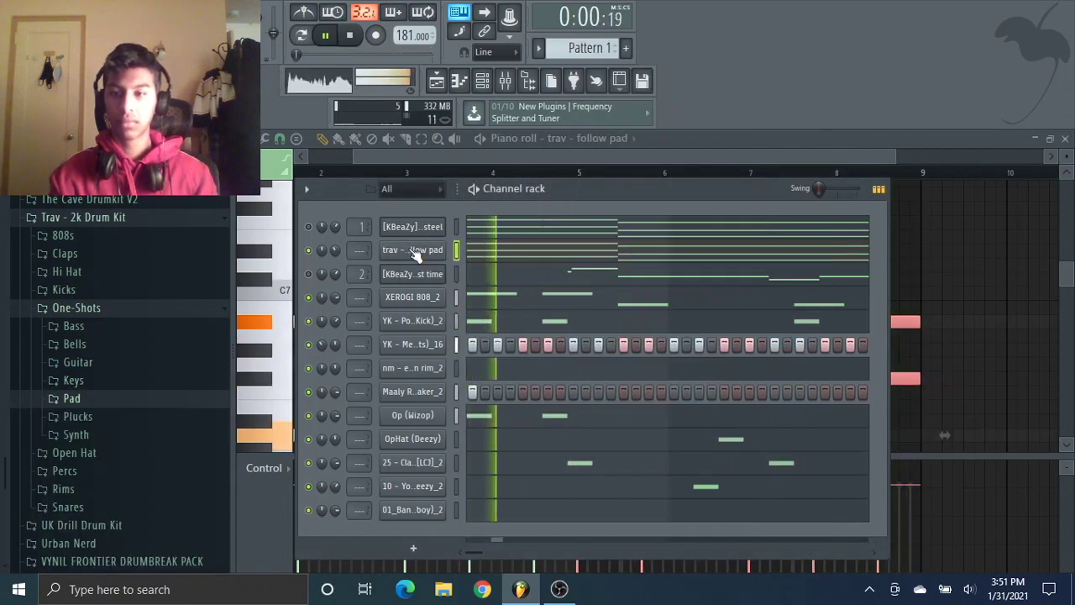
click(183, 309)
key(space)
scroll(184, 311, up, 5)
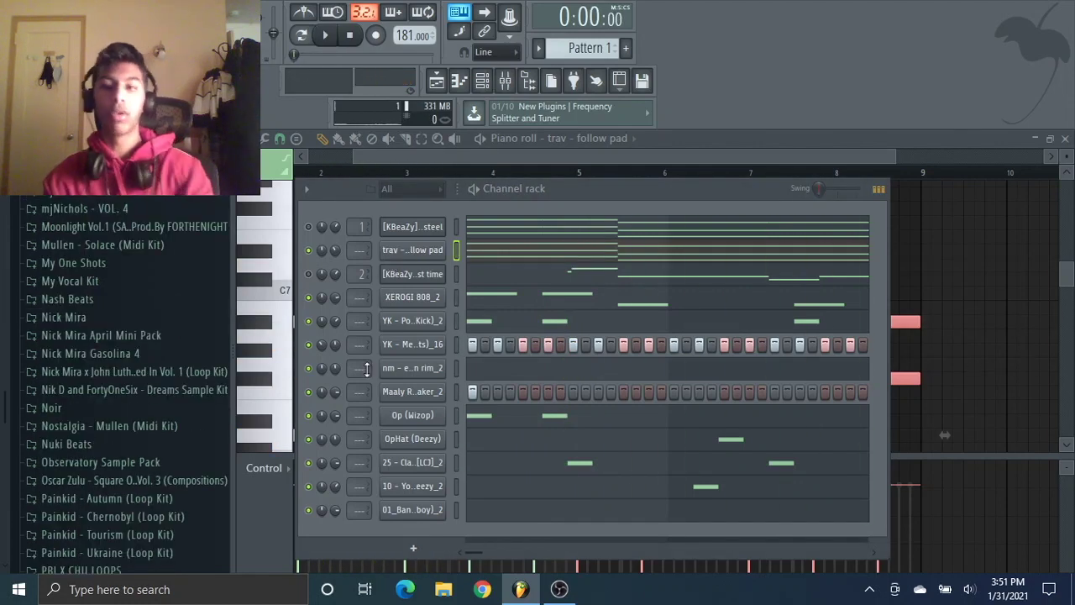
- Move the trav - follow pad channel down to sit between the bell melody and the XEROGI 808_2 channels
click(414, 250)
key(alt+Up)
key(alt+Down)
key(alt+Down)
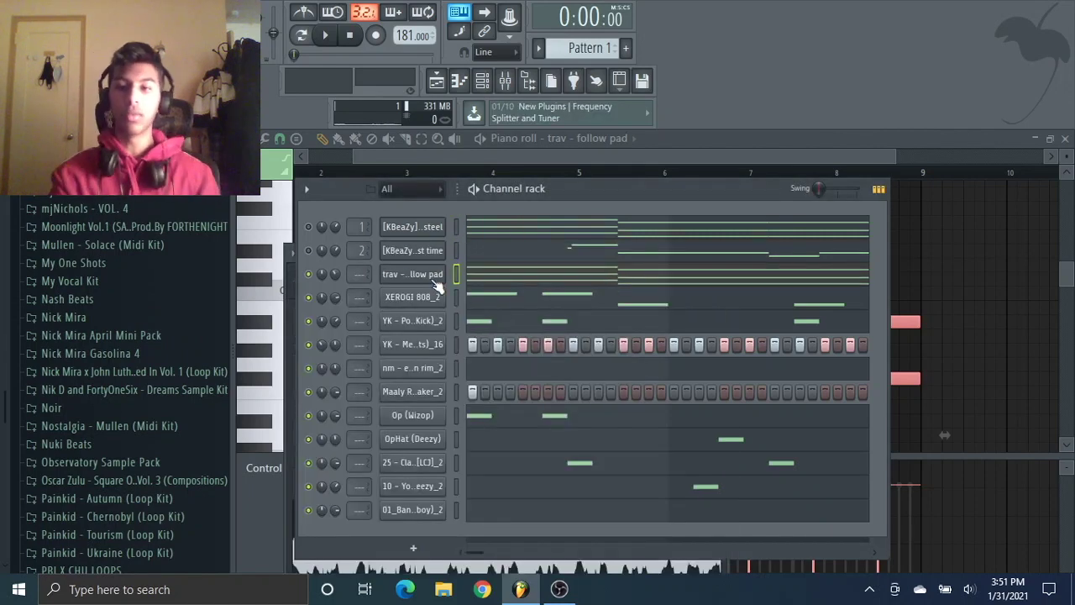
- Rename the first three channels as ethnic vibe - steel, bell - first time and follow pad
middle_click(437, 279)
text(follow pad)
key(Return)
middle_click(429, 250)
text(bell - first time)
right_click(420, 227)
click(487, 244)
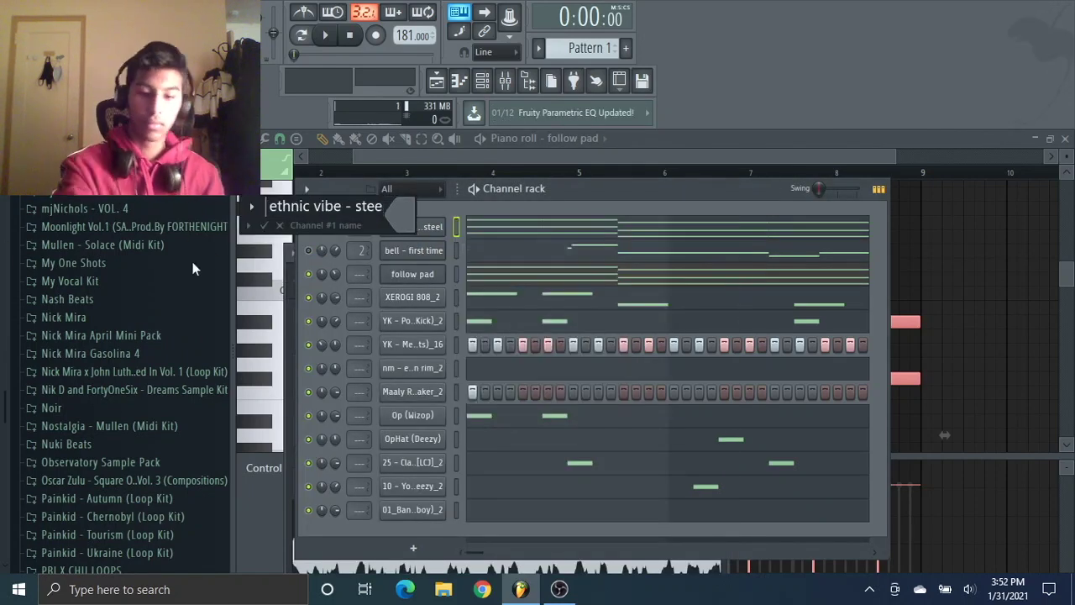
key(Return)
- Start playback with the bell - first time channel unmuted, and solo the ethnic vibe - steel channel
click(309, 250)
click(505, 83)
key(space)
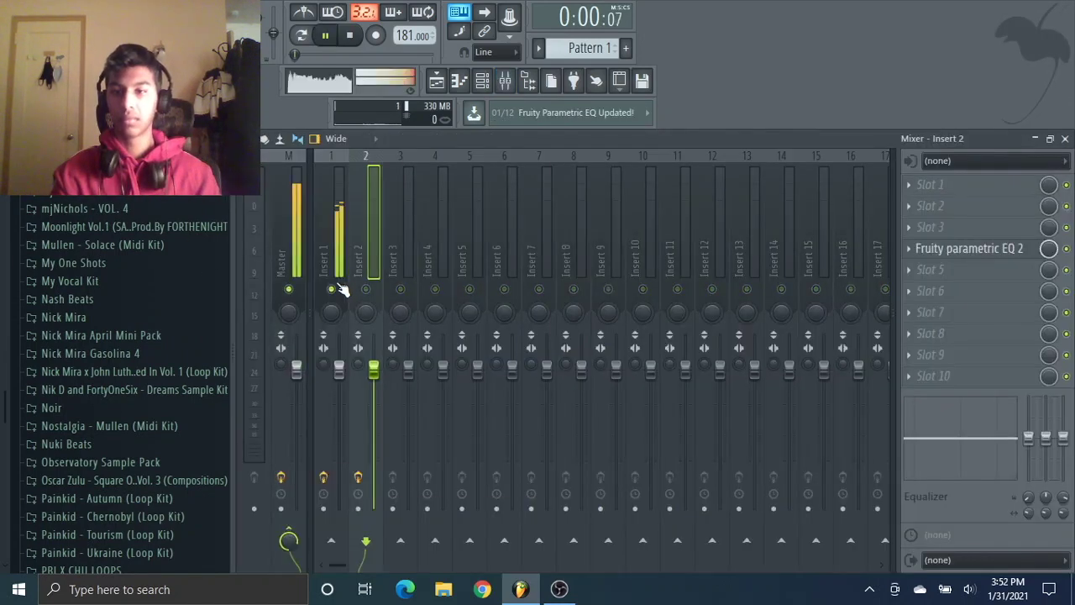
click(339, 287)
key(F6)
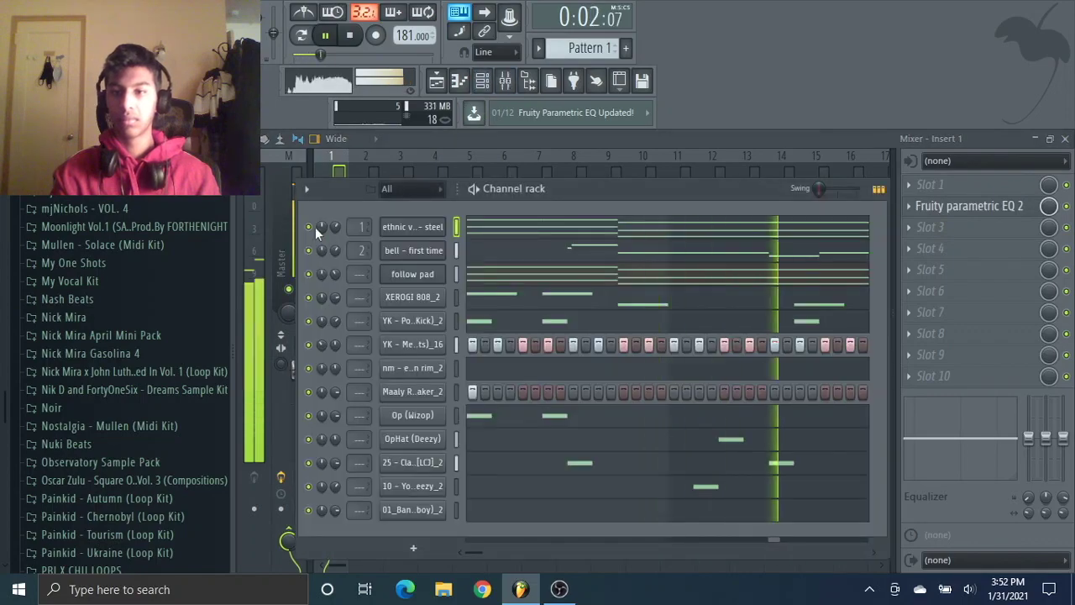
right_click(308, 227)
- Load ValhallaSupermassive into effect slot 4 of mixer track Insert 1
key(F6)
click(332, 252)
click(909, 227)
mouse_move(932, 234)
click(633, 40)
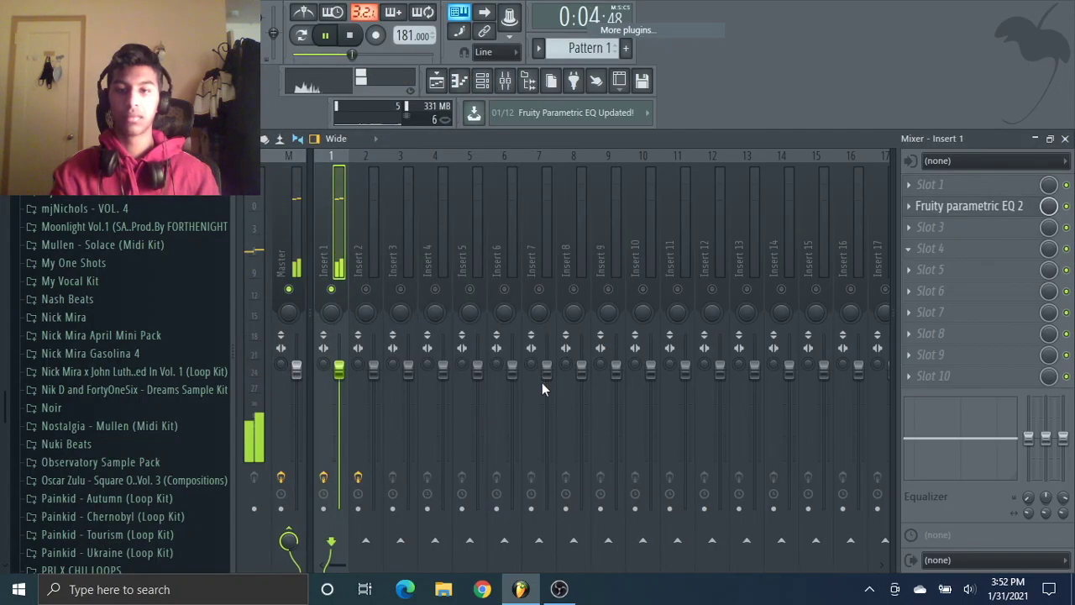
scroll(547, 379, down, 15)
double_click(454, 190)
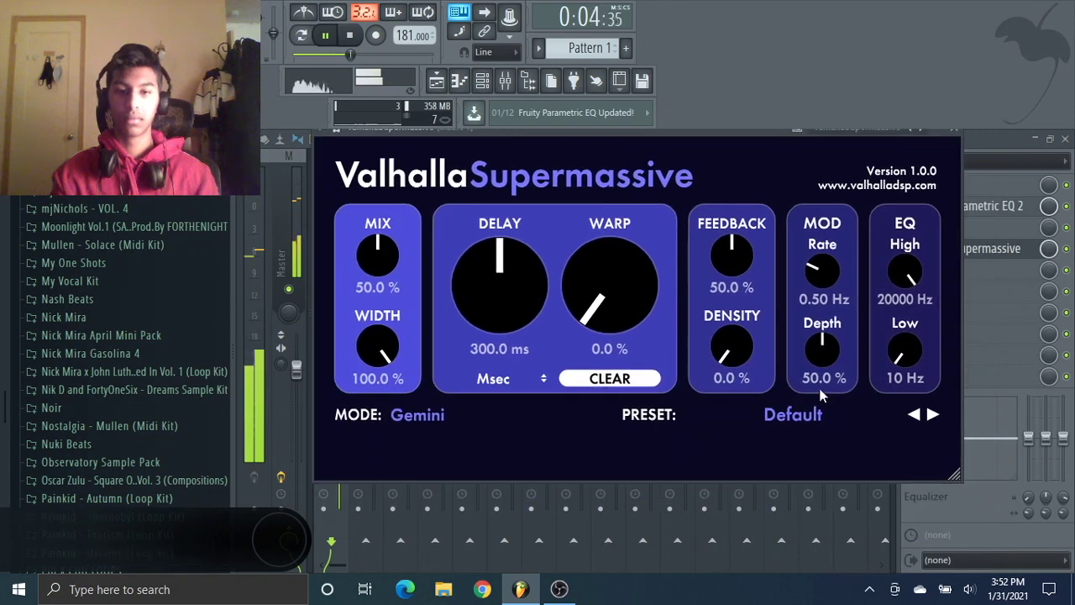
- Choose the medium Forward Reverb preset in ValhallaSupermassive, with the mix at 26.8 % and the low EQ at 1190 Hz
click(813, 412)
mouse_move(828, 342)
mouse_move(937, 323)
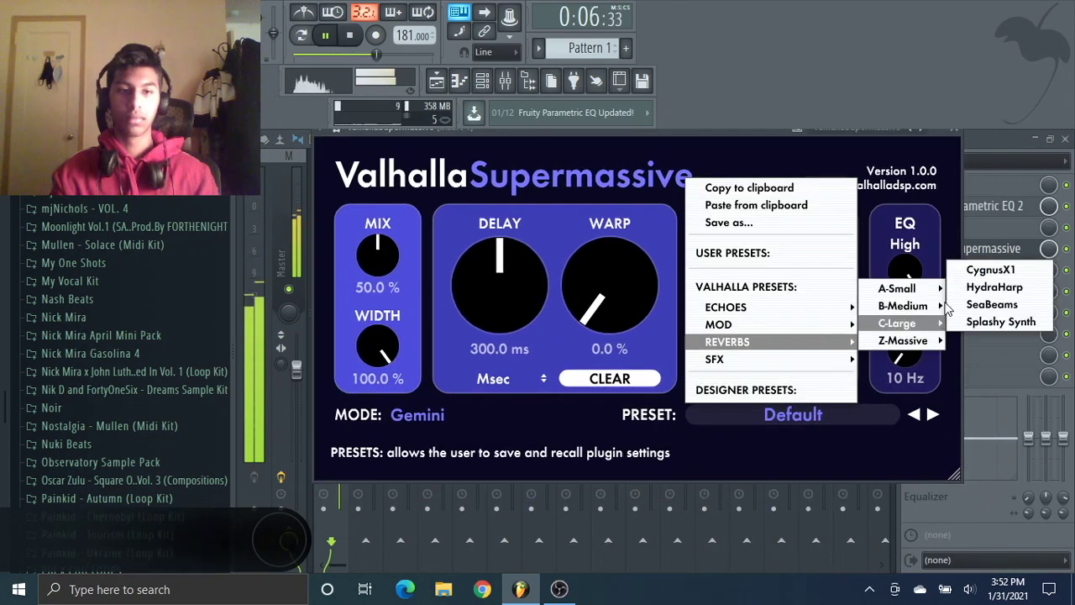
mouse_move(907, 306)
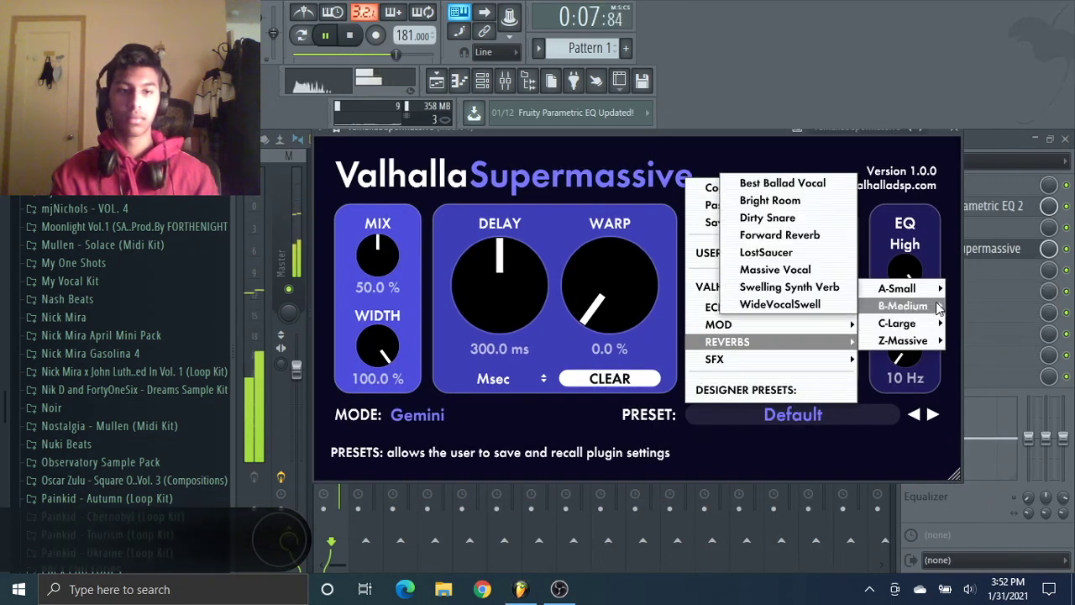
click(798, 236)
drag(369, 247, 391, 266)
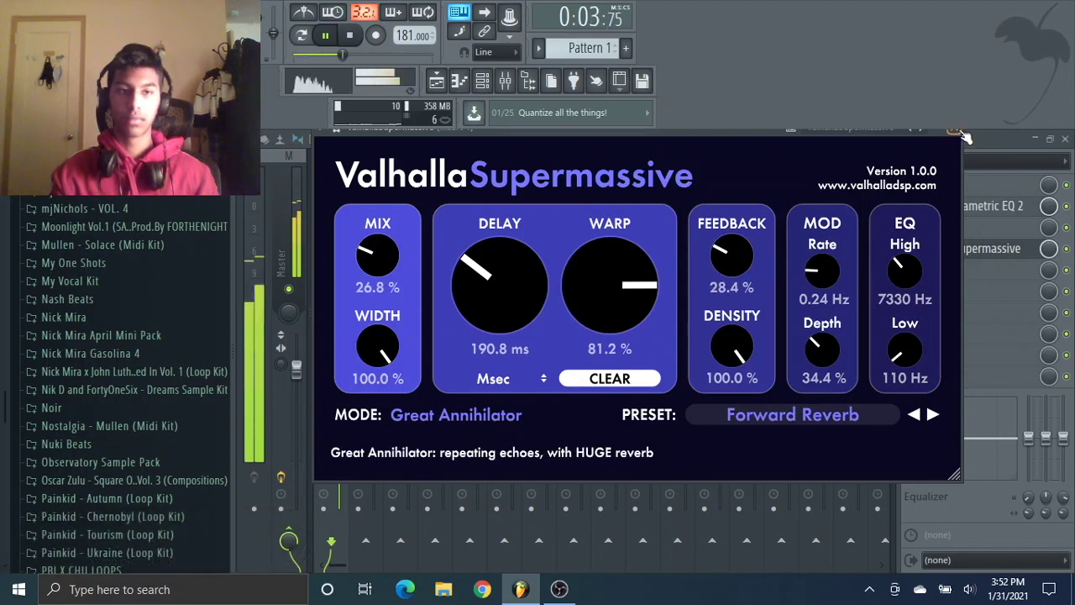
drag(905, 318, 912, 242)
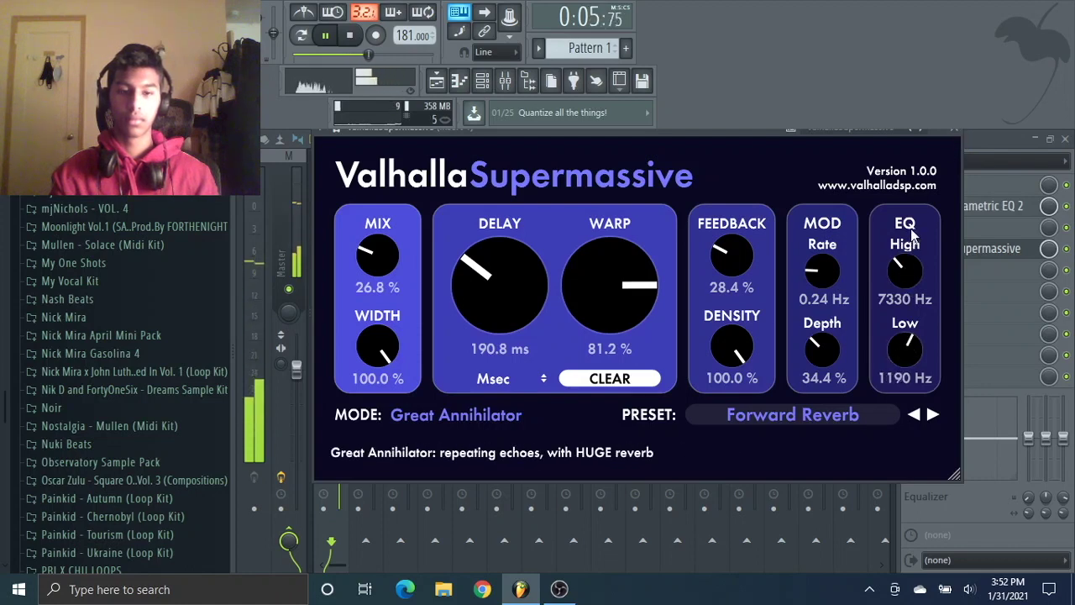
click(955, 131)
- Load Magic Switch into effect slot 3 of Insert 1 and close its window
click(930, 227)
click(613, 29)
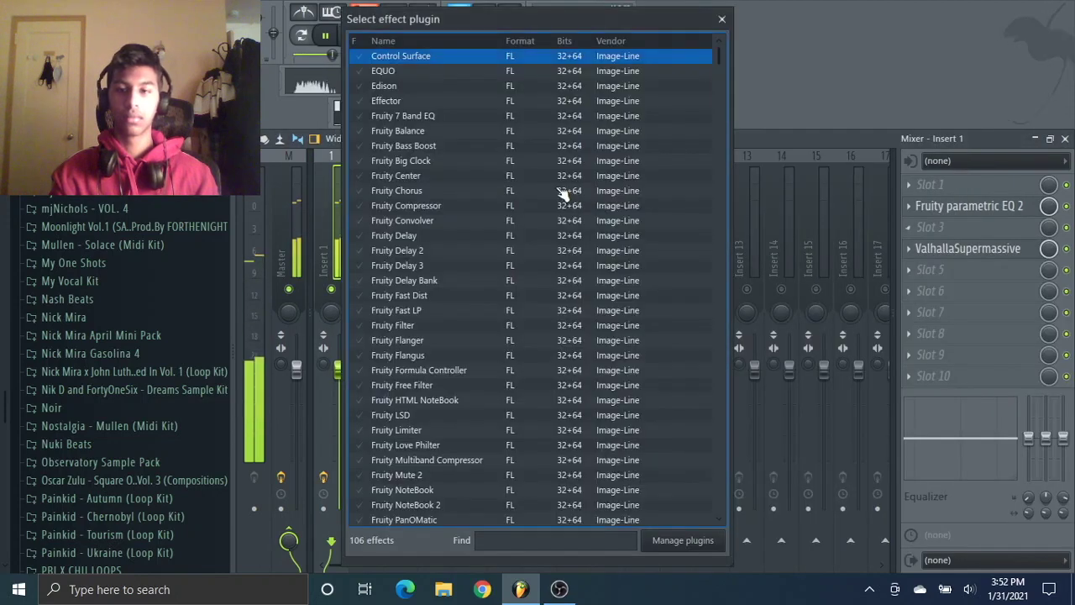
scroll(506, 272, down, 20)
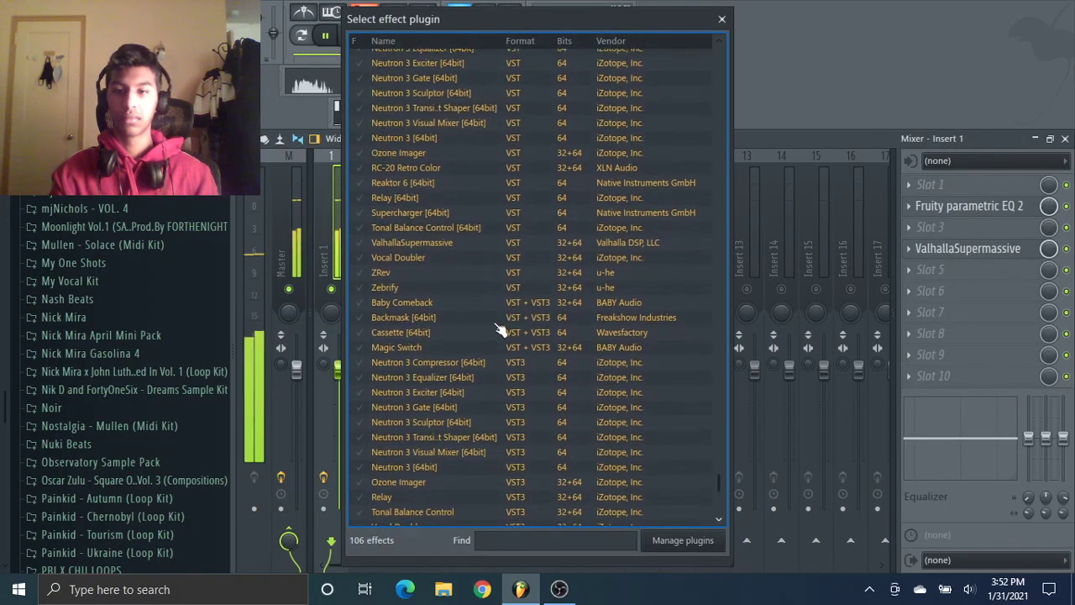
click(445, 345)
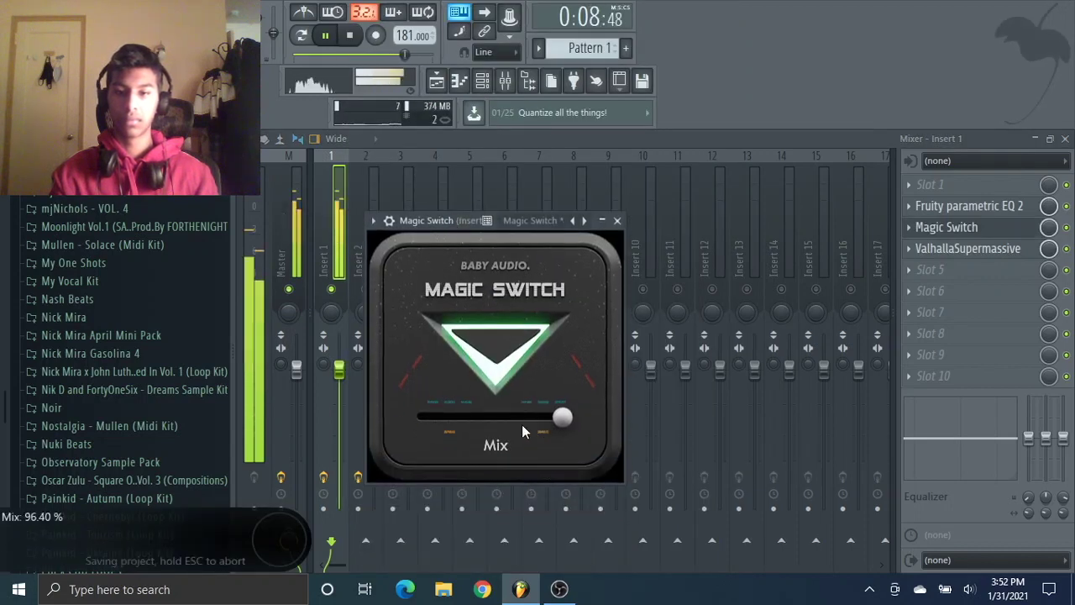
click(618, 221)
- Load Baby Comeback into effect slot 1 of Insert 1
click(960, 207)
click(939, 186)
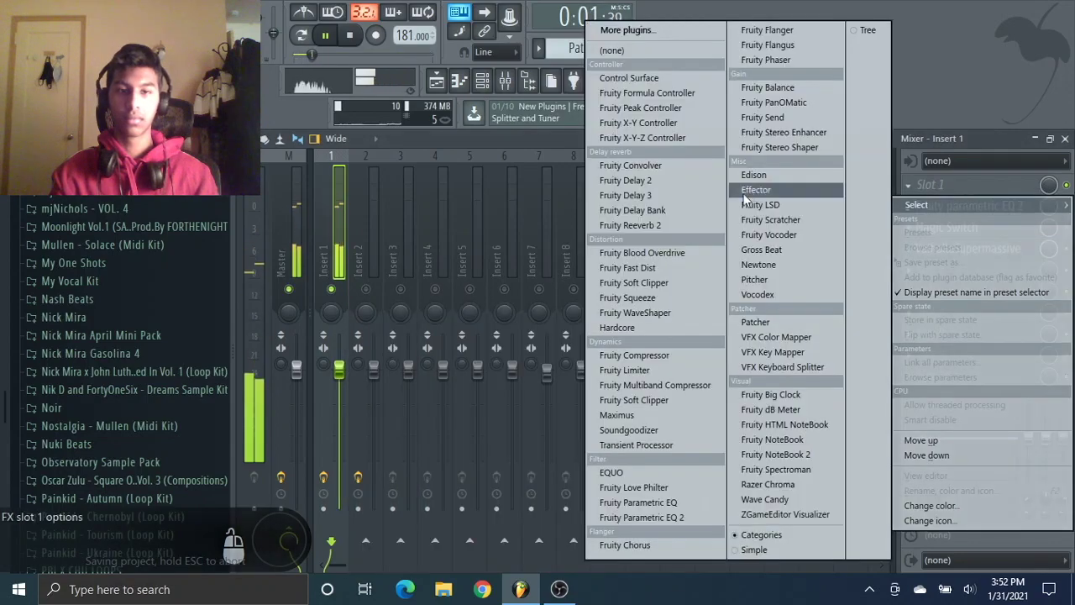
click(673, 35)
scroll(478, 429, down, 15)
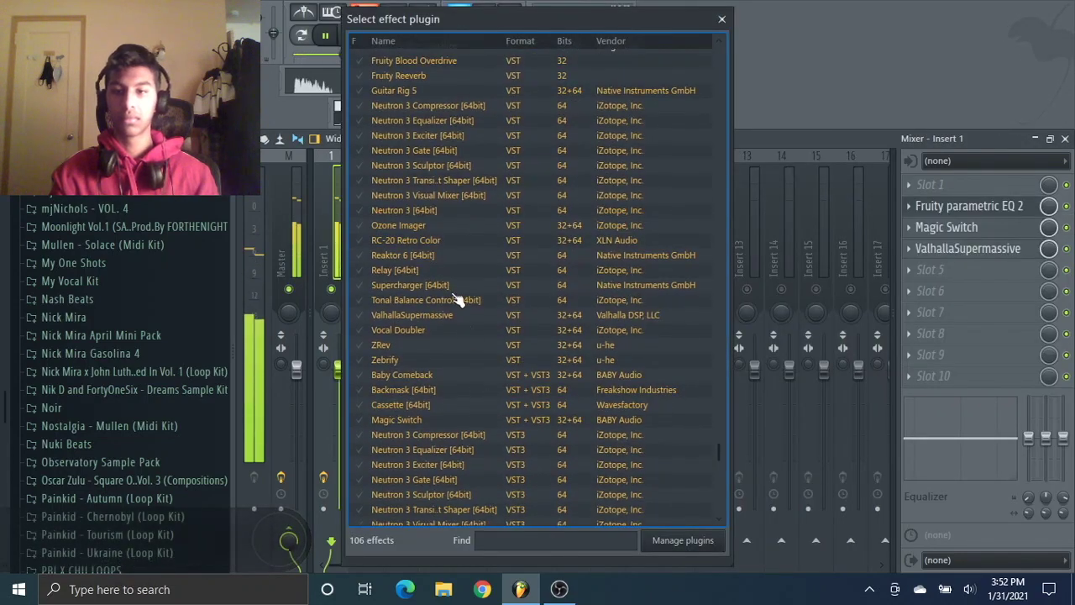
double_click(449, 376)
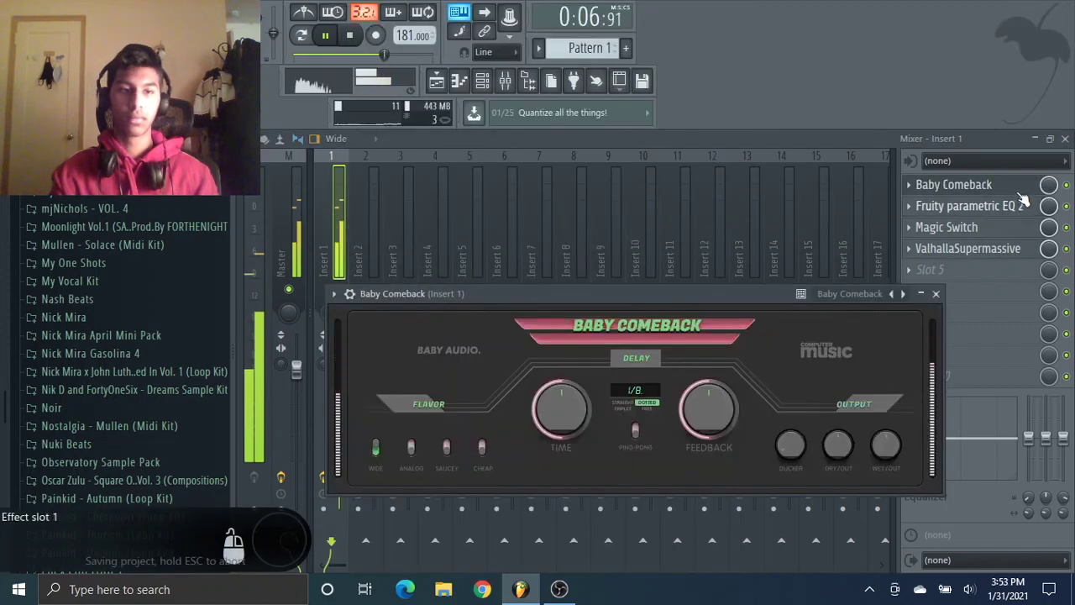
- Set Baby Comeback to a straight 1/8 ping-pong delay with reduced feedback and wet output, and close it
click(1020, 192)
click(1004, 193)
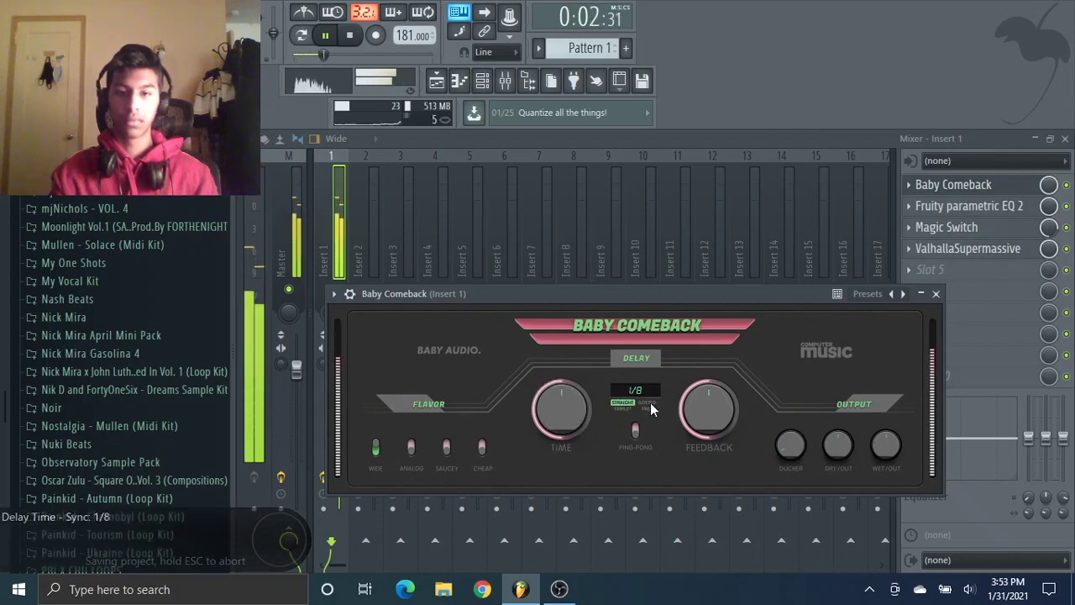
drag(708, 410, 702, 455)
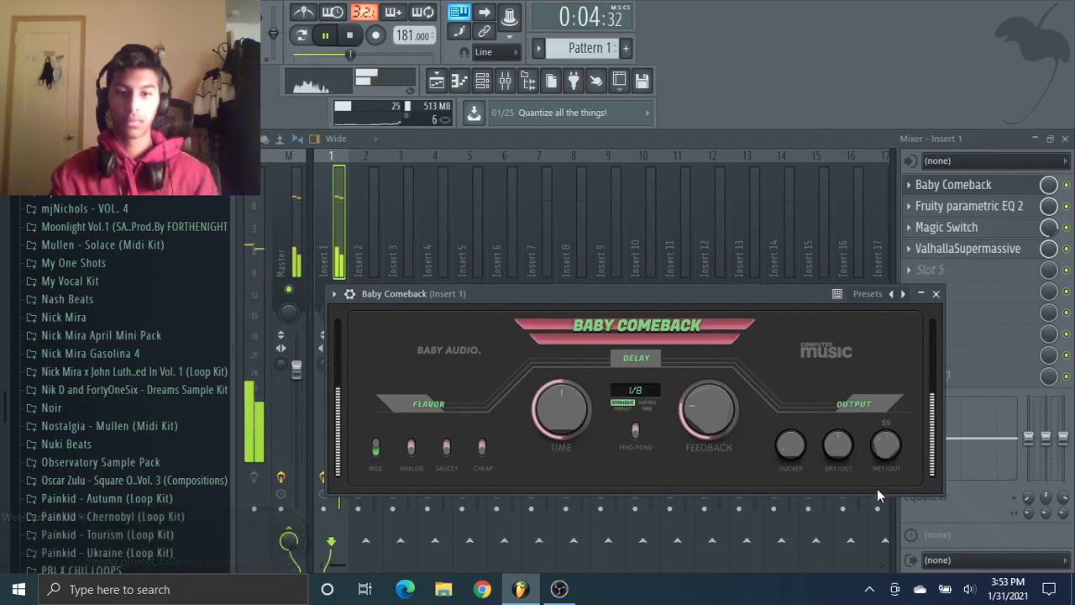
drag(877, 488, 869, 510)
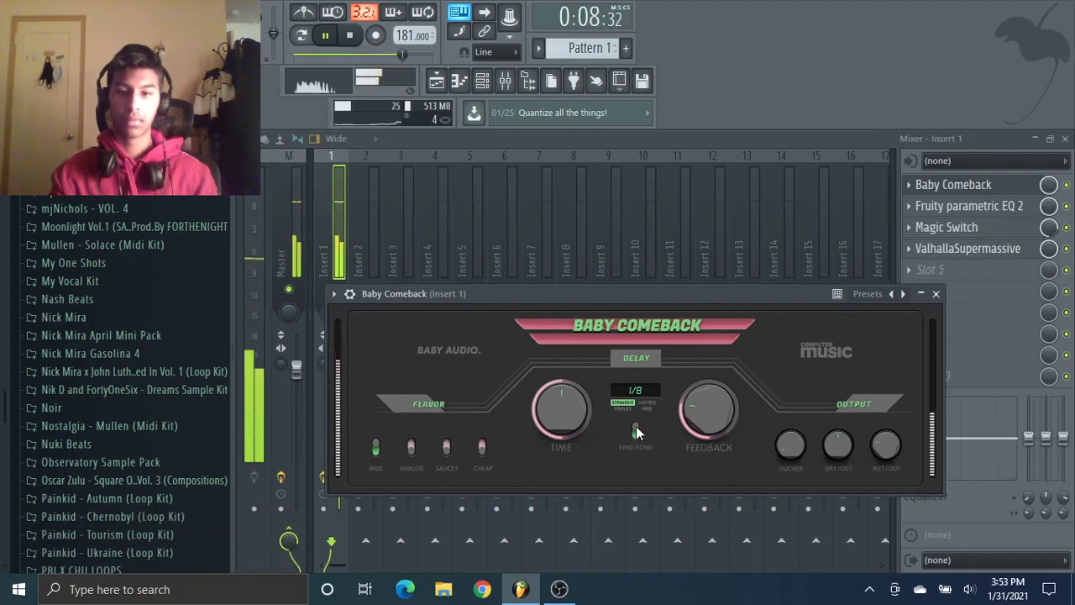
click(935, 294)
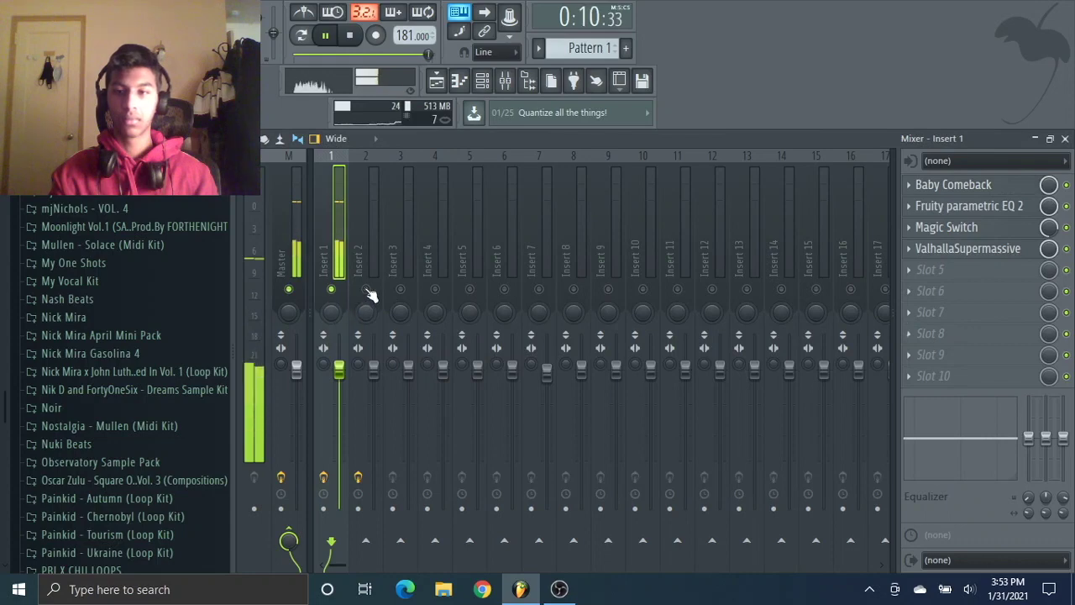
- Route the follow pad channel to mixer track 3 and unmute the bell - first time channel
click(469, 88)
click(478, 88)
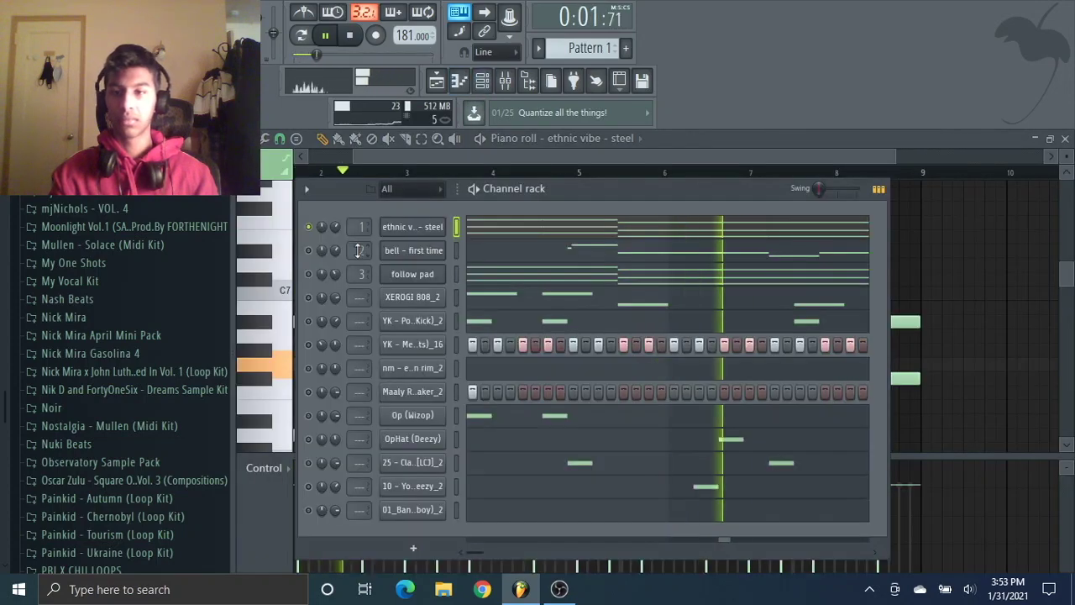
click(309, 251)
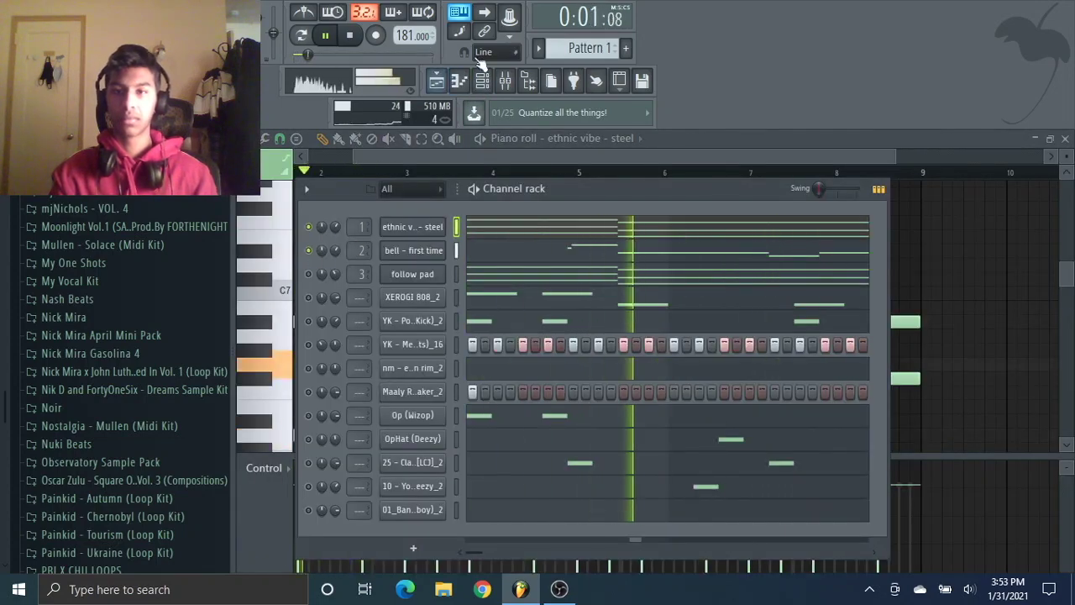
- Bring up the mixer track state file options for Insert 1
click(504, 81)
right_click(338, 219)
mouse_move(428, 221)
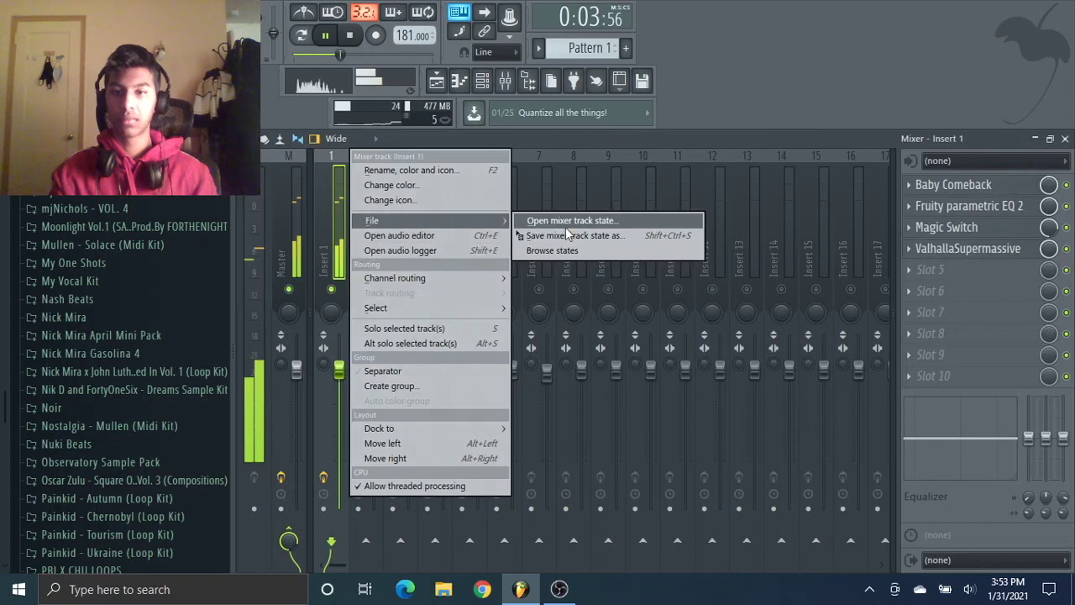
- Lower the volume of Insert 1 slightly and open its ValhallaSupermassive effect
click(342, 342)
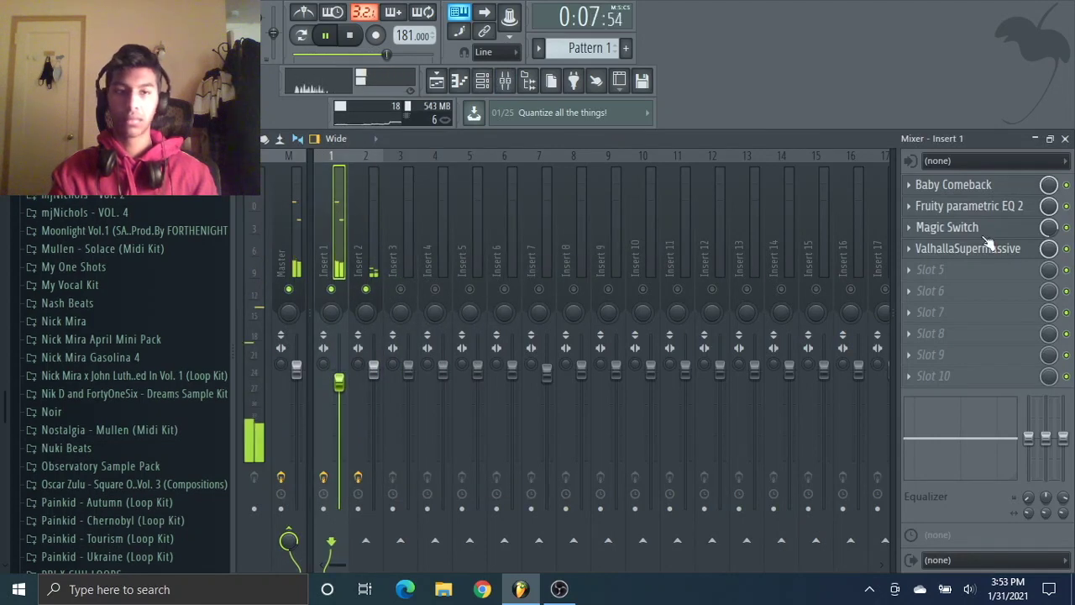
click(968, 248)
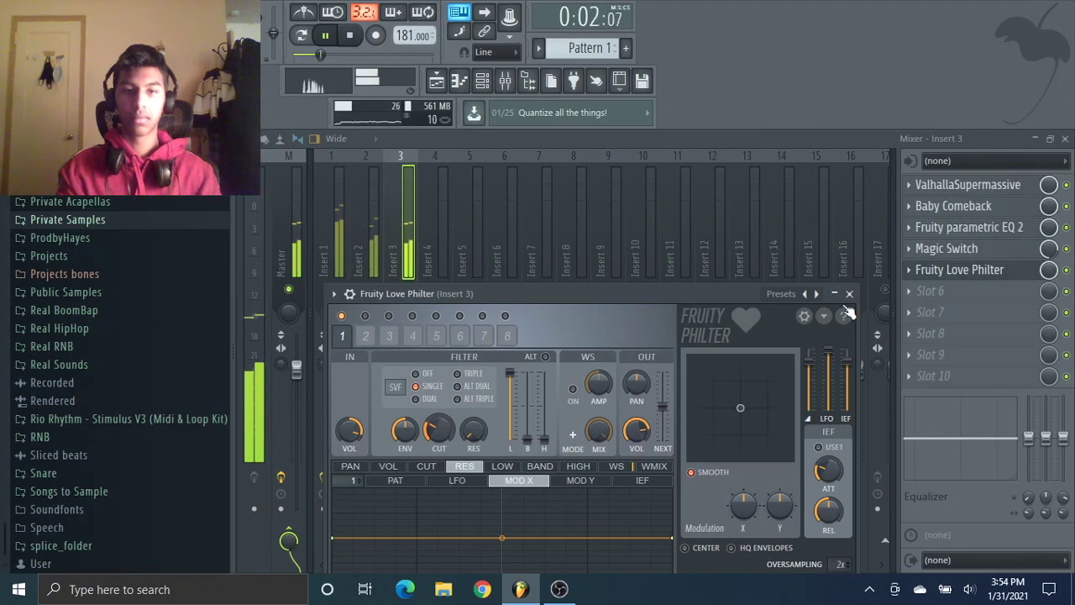
- Close Fruity Love Philter on Insert 3 and view the follow pad notes in the piano roll
click(849, 294)
click(482, 80)
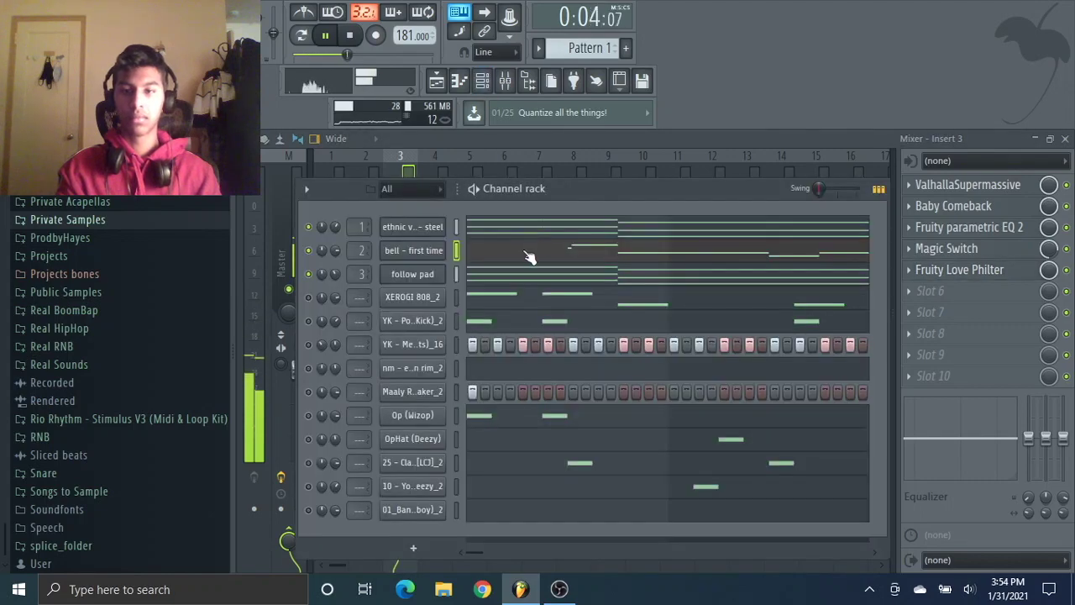
click(495, 276)
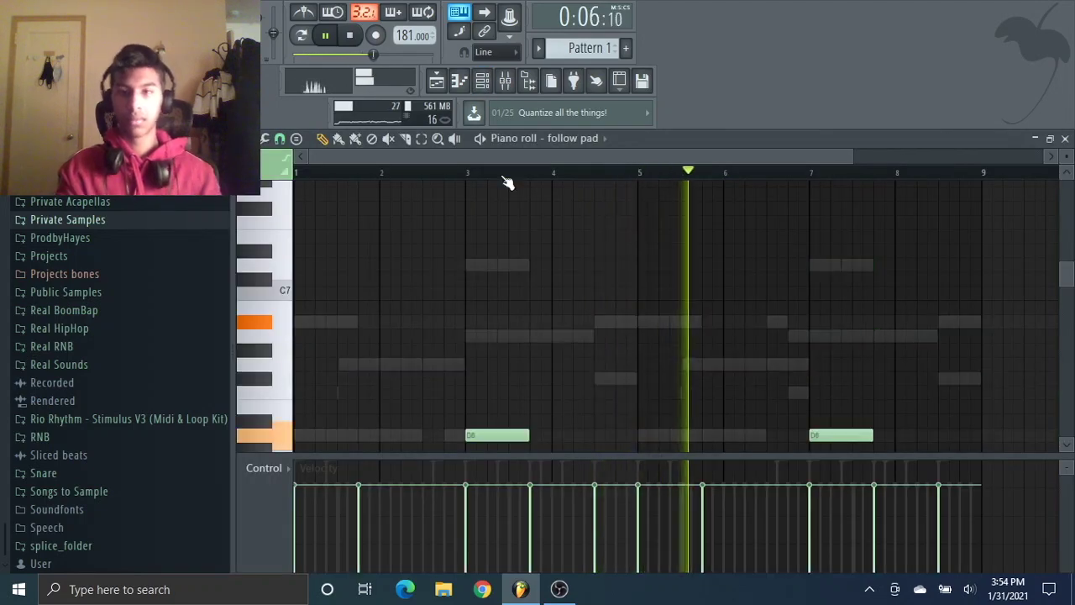
- Load Fruity parametric EQ 2 into effect slot 7 of mixer track Insert 3
click(507, 80)
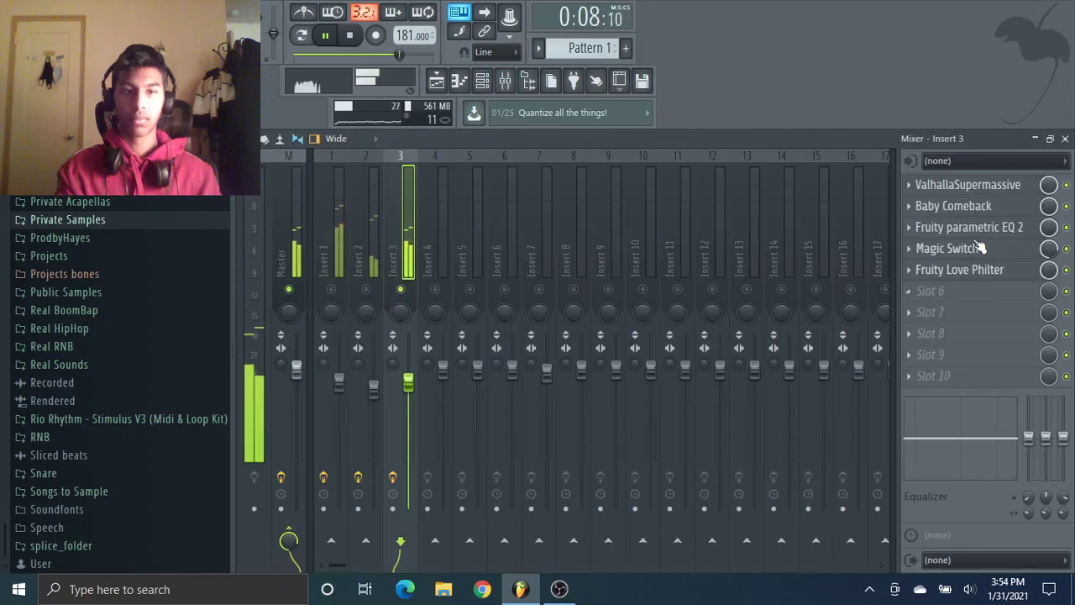
click(955, 313)
click(681, 520)
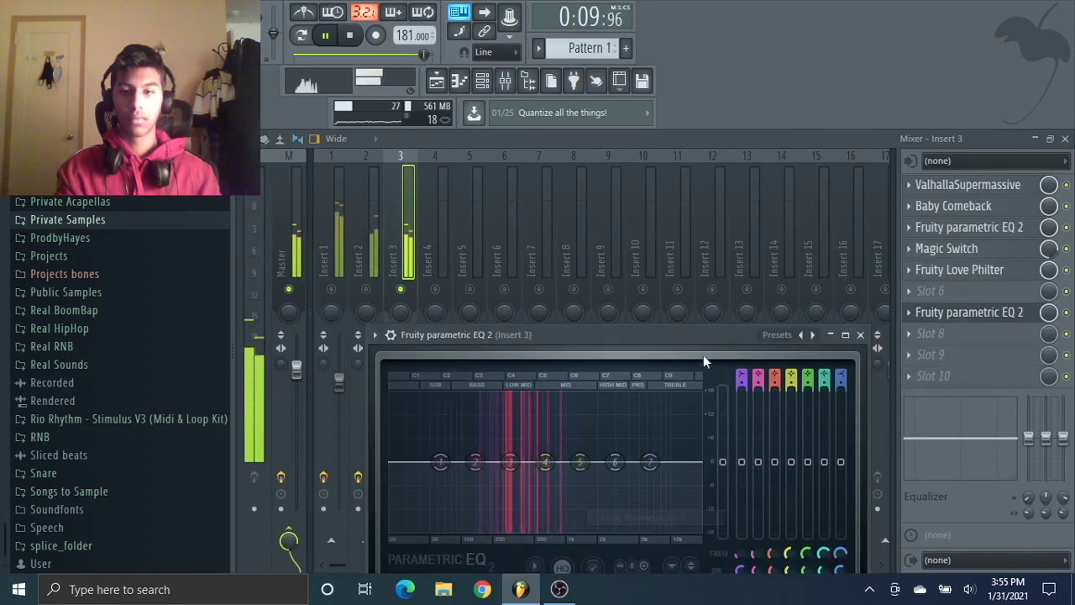
- Apply the 30Hz + 18kHz cut preset to the new EQ, move both cutoffs inward to narrow the band, and close it
click(830, 335)
click(847, 364)
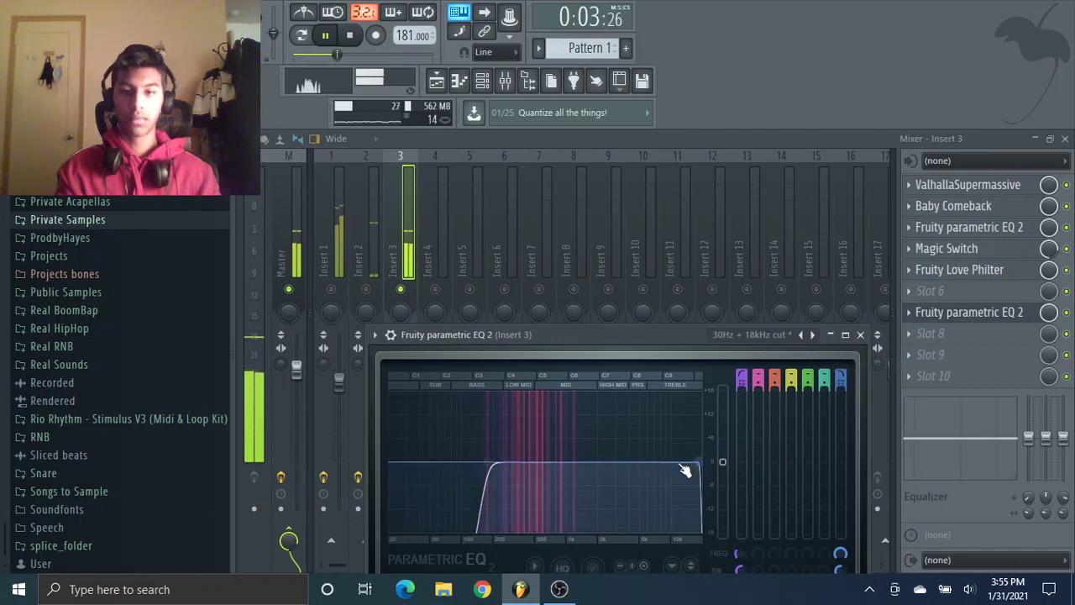
drag(684, 469, 592, 462)
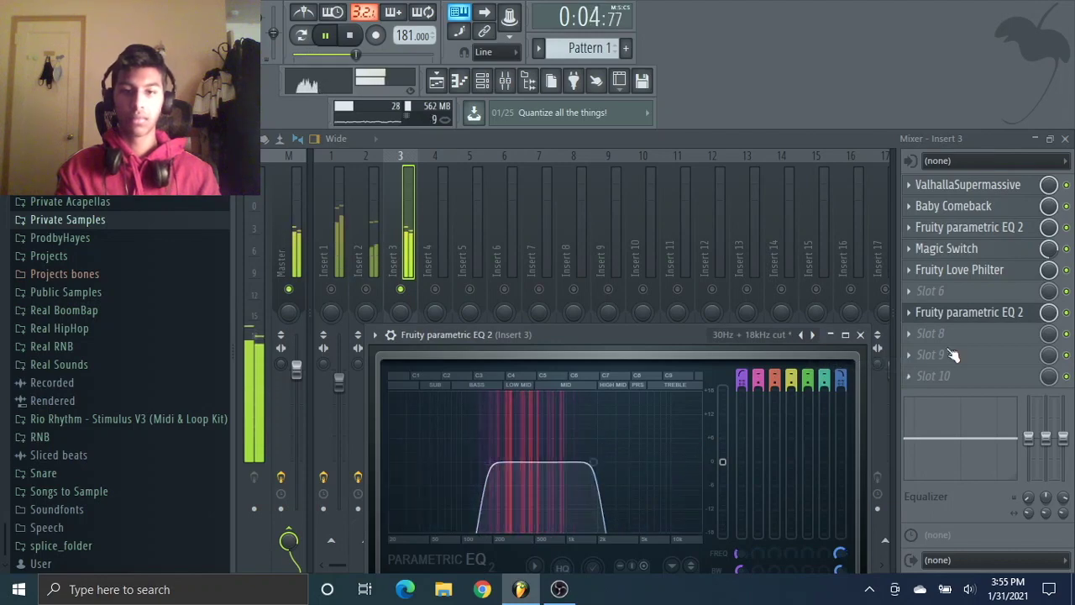
click(862, 335)
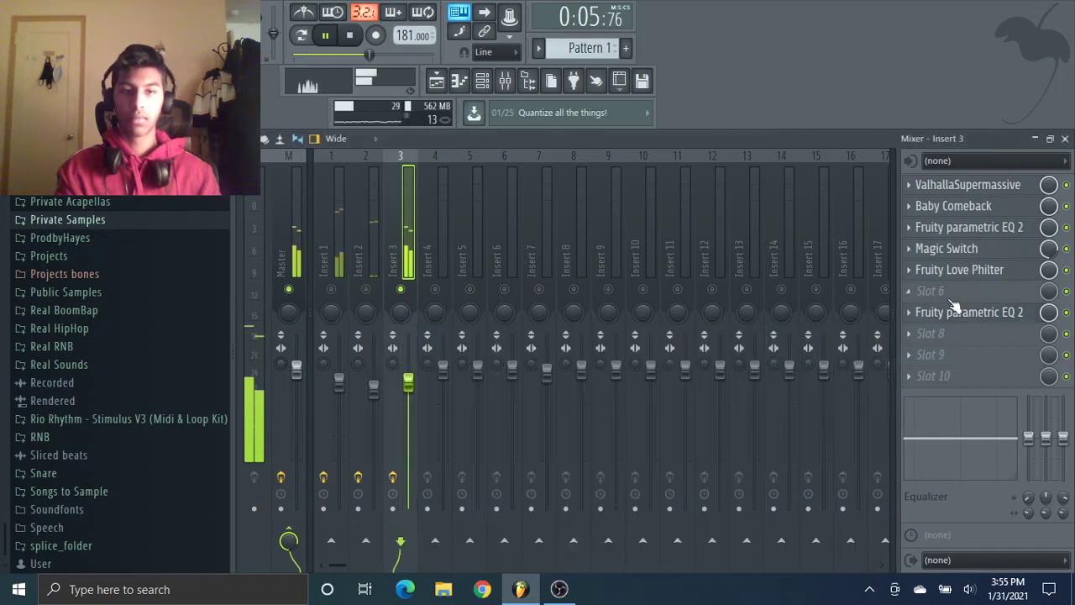
- Set the feedback to 48 % and the mix to 36.8 % in ValhallaSupermassive on Insert 3
click(1003, 189)
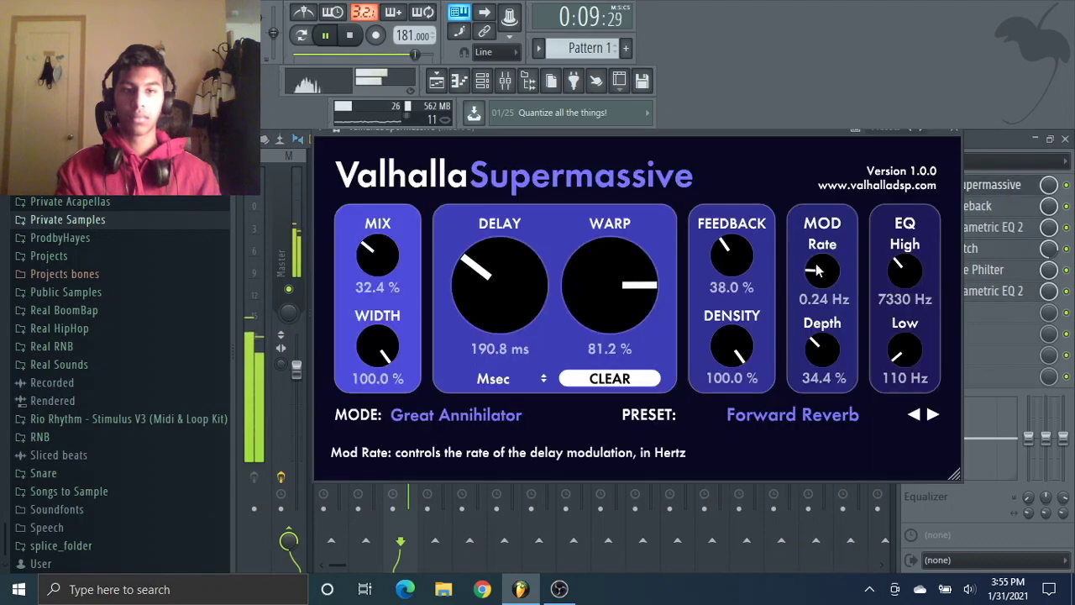
drag(708, 253, 674, 245)
drag(376, 251, 379, 239)
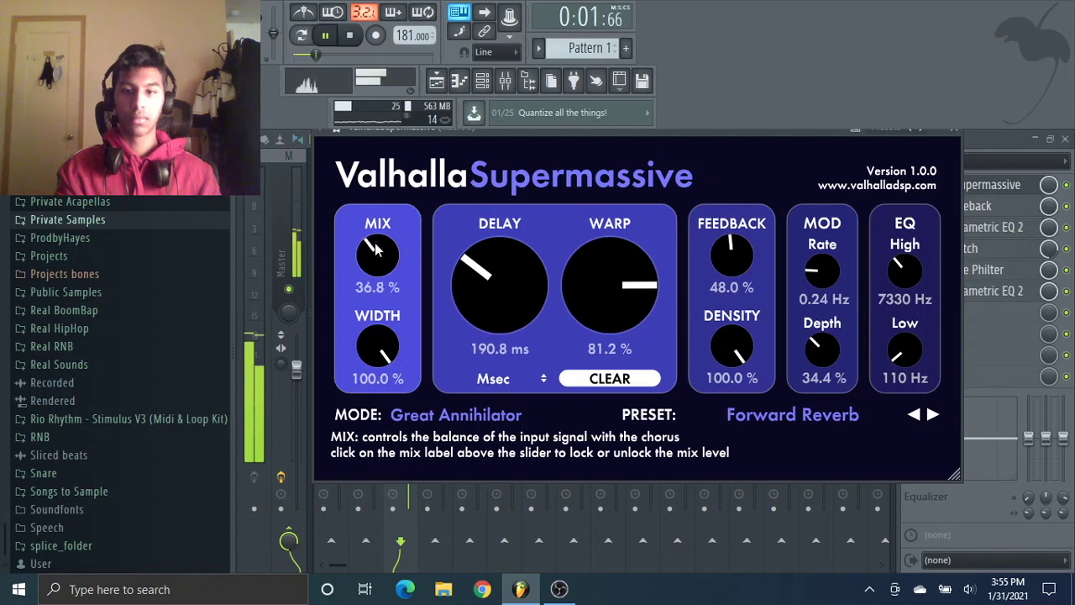
- Unsolo Insert 3, lower its volume slightly and return to the channel rack
right_click(411, 288)
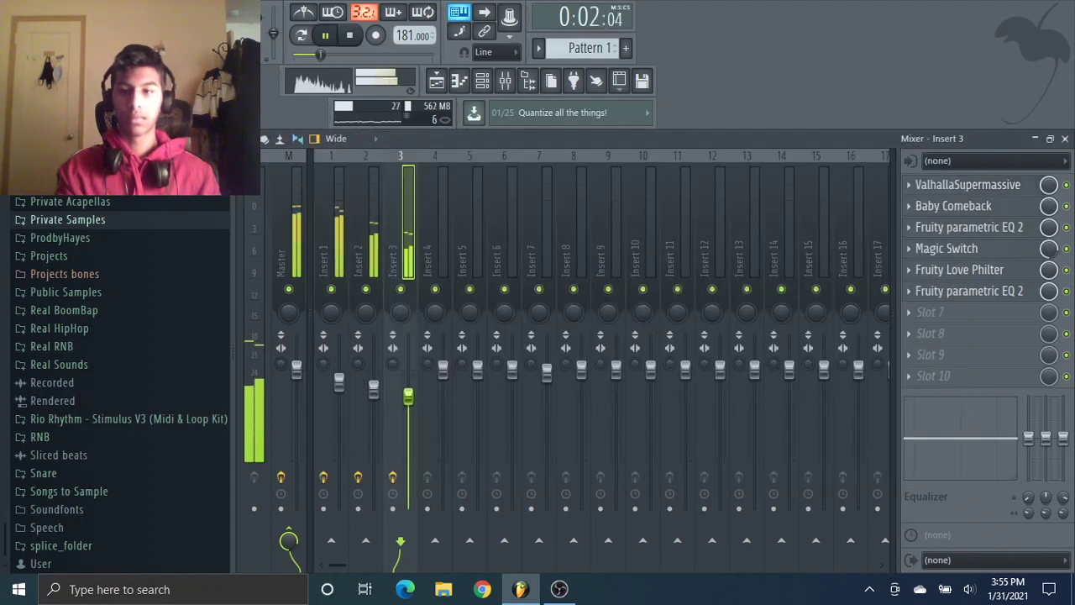
click(482, 81)
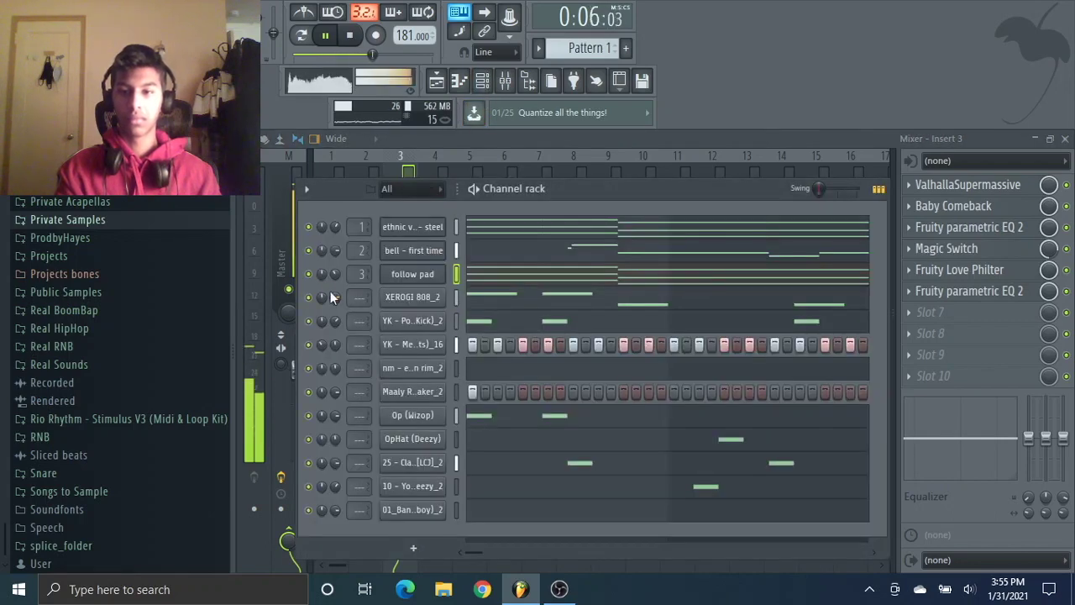
- Review the follow pad's notes in the piano roll and check the pad against the other channels in the channel rack
click(585, 282)
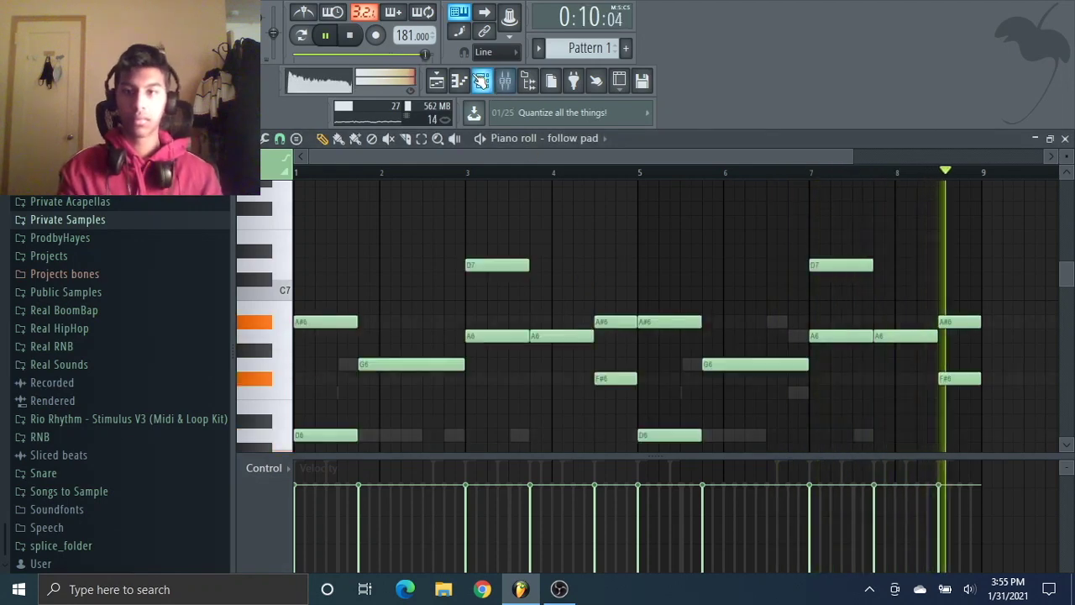
click(482, 81)
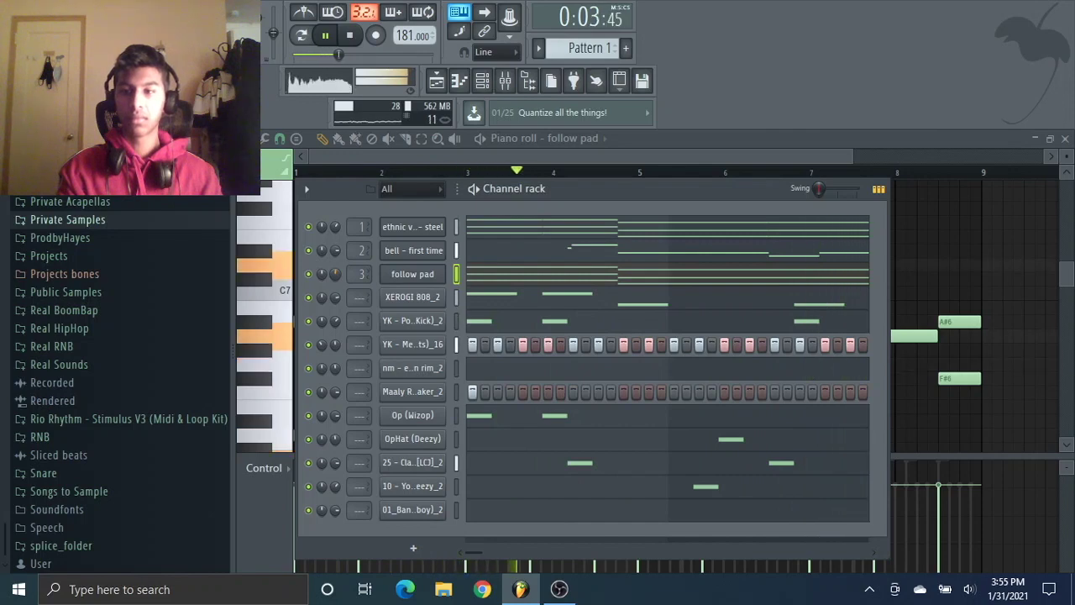
scroll(125, 307, up, 3)
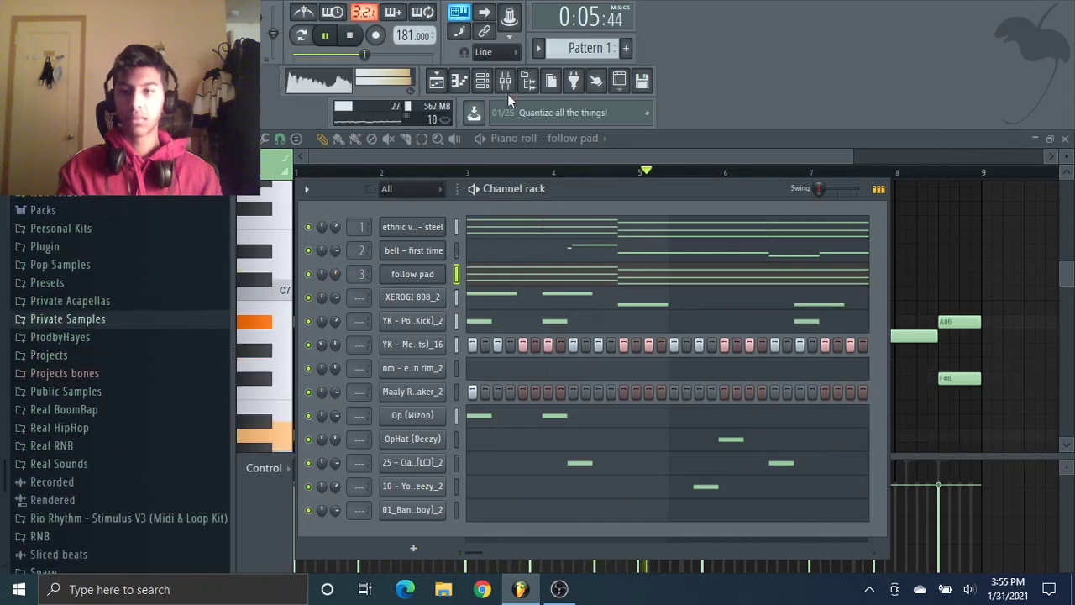
click(309, 274)
scroll(161, 297, up, 4)
scroll(155, 336, down, 4)
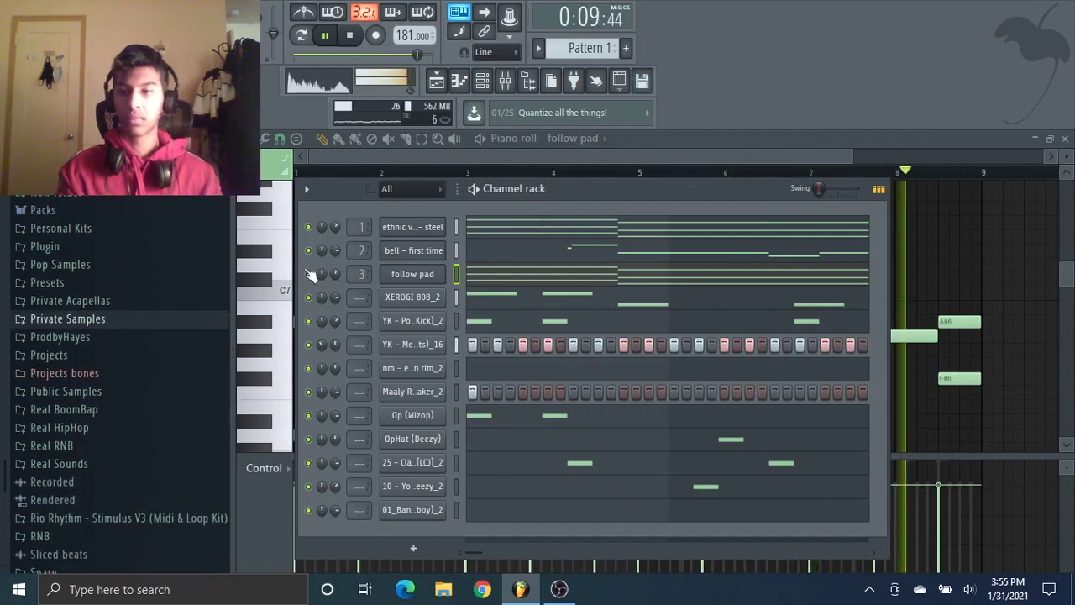
- Browse the Private Samples folder to the Noah Mejia - Ionized (One Shot Kit) and open its pitch bend folder
click(161, 318)
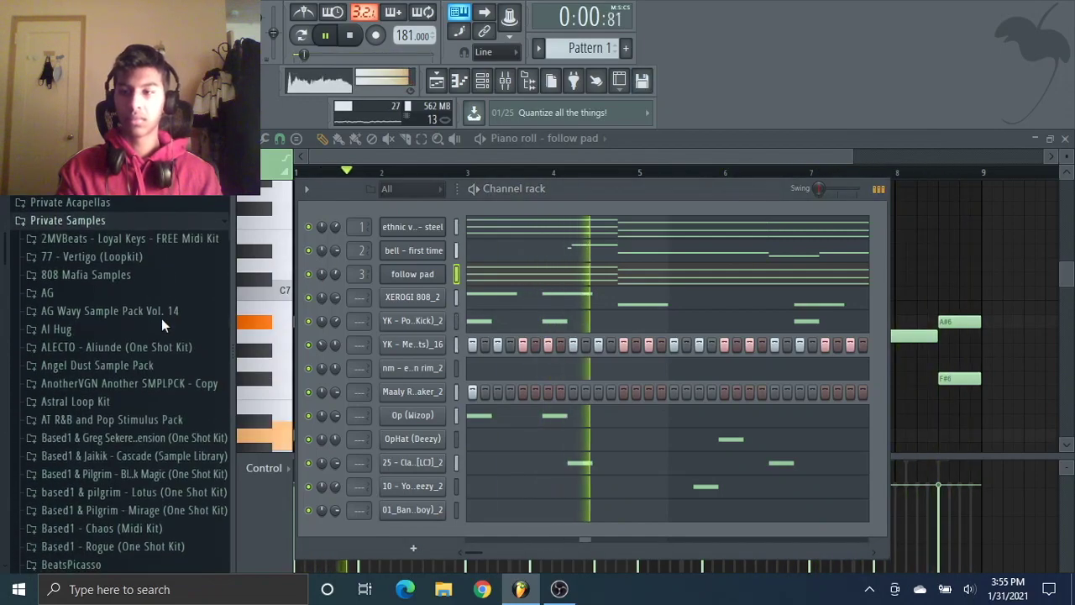
scroll(161, 318, down, 20)
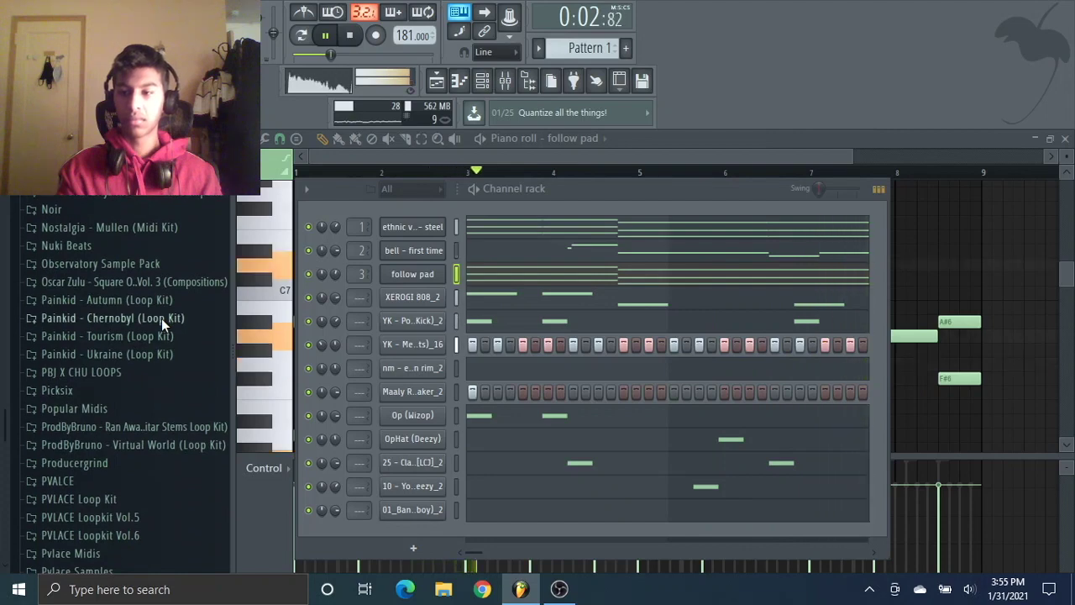
scroll(162, 319, down, 6)
scroll(161, 318, up, 4)
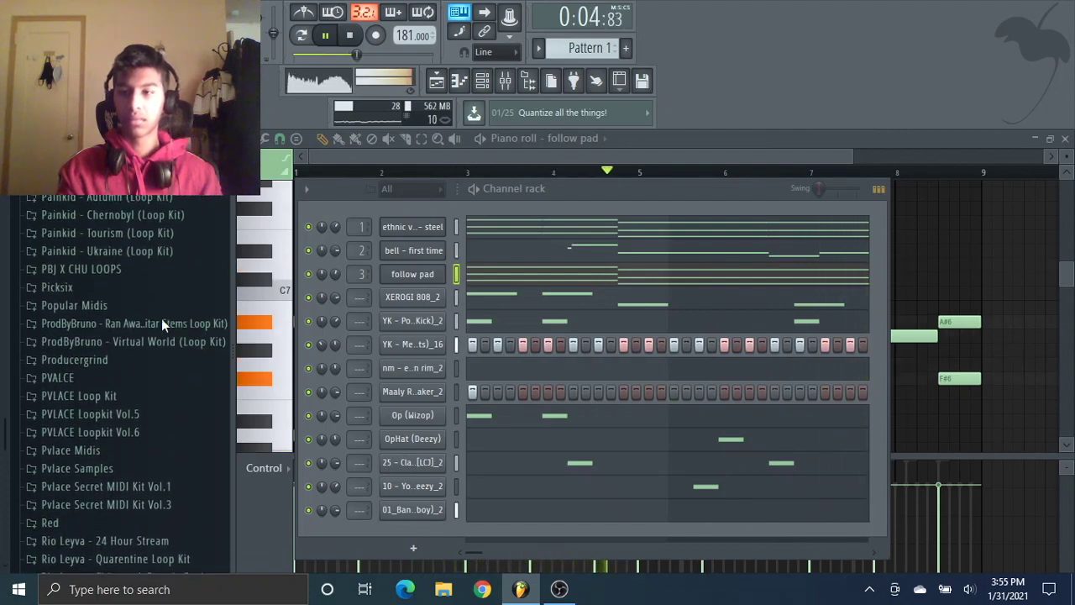
scroll(161, 319, up, 6)
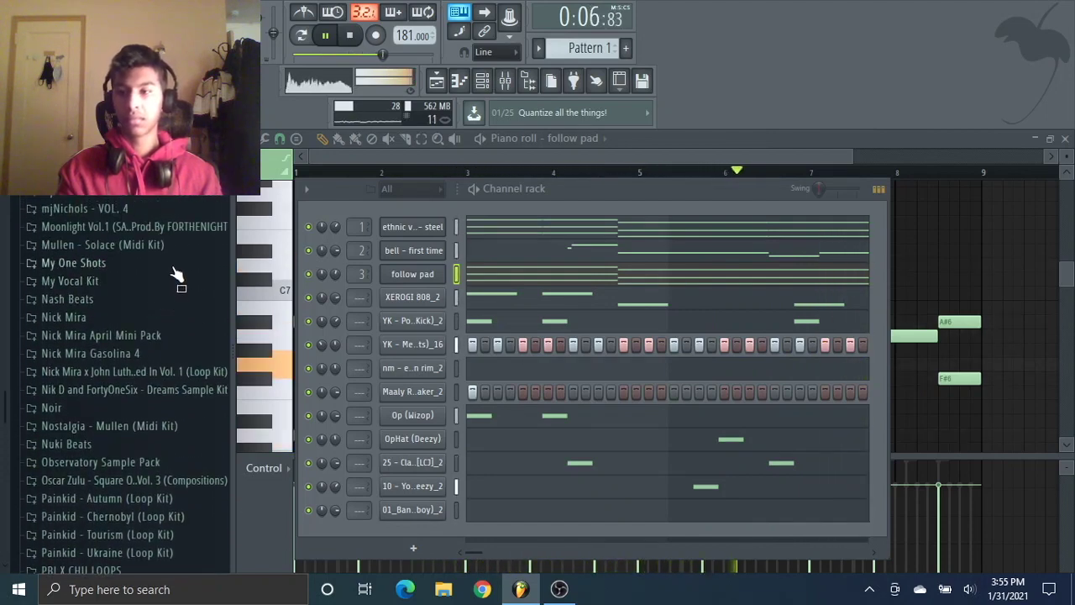
scroll(176, 277, down, 3)
scroll(168, 282, up, 3)
click(166, 277)
scroll(166, 275, down, 3)
scroll(168, 275, up, 3)
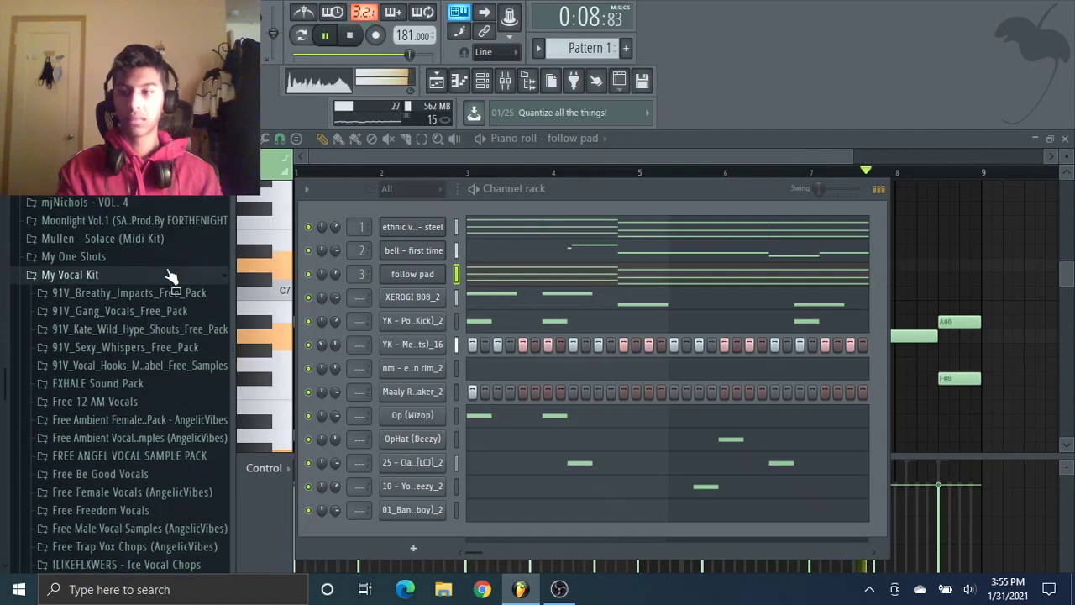
scroll(168, 277, down, 15)
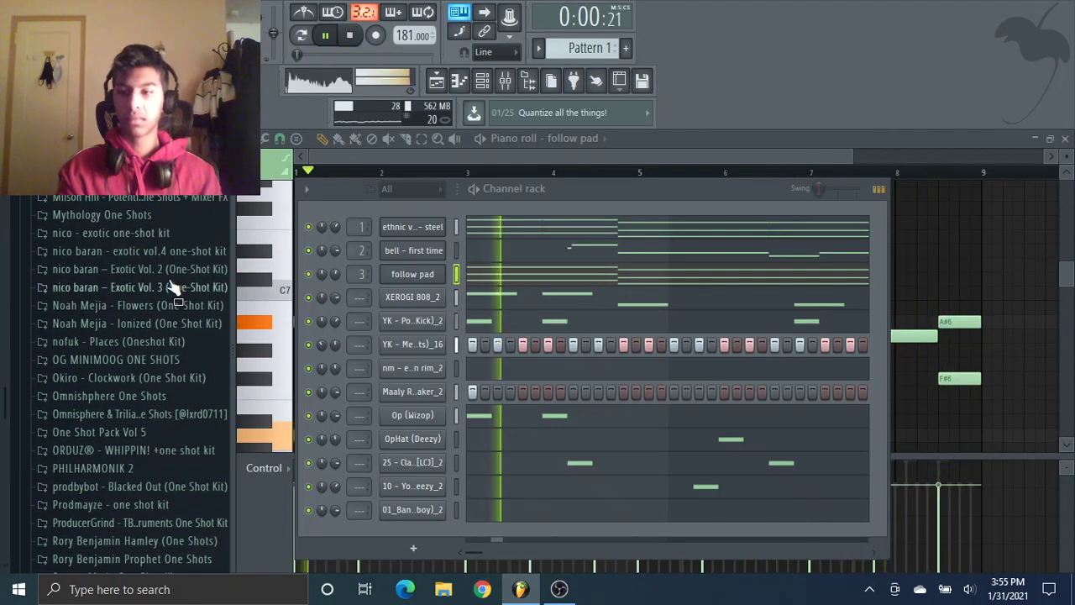
click(166, 323)
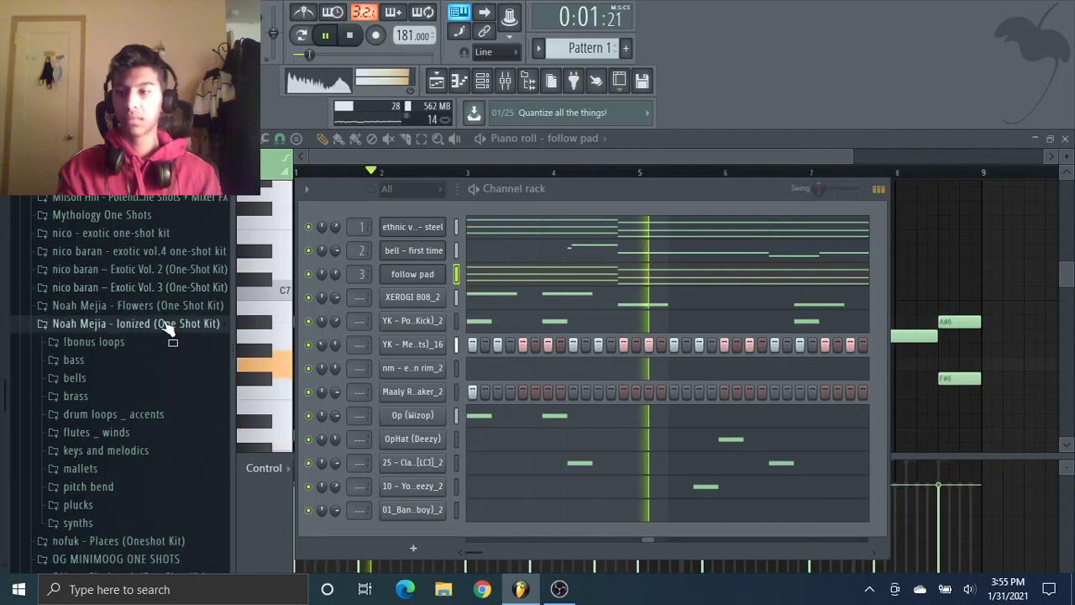
click(155, 489)
- Add a sampler channel below follow pad, trying noah - slapper and noah - goolagoon before loading noah - flavored
key(space)
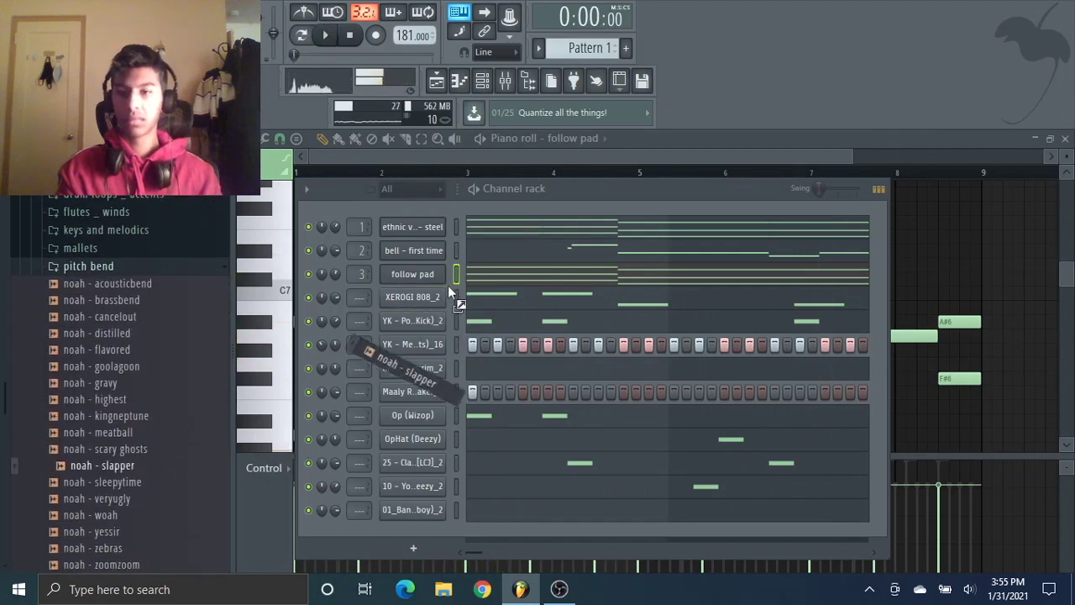
drag(448, 285, 436, 284)
key(space)
drag(120, 368, 391, 319)
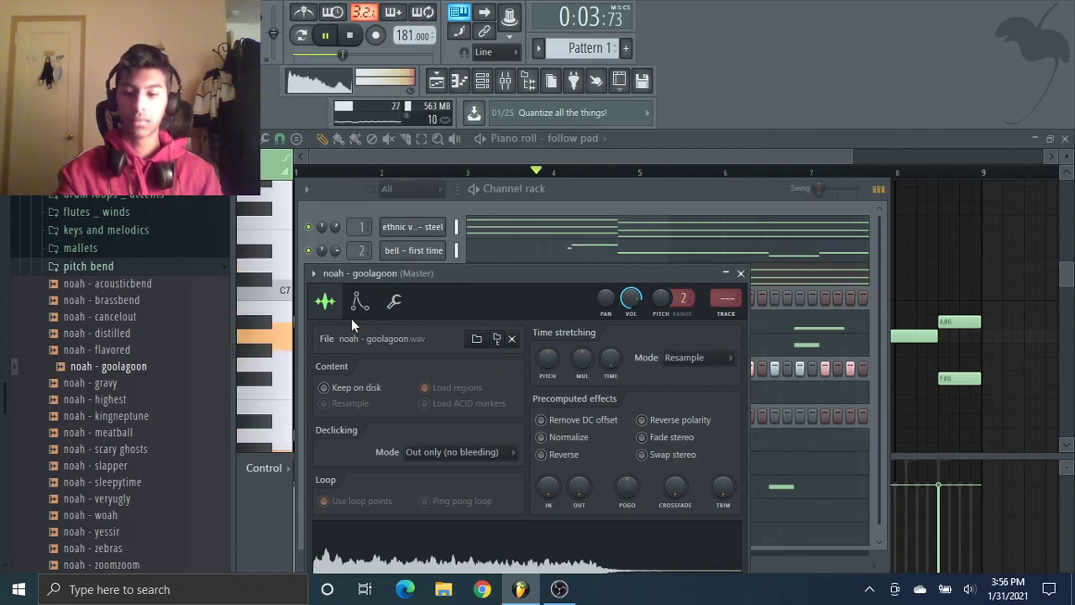
drag(101, 349, 551, 352)
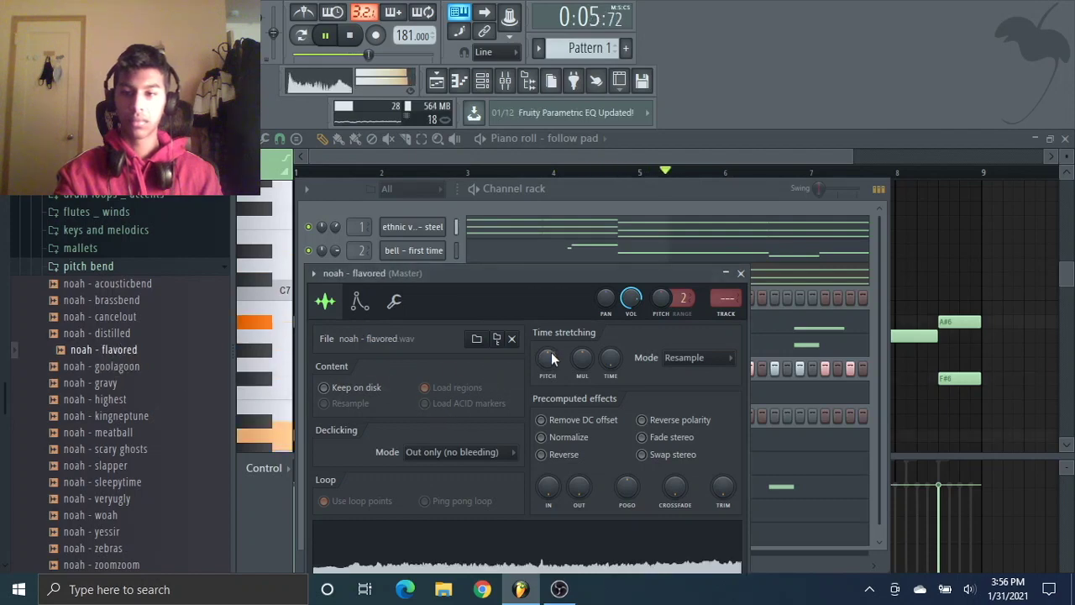
- Duplicate the noah - flavored A5 and F5 notes and the slide note from bars 1–4 into bars 5–8
click(575, 435)
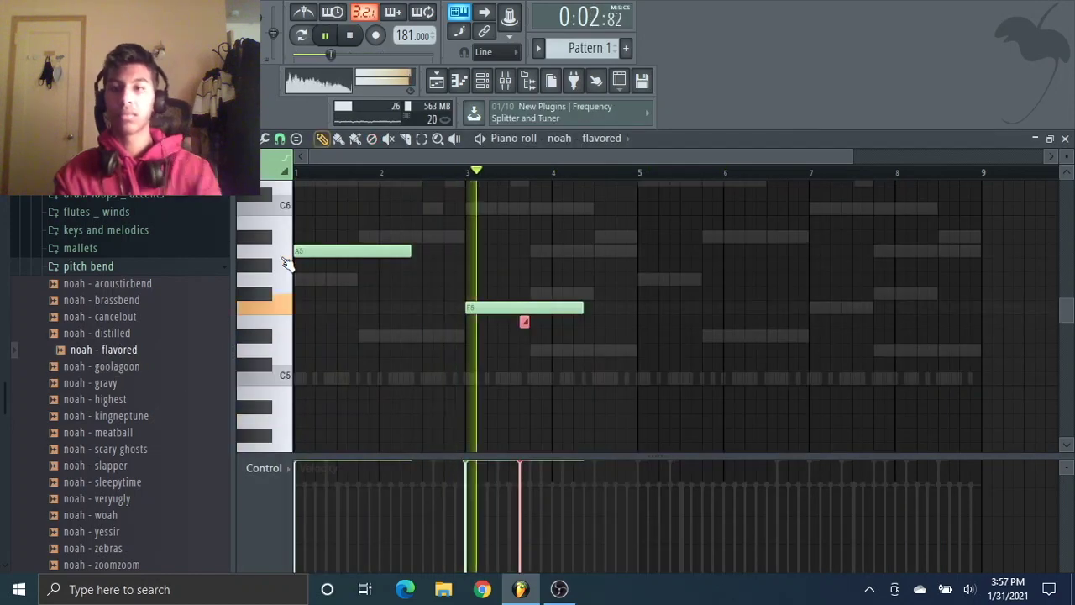
drag(621, 352, 310, 229)
key(space)
key(space)
key(ctrl+b)
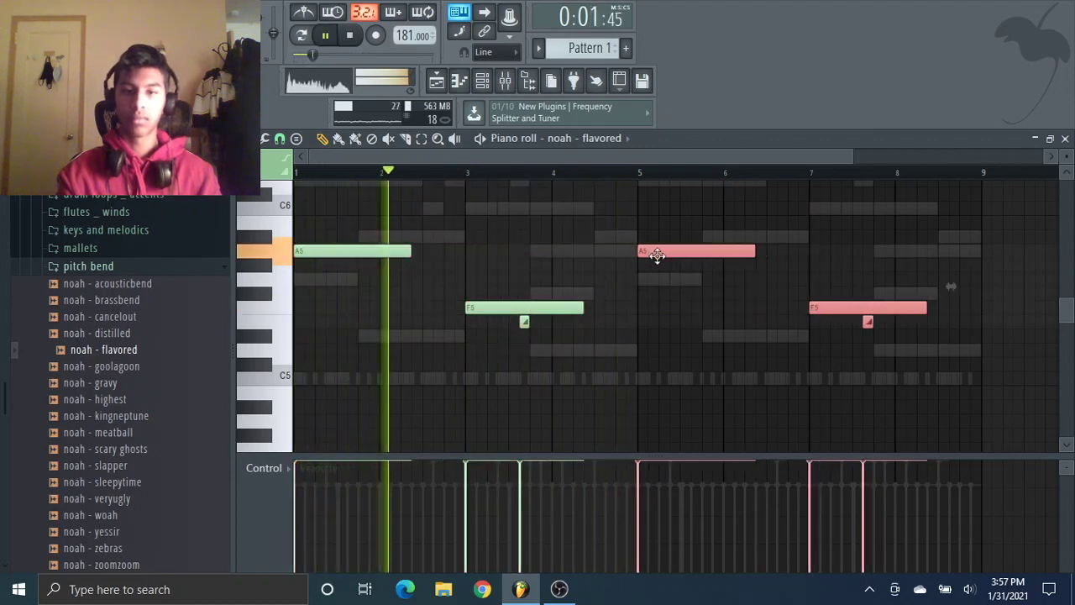
- Raise the duplicated F5 note at bar 7 to C6 and delete its accompanying slide note
drag(826, 336, 909, 348)
key(shift+Up)
key(shift+Up)
key(shift+Up)
key(shift+Up)
key(shift+Up)
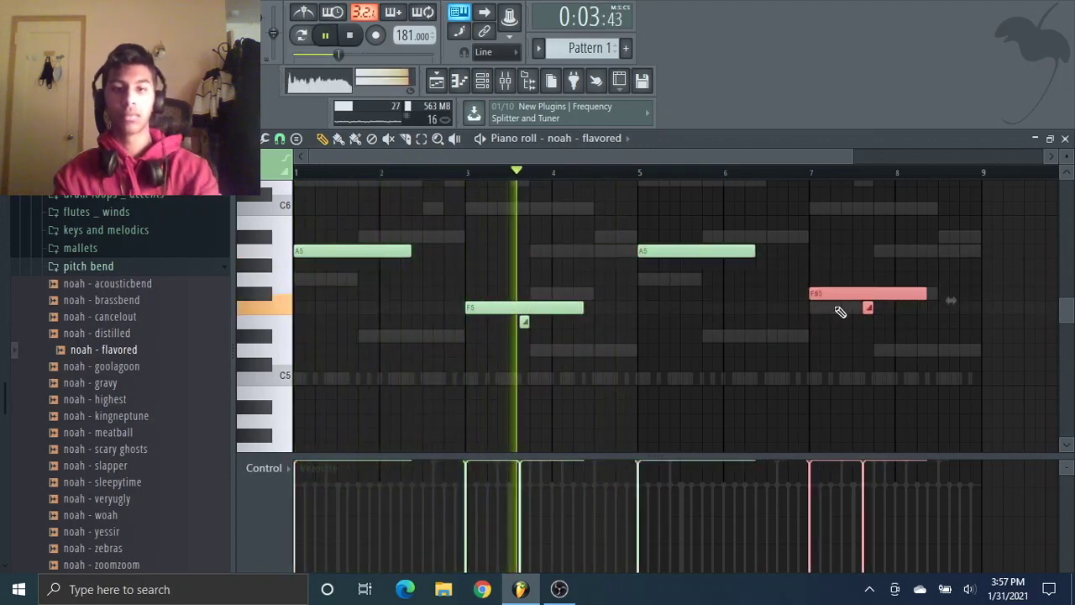
key(shift+Up)
key(shift+Up)
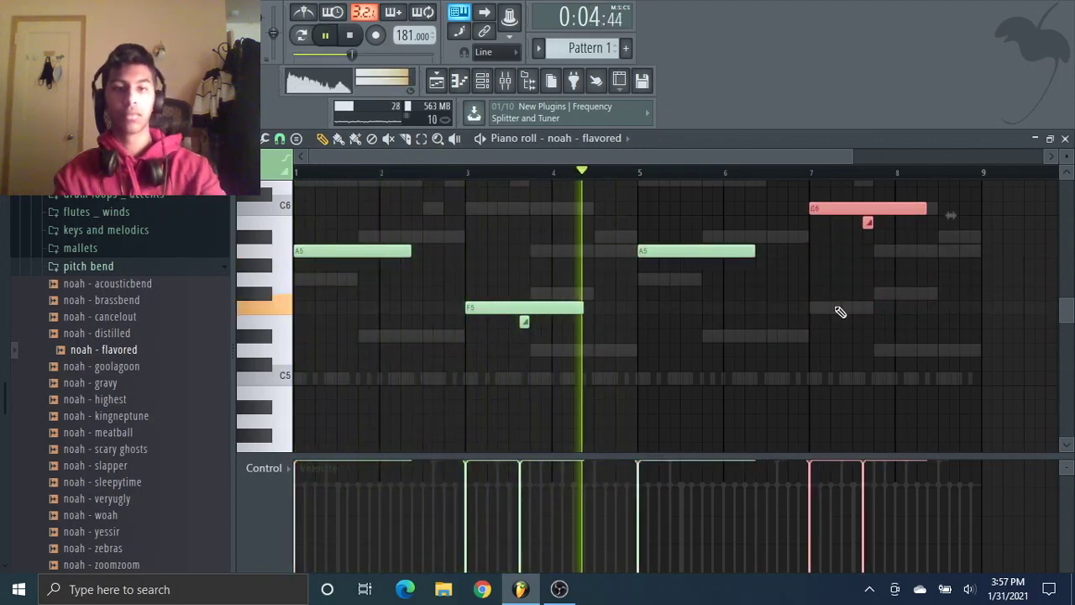
right_click(868, 224)
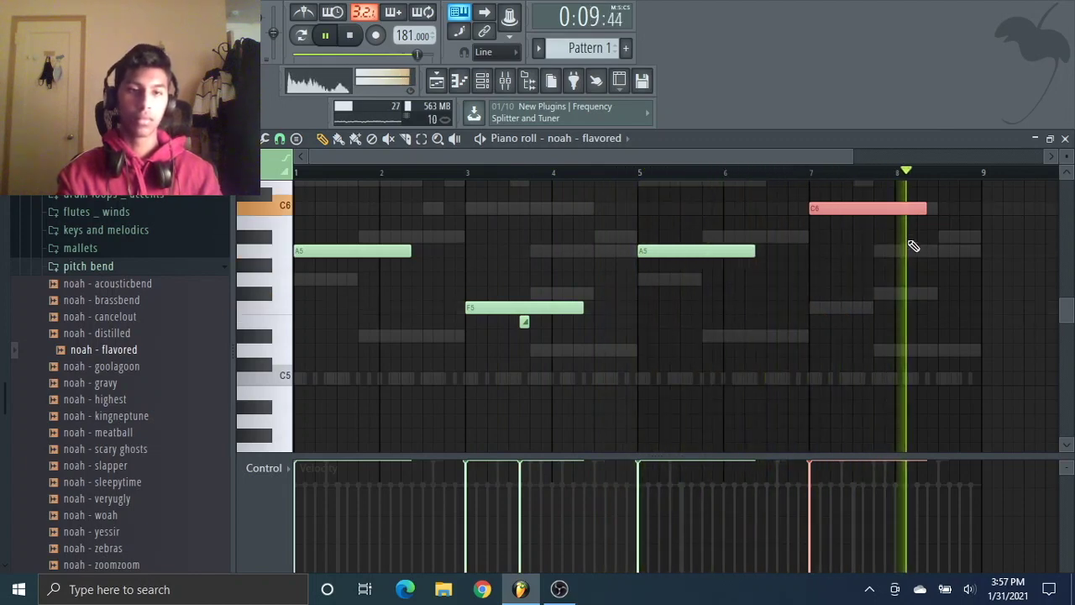
- Look into the kit's mallets folder, close it, return to the channel rack and save the project
click(140, 252)
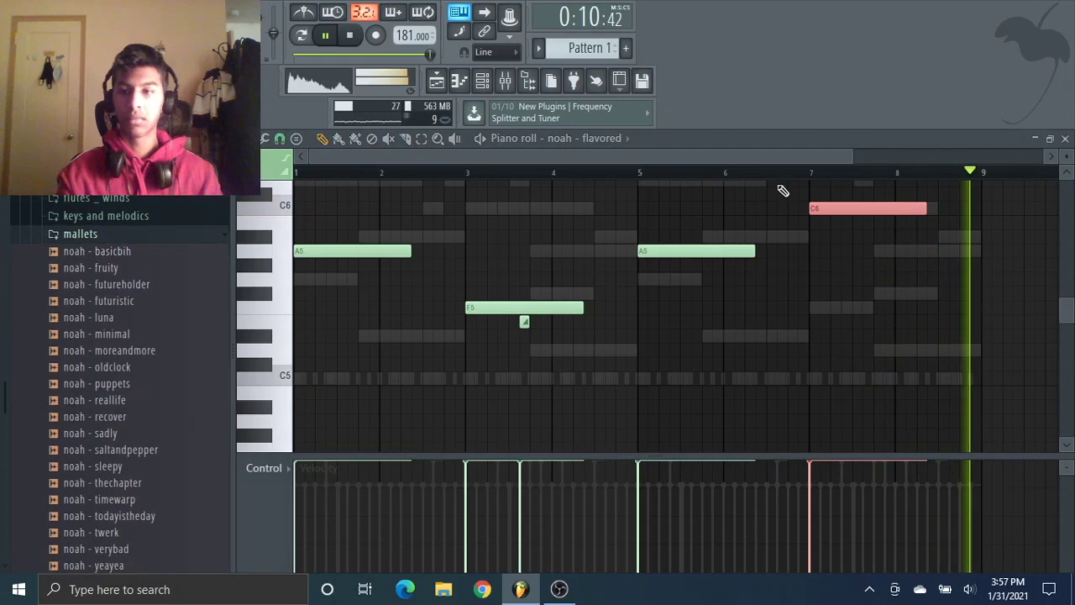
click(176, 236)
click(482, 80)
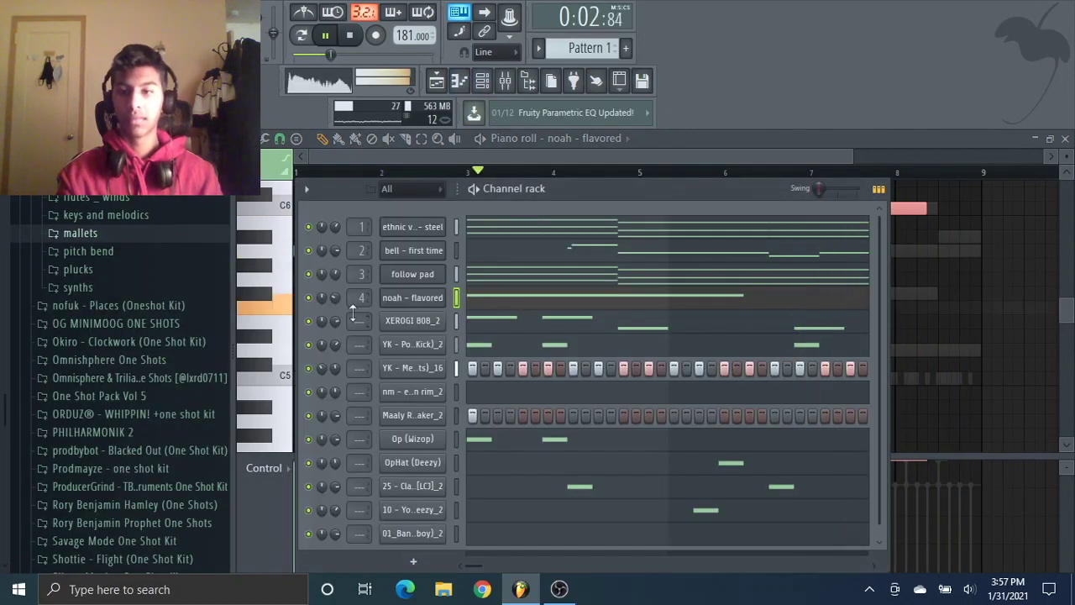
key(ctrl+s)
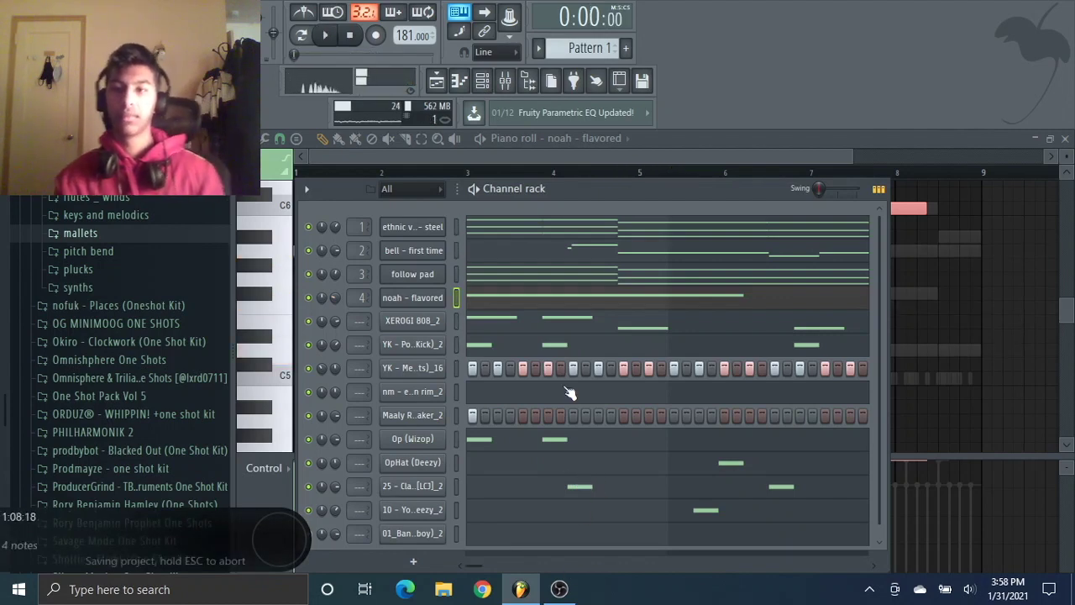
scroll(577, 392, down, 1)
scroll(464, 265, up, 1)
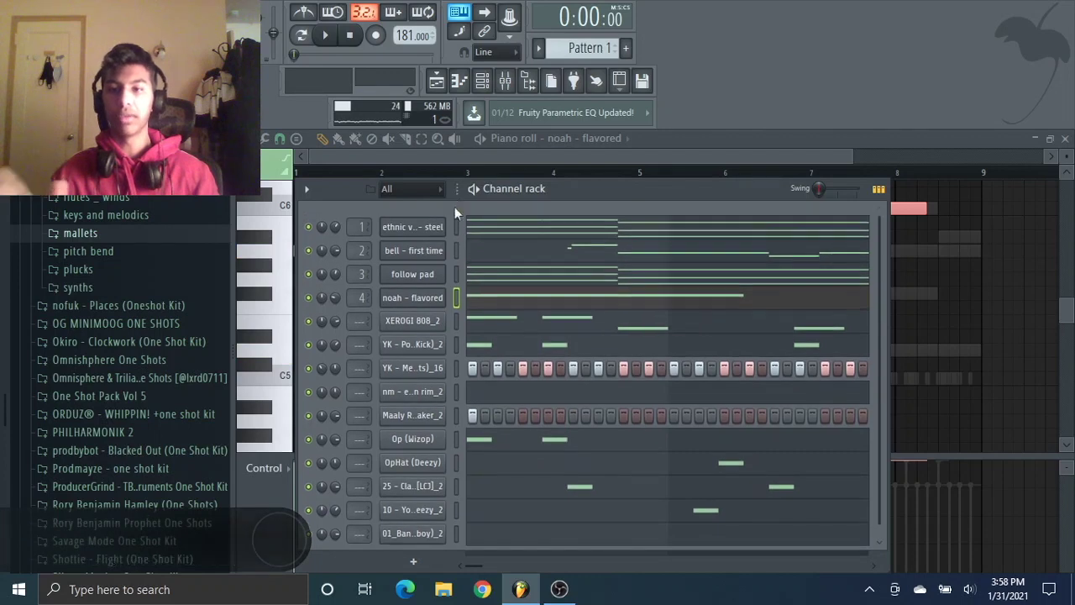
- Collapse the Noah Mejia - Ionized kit folder and start playing the pattern
scroll(482, 484, down, 1)
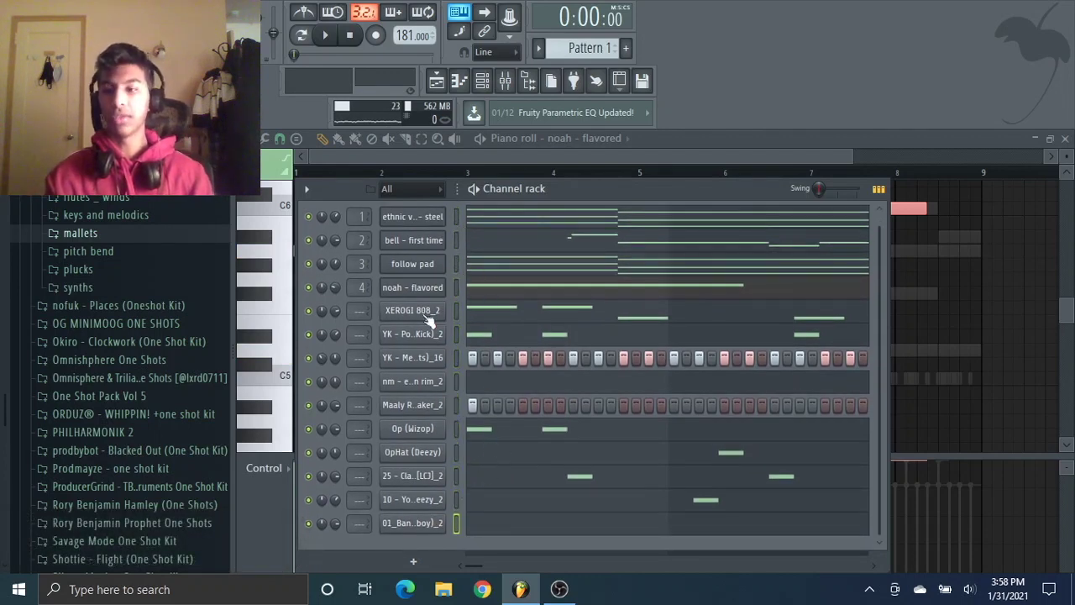
scroll(428, 319, up, 1)
scroll(109, 294, up, 4)
click(108, 287)
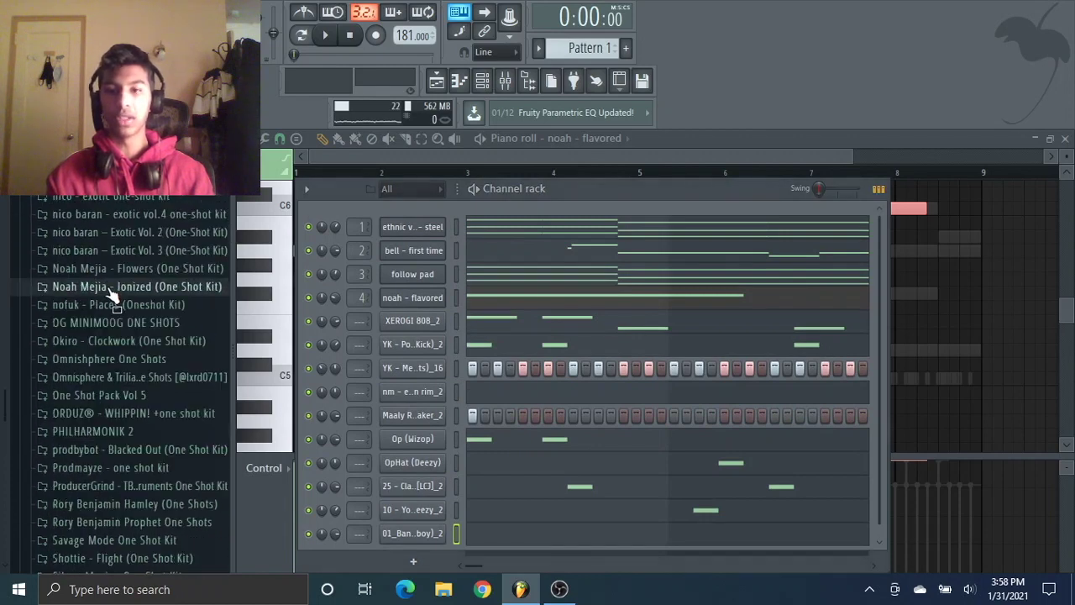
scroll(112, 298, up, 20)
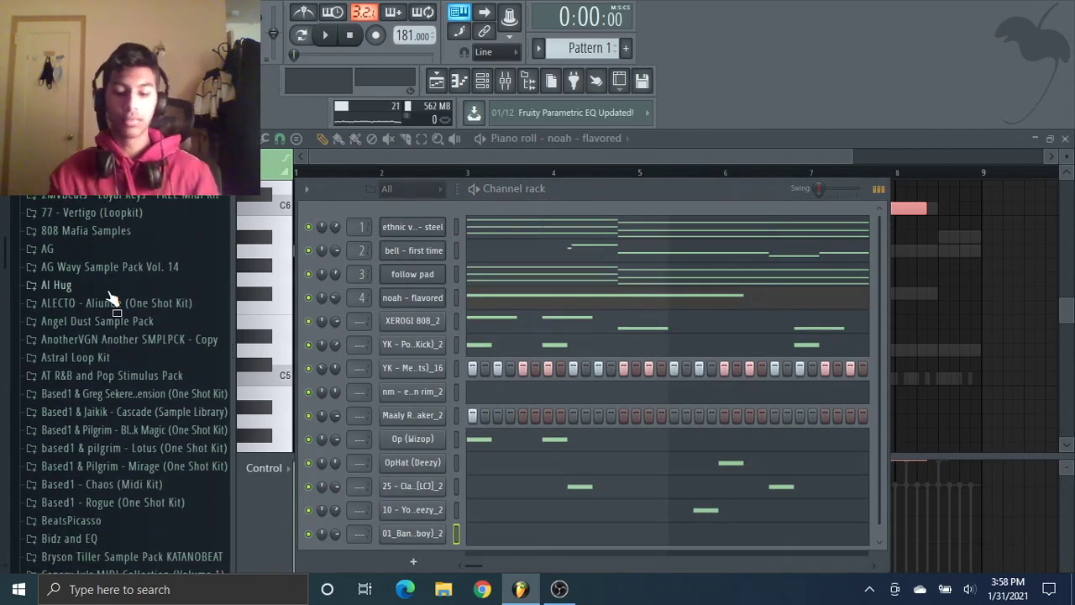
key(space)
scroll(174, 248, up, 2)
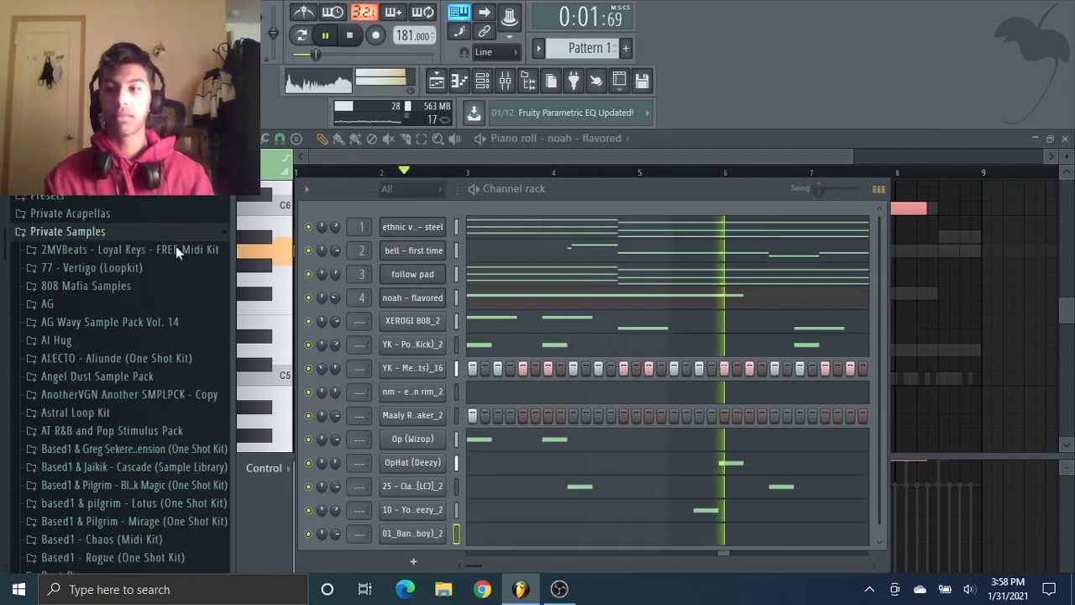
- Rename the noah - flavored channel as flavored synth and the YK kick channel as miami kick
middle_click(432, 298)
text(flavored synth)
key(Return)
middle_click(429, 345)
text(miami kick)
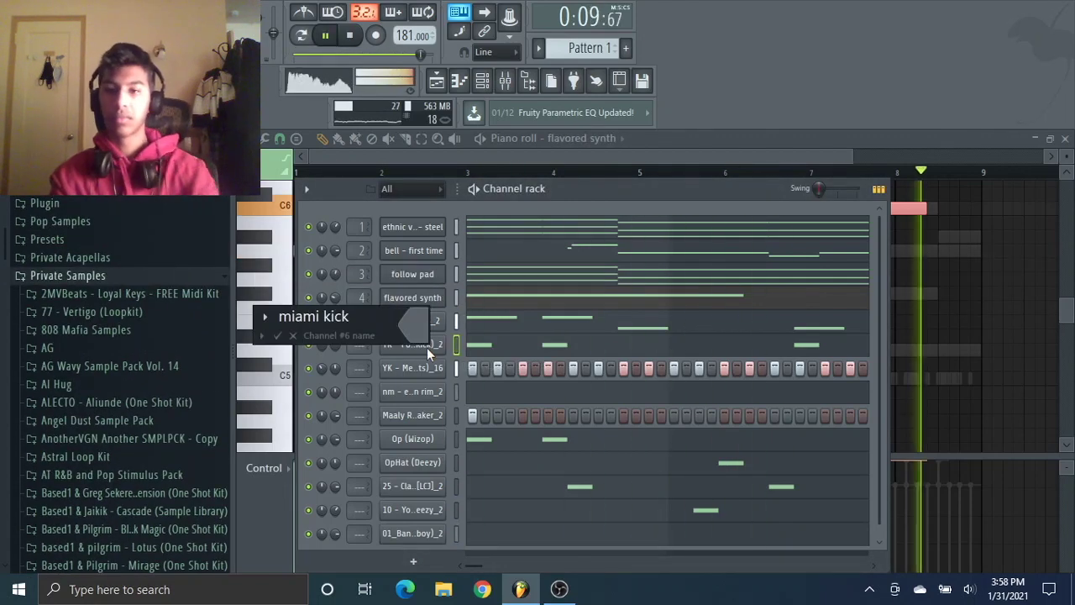
key(Return)
- Rename the YK hi-hat channel as met hat and the nm rim channel as eruption rim
middle_click(434, 370)
text(met hat)
key(Return)
middle_click(429, 393)
text(eruption rim)
key(Return)
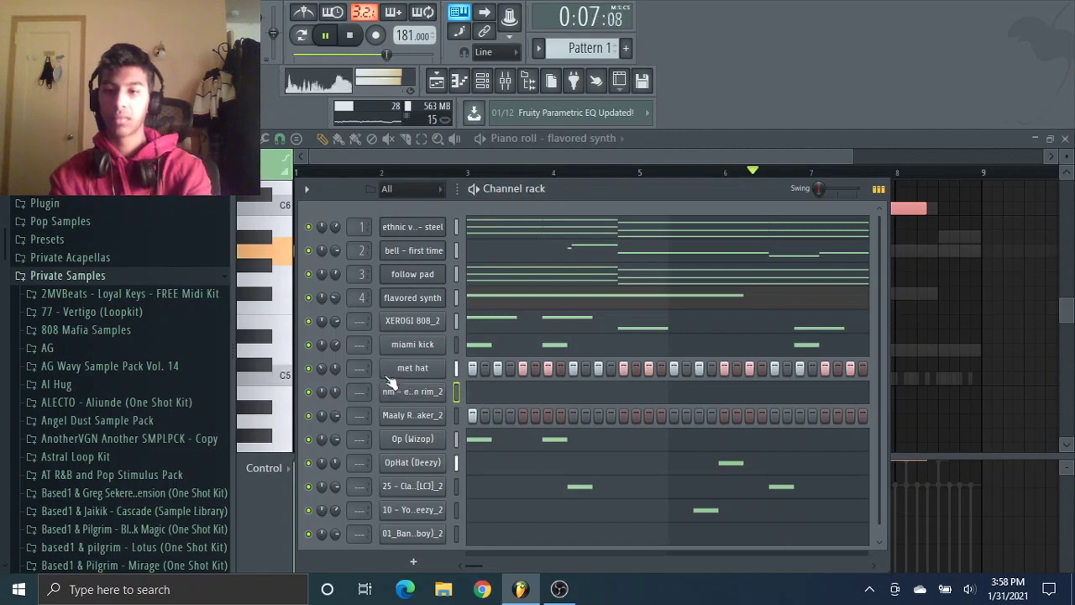
- Mute the flavored synth channel and rename the Maaly shaker channel as shaker perc
click(309, 298)
middle_click(410, 422)
text(shaker perc)
key(Return)
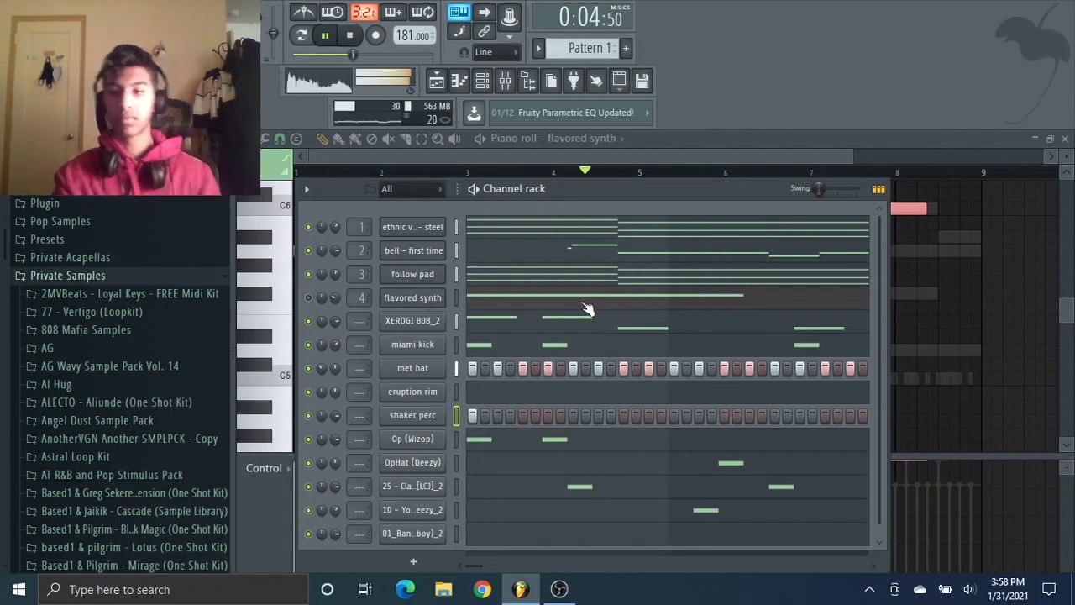
- Rename the Op (Wizop) channel as power open hat and the OpHat (Deezy) channel as labs open hat
middle_click(413, 438)
text(power open hat)
middle_click(413, 462)
text(labs open hat)
key(Return)
- Rename the clap channel as wild clap and the snare channel below it as vine snare
middle_click(434, 491)
text(wild clap)
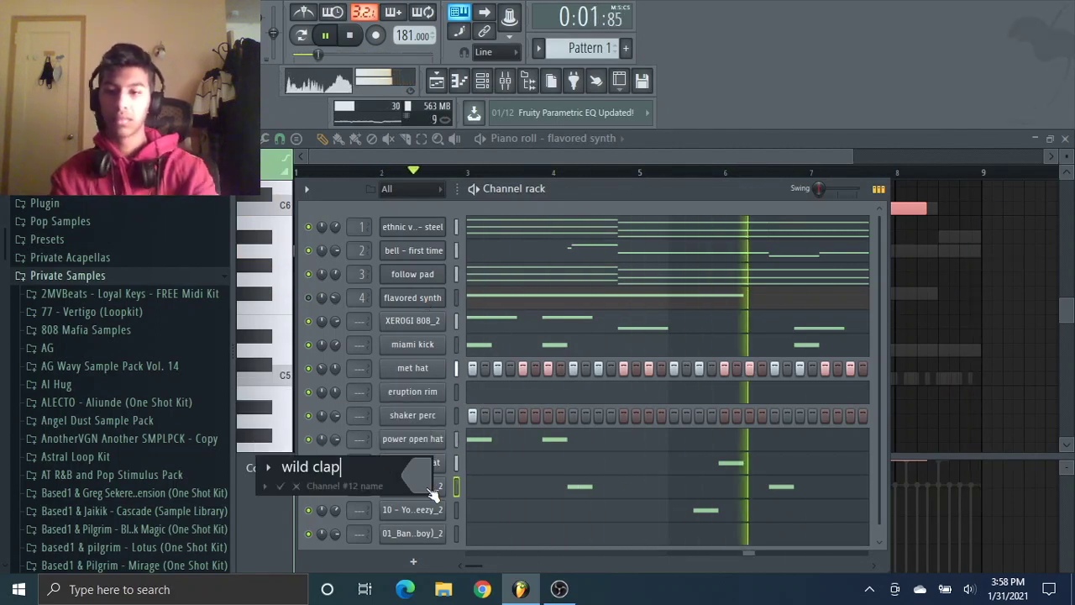
key(Return)
middle_click(438, 512)
text(vine snare)
key(Return)
- Rename the last channel, 01_Bandit, as robbery snare
right_click(432, 523)
click(433, 409)
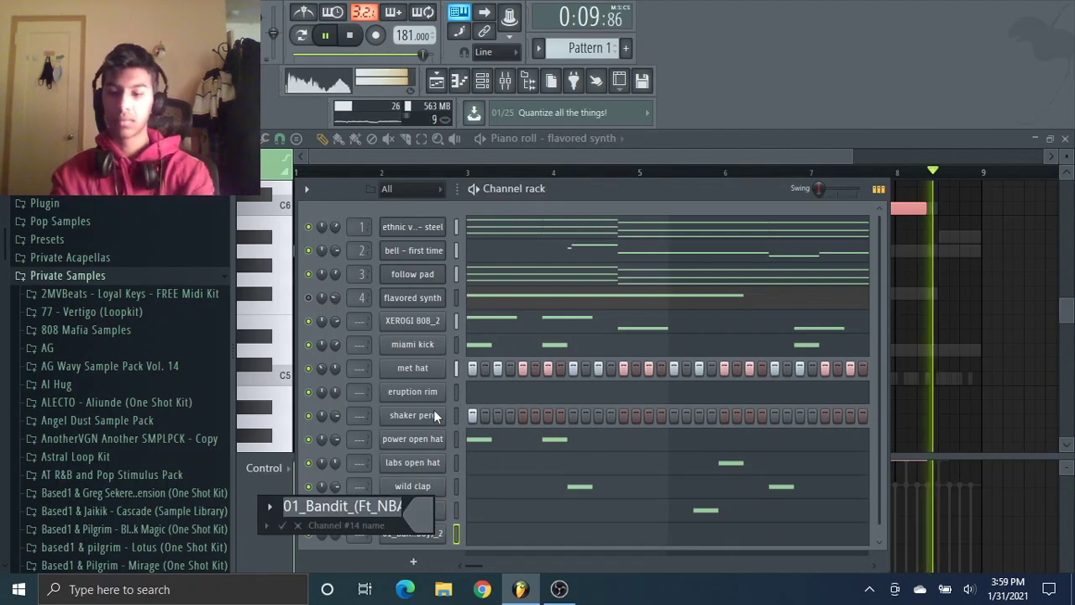
text(robbery snare)
key(Return)
- Move the XEROGI 808_2 channel below miami kick and rename it dior 808
middle_click(413, 344)
text(dior 808)
key(Return)
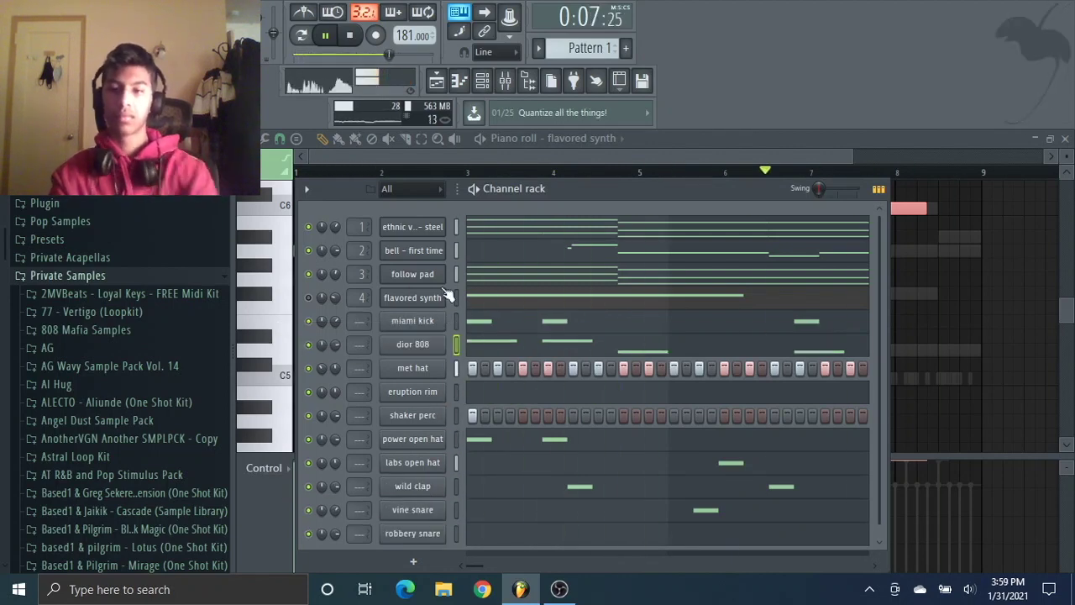
- Reorder the drum channels, placing wild clap directly below met hat and eruption rim at the end of the channel list
key(alt+Up)
key(alt+Up)
key(alt+Up)
key(alt+Up)
key(alt+Up)
key(alt+Down)
key(Down)
key(Down)
key(Up)
key(alt+Down)
key(alt+Down)
key(alt+Down)
key(alt+Down)
key(alt+Down)
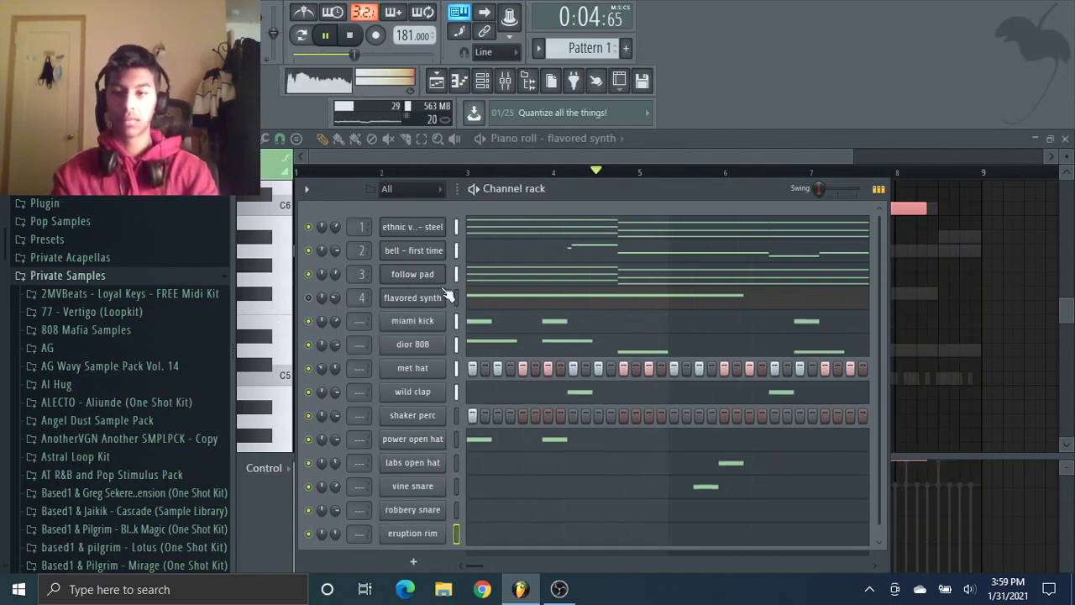
- Convert the shaker perc steps to piano roll notes and select all channels in the channel rack
key(F7)
key(F6)
drag(456, 321, 456, 533)
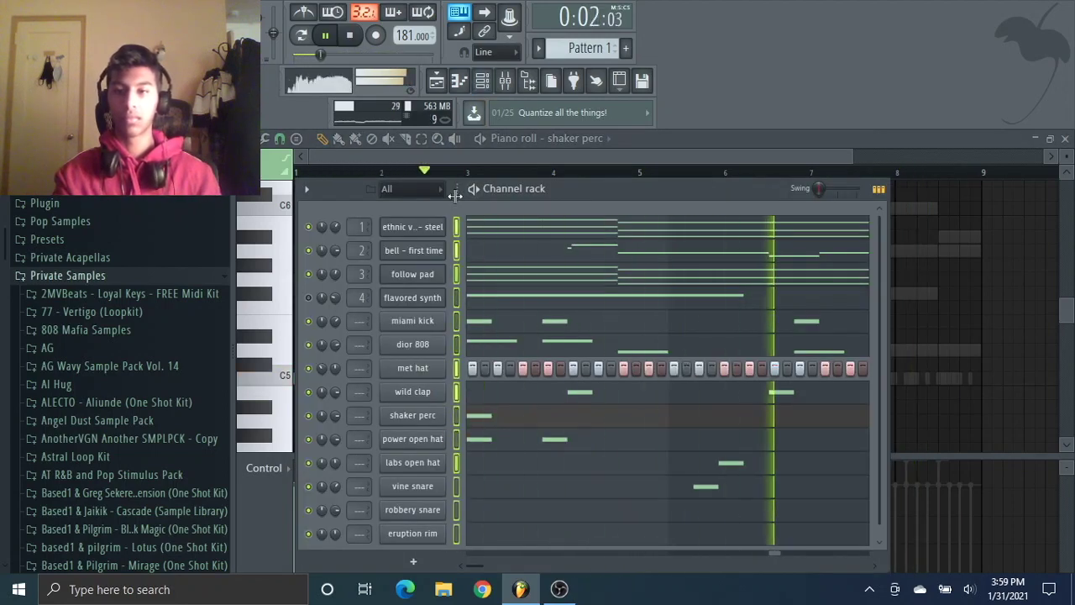
- Color the selected channels with a gradient running from tan to dark blue
click(307, 189)
mouse_move(487, 336)
click(558, 348)
click(563, 347)
click(641, 400)
click(307, 189)
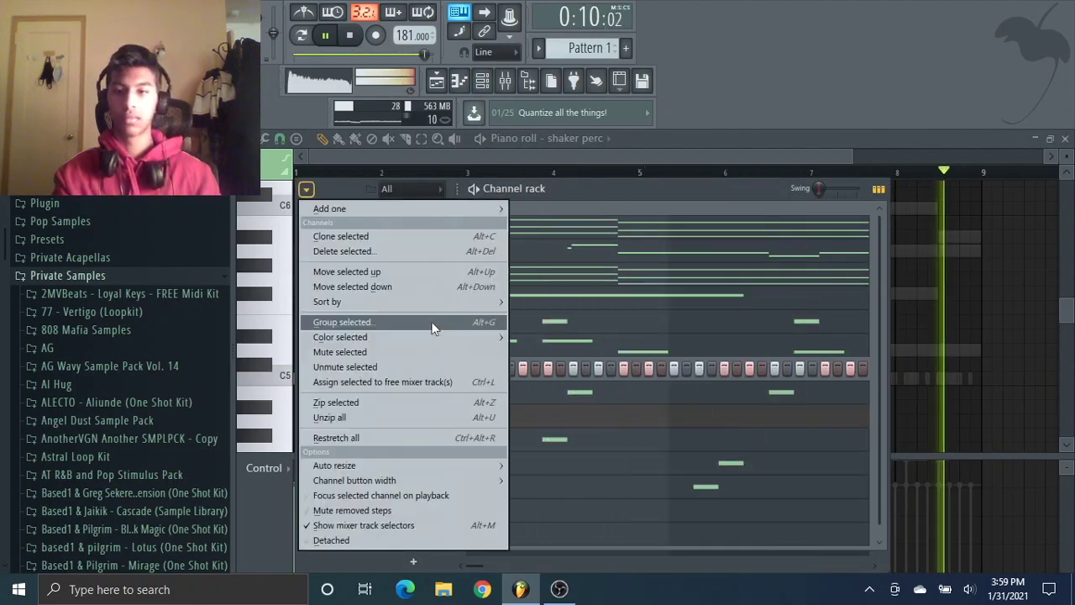
click(533, 350)
click(530, 384)
click(651, 454)
- Route the selected channels to consecutive mixer tracks starting at Insert 1, and solo the ethnic vibe - steel track during playback
key(F9)
right_click(344, 160)
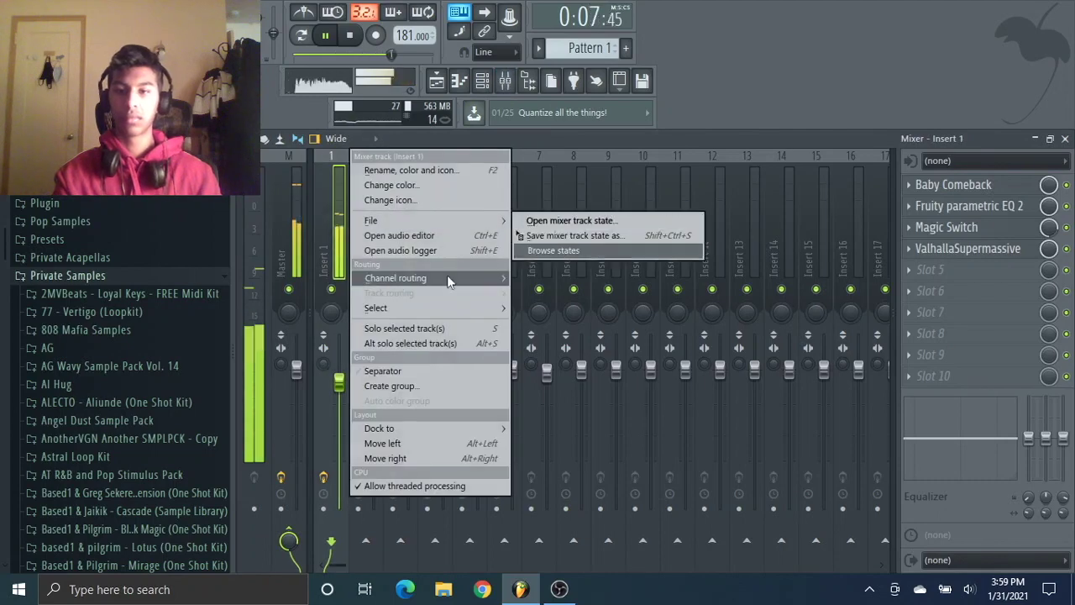
mouse_move(447, 278)
click(580, 295)
key(space)
right_click(332, 289)
key(space)
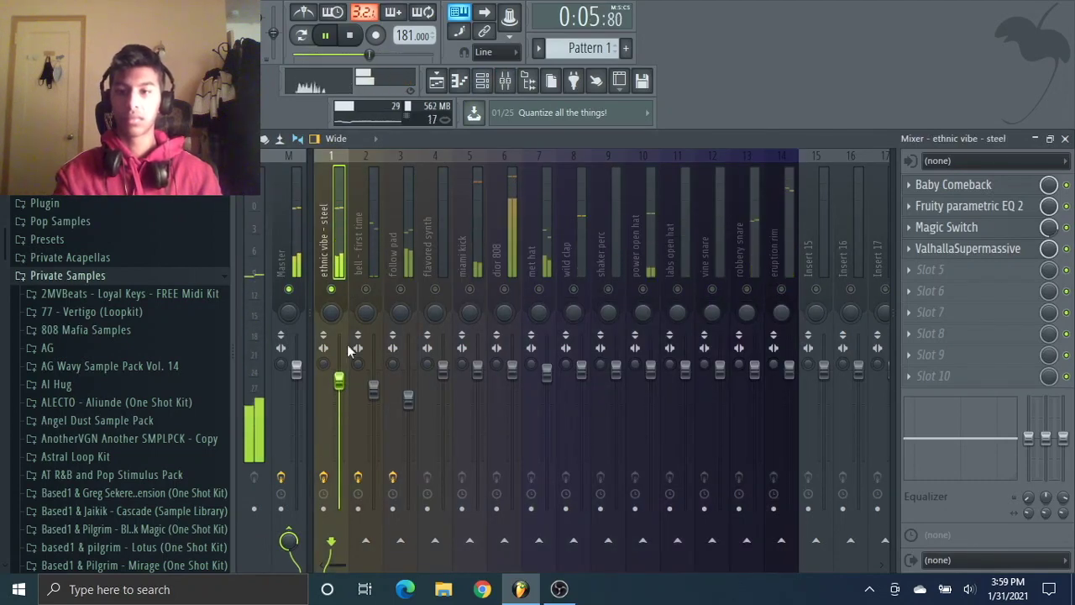
- Unmute and balance the mixer levels of the miami kick, dior 808, met hat, wild clap and shaker perc tracks
drag(512, 370, 478, 391)
click(469, 289)
drag(513, 405, 615, 413)
click(539, 289)
click(608, 289)
- Unmute and balance the power open hat, labs open hat, vine snare, robbery snare and eruption rim tracks
click(643, 289)
drag(651, 370, 652, 411)
drag(685, 368, 789, 374)
click(711, 289)
click(781, 289)
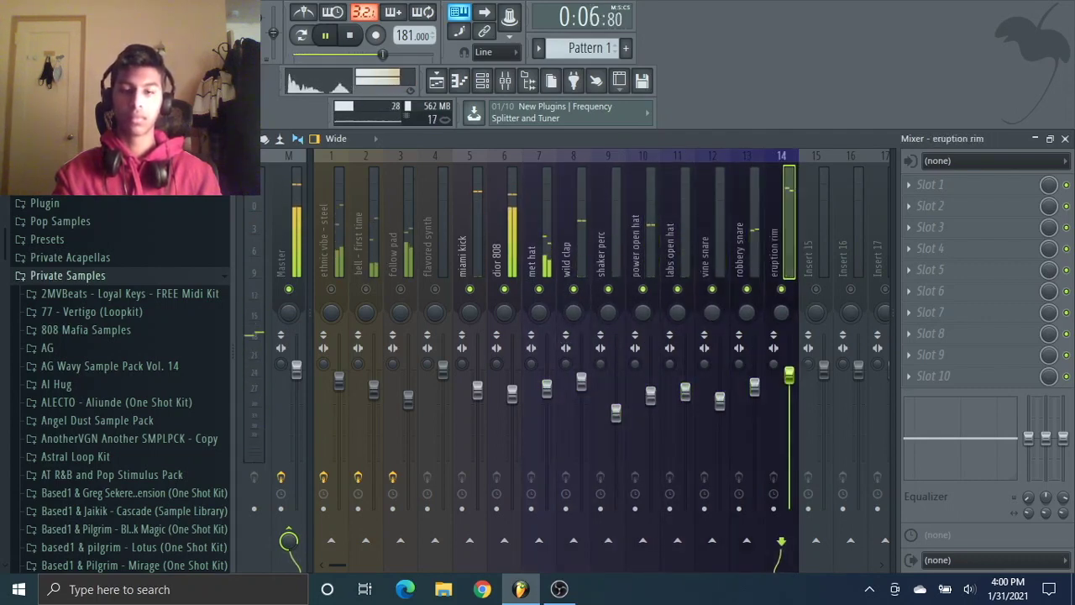
- Unmute the follow pad, bell and ethnic vibe tracks and lower their faders to sit under the drums
click(400, 289)
drag(409, 399, 339, 404)
click(331, 289)
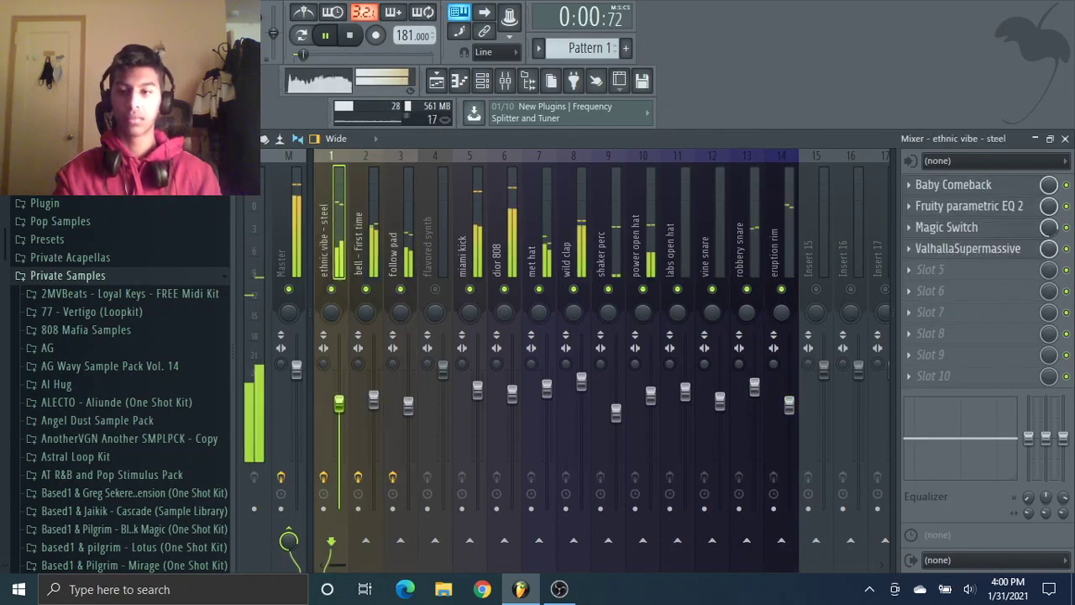
- Unmute the flavored synth mixer track and stop playback
click(482, 81)
click(434, 168)
click(436, 289)
key(space)
click(403, 252)
right_click(403, 250)
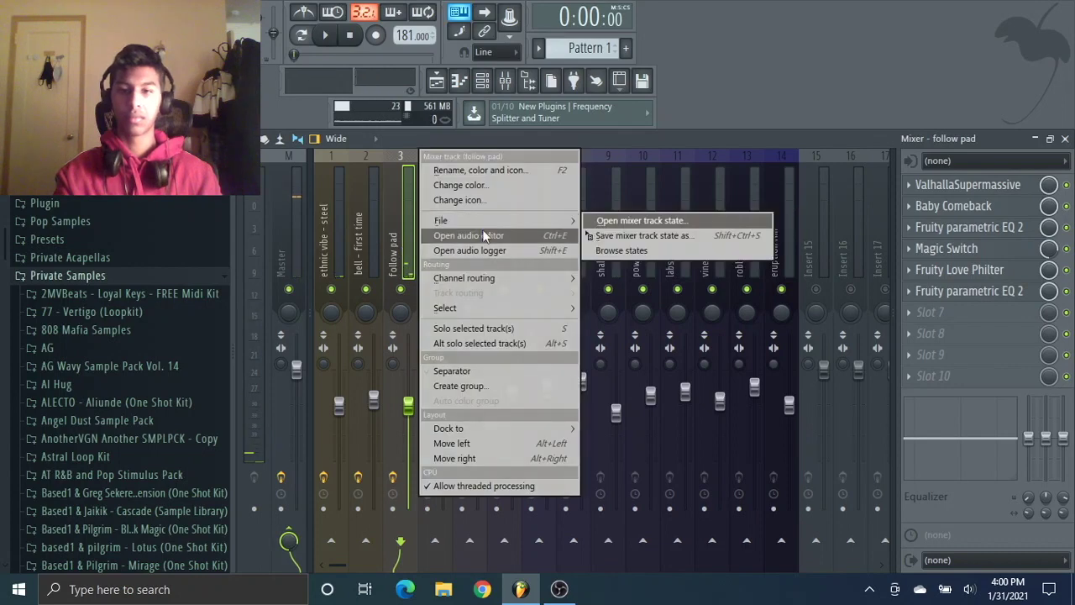
right_click(439, 239)
click(515, 171)
key(Return)
key(F2)
key(Return)
- Copy the follow pad's mixer track state onto track 4, name that track flavored synth and start playback
click(401, 210)
right_click(401, 209)
drag(638, 171, 430, 270)
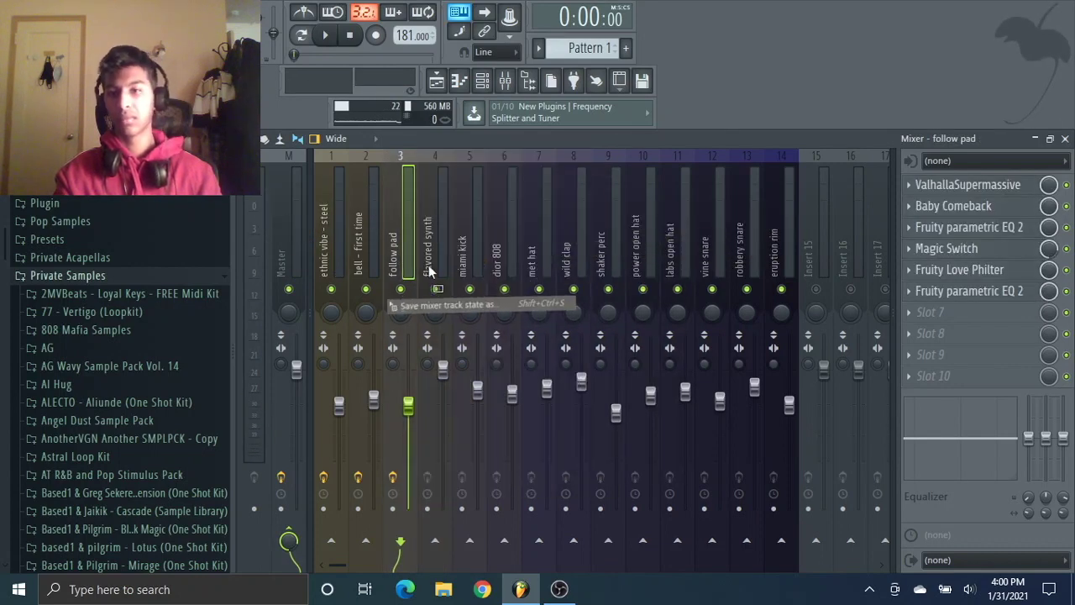
key(F2)
text(f;a)
key(Return)
key(space)
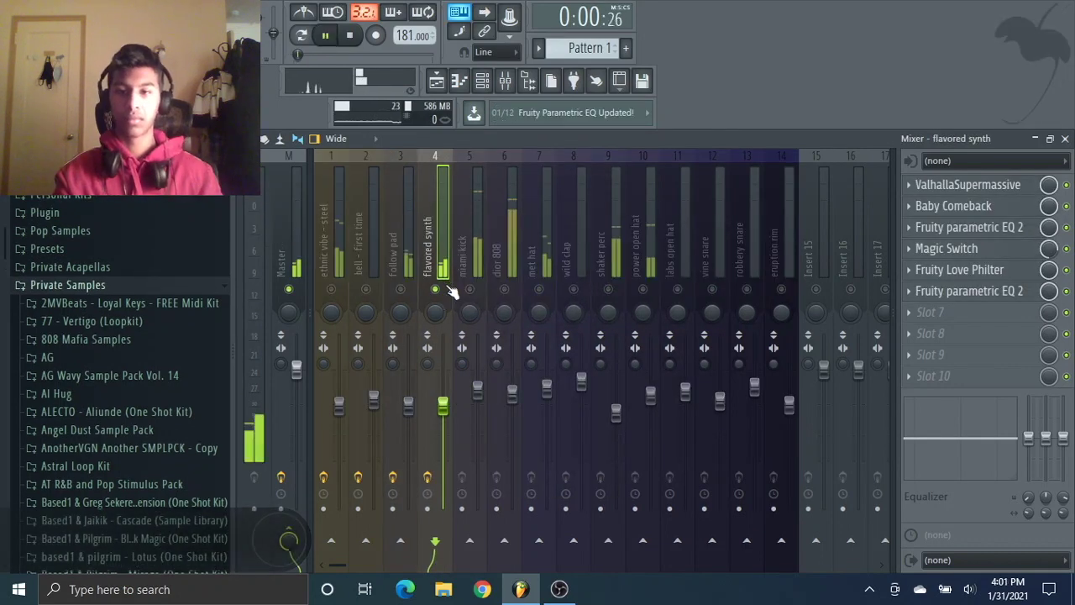
- Refine the flavored synth's effects, disabling Fruity Love Philter and adding Soundgoodizer, and lower its fader to 55%
click(969, 291)
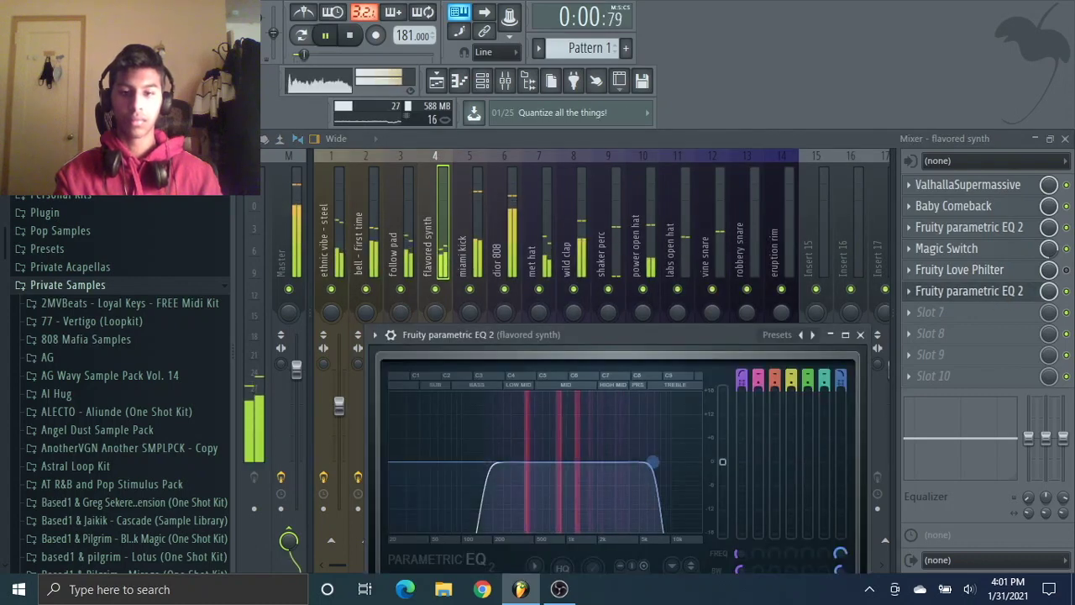
click(970, 291)
click(968, 184)
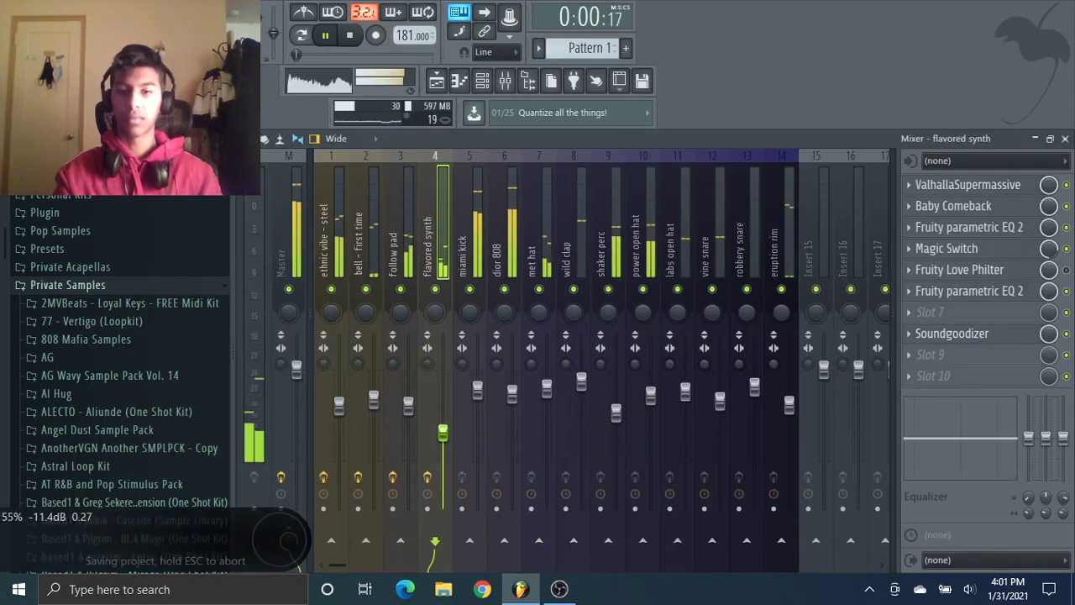
- Load the Fast Master 3 preset onto the Master track, check its Fruity Limiter and close the mixer
click(67, 249)
drag(67, 487, 288, 328)
click(983, 291)
click(816, 174)
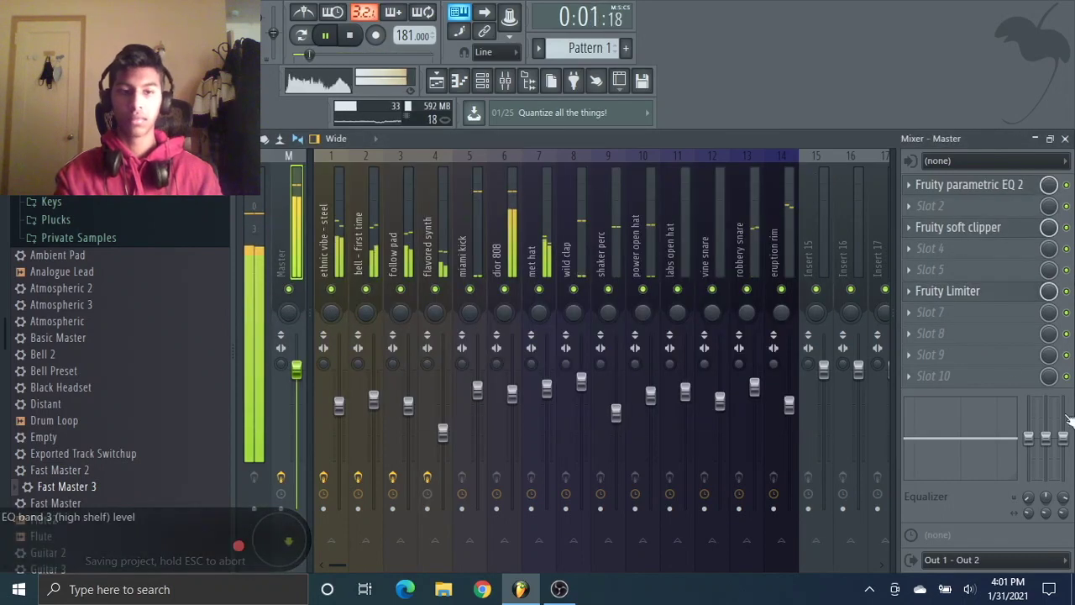
click(1066, 139)
click(1065, 138)
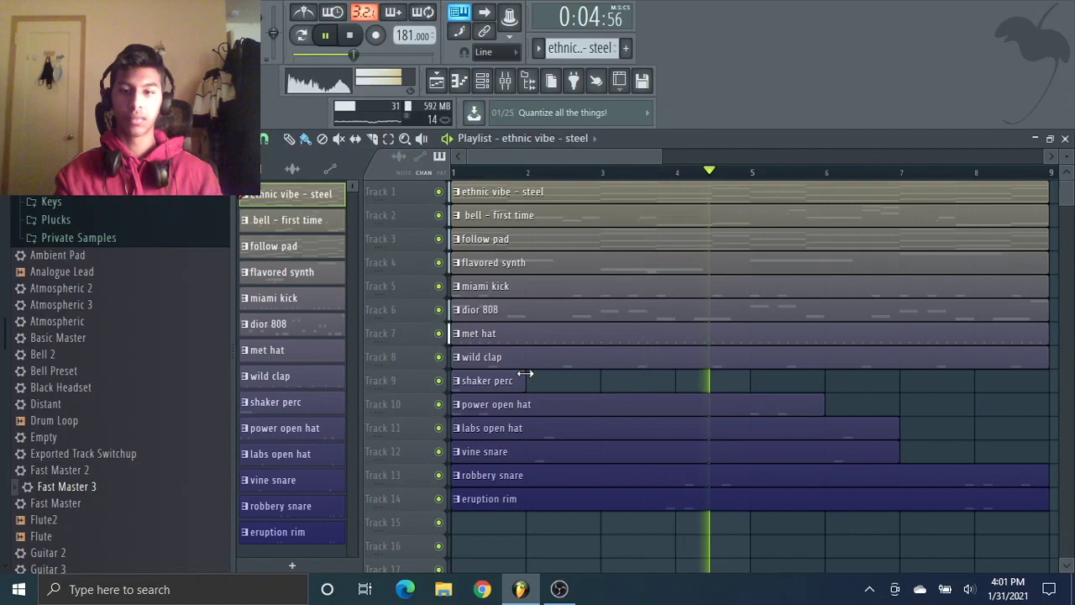
- Match the short percussion clips to the eight-bar length and delete the miami kick and dior 808 clips at bar 9
drag(900, 404, 822, 414)
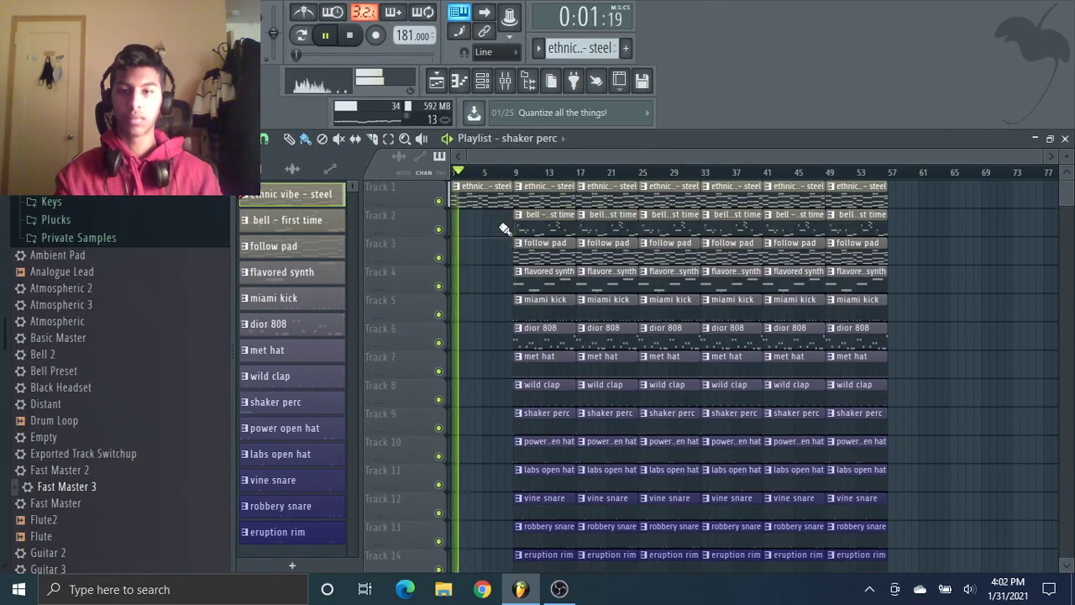
right_click(535, 304)
right_click(540, 333)
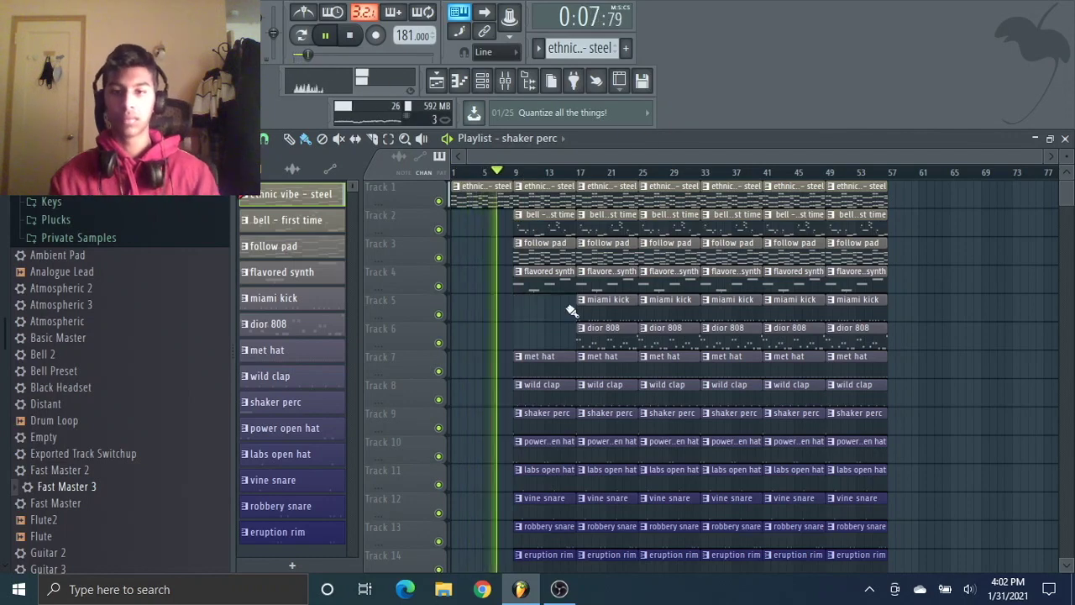
- Lower the shaker perc and power open hat levels in the mixer and return to the playlist
click(505, 82)
drag(618, 394, 620, 426)
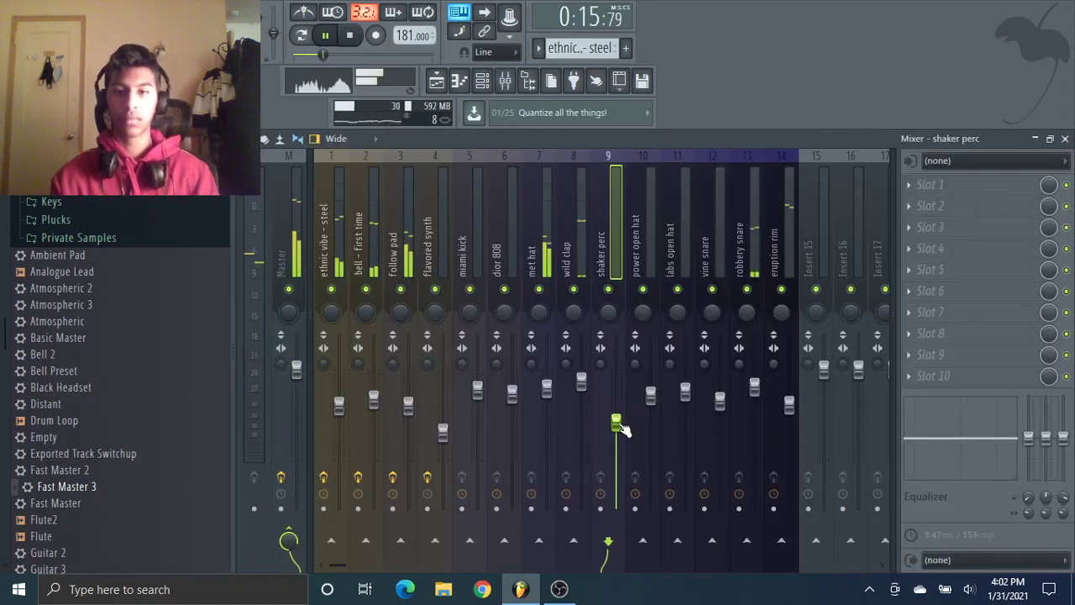
drag(652, 394, 652, 401)
click(437, 82)
- Add the TBP - Industrial Crash - Loop open hat on Track 4 at bar 16, reversed, normalized and at reduced volume
scroll(183, 297, up, 10)
click(152, 202)
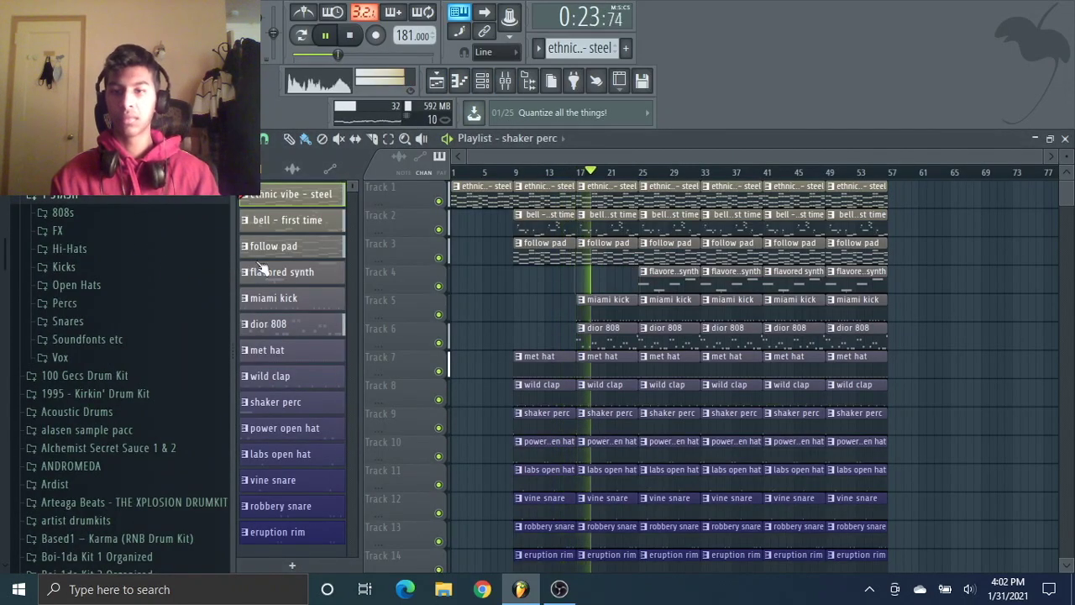
click(151, 284)
scroll(168, 378, down, 10)
drag(121, 325, 593, 274)
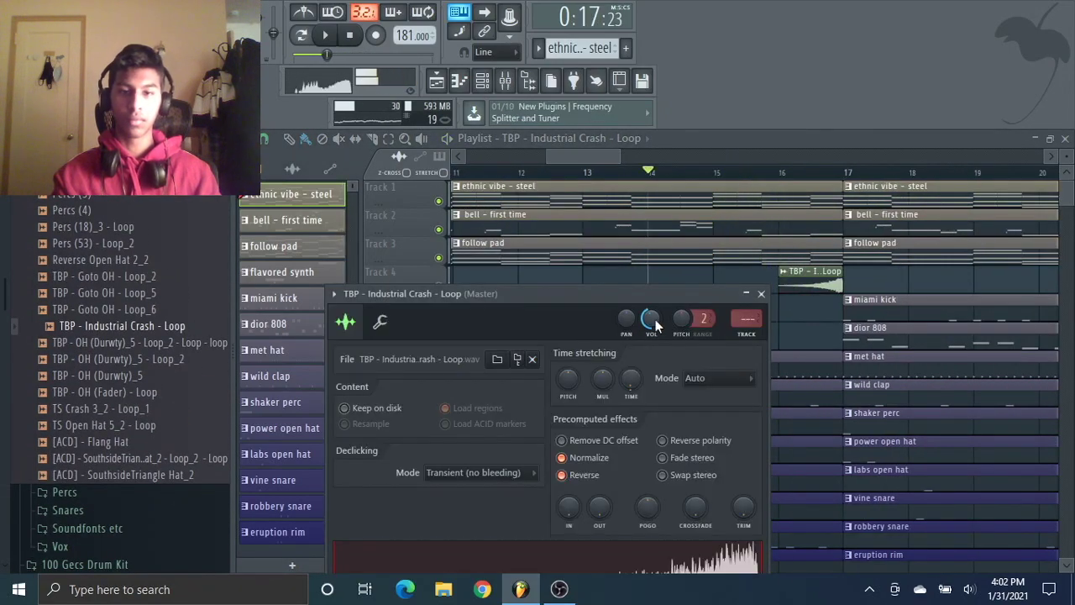
key(space)
click(761, 294)
- Rename the crash sample channel as Industrial Crash and color it dark blue
key(F2)
drag(679, 253, 637, 253)
key(BackSpace)
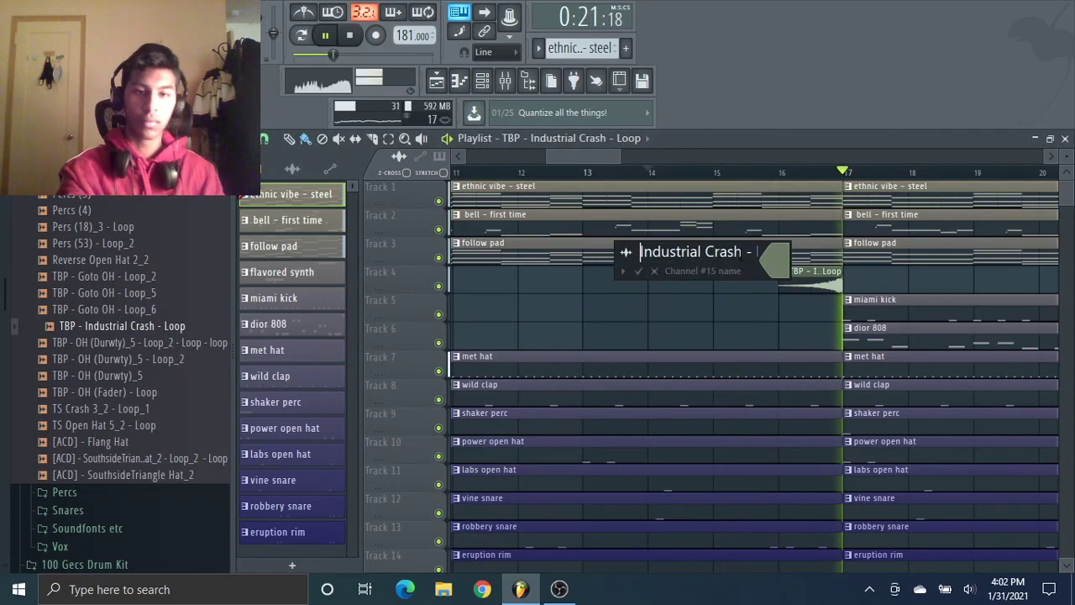
click(774, 261)
click(795, 359)
key(Return)
key(space)
key(space)
- Set the playlist snap to Beat and move the Industrial Crash clip two beats earlier
click(264, 140)
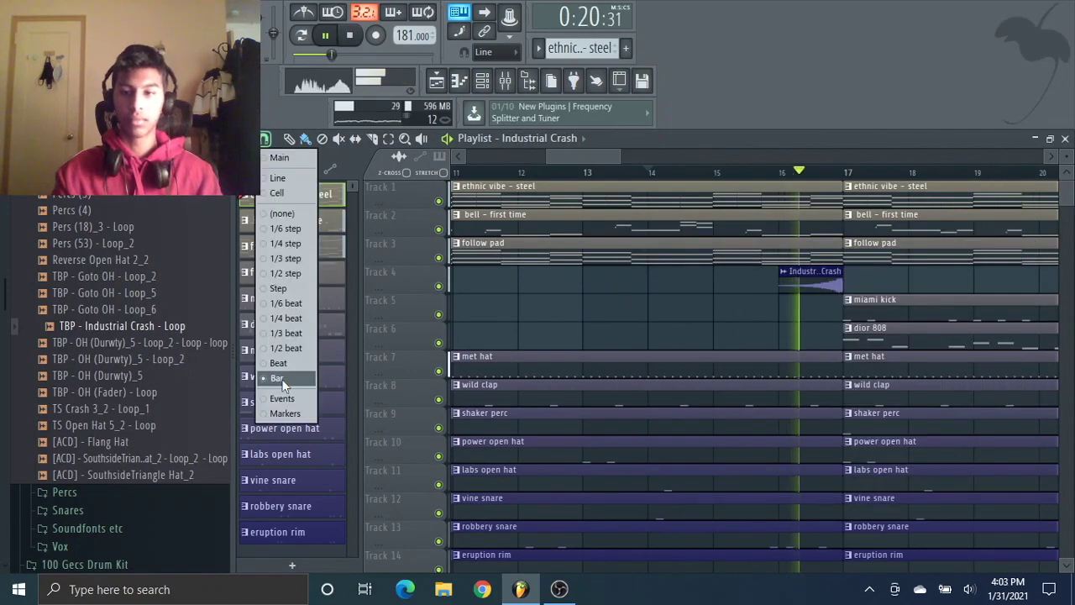
click(284, 365)
scroll(797, 277, down, 2)
drag(813, 233, 781, 233)
key(space)
- Shorten the met hat and the shaker perc through eruption rim clips before bar 17 by two beats, excluding wild clap
ctrl+click(811, 308)
drag(806, 361, 807, 500)
key(space)
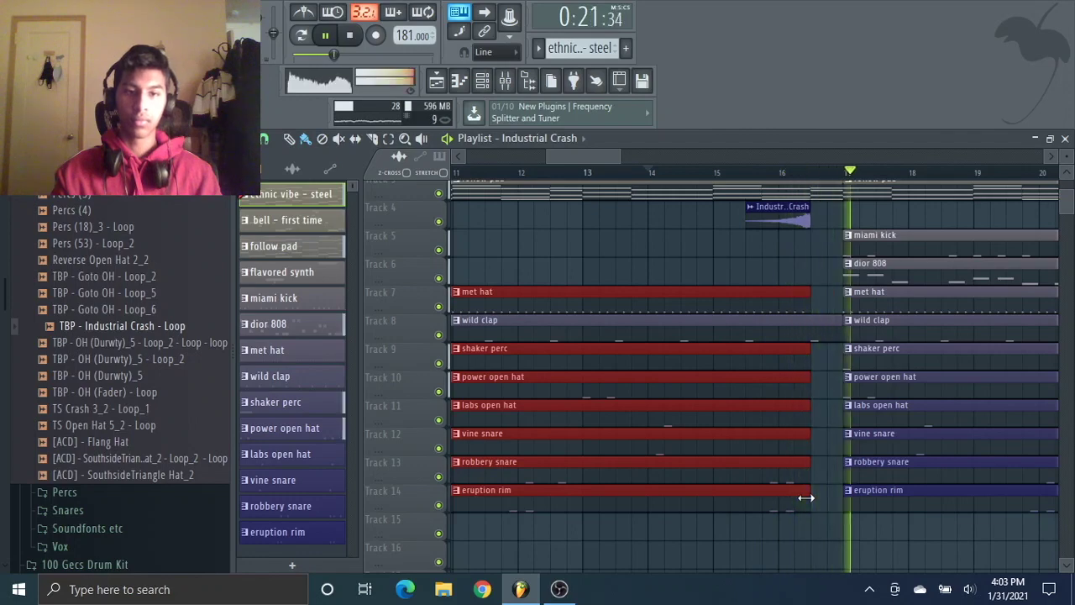
- Try the Industrial Crash clip directly against bar 17 and move it back two beats earlier
double_click(783, 218)
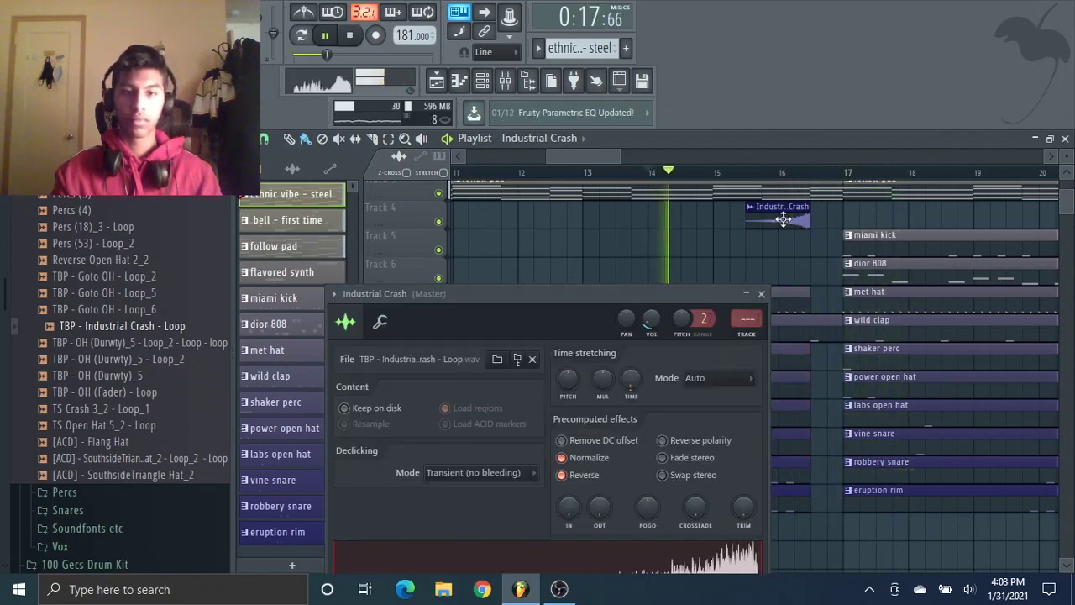
drag(782, 222, 813, 226)
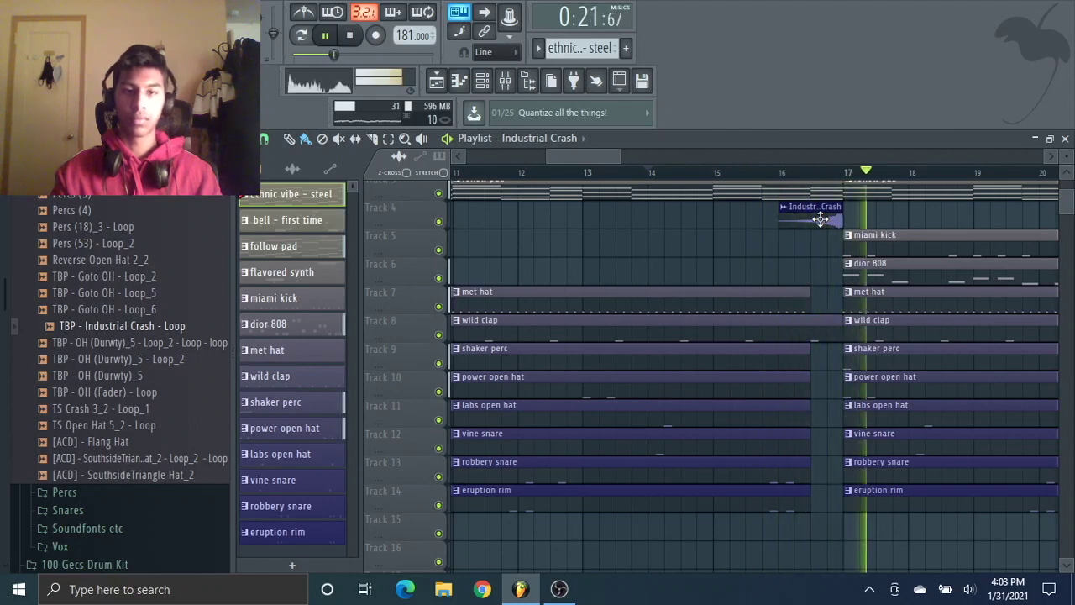
drag(821, 218, 793, 218)
- Collapse the Open Hats sample folder and set the playlist snap to Bar
scroll(160, 294, up, 12)
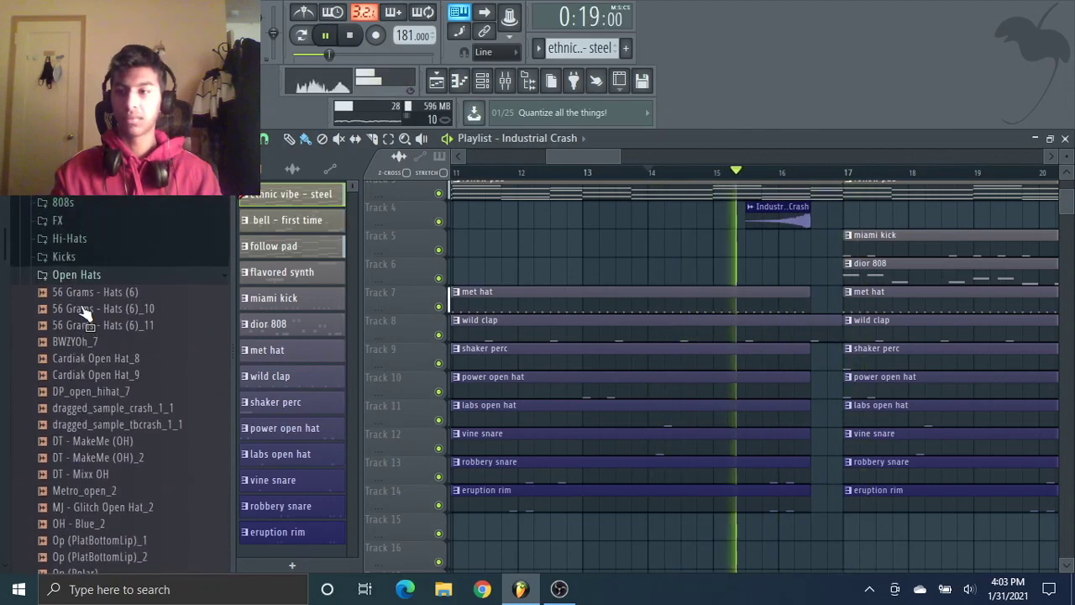
click(127, 276)
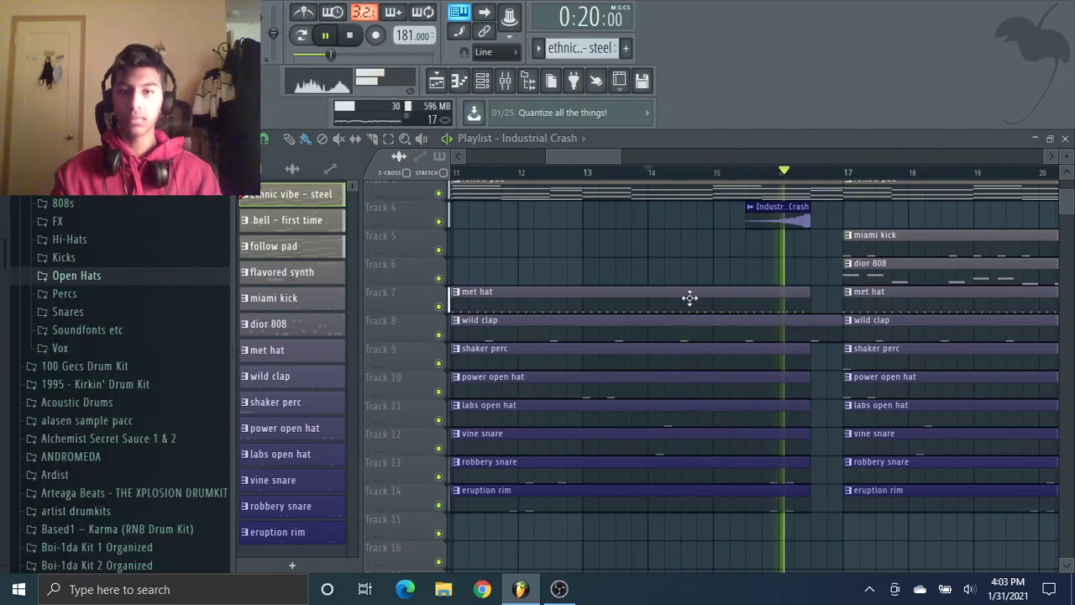
click(589, 169)
scroll(589, 165, down, 5)
scroll(612, 200, up, 2)
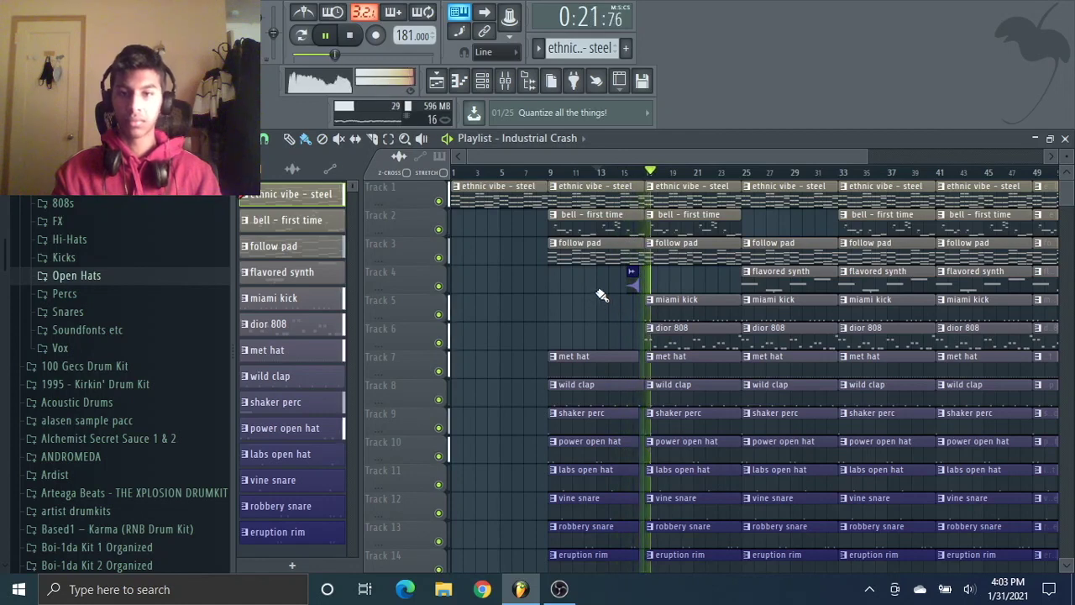
click(265, 141)
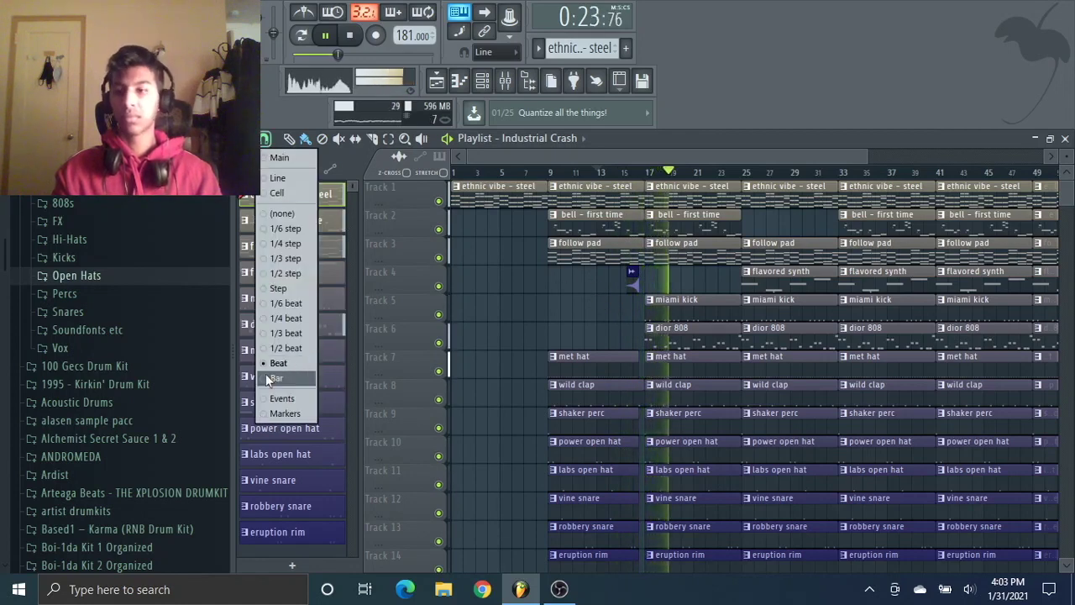
click(267, 379)
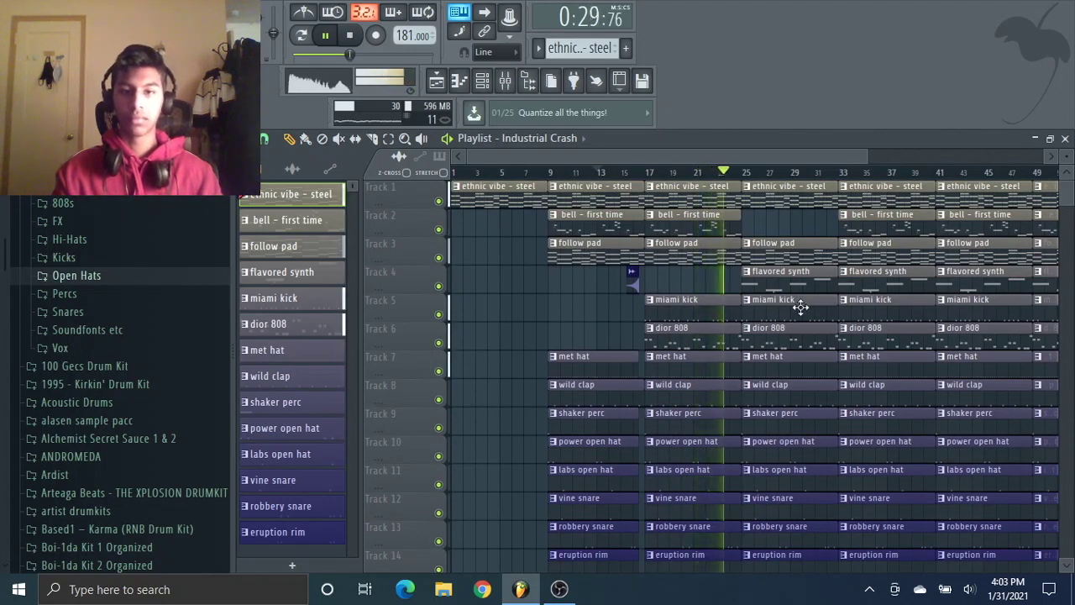
- Delete the miami kick, vine snare, robbery snare and eruption rim clips at bar 25
scroll(805, 313, down, 1)
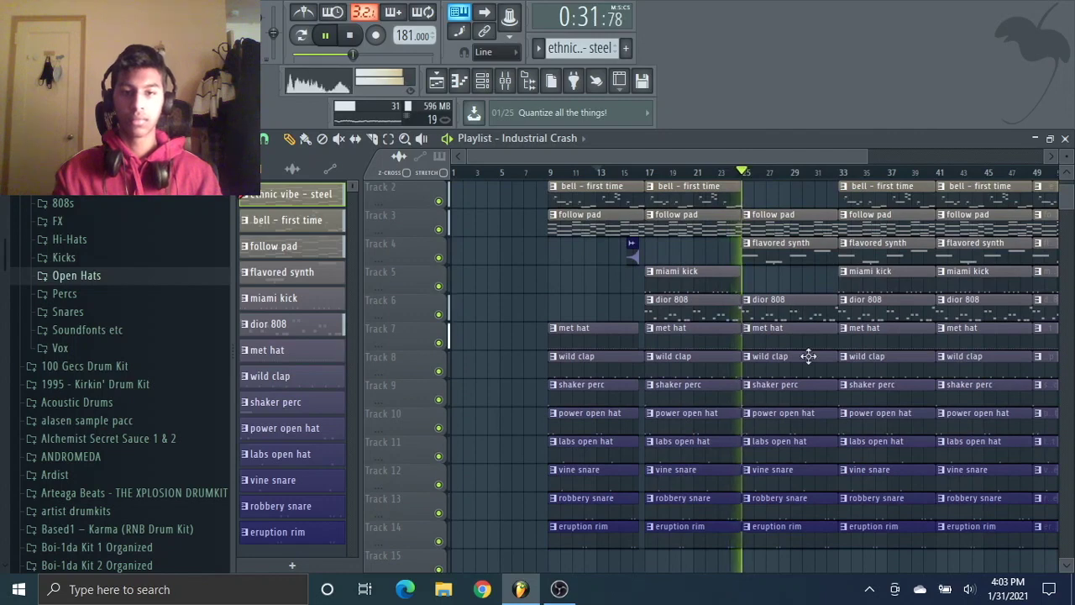
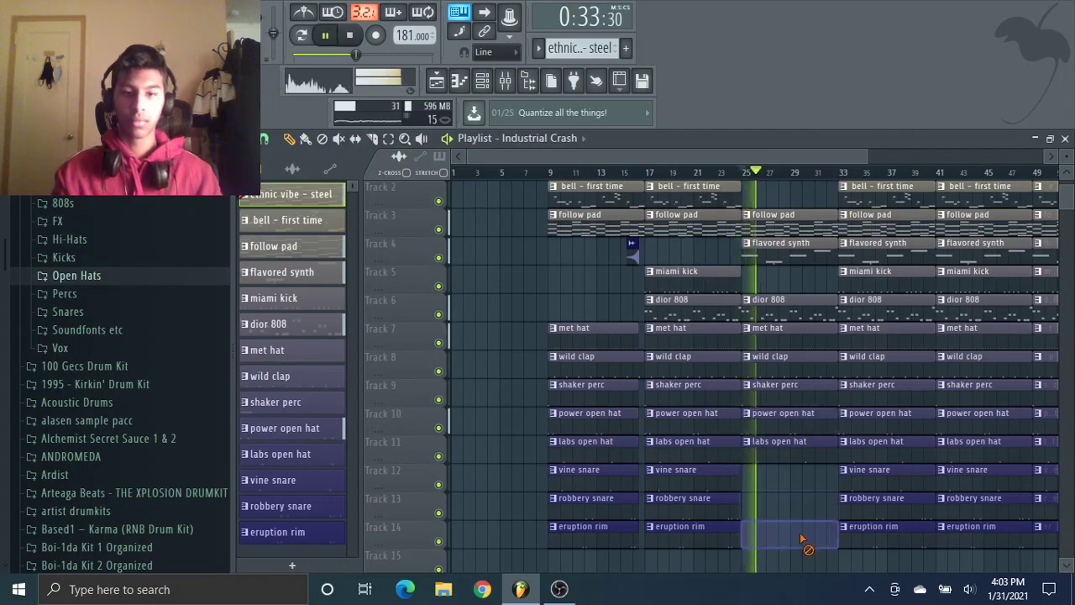
scroll(815, 470, up, 1)
scroll(851, 176, down, 1)
- Delete the bell, follow pad, flavored synth and all shaker perc through eruption rim clips at bar 33
right_click(778, 449)
scroll(778, 509, down, 1)
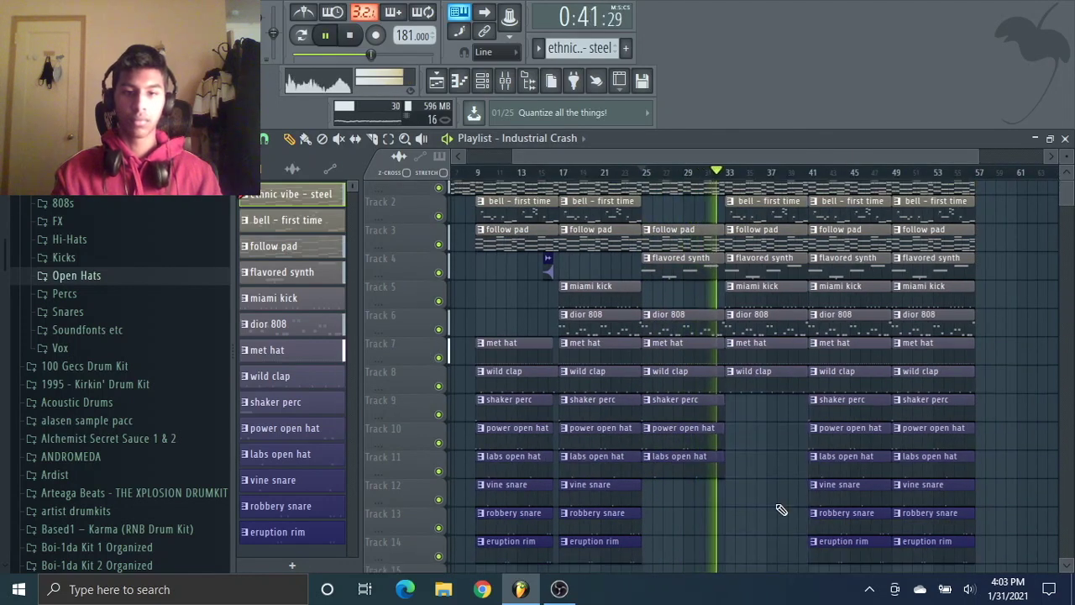
scroll(778, 509, up, 1)
right_click(764, 281)
right_click(756, 222)
right_click(746, 252)
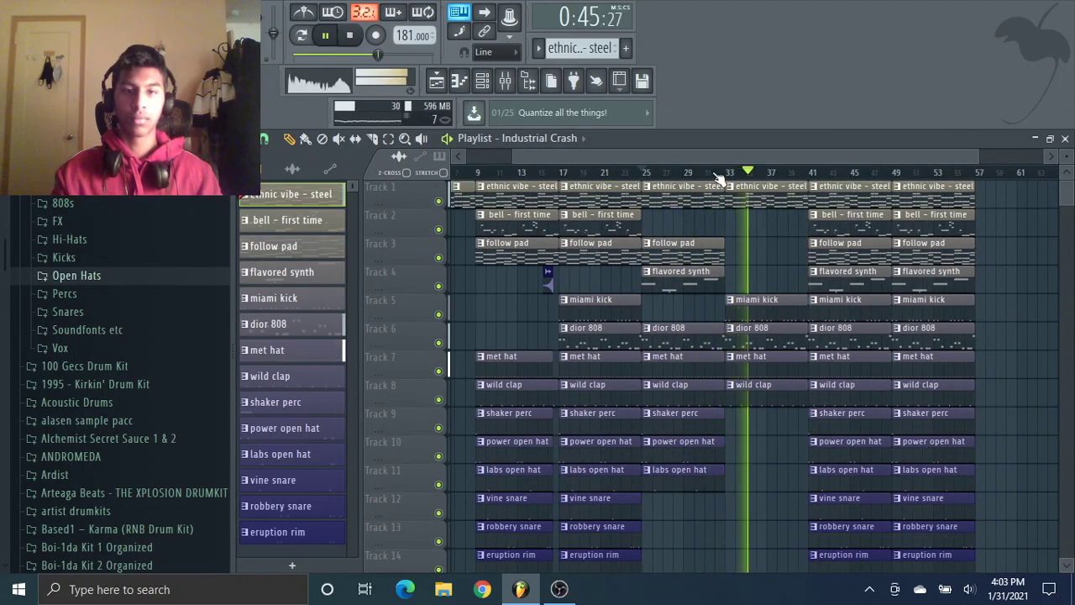
- Place a bell - first time clip on Track 2 at bar 33 and play the section
click(825, 217)
click(747, 224)
key(space)
key(space)
scroll(763, 264, down, 1)
scroll(763, 264, up, 1)
scroll(588, 174, down, 2)
scroll(581, 175, up, 1)
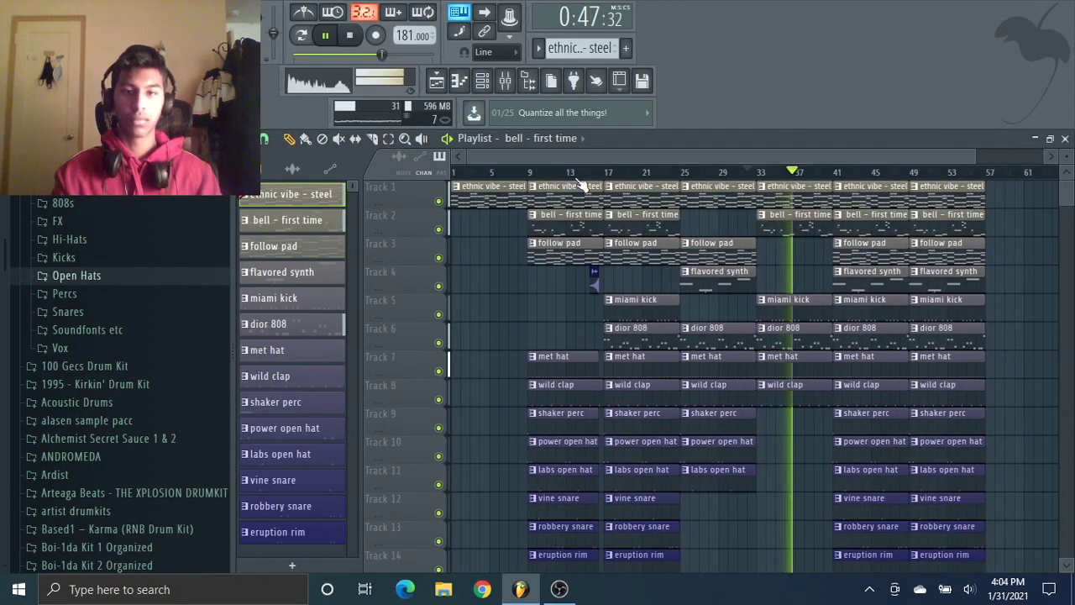
- Duplicate the miami kick, vine snare, robbery snare and eruption rim clips from bar 17 to bar 25
drag(713, 558, 989, 187)
ctrl+click(647, 306)
scroll(687, 392, down, 2)
drag(696, 528, 667, 473)
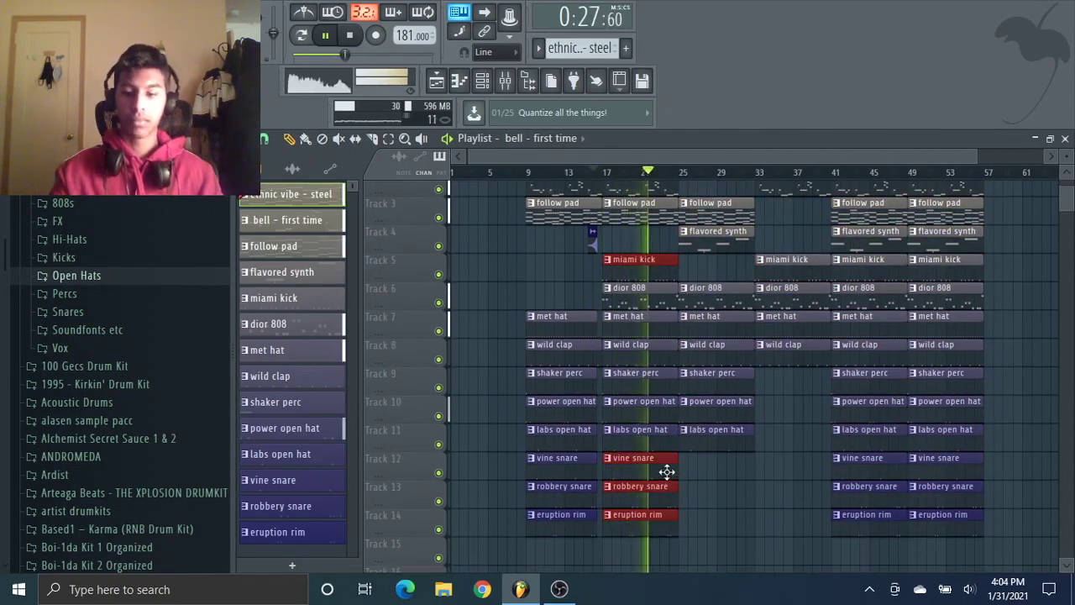
key(ctrl+b)
- Repeat the bell clip at bar 25, and at bar 33 replace the ethnic vibe and bell clips with a follow pad clip
scroll(783, 290, up, 2)
ctrl+click(783, 291)
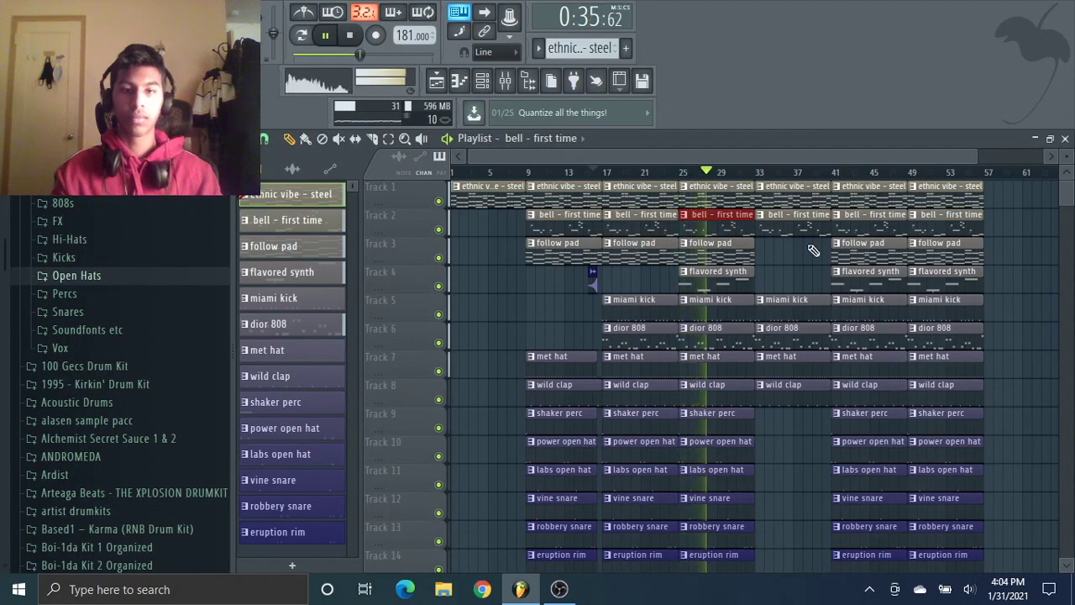
right_click(783, 216)
key(ctrl+alt+z)
key(ctrl+alt+z)
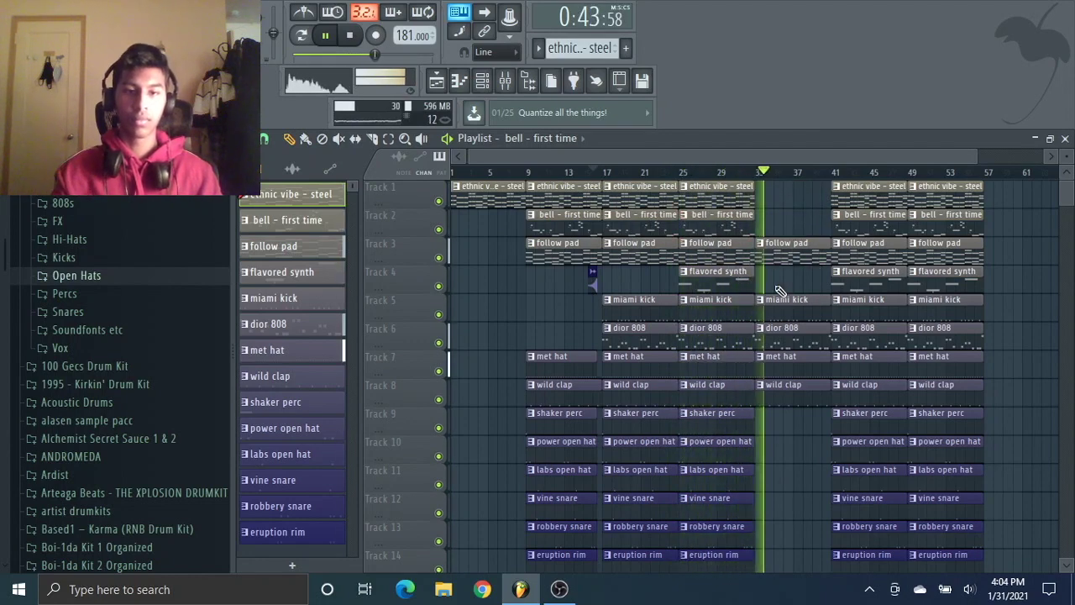
- Delete the follow pad and flavored synth clips at bars 41 and 49, plus all kick, 808 and drum clips at bar 49
drag(976, 157, 1041, 157)
right_click(775, 245)
scroll(792, 320, up, 1)
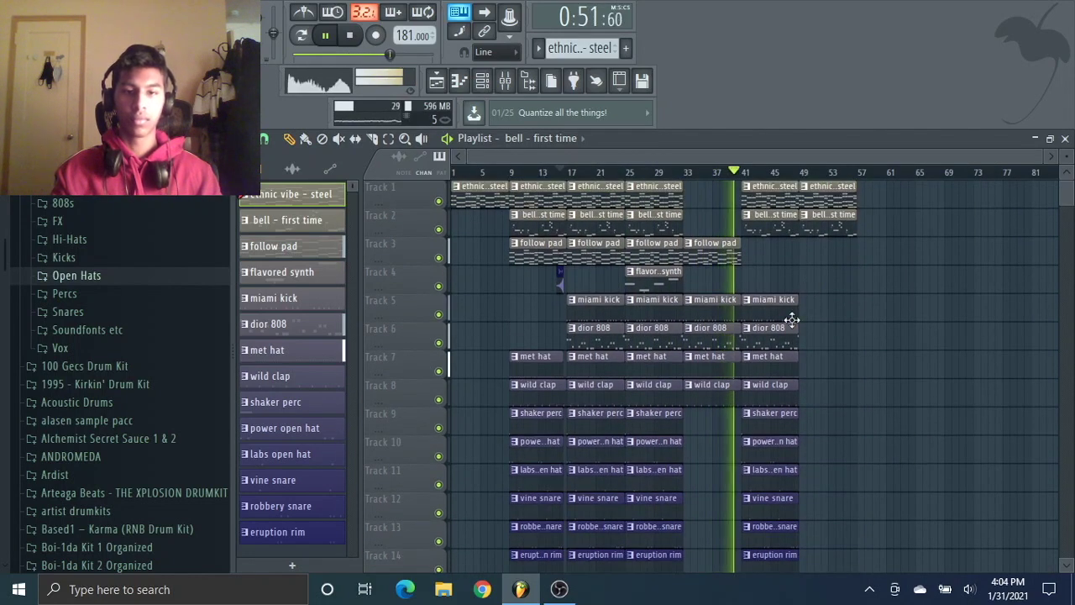
- Delete the miami kick clip at bar 41 and trim the met hat clip there so it starts at bar 45
right_click(788, 309)
drag(745, 362, 759, 362)
click(730, 172)
scroll(800, 363, down, 3)
scroll(800, 363, up, 4)
- Shorten the power open hat clip at bar 41 to about its first two bars
drag(693, 287, 730, 289)
scroll(807, 394, up, 2)
drag(788, 423, 683, 423)
scroll(798, 415, up, 1)
key(space)
scroll(801, 412, down, 3)
- Delete the follow pad clip at bar 17 and replay the transition into that section
drag(794, 157, 685, 157)
click(533, 172)
key(space)
click(594, 173)
click(647, 252)
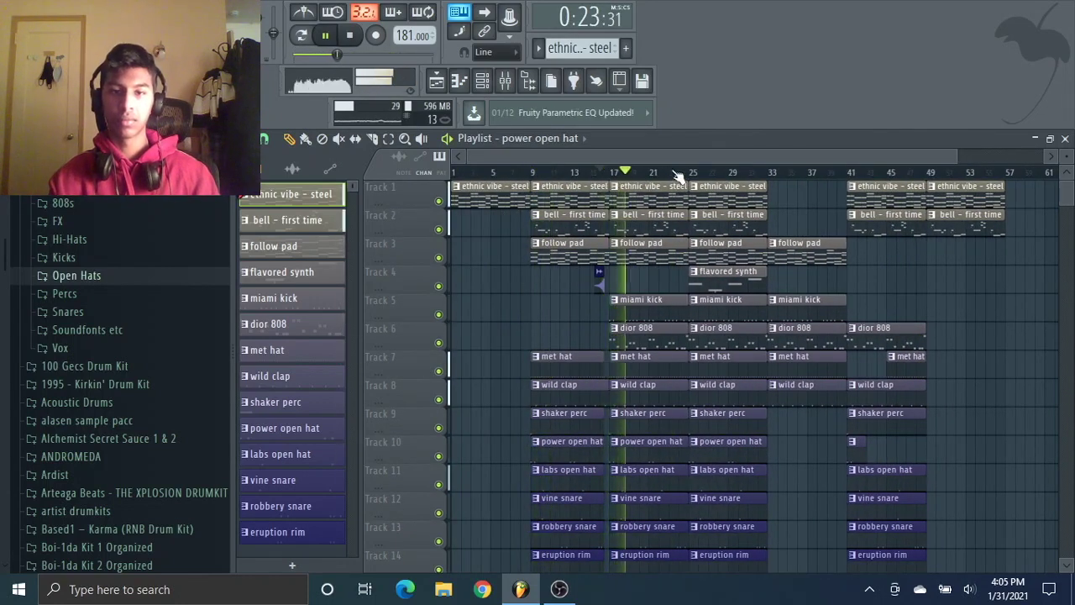
right_click(720, 249)
key(ctrl+alt+z)
key(ctrl+alt+z)
click(592, 172)
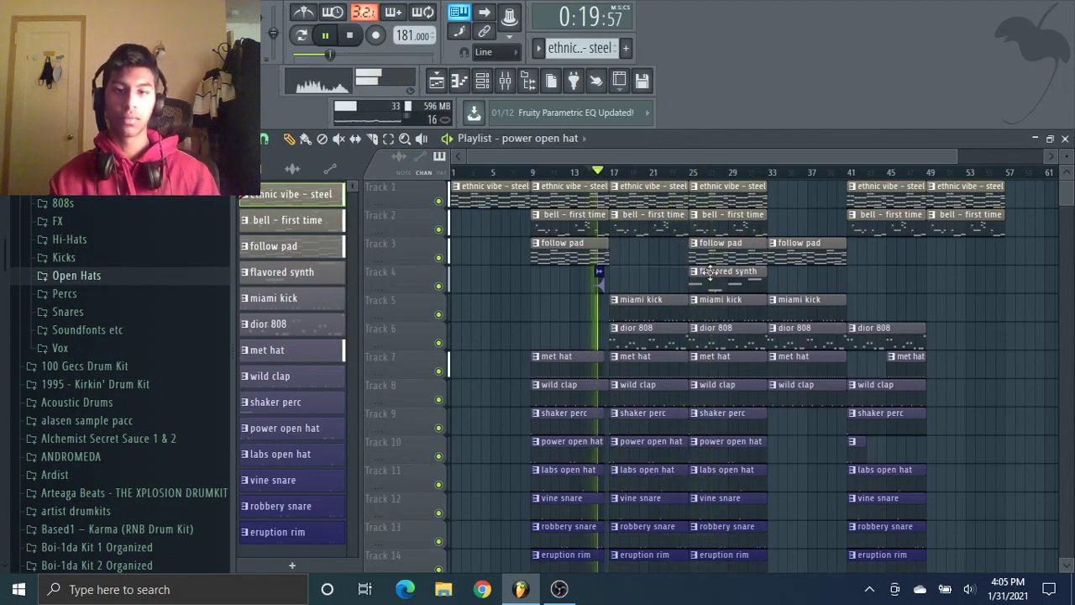
- Try a flavored synth clip on Track 4 at bar 17 and remove it again
click(704, 272)
click(616, 278)
right_click(652, 274)
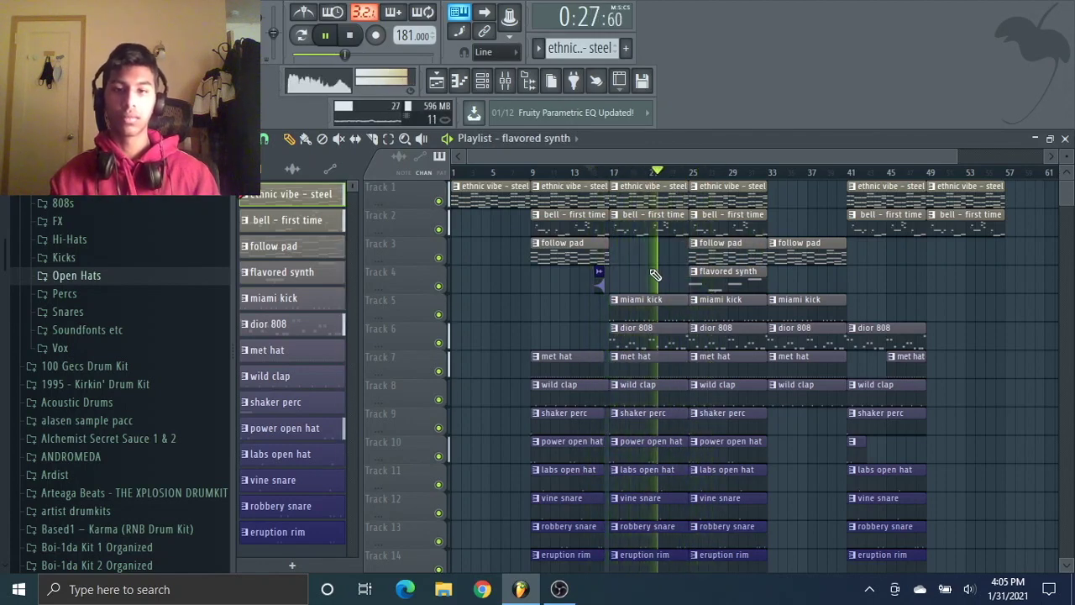
- Delete the vine snare clip at bar 17 and play the arrangement on from bar 25
scroll(789, 311, down, 1)
scroll(811, 326, up, 1)
click(594, 173)
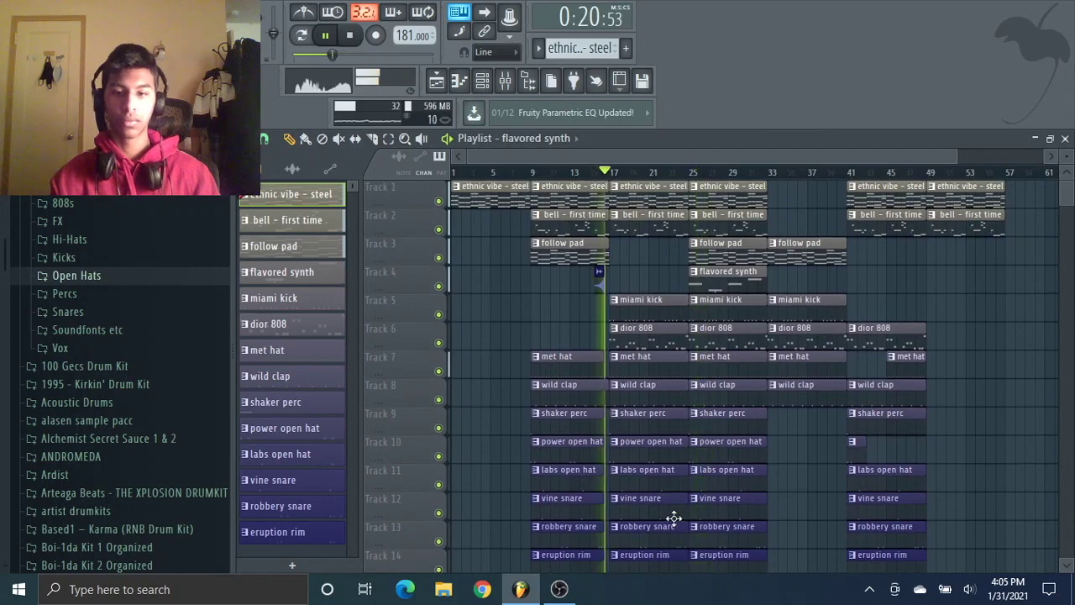
right_click(670, 511)
scroll(670, 507, down, 1)
scroll(670, 508, up, 1)
click(690, 172)
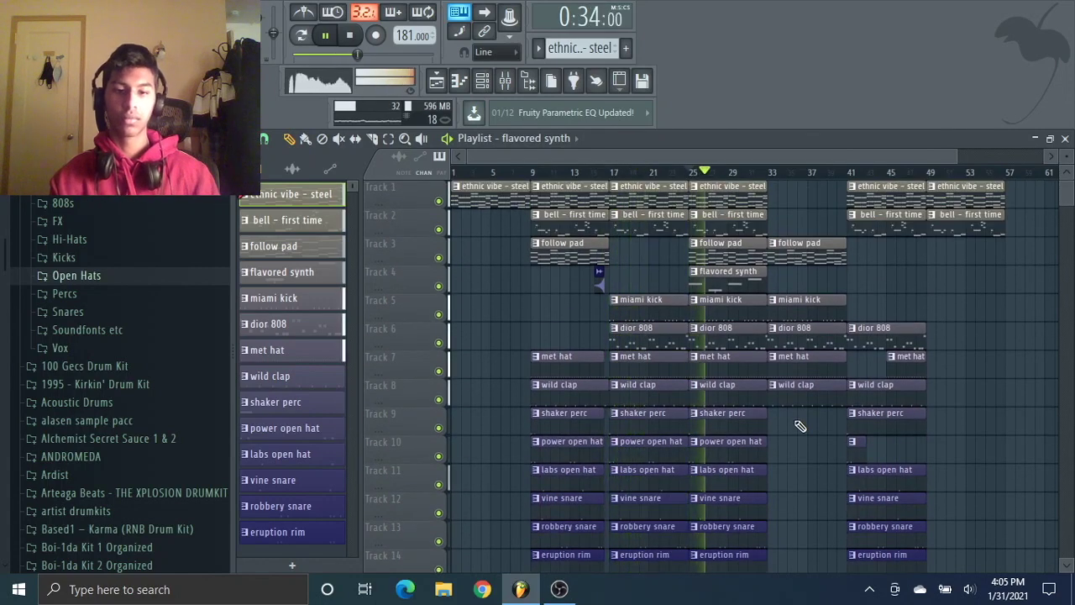
- Delete the miami kick clip at bar 33 and the bell - first time clip at bar 49
click(754, 173)
right_click(798, 300)
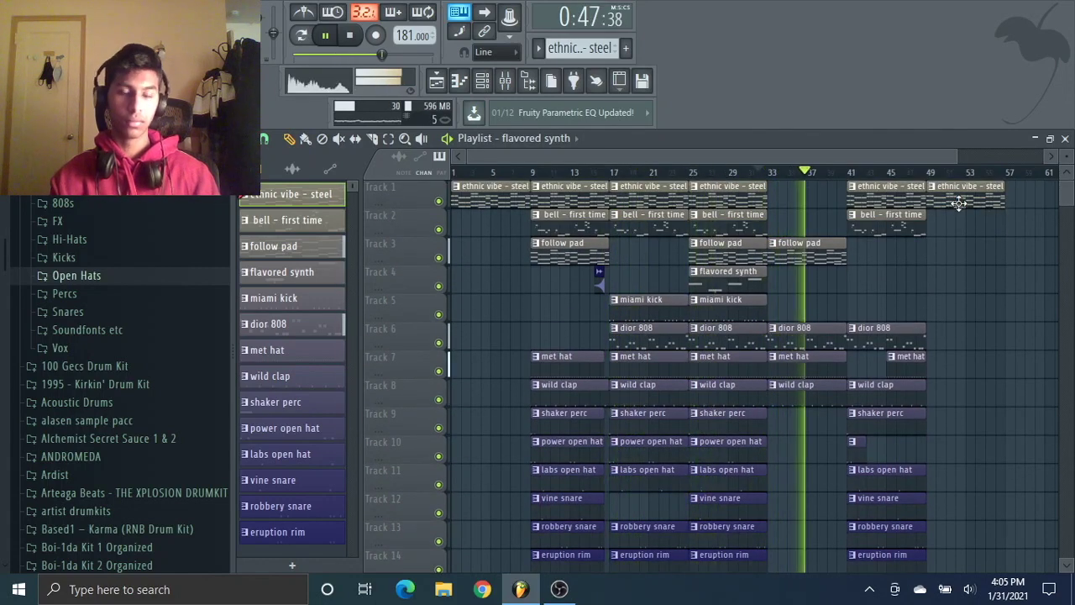
click(559, 589)
click(556, 591)
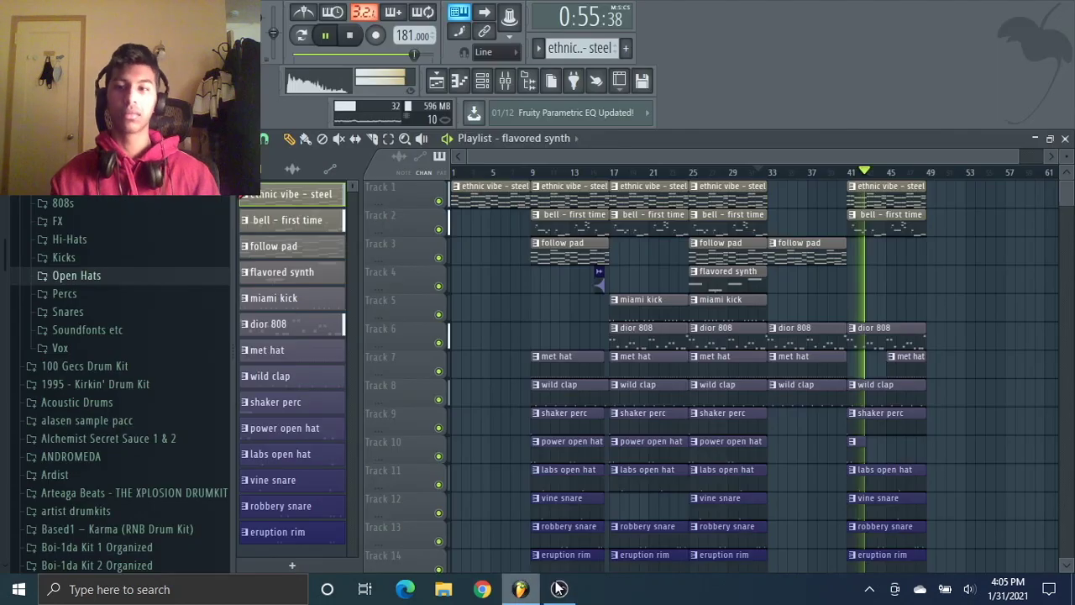
- Place a copy of the Industrial Crash clip on Track 4 just before bar 49
click(600, 274)
click(920, 278)
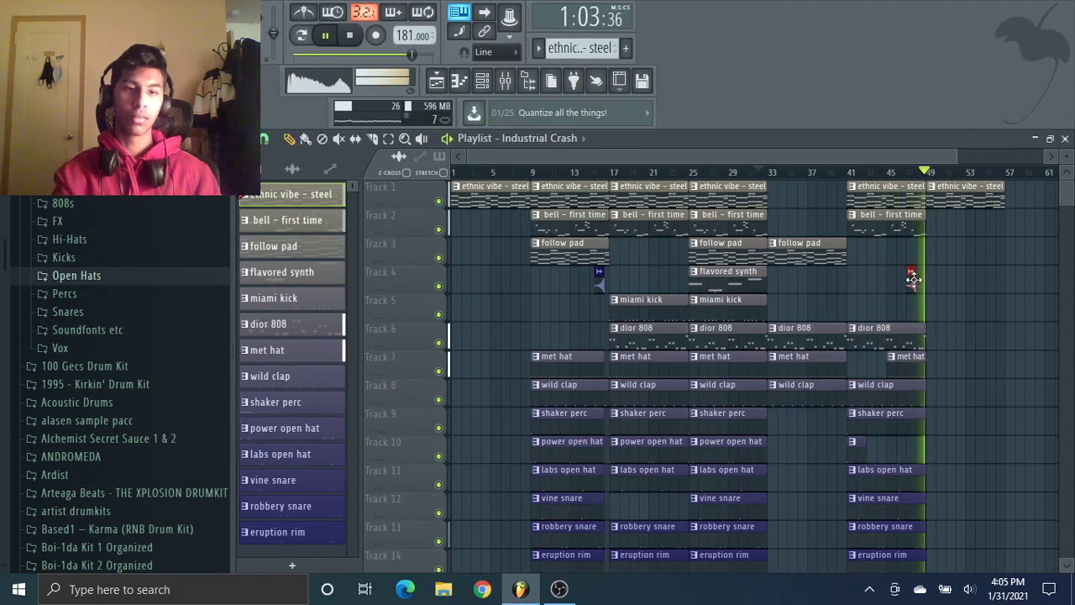
- Try replacing the ethnic vibe clip at bar 49 with bell - first time and follow pad clips
right_click(966, 199)
click(891, 217)
click(966, 222)
click(806, 245)
click(962, 251)
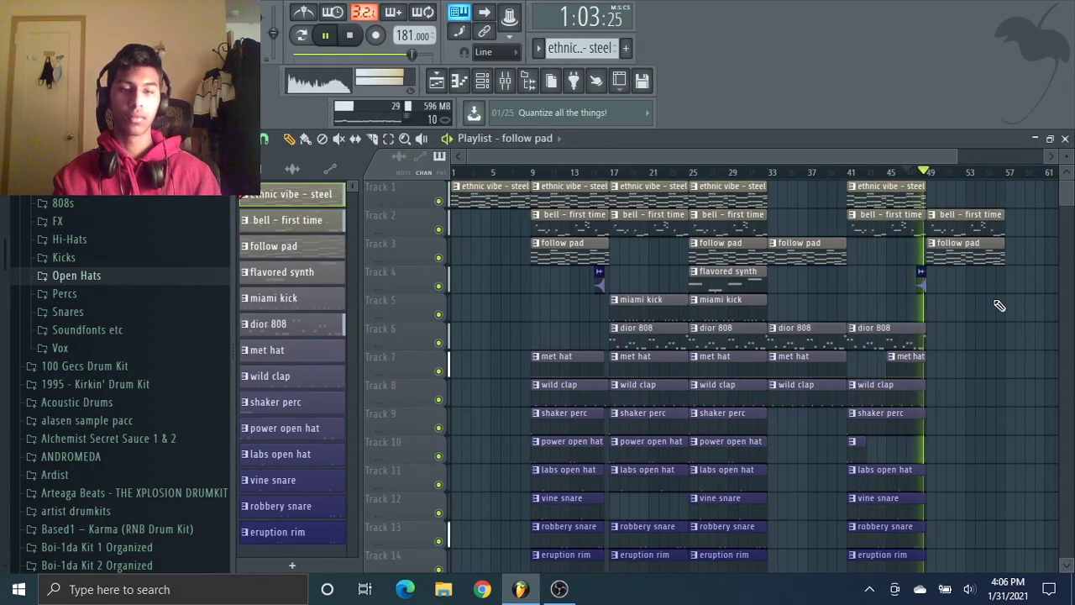
- Remove the bell and follow pad clips at bar 49, put the ethnic vibe clip back and play the transition
right_click(968, 222)
click(893, 188)
click(965, 194)
click(915, 171)
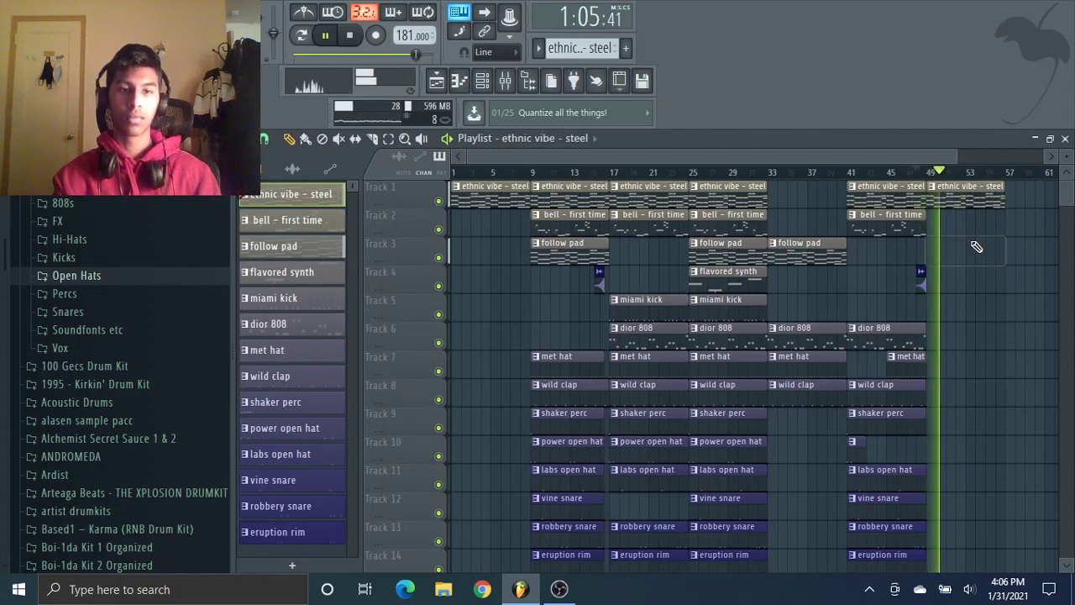
- Duplicate all clips between bars 9 and 57 twice, so the copies start at bars 57 and 105
scroll(978, 278, down, 2)
drag(995, 509, 541, 191)
key(ctrl+b)
key(ctrl+b)
- In the third repeat, delete the 808 and drum clips from bar 129 on and the ethnic vibe and bell clips from bar 137
drag(783, 561, 966, 279)
drag(992, 227, 848, 189)
key(Delete)
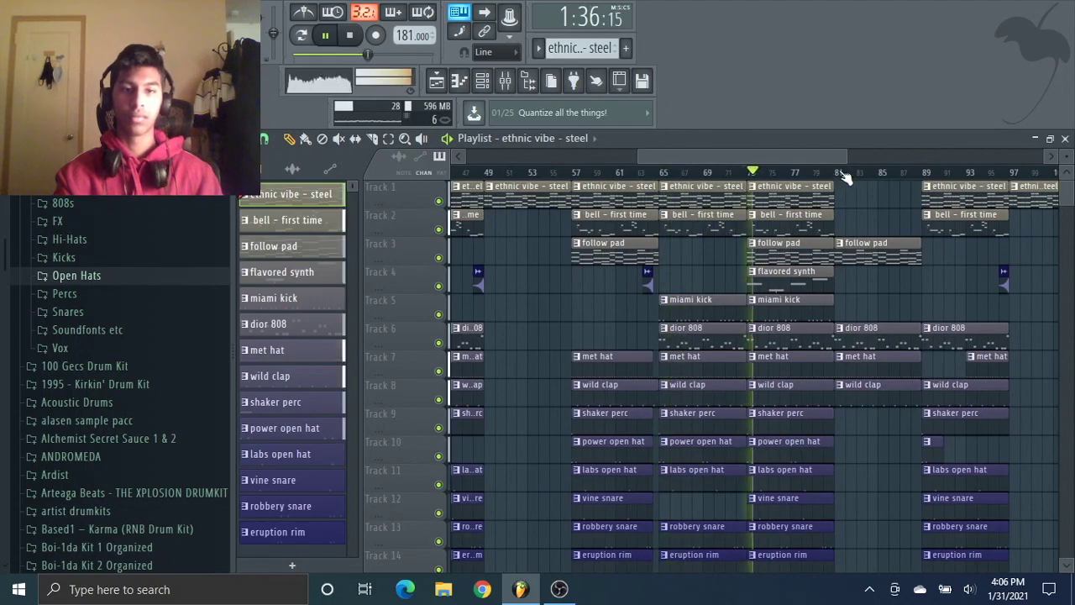
- Audition the repeated sections and delete all kick, 808 and drum clips at bar 121
click(842, 172)
click(928, 172)
scroll(896, 168, down, 3)
click(868, 172)
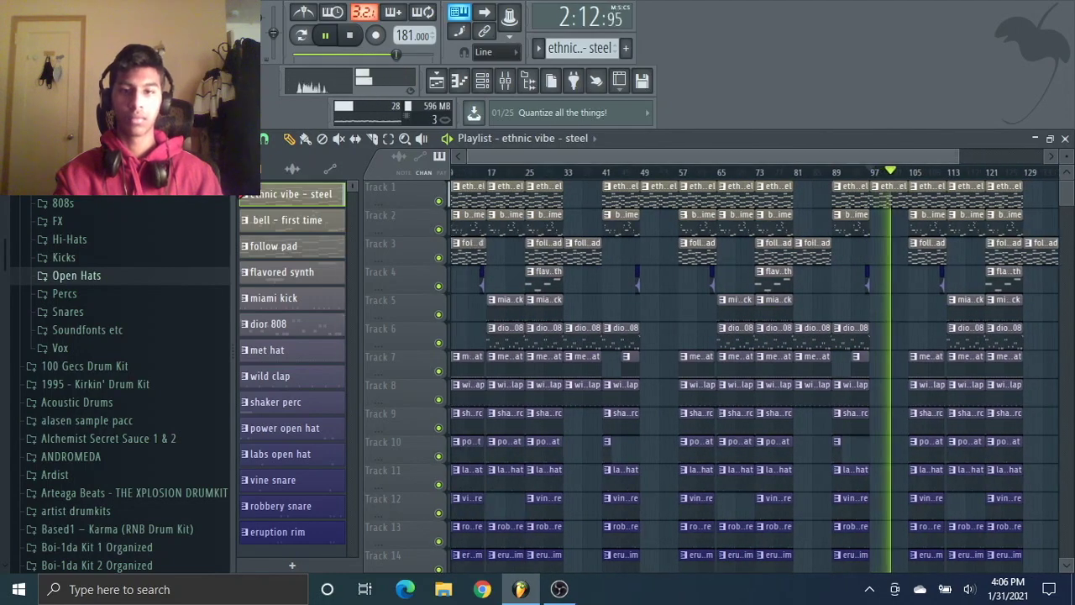
drag(949, 158, 1026, 157)
drag(912, 294, 945, 568)
key(Delete)
scroll(966, 403, up, 3)
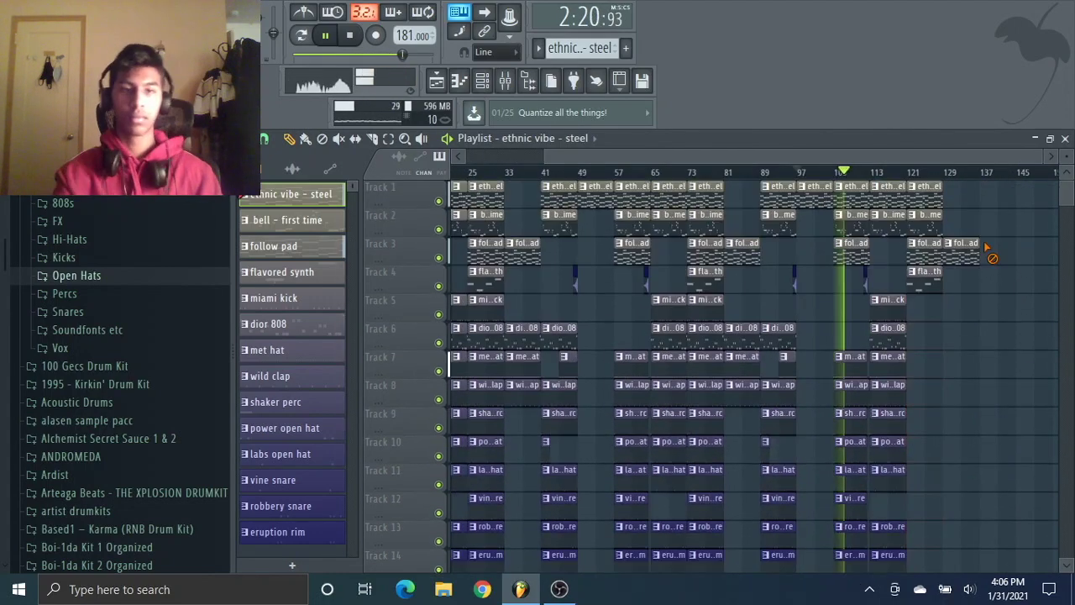
- Delete the follow pad clip at bar 129 and play the last section
right_click(970, 250)
scroll(916, 159, down, 3)
click(908, 172)
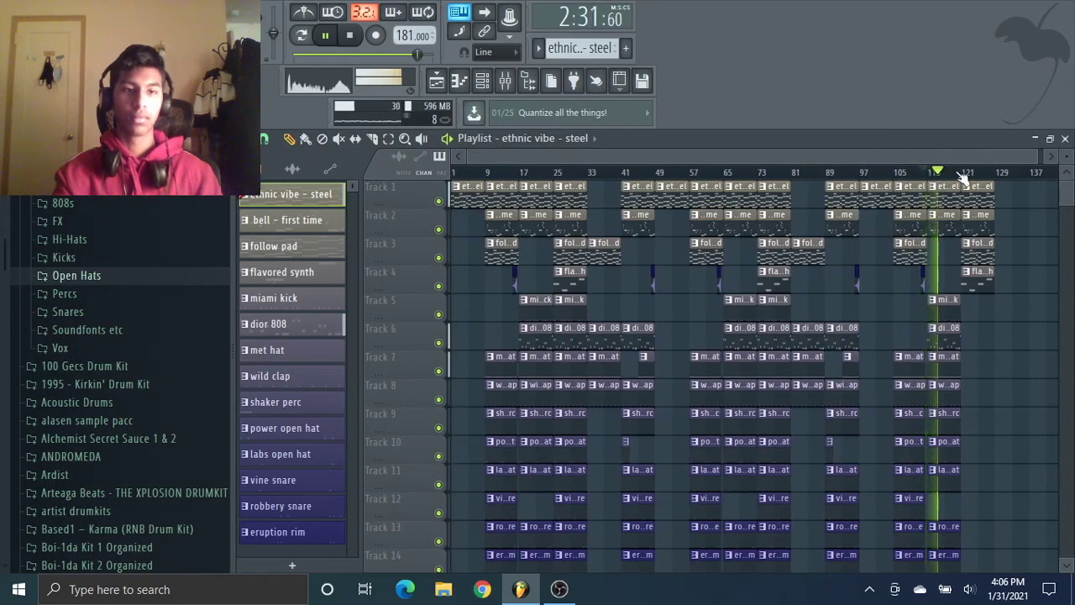
- Extend the end of the flavored synth clip at bar 121 slightly past bar 129 and play the ending
click(962, 172)
scroll(982, 159, down, 1)
drag(960, 271, 965, 271)
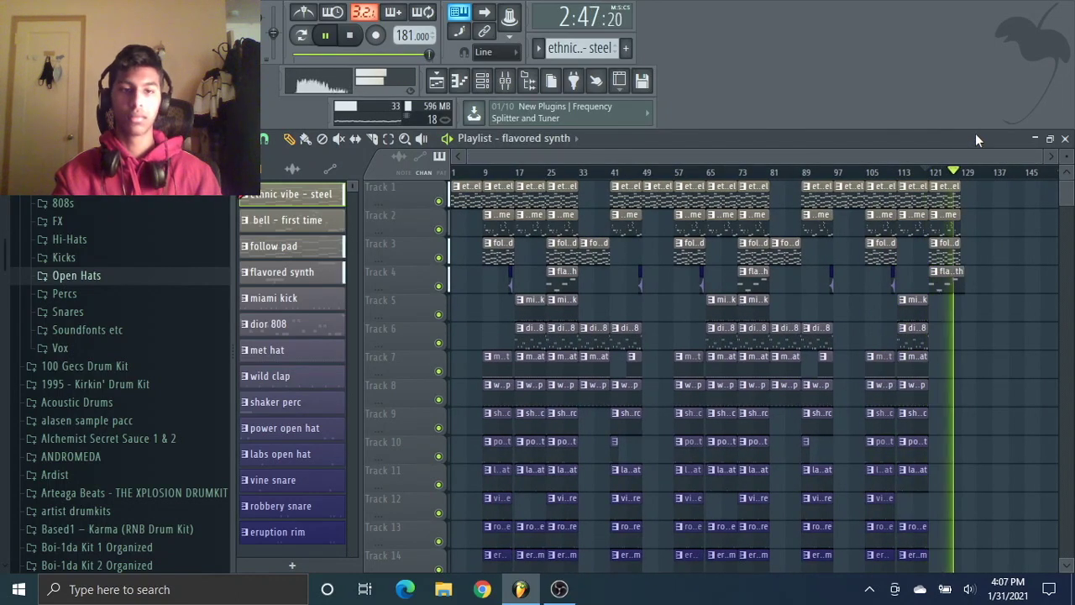
scroll(978, 158, up, 2)
scroll(922, 168, up, 2)
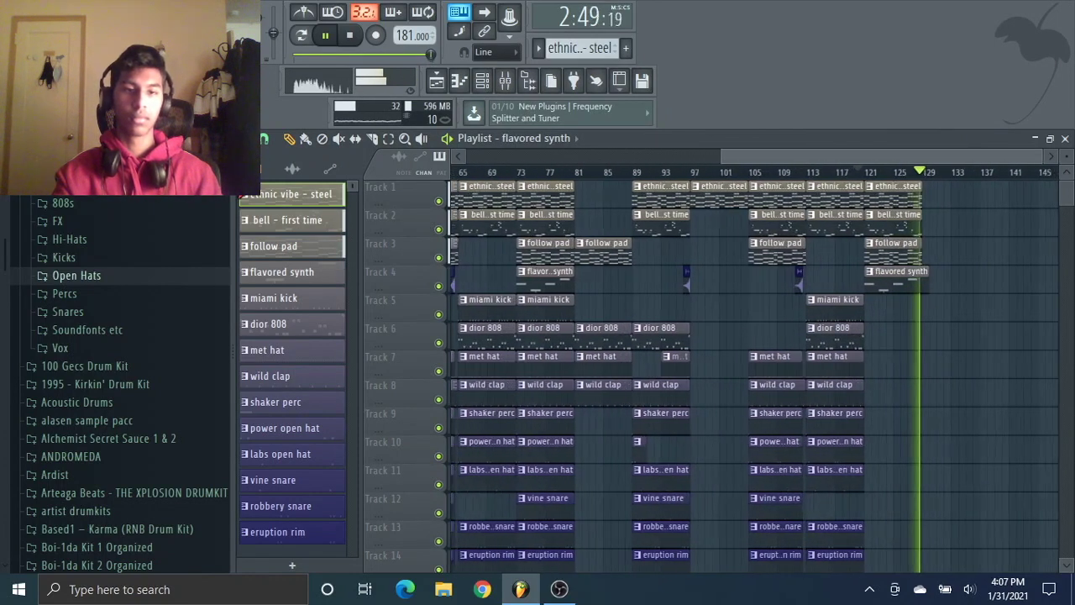
key(space)
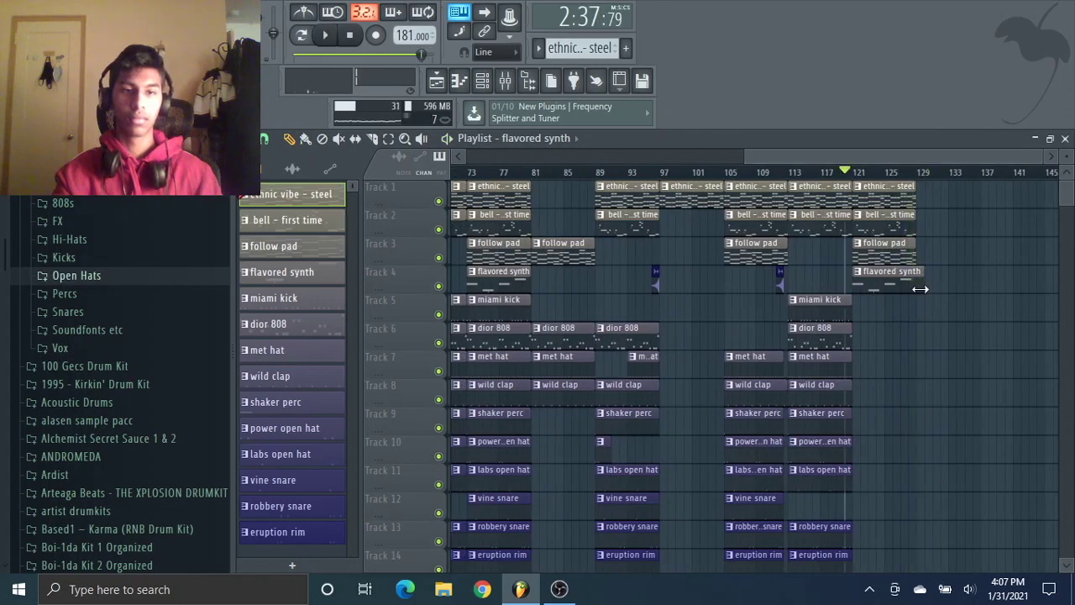
scroll(580, 200, left, 10)
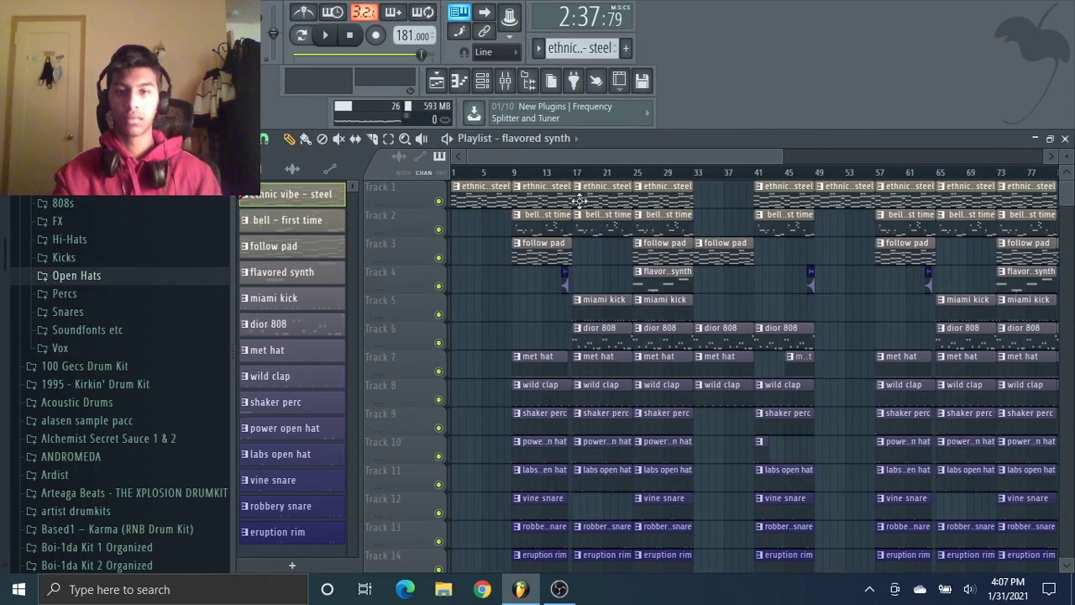
- Find the !BlindspotTag sample in the Personal Kits folder and place it on Track 3 at bar 3
scroll(75, 191, down, 10)
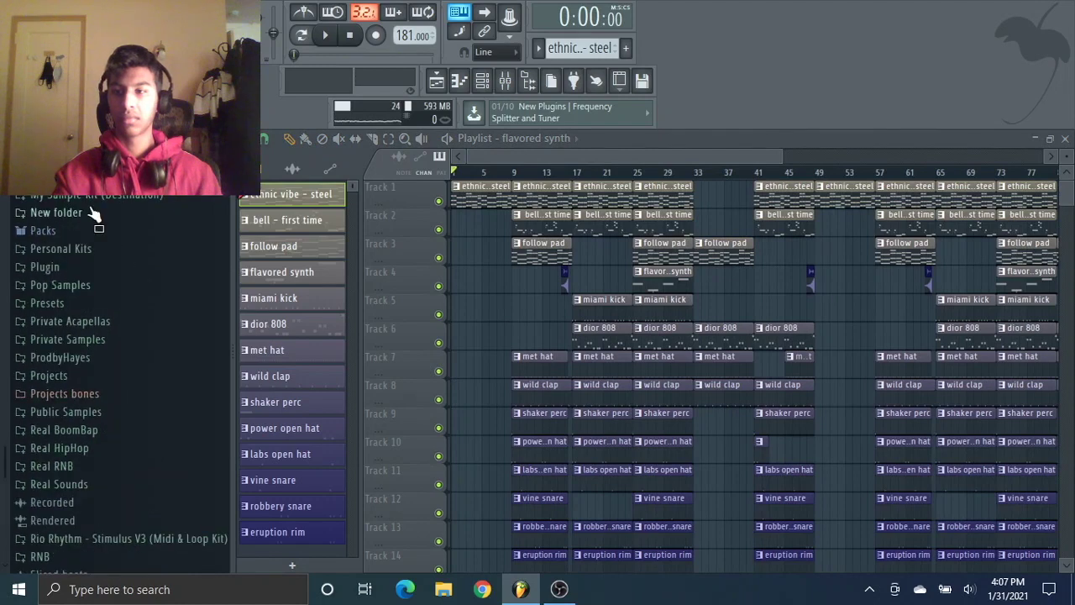
click(92, 265)
scroll(120, 432, down, 5)
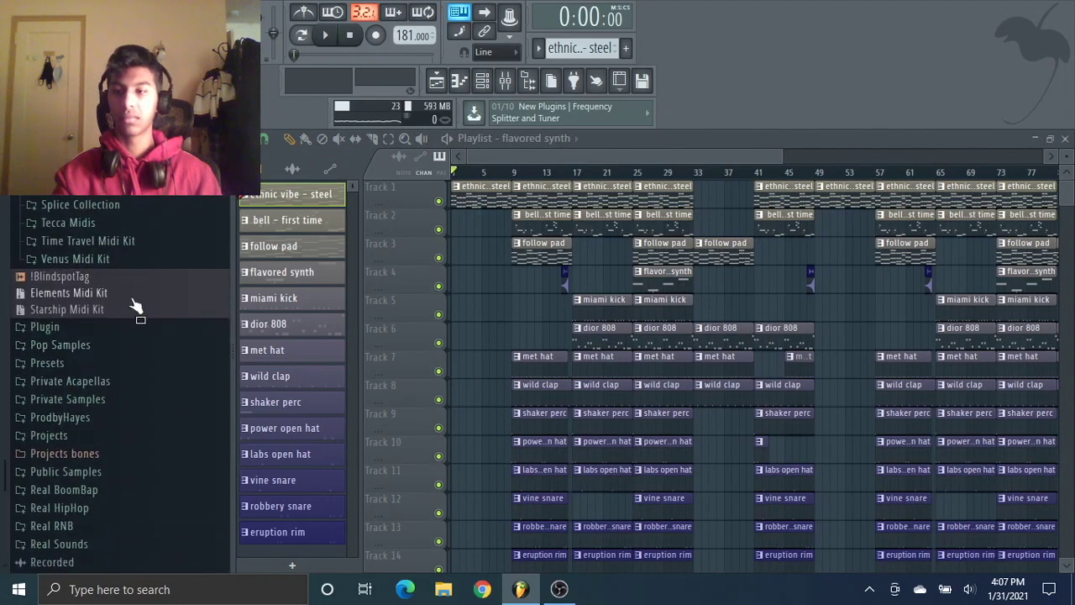
drag(348, 264, 469, 259)
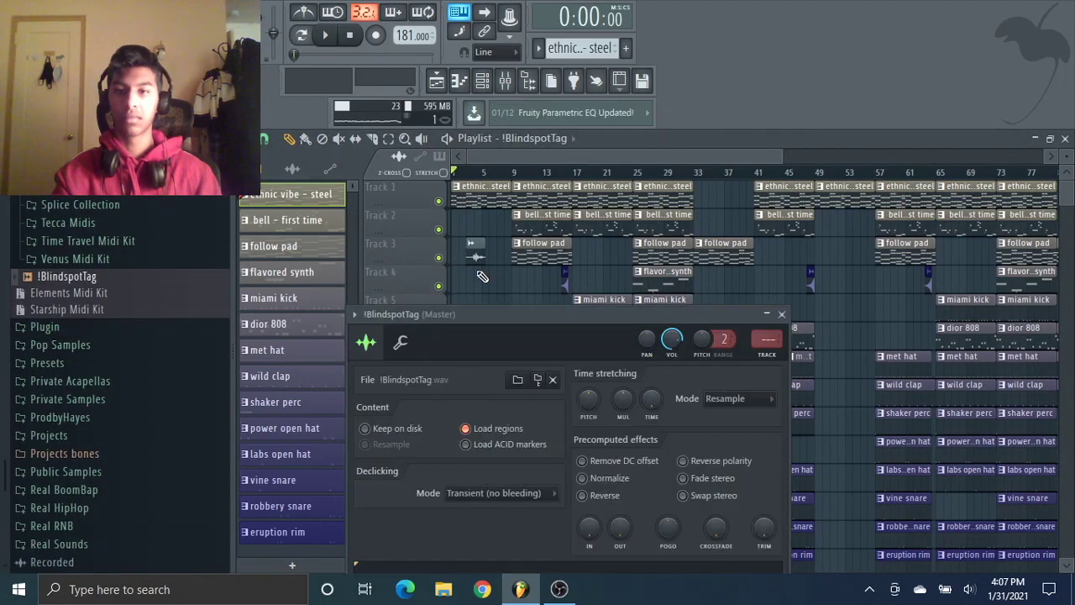
- Set the !BlindspotTag sample's stretch mode to Auto, enable Normalize and lower its volume while playing the intro
right_click(587, 399)
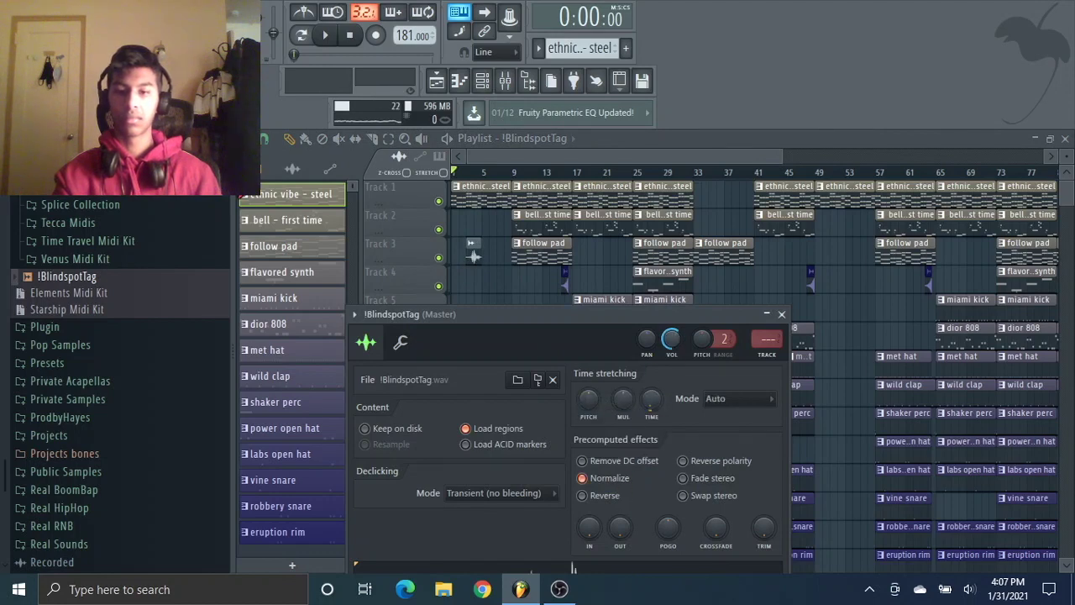
double_click(475, 245)
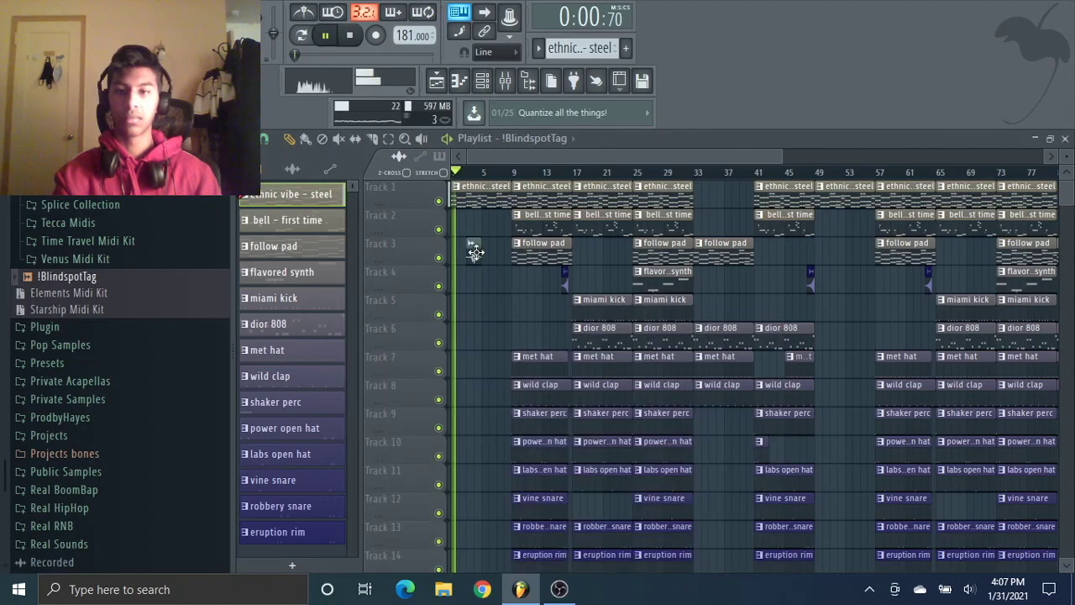
scroll(112, 280, up, 8)
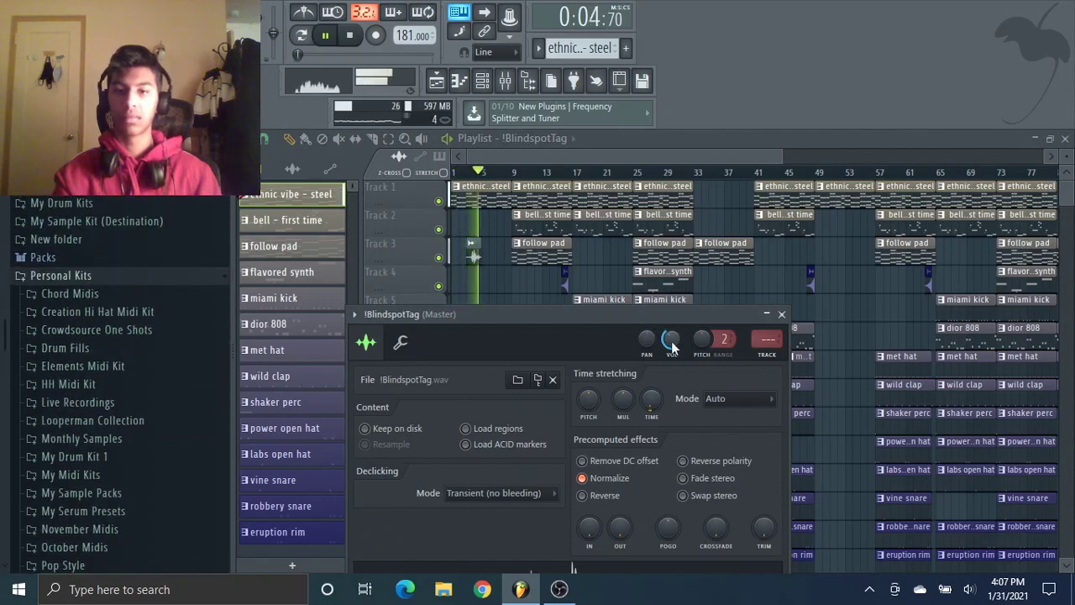
- Close the tag's channel settings, save the project and play the intro with the tag
right_click(537, 298)
key(ctrl+s)
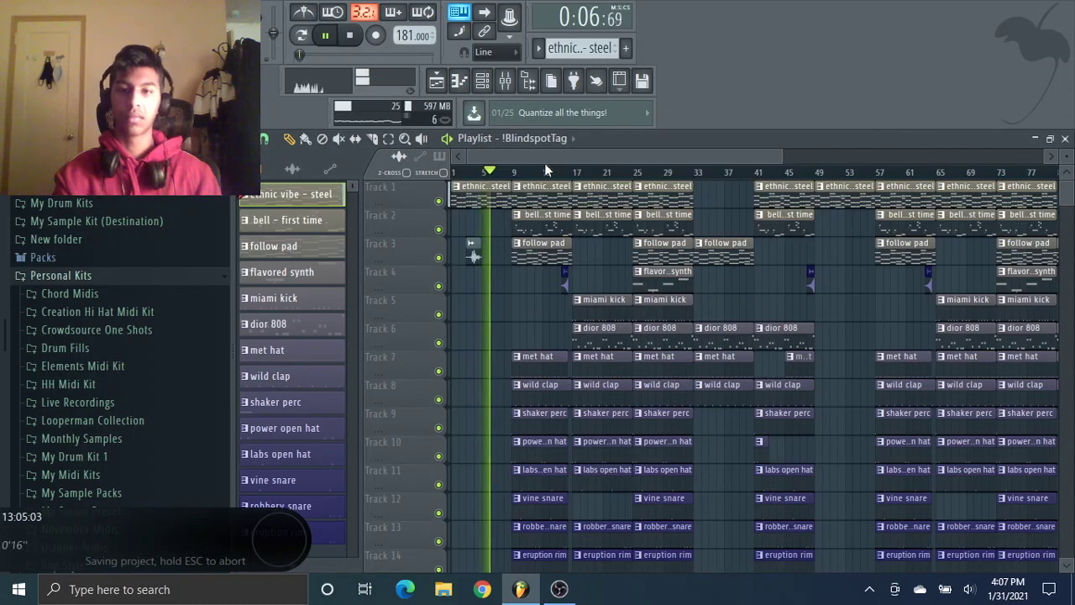
drag(547, 157, 547, 139)
scroll(554, 168, down, 2)
scroll(594, 235, down, 2)
scroll(590, 235, up, 3)
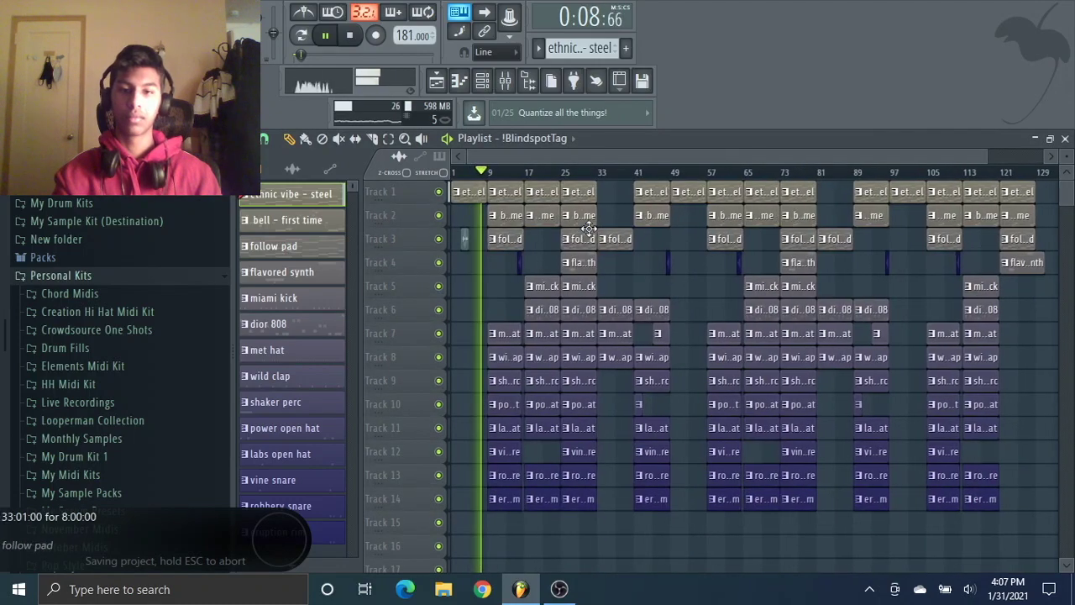
scroll(590, 239, up, 2)
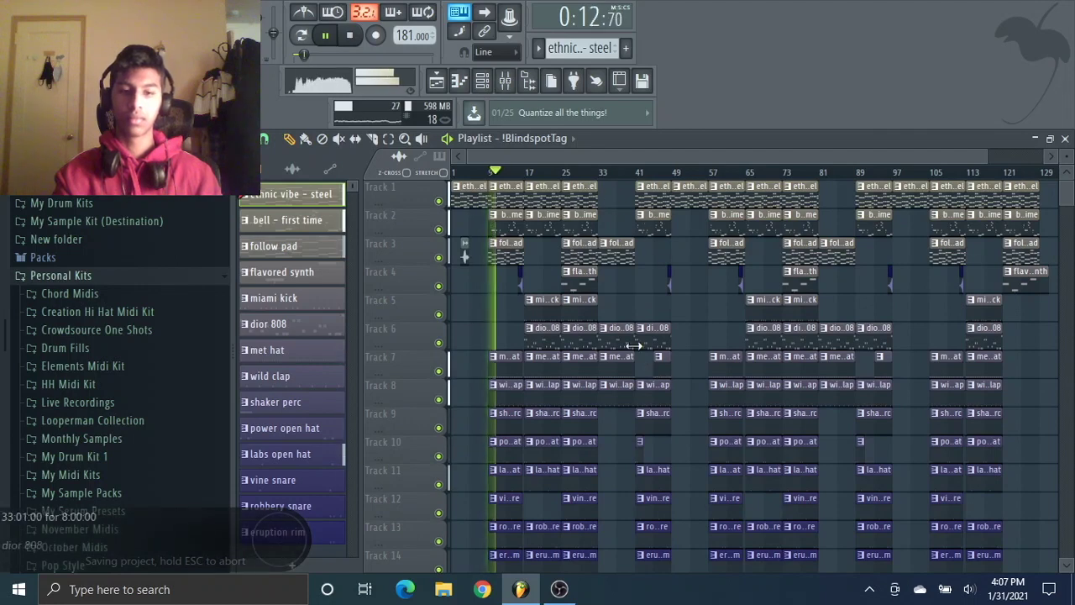
key(space)
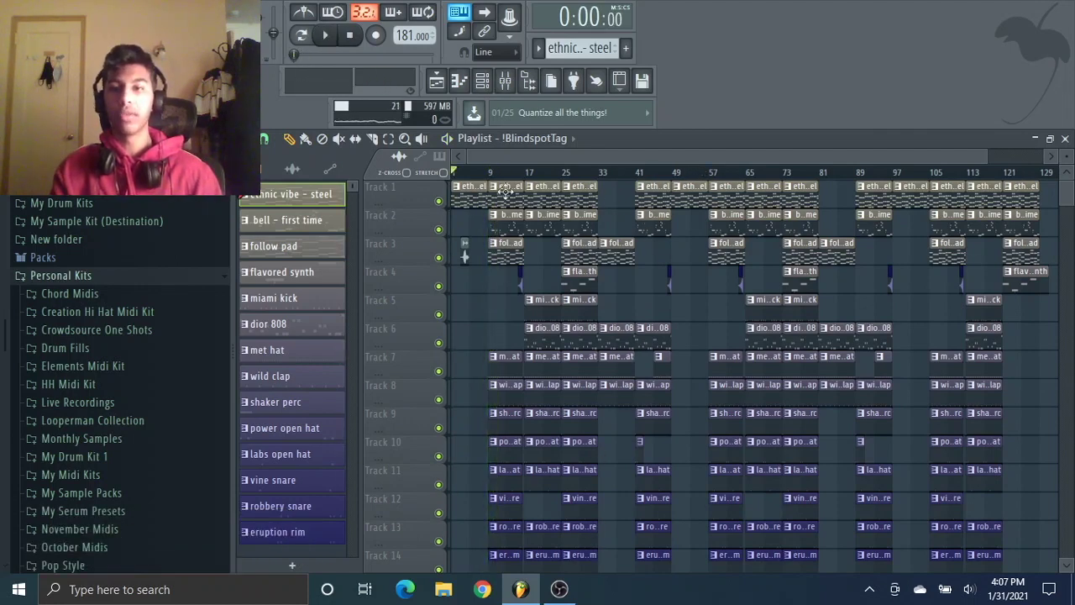
- Look over the full arrangement on all fourteen tracks, from the intro to the ending near bar 129
scroll(603, 156, up, 5)
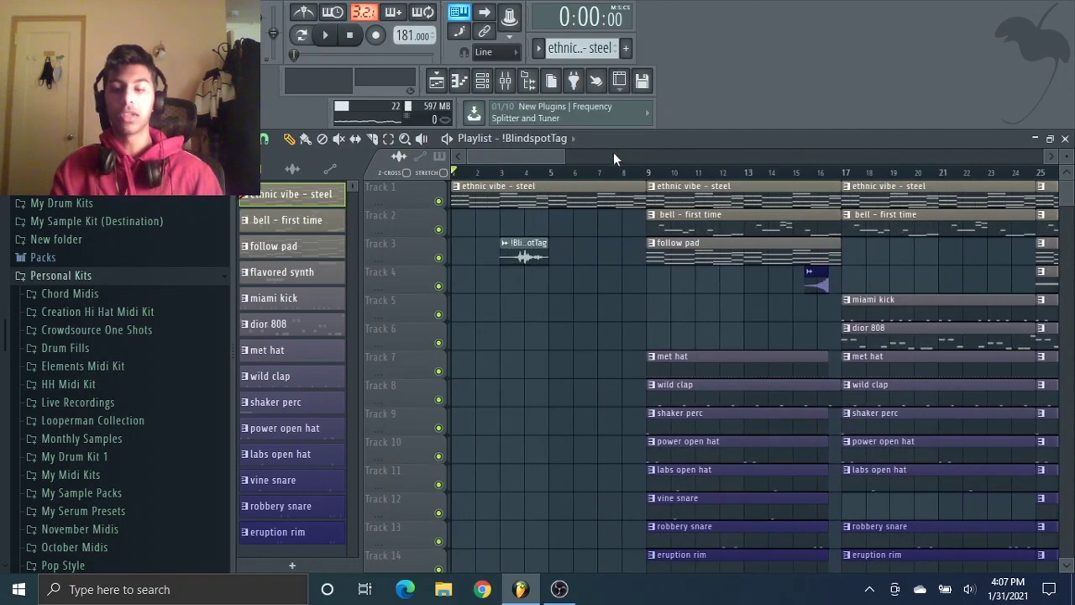
scroll(614, 156, down, 4)
scroll(614, 156, up, 3)
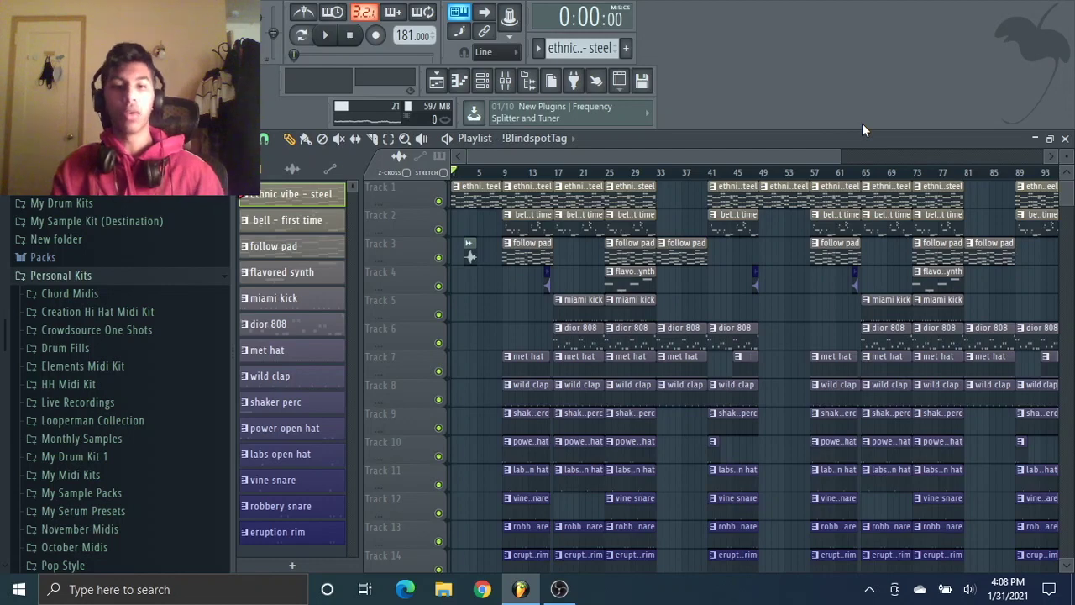
drag(838, 157, 904, 157)
scroll(799, 217, down, 3)
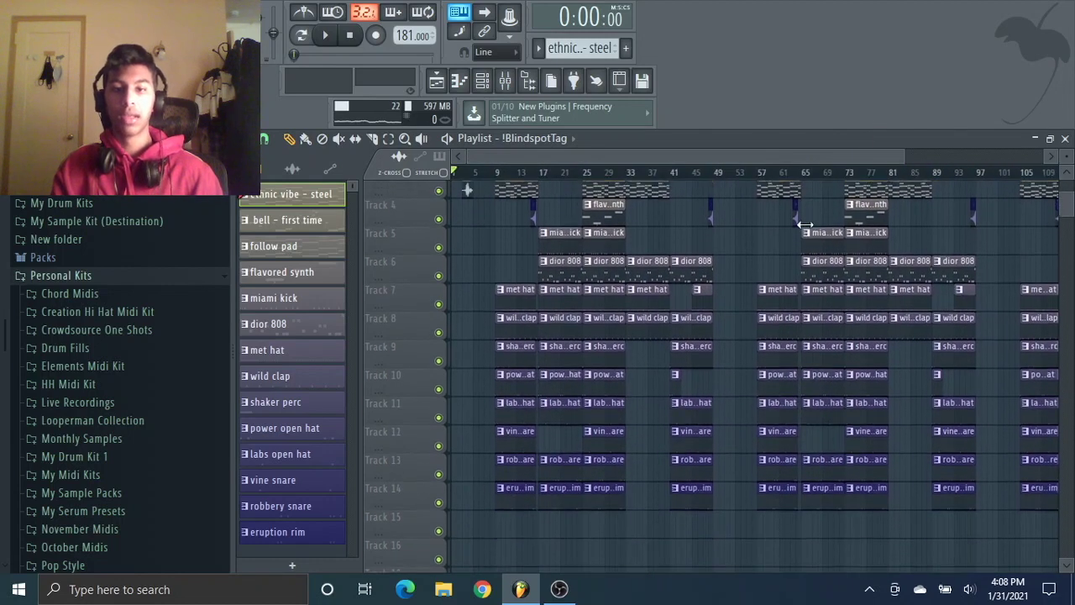
scroll(821, 154, up, 3)
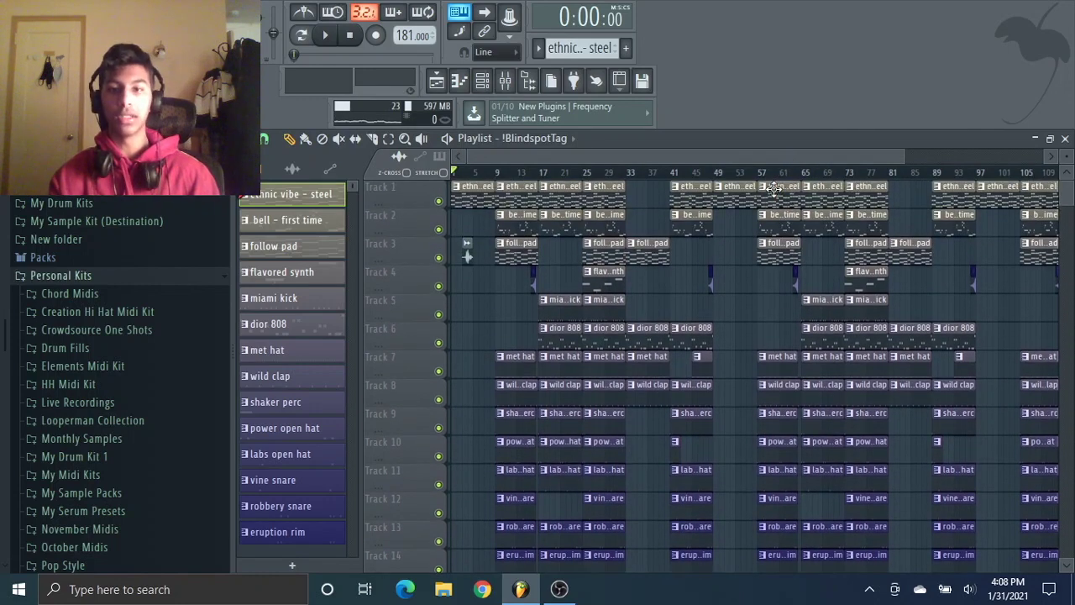
scroll(984, 312, down, 2)
scroll(982, 370, down, 3)
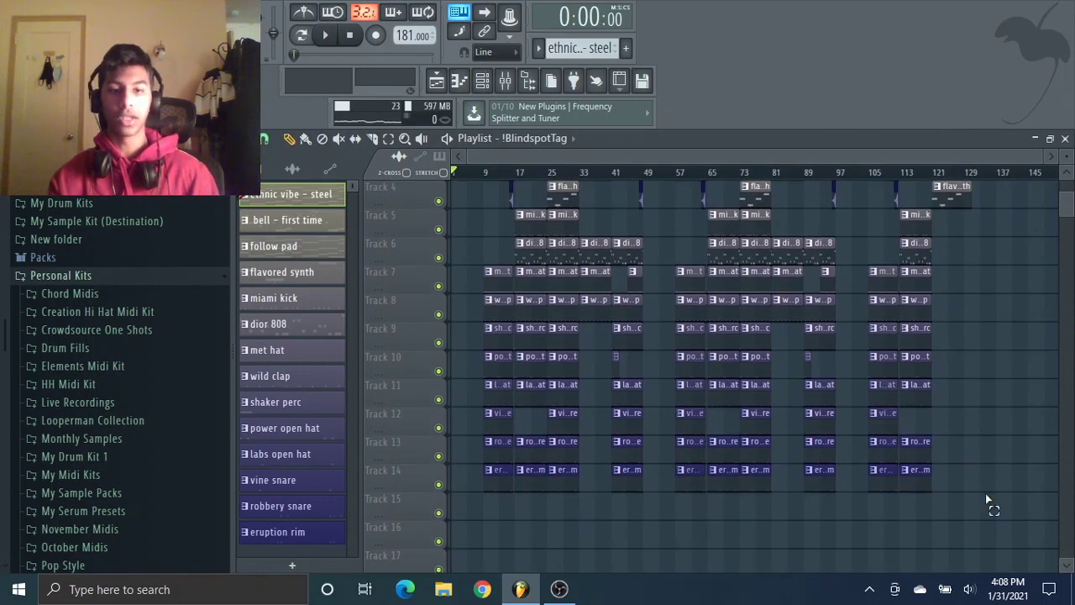
drag(988, 500, 987, 238)
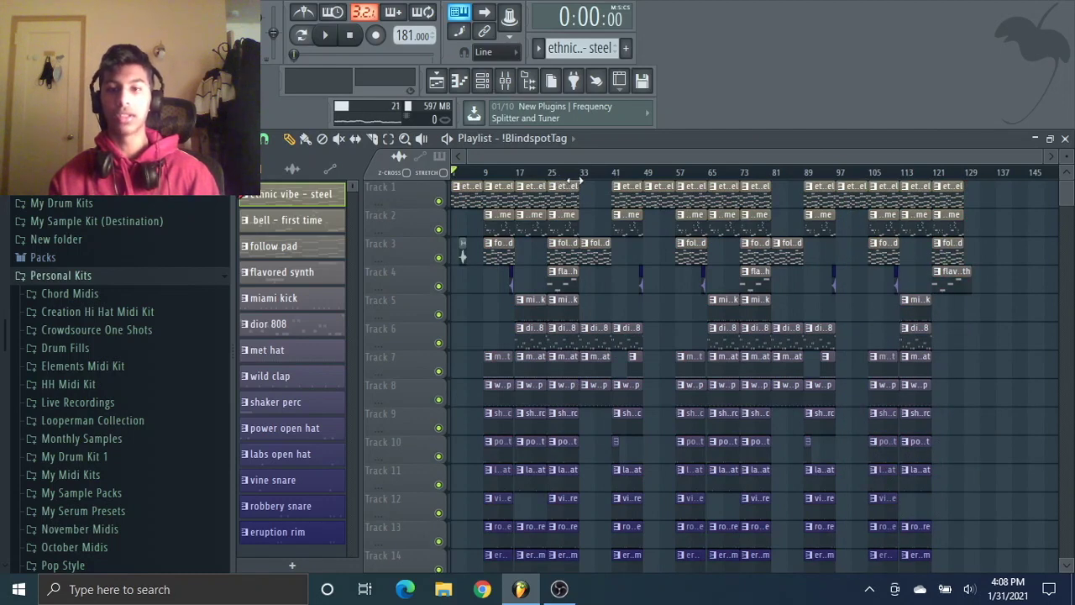
click(118, 281)
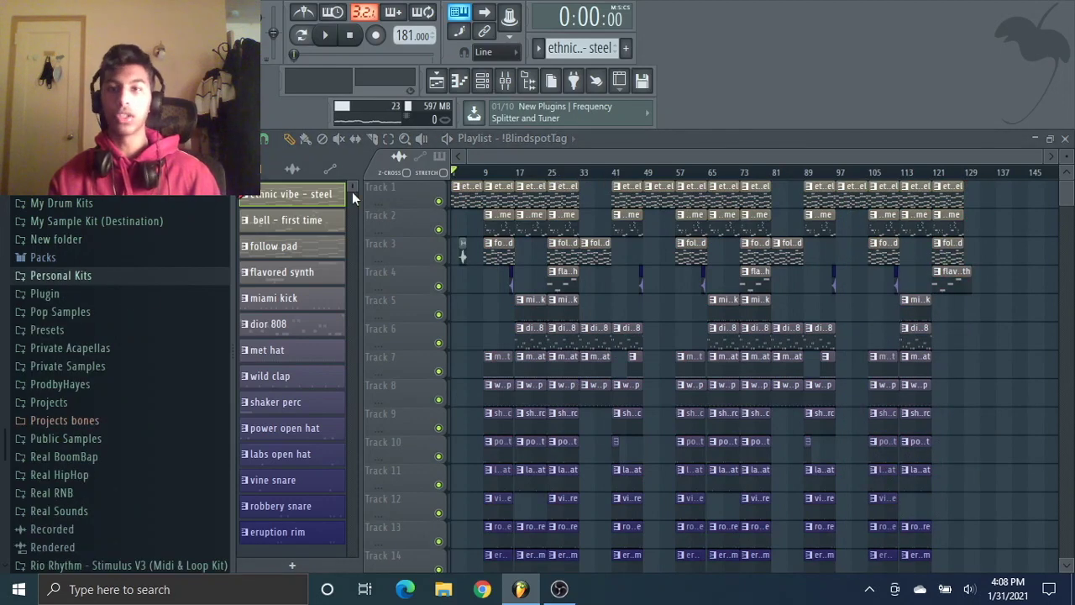